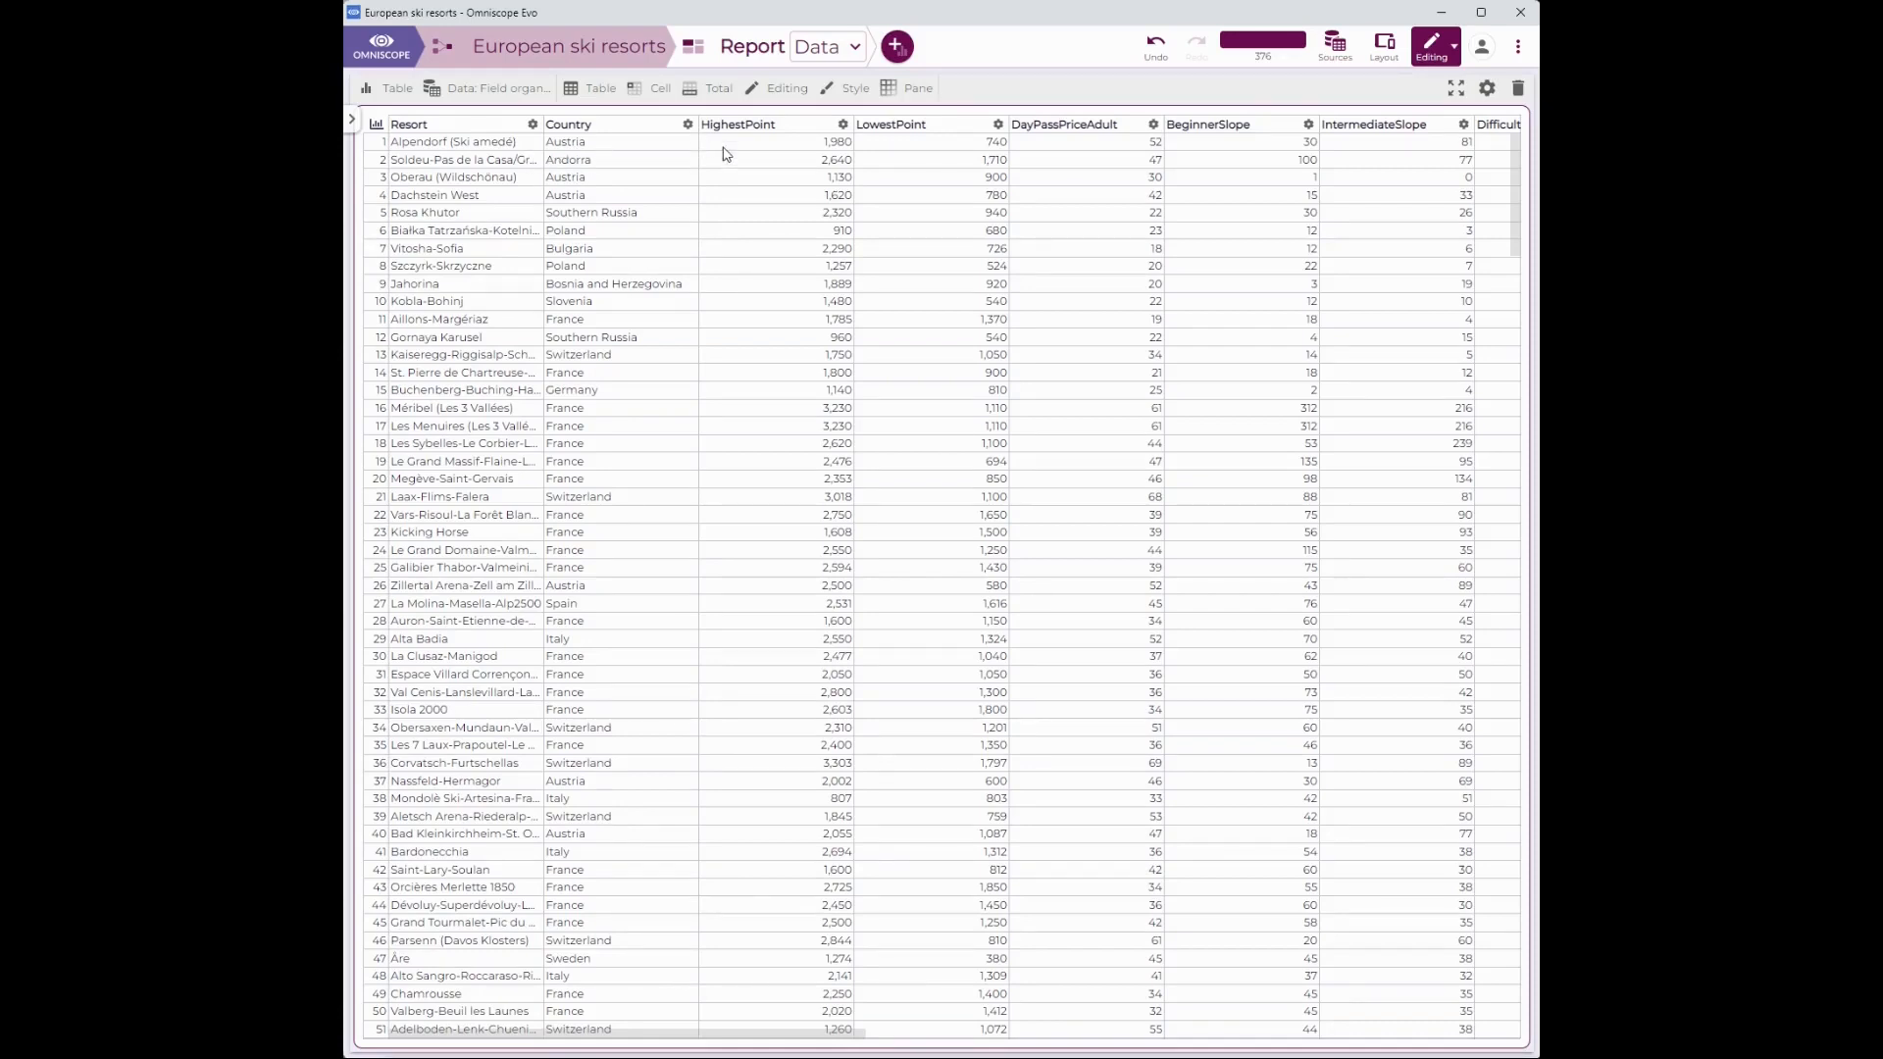
Switch to the report's Summary tab to view its country charts.
{"action": "left_click", "coordinate": [853, 46]}
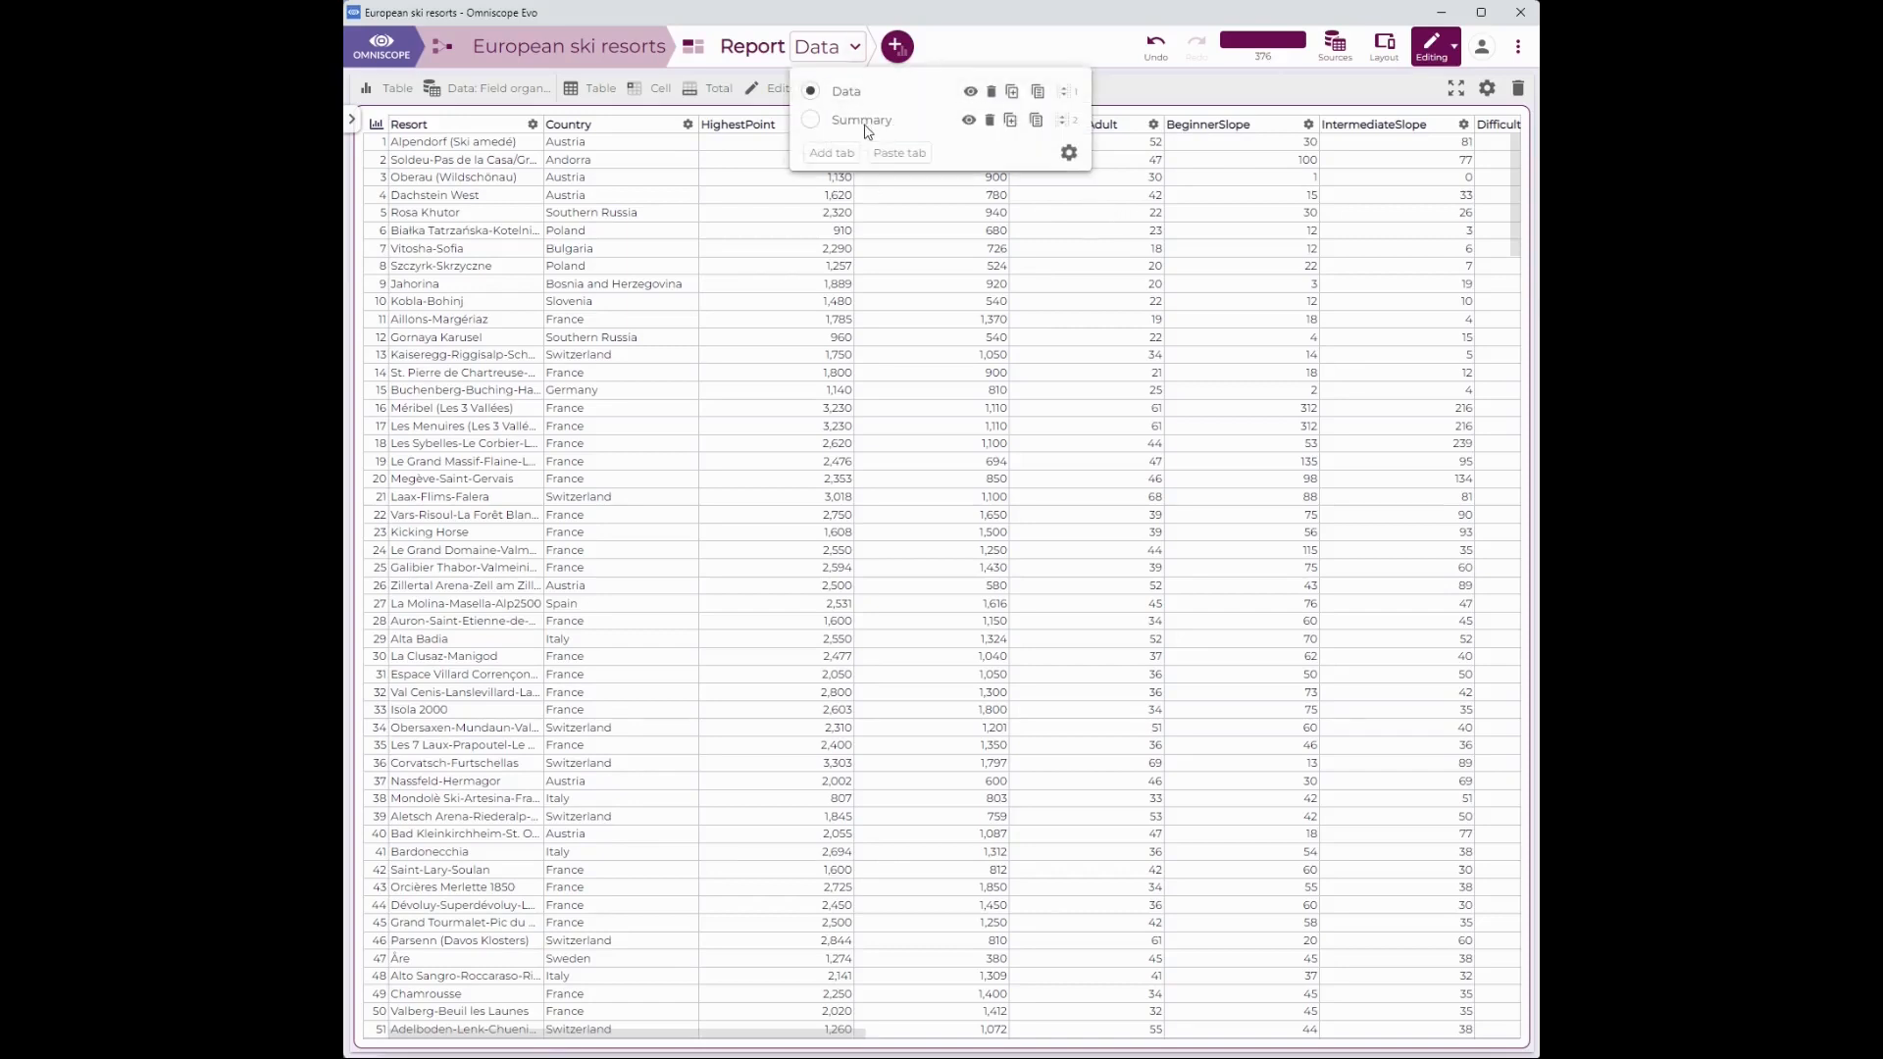
{"action": "left_click", "coordinate": [861, 119]}
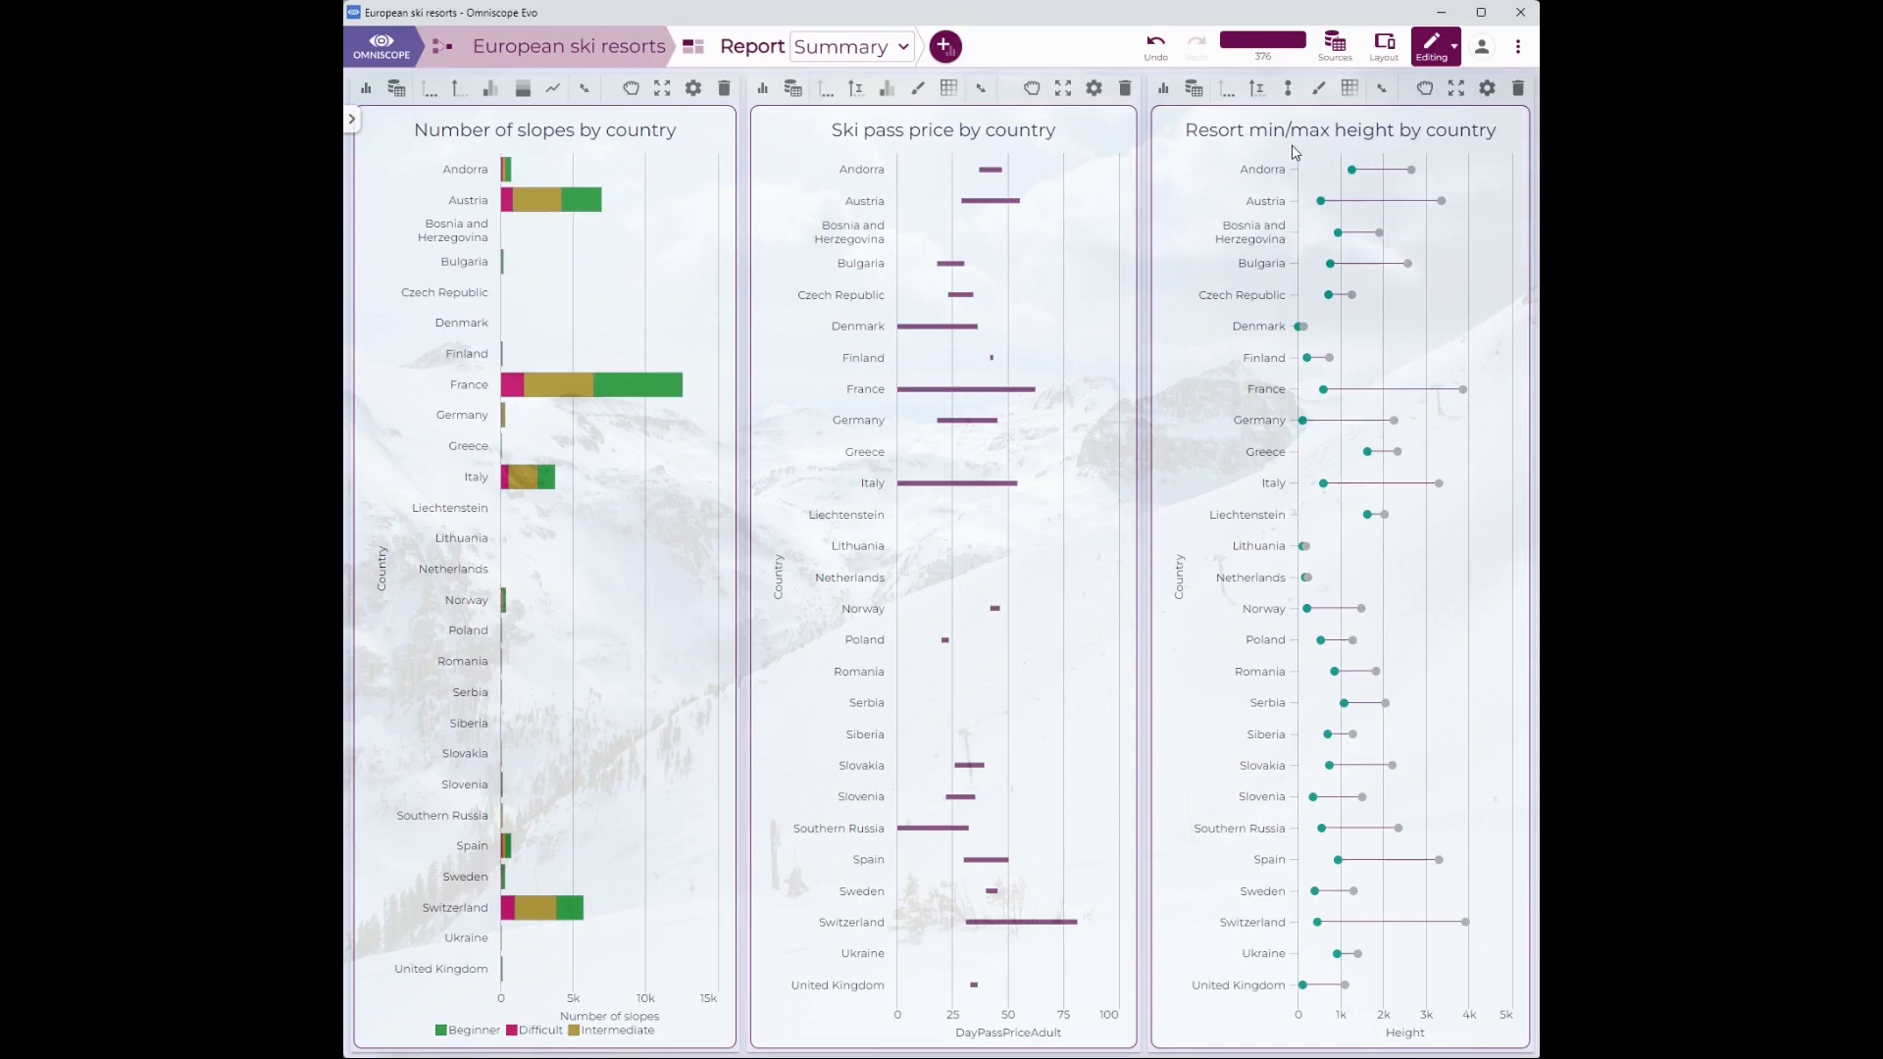
Add a new tab to the report and place a Bar view on it.
{"action": "left_click", "coordinate": [903, 49]}
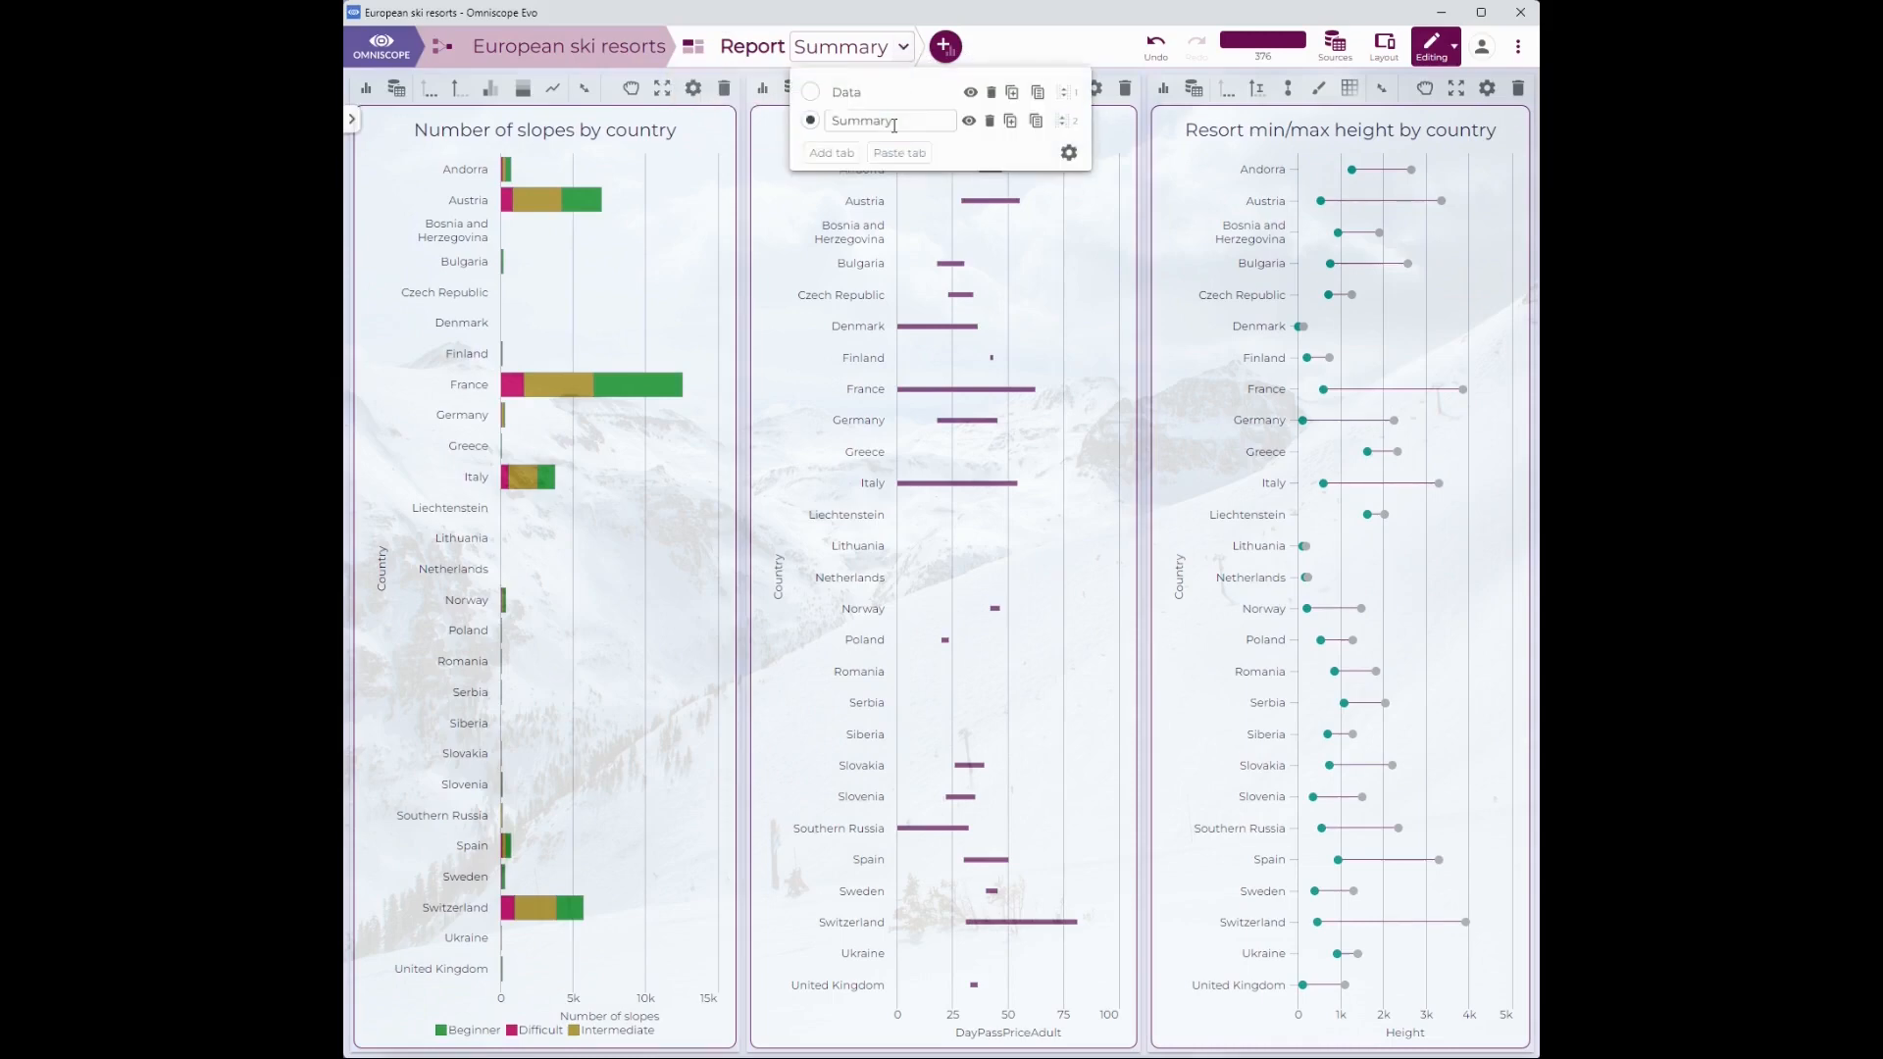
{"action": "left_click", "coordinate": [832, 152]}
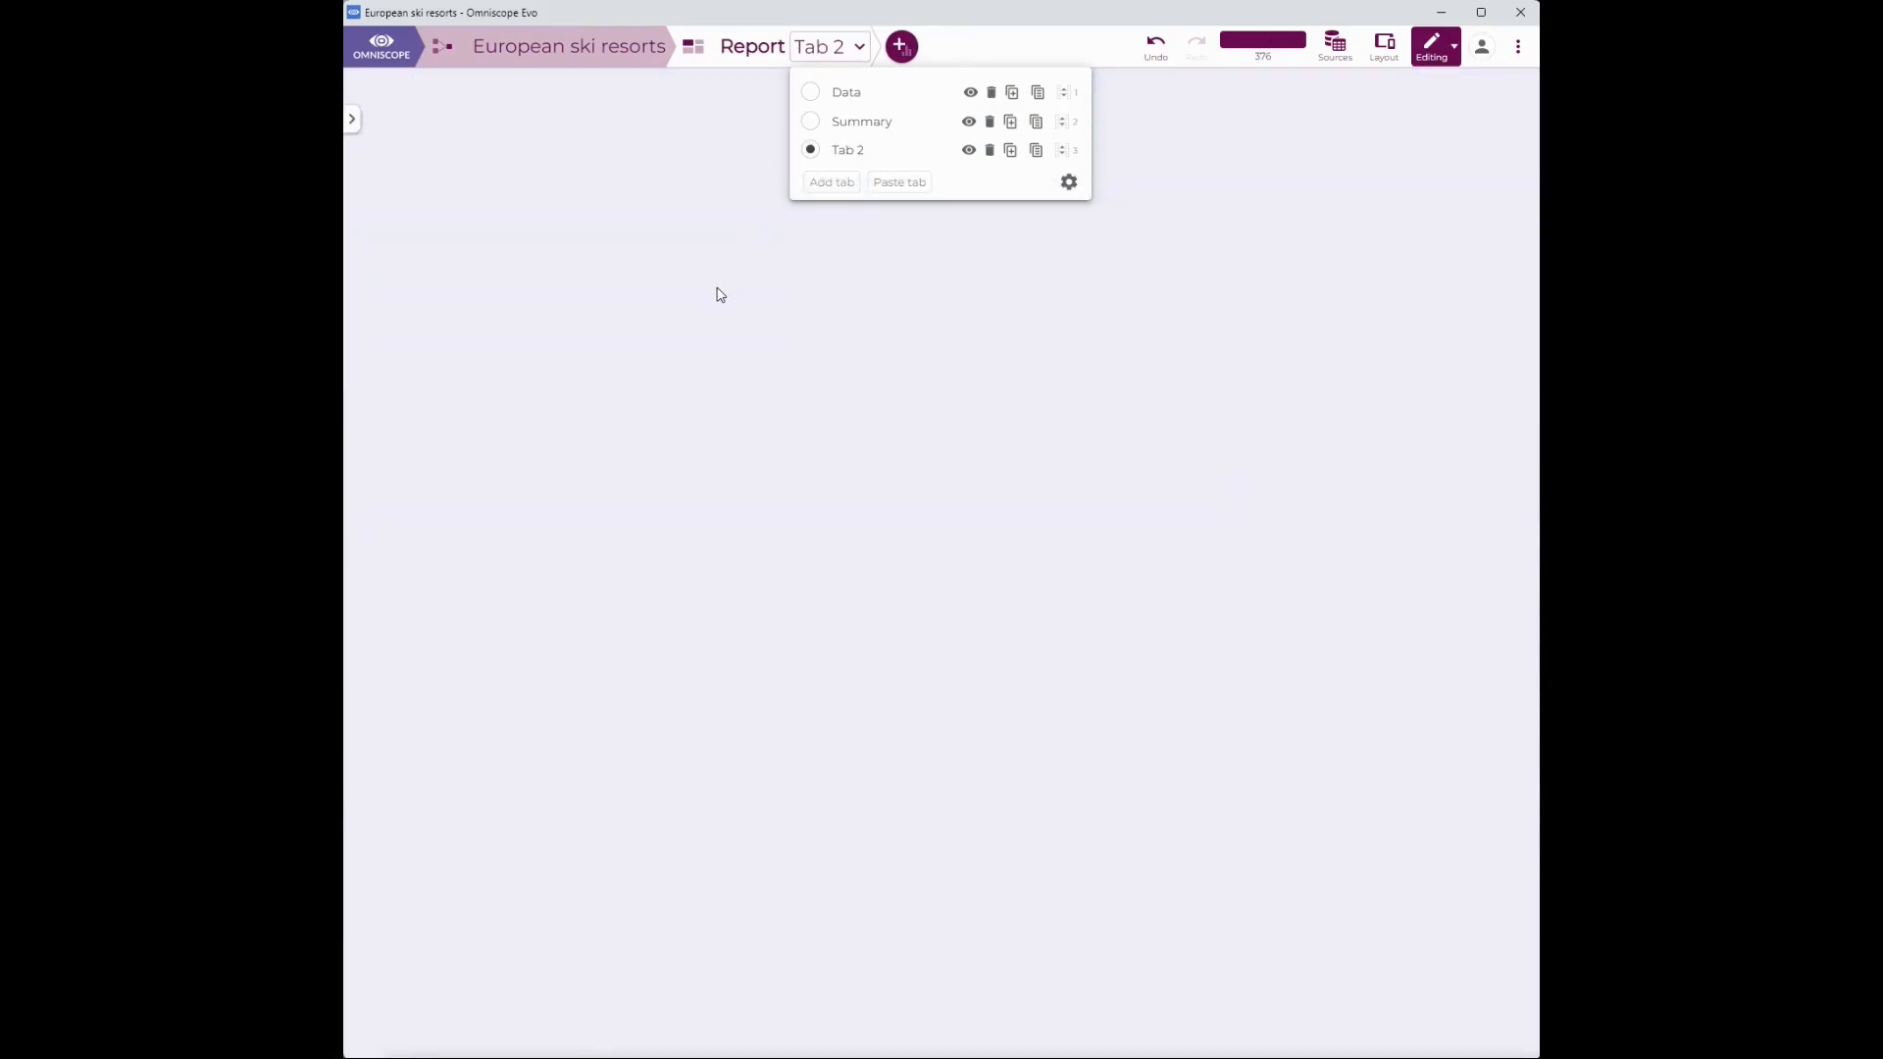
{"action": "left_click", "coordinate": [899, 46]}
{"action": "left_click", "coordinate": [1147, 312]}
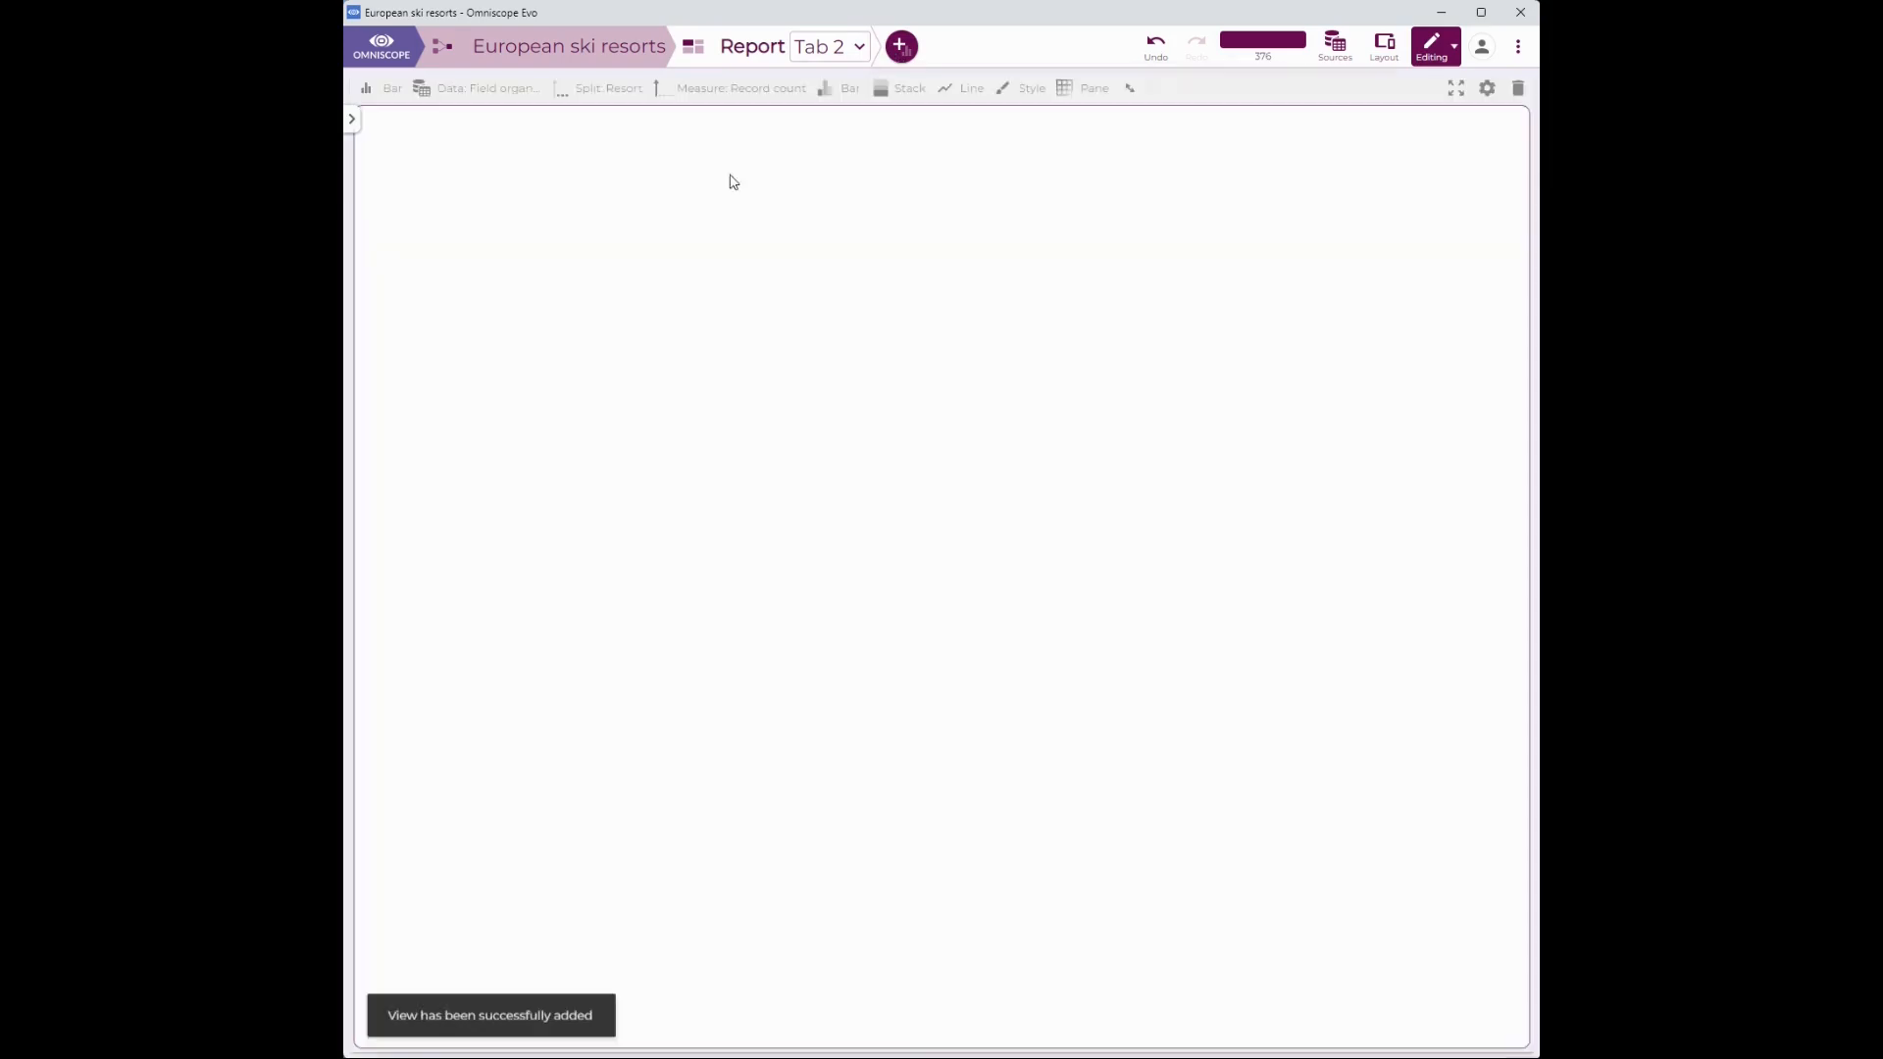
Split the bar chart's X axis by Country and stack the bars by Snowparks.
{"action": "left_click", "coordinate": [610, 88]}
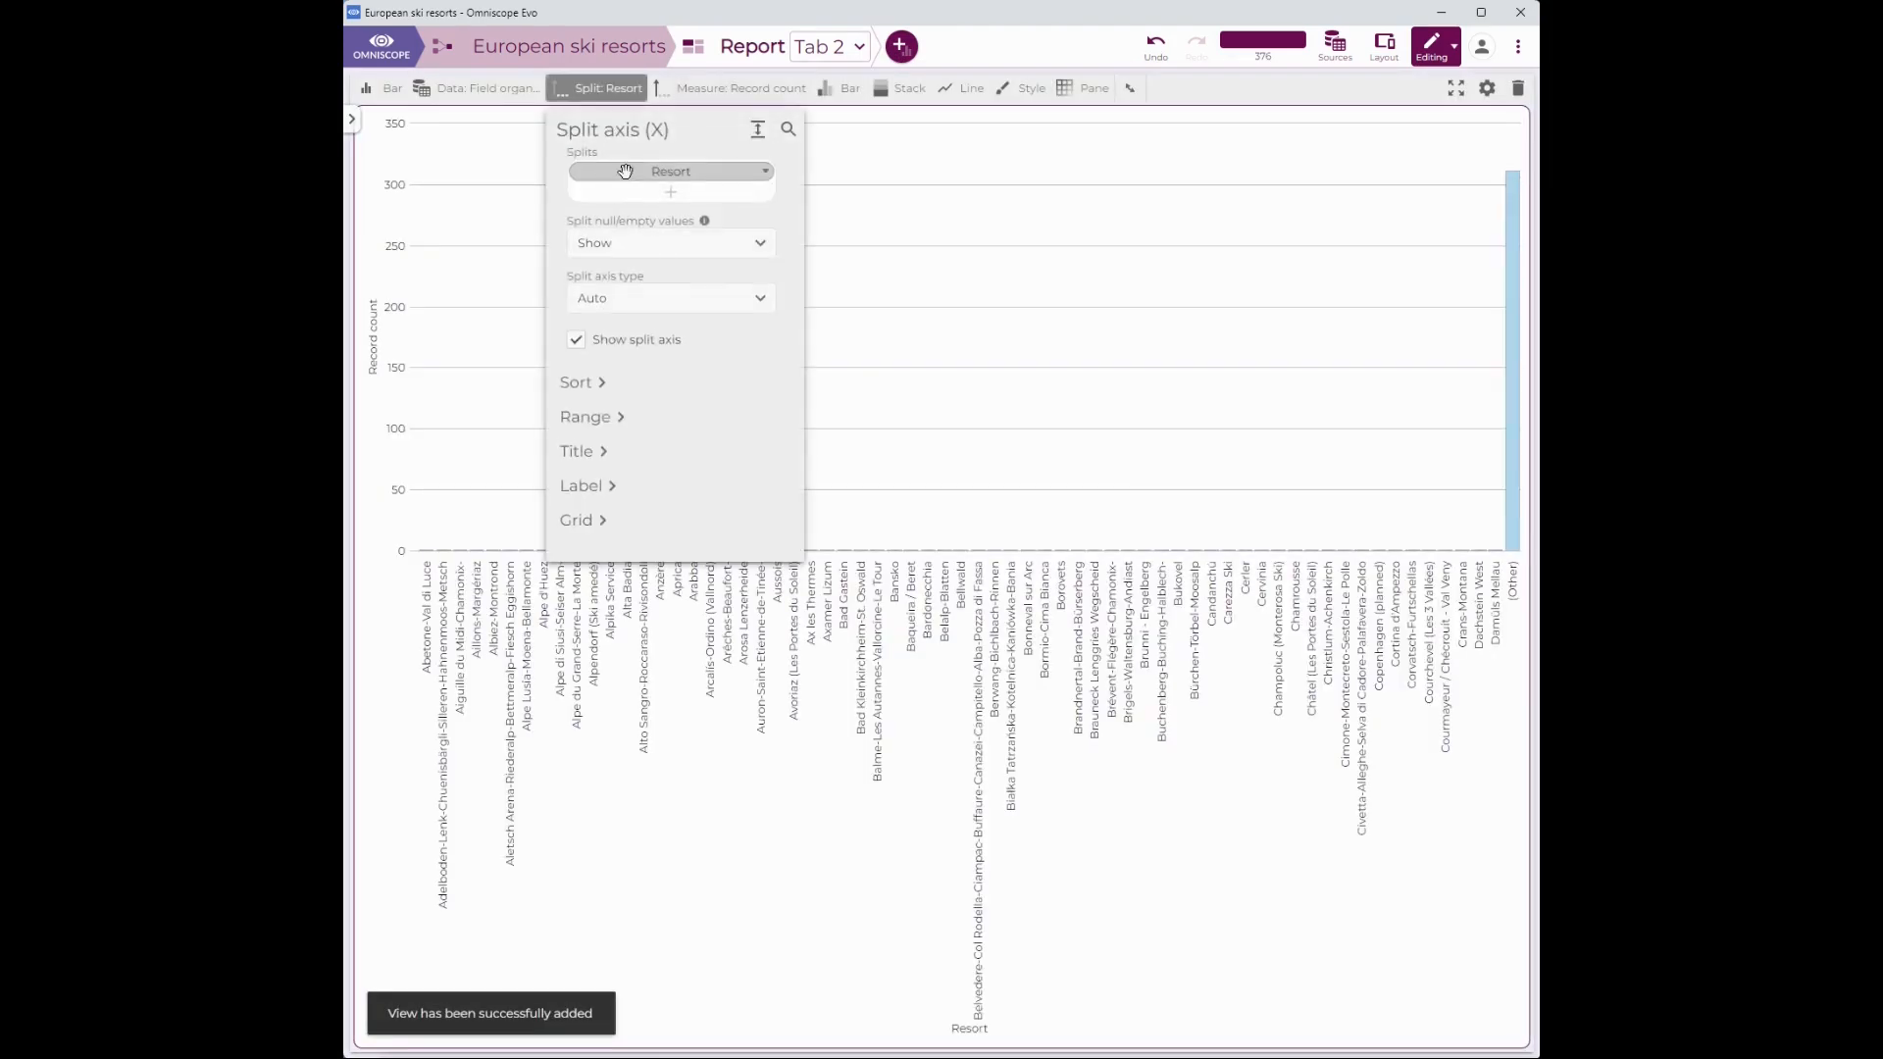
{"action": "left_click", "coordinate": [625, 172]}
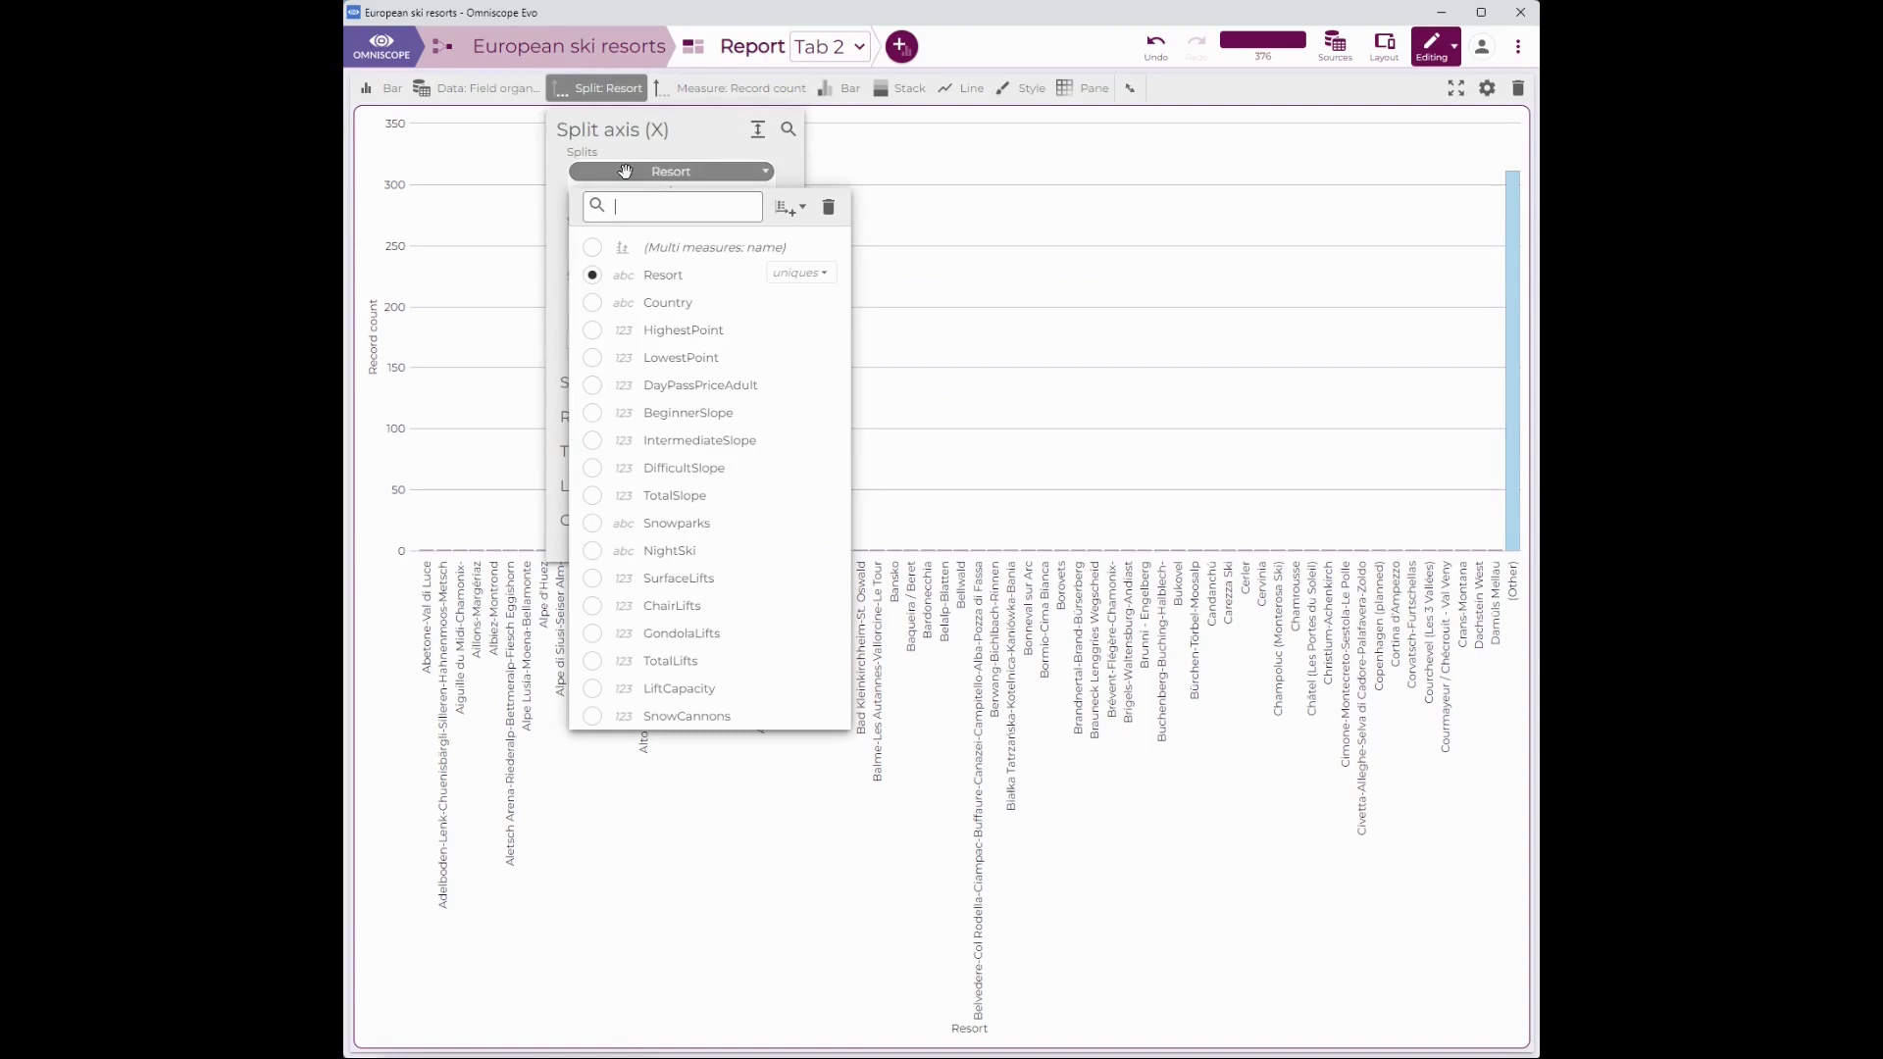
{"action": "left_click", "coordinate": [674, 311]}
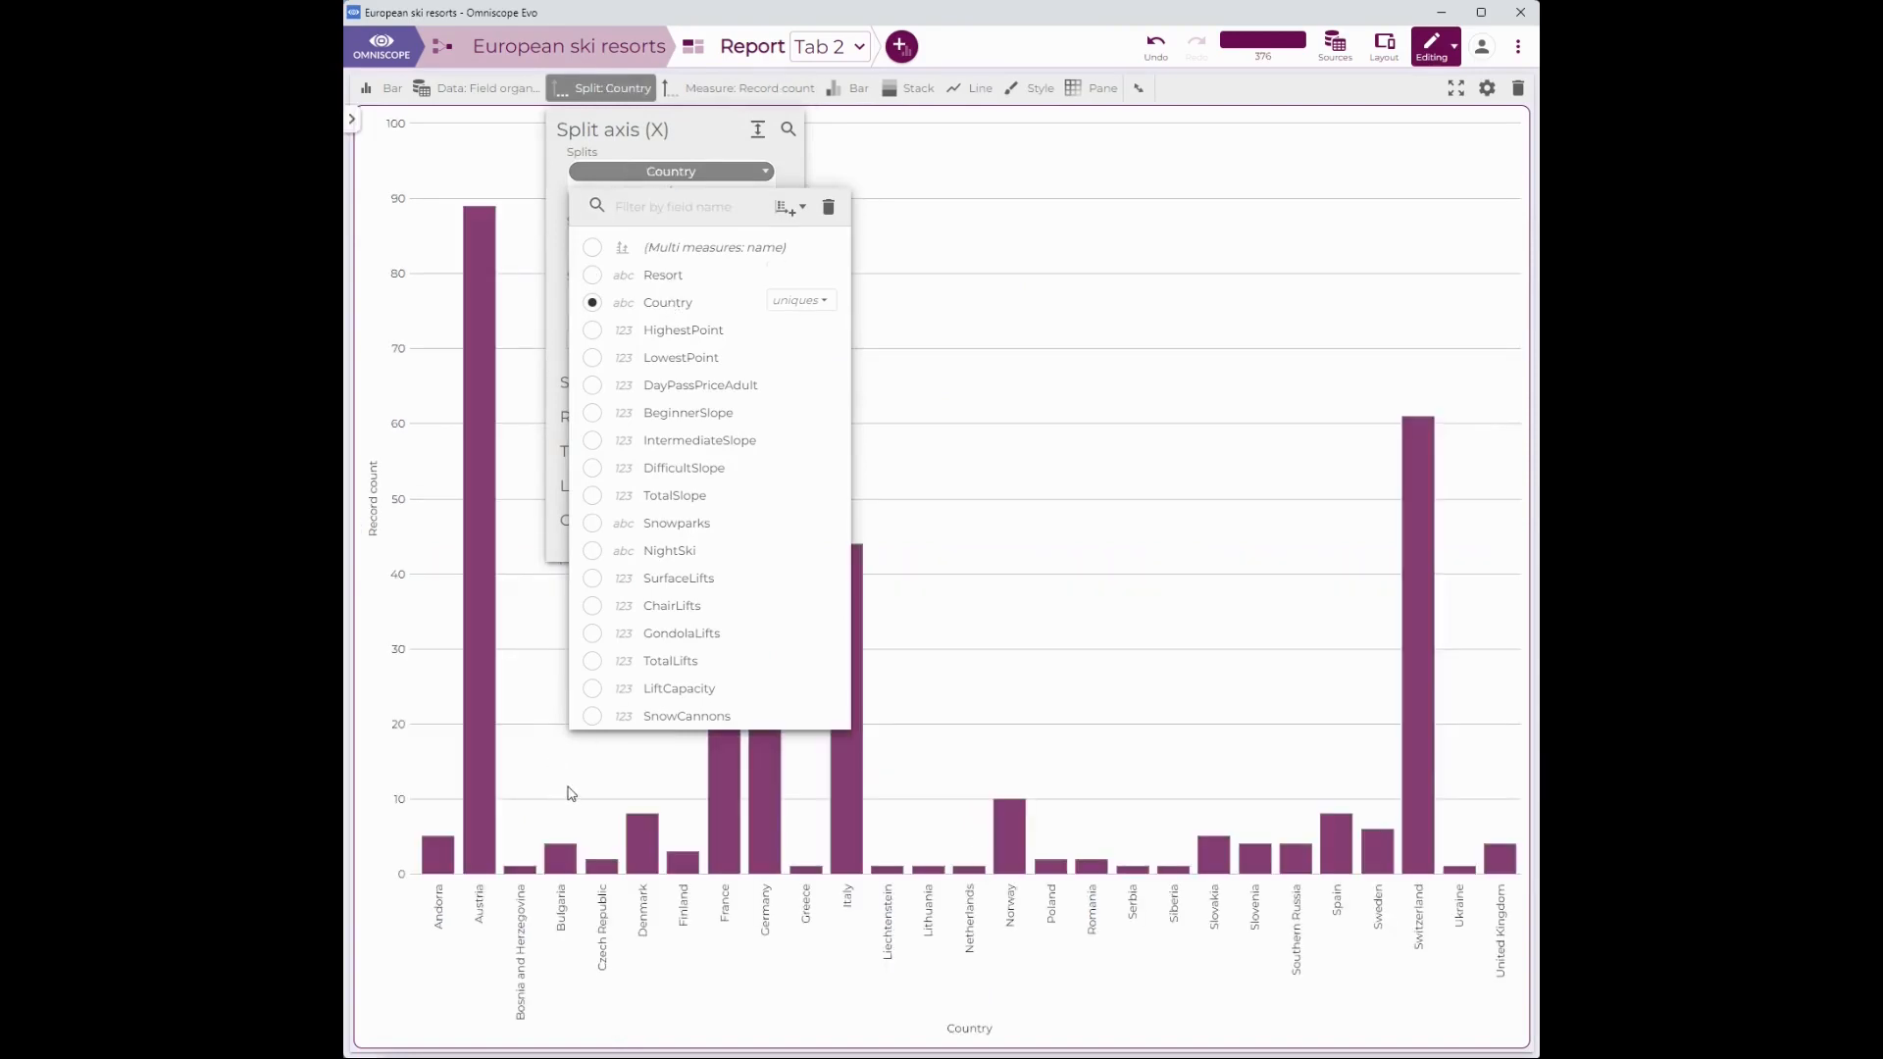
{"action": "left_click", "coordinate": [888, 90]}
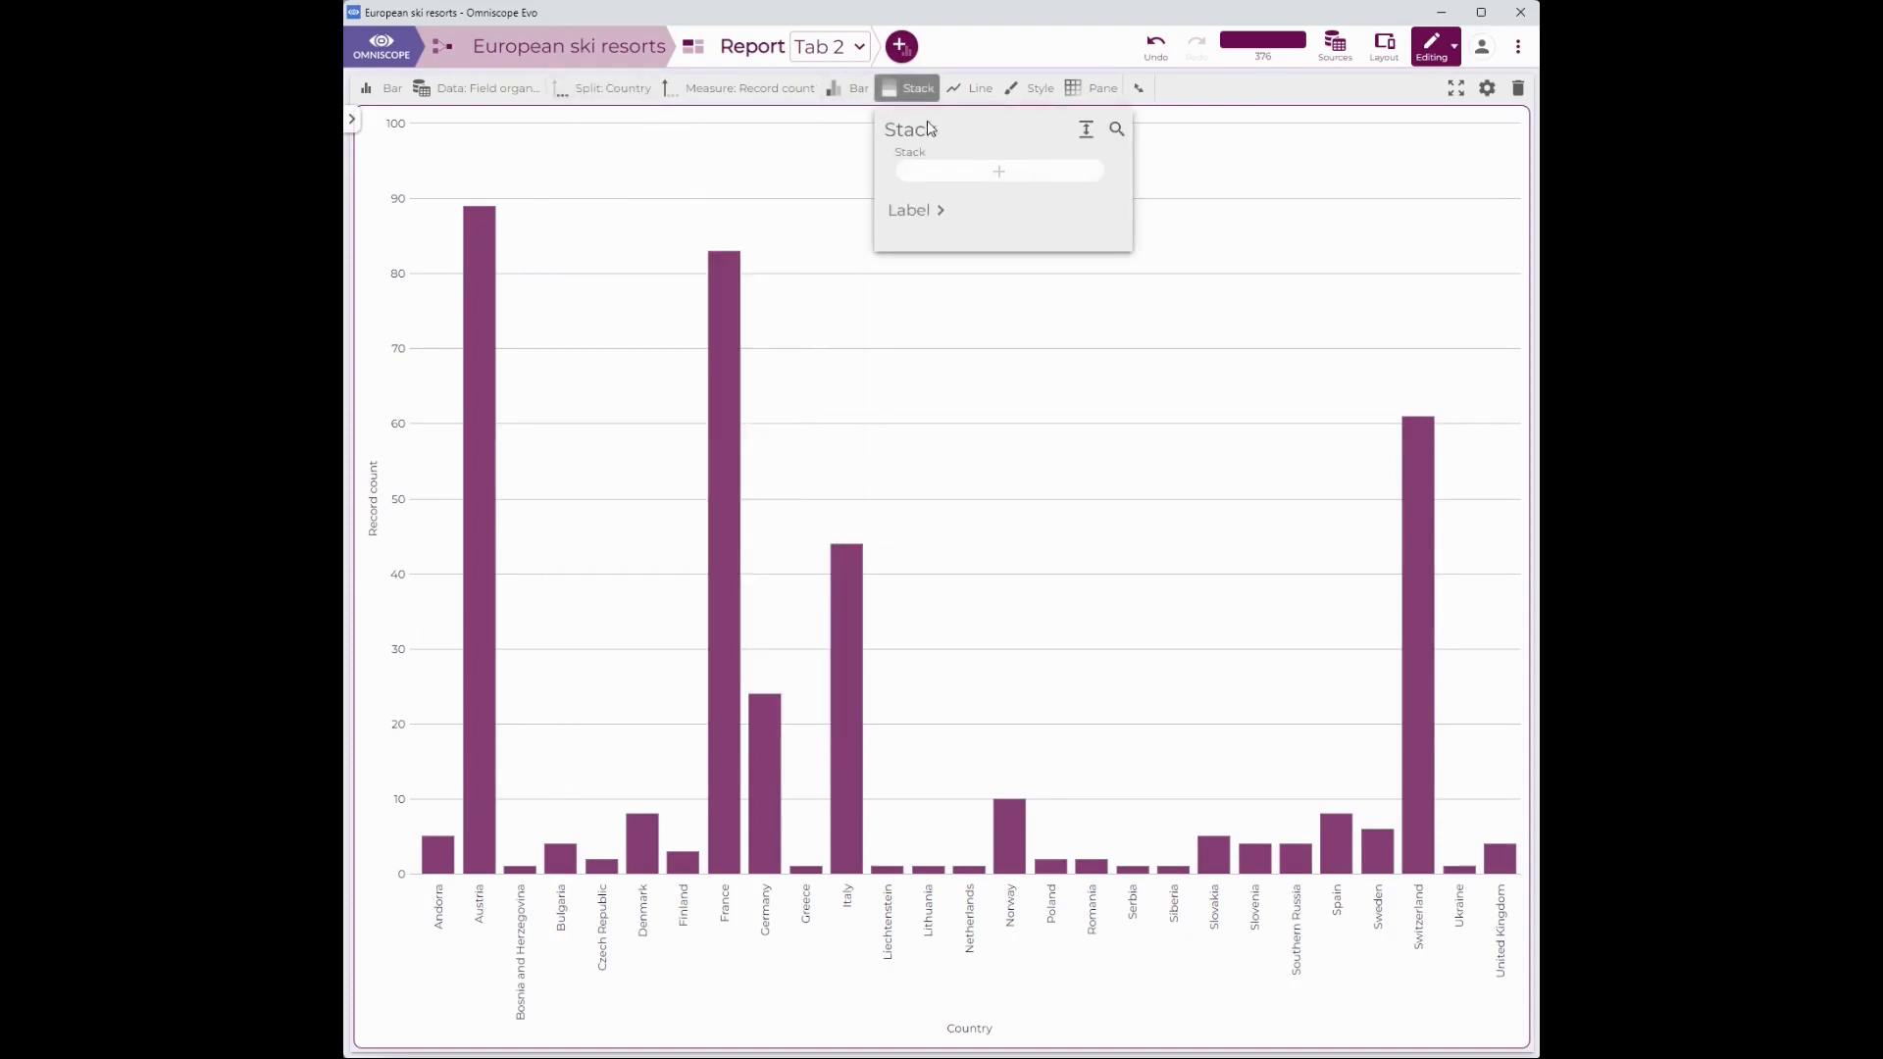
{"action": "left_click", "coordinate": [999, 173]}
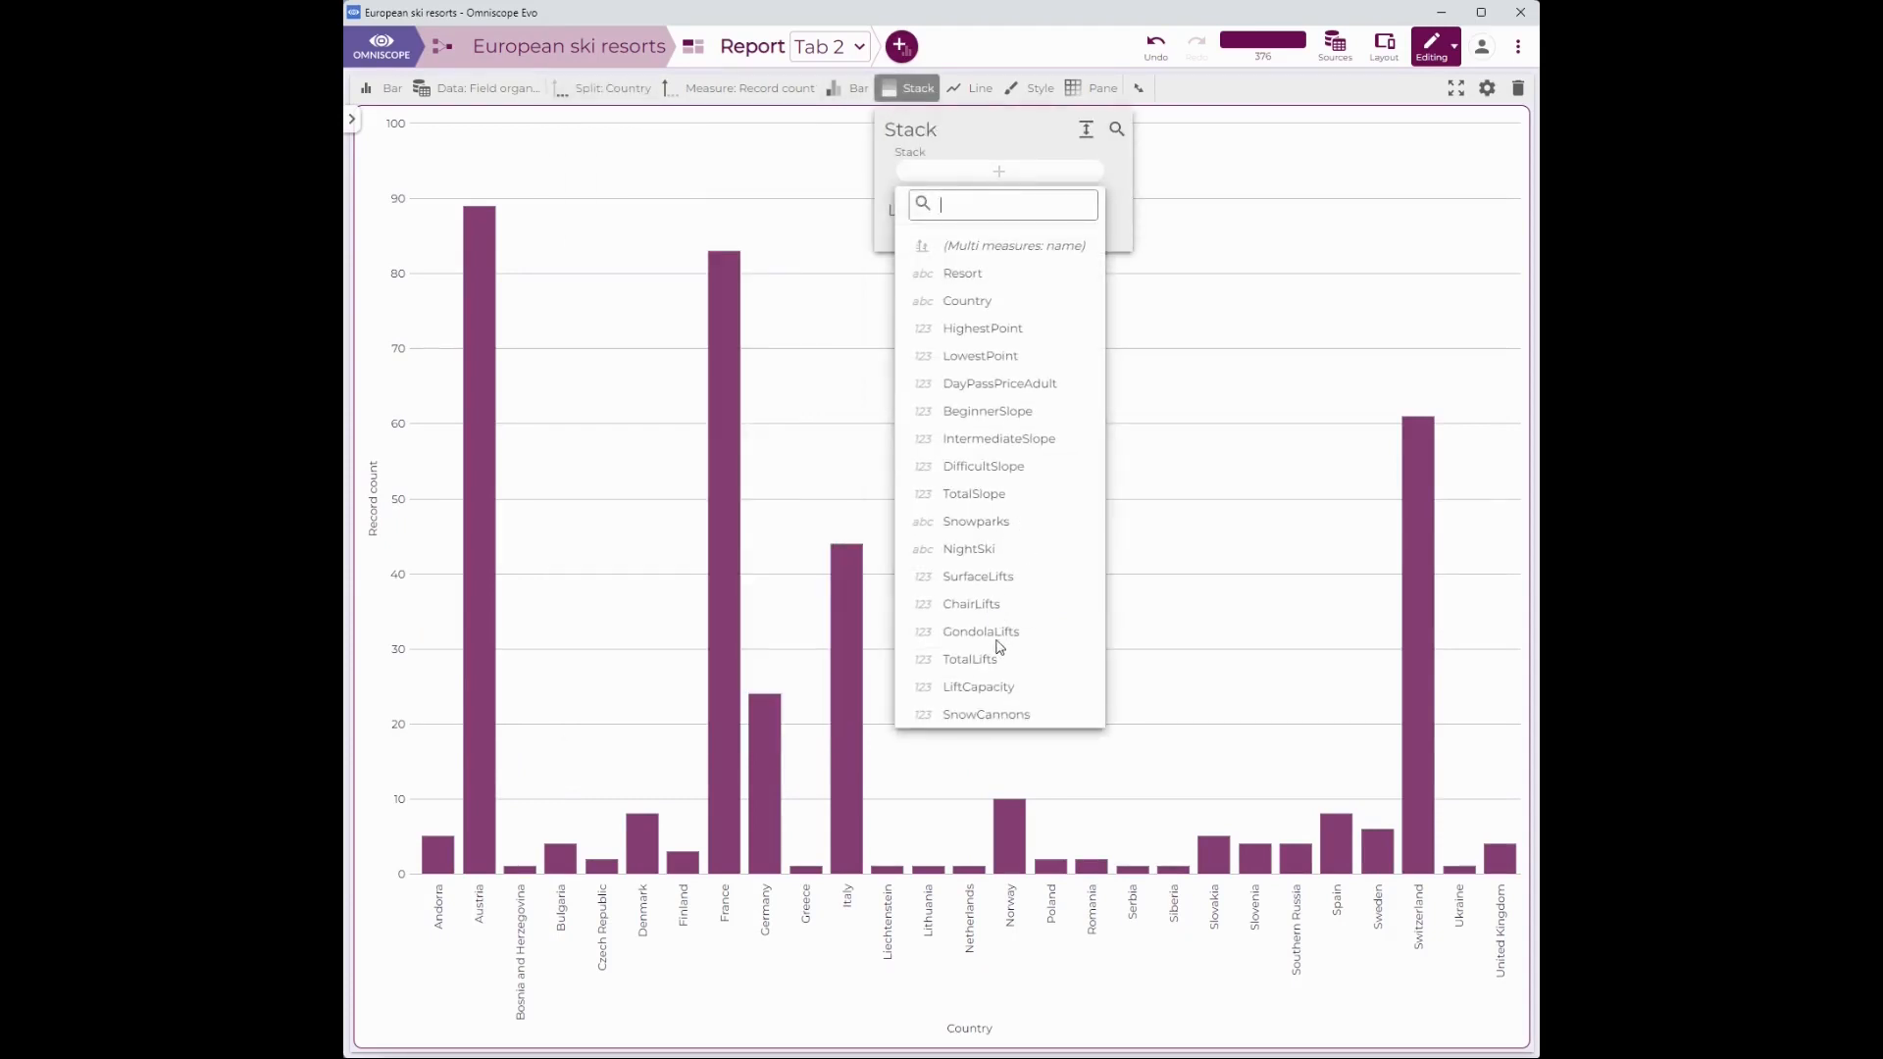
{"action": "left_click", "coordinate": [977, 526]}
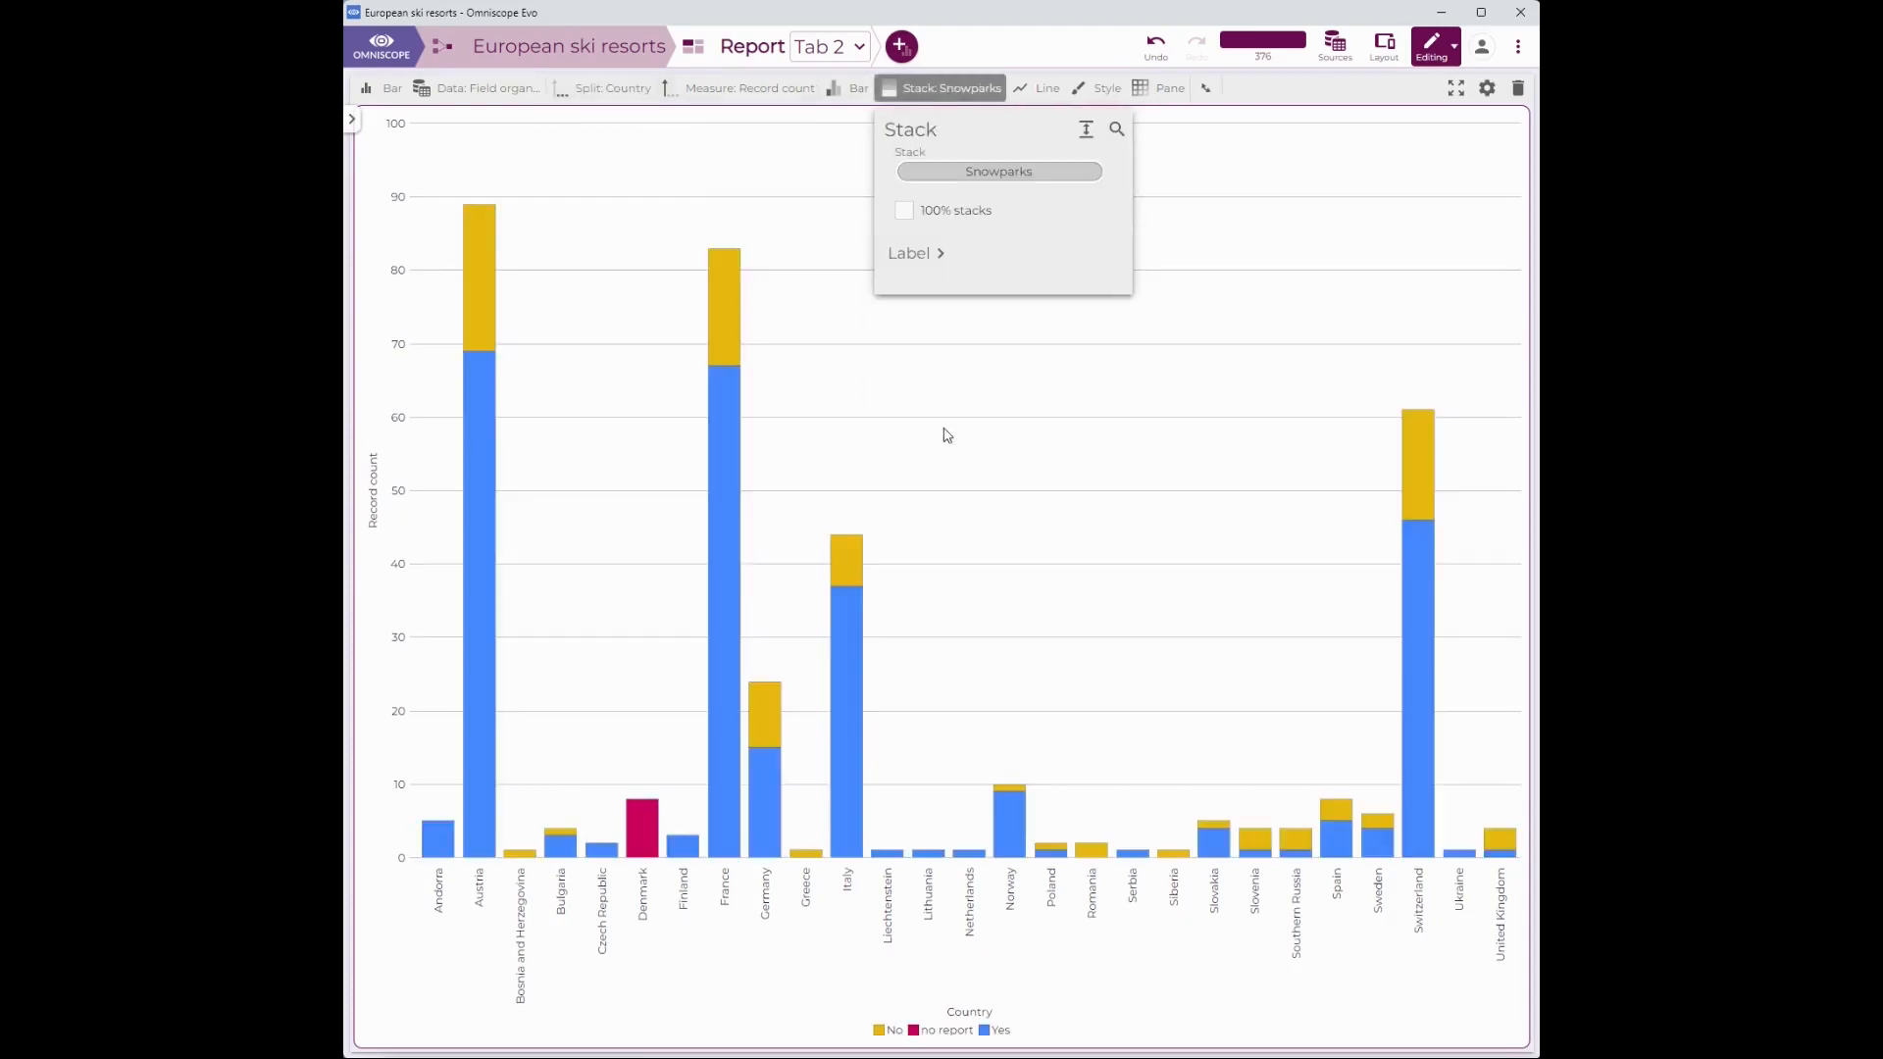
Set the measure on the bar chart's Y axis to TotalSlope.
{"action": "left_click", "coordinate": [741, 91]}
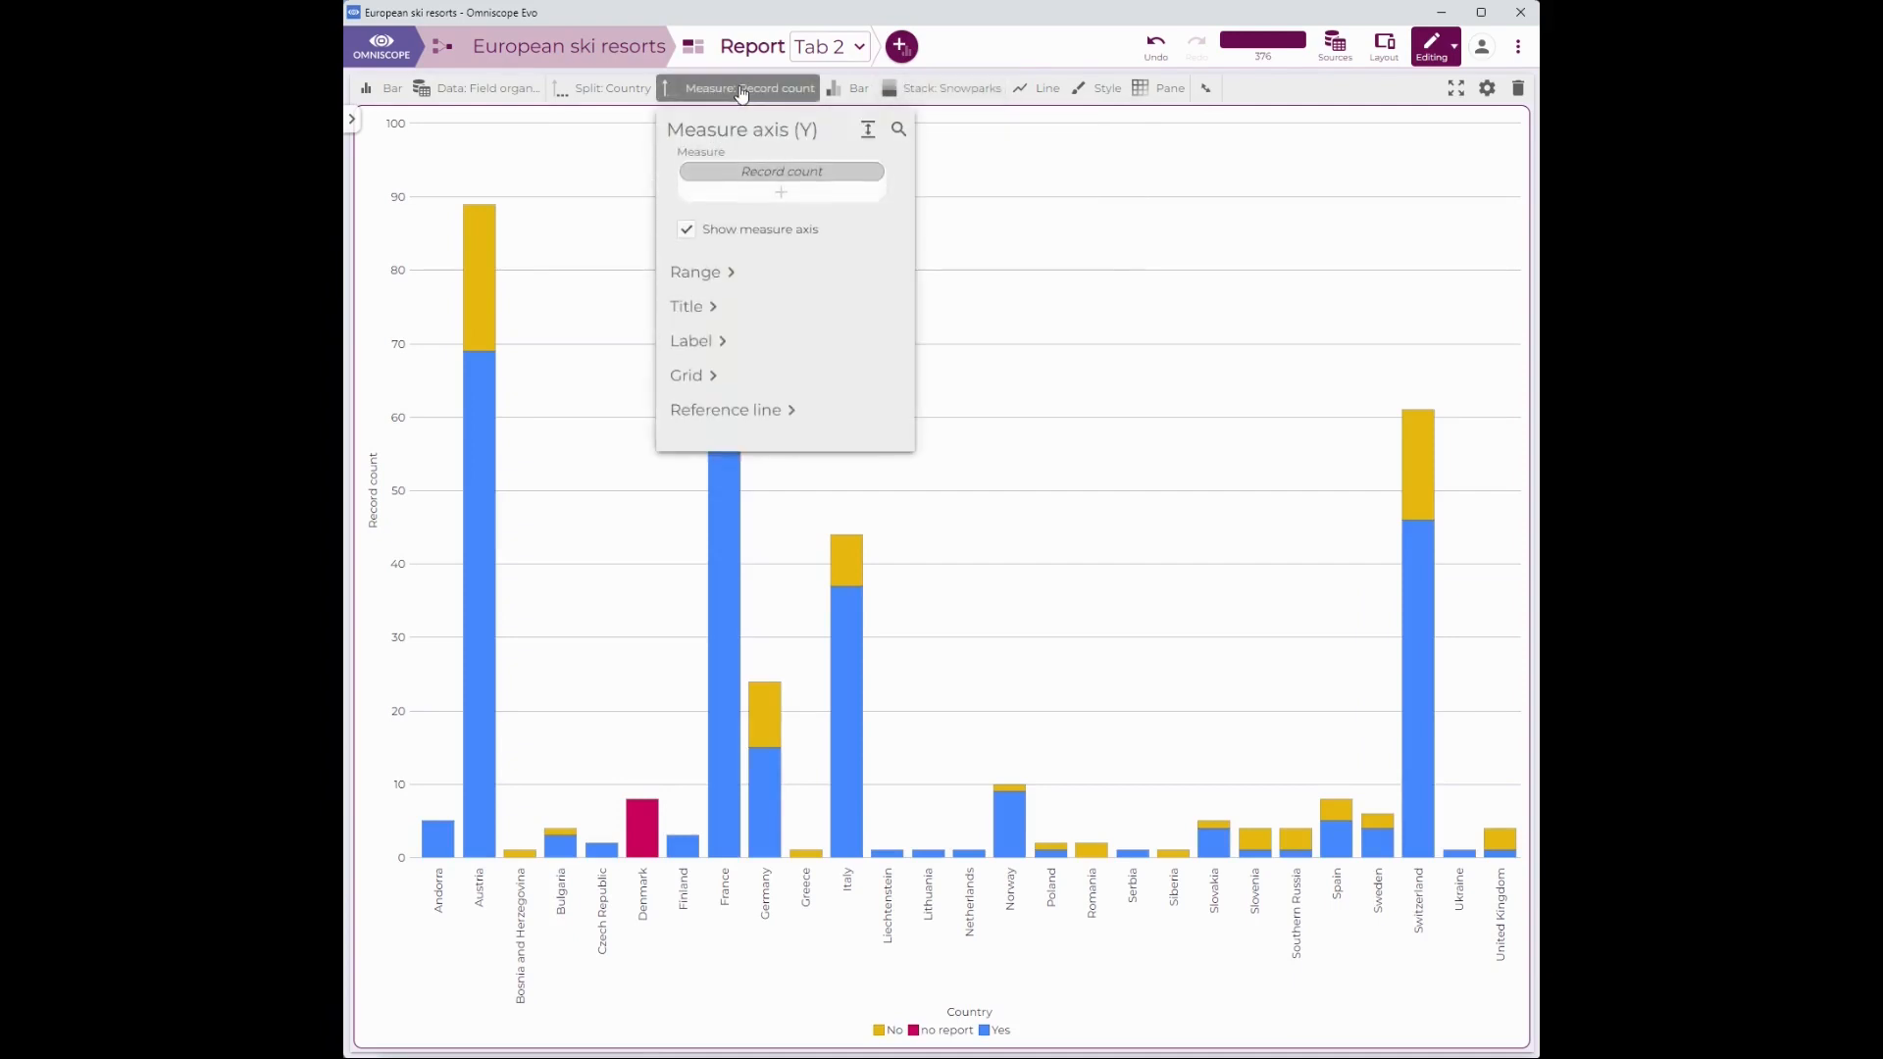
{"action": "left_click", "coordinate": [771, 171]}
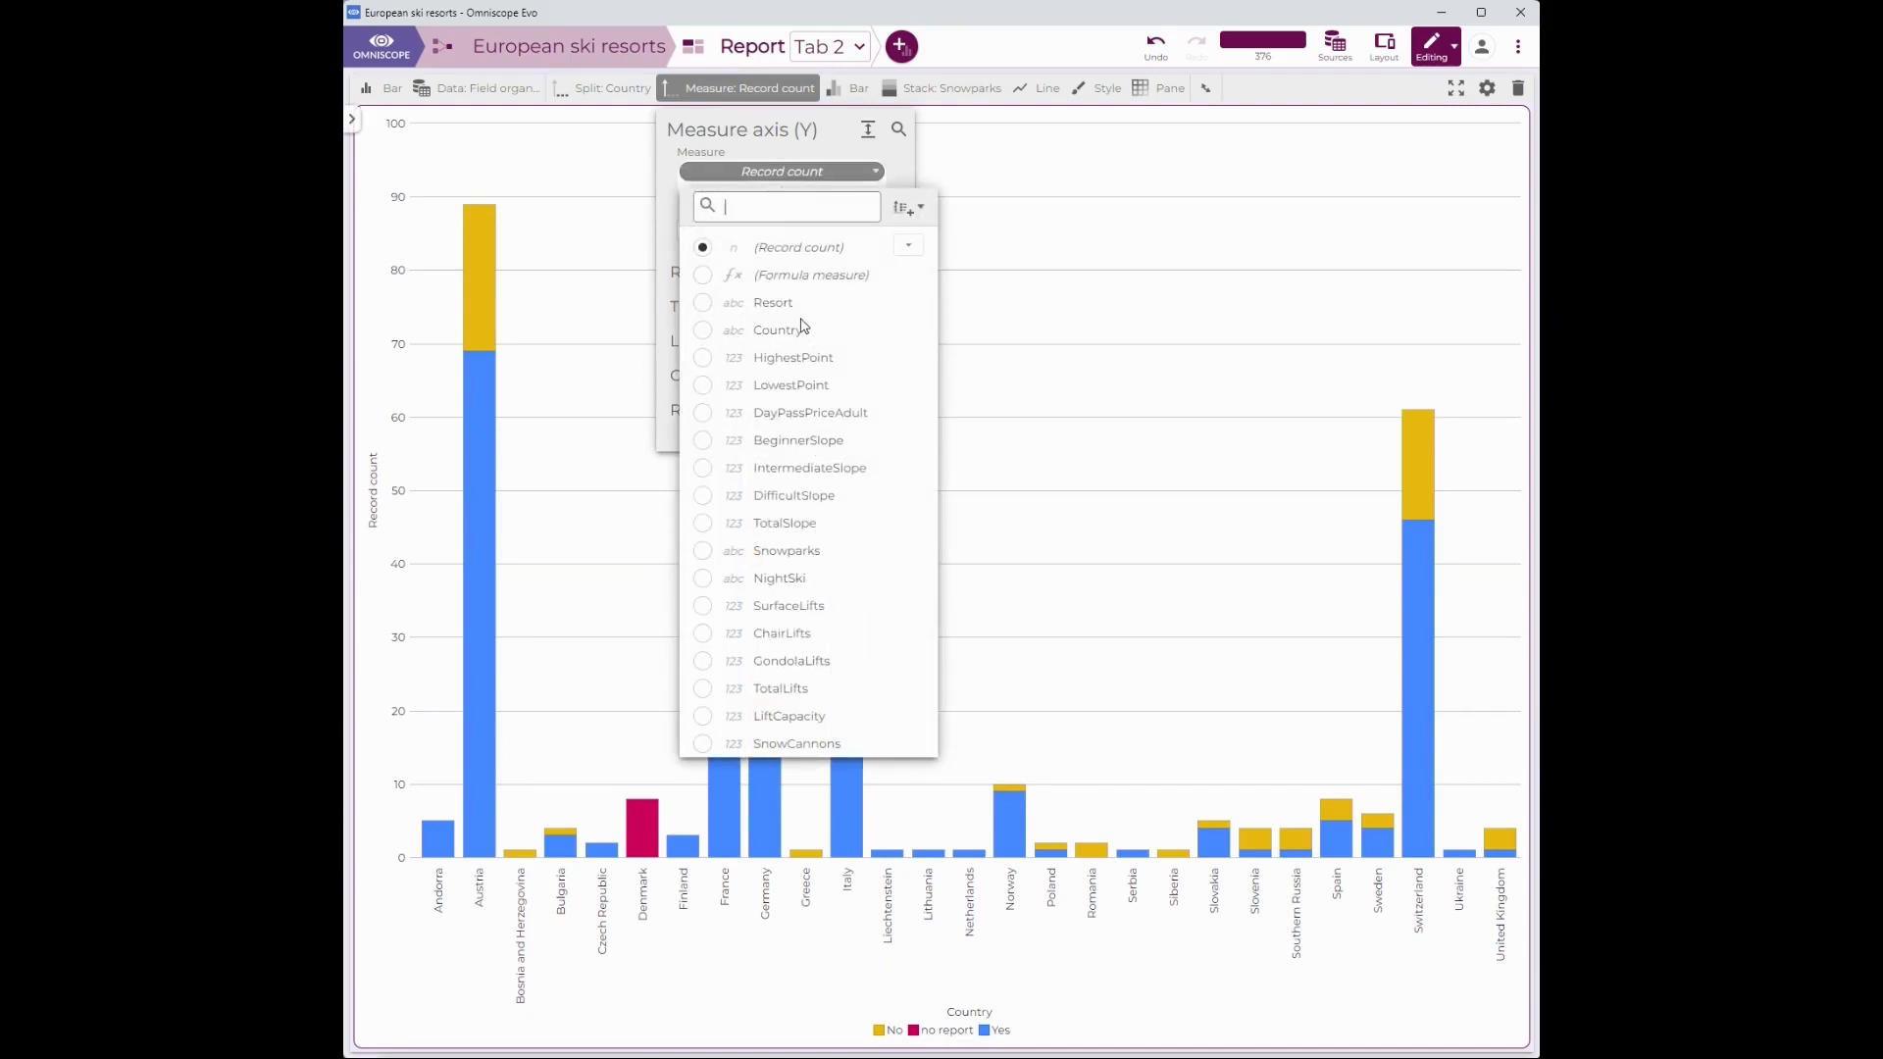
{"action": "left_click", "coordinate": [845, 520]}
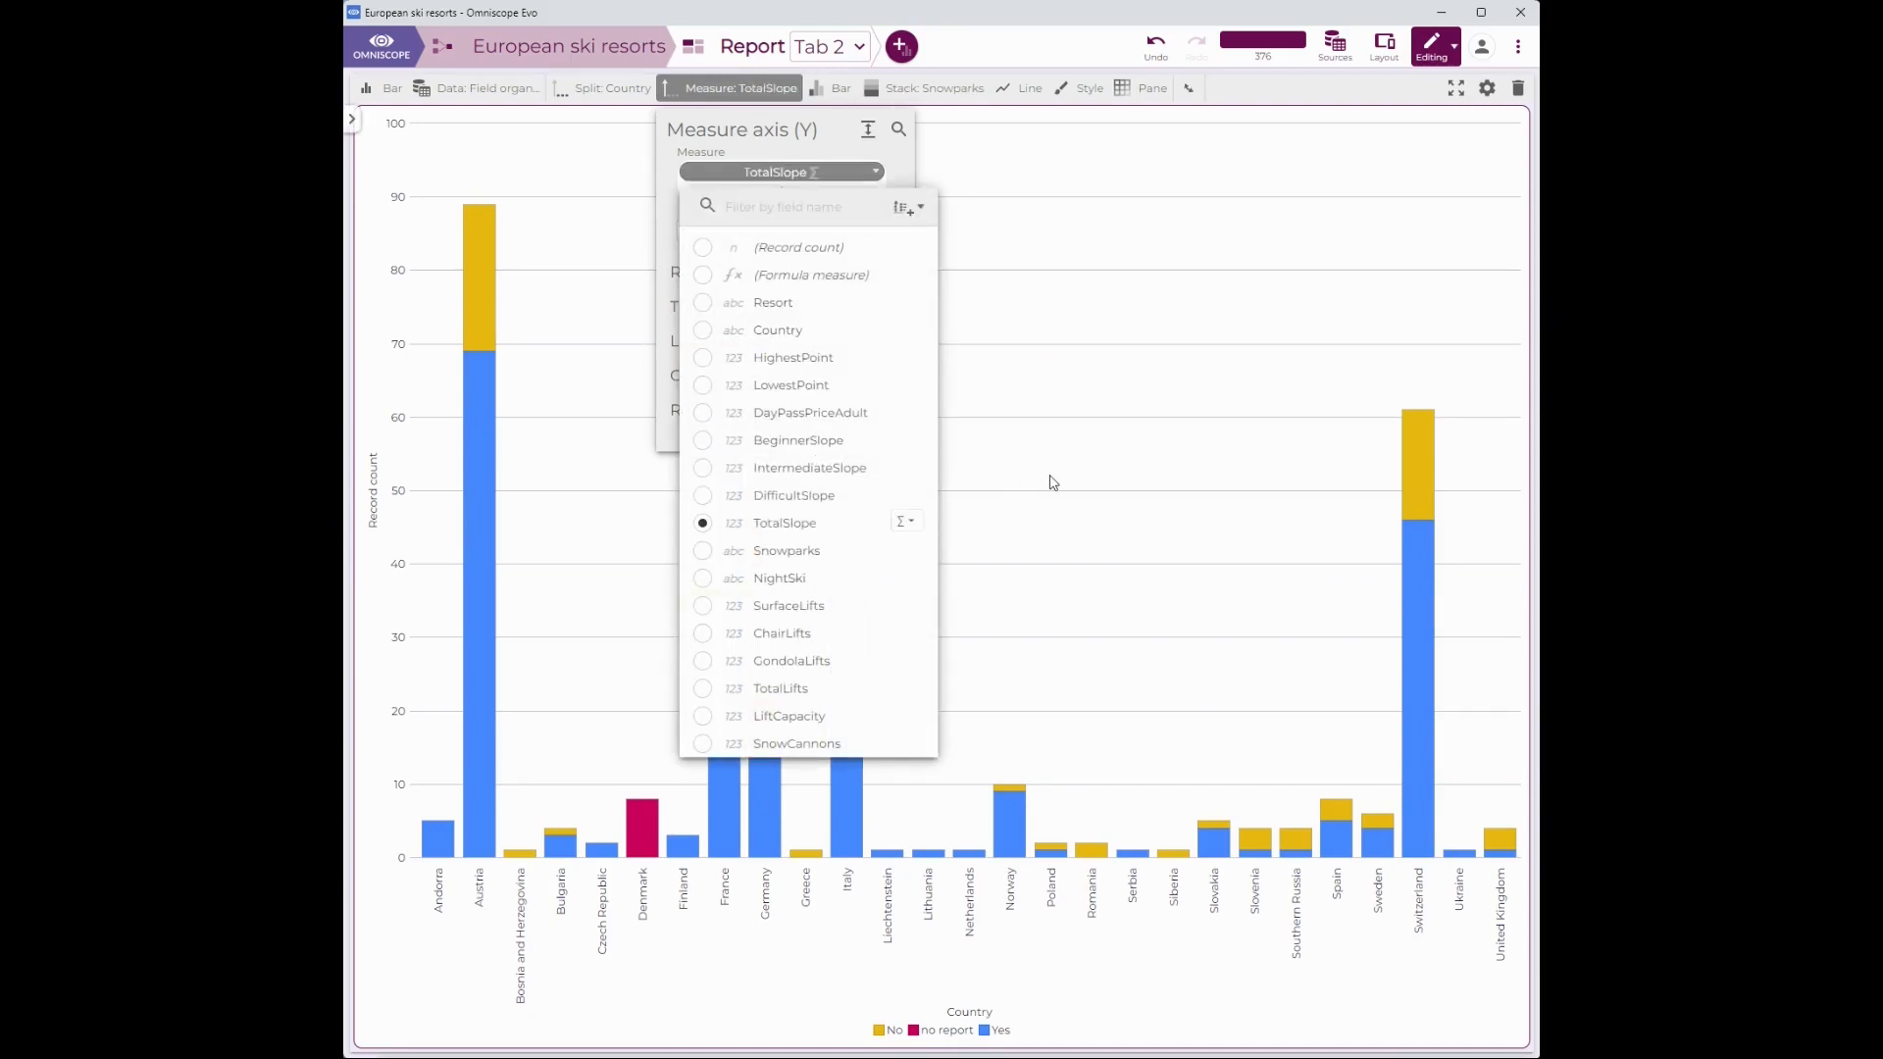
{"action": "left_click", "coordinate": [1121, 421]}
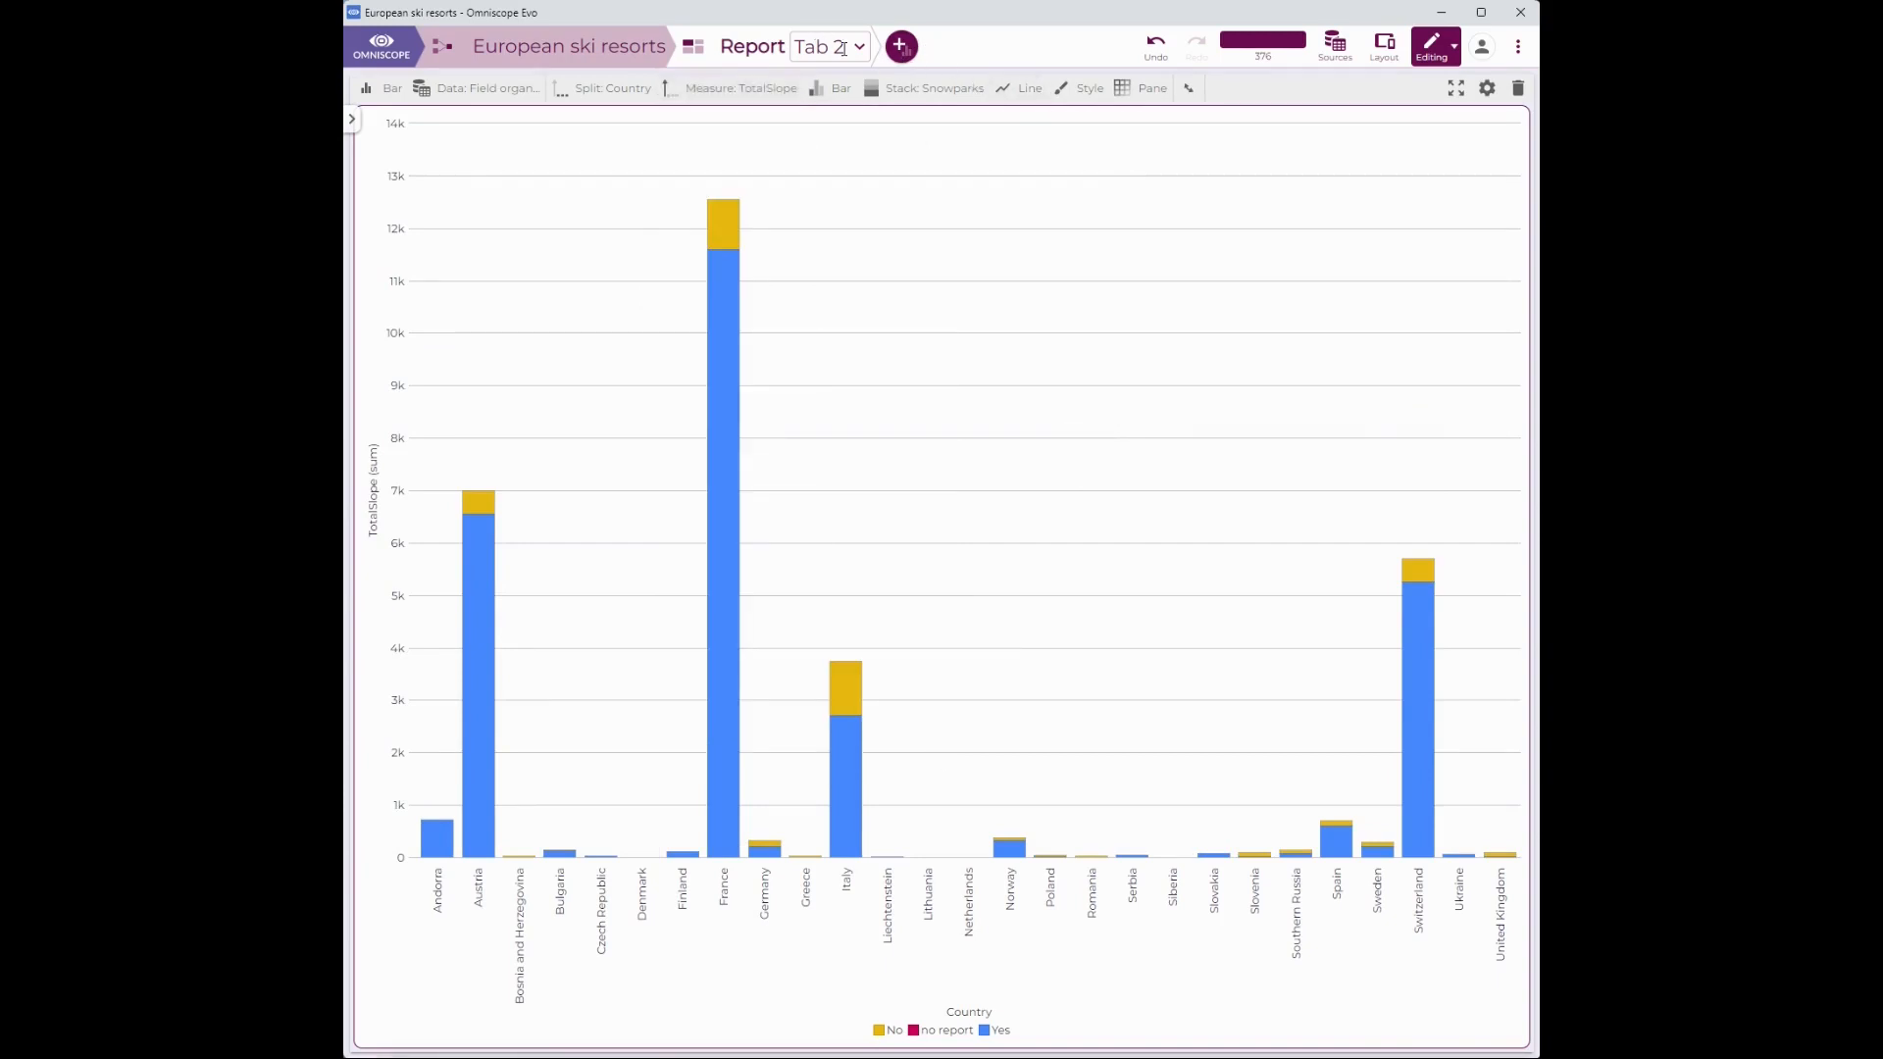
Add another report tab and create a named grouping on the Country field in the data model.
{"action": "left_click", "coordinate": [856, 49]}
{"action": "left_click", "coordinate": [831, 181]}
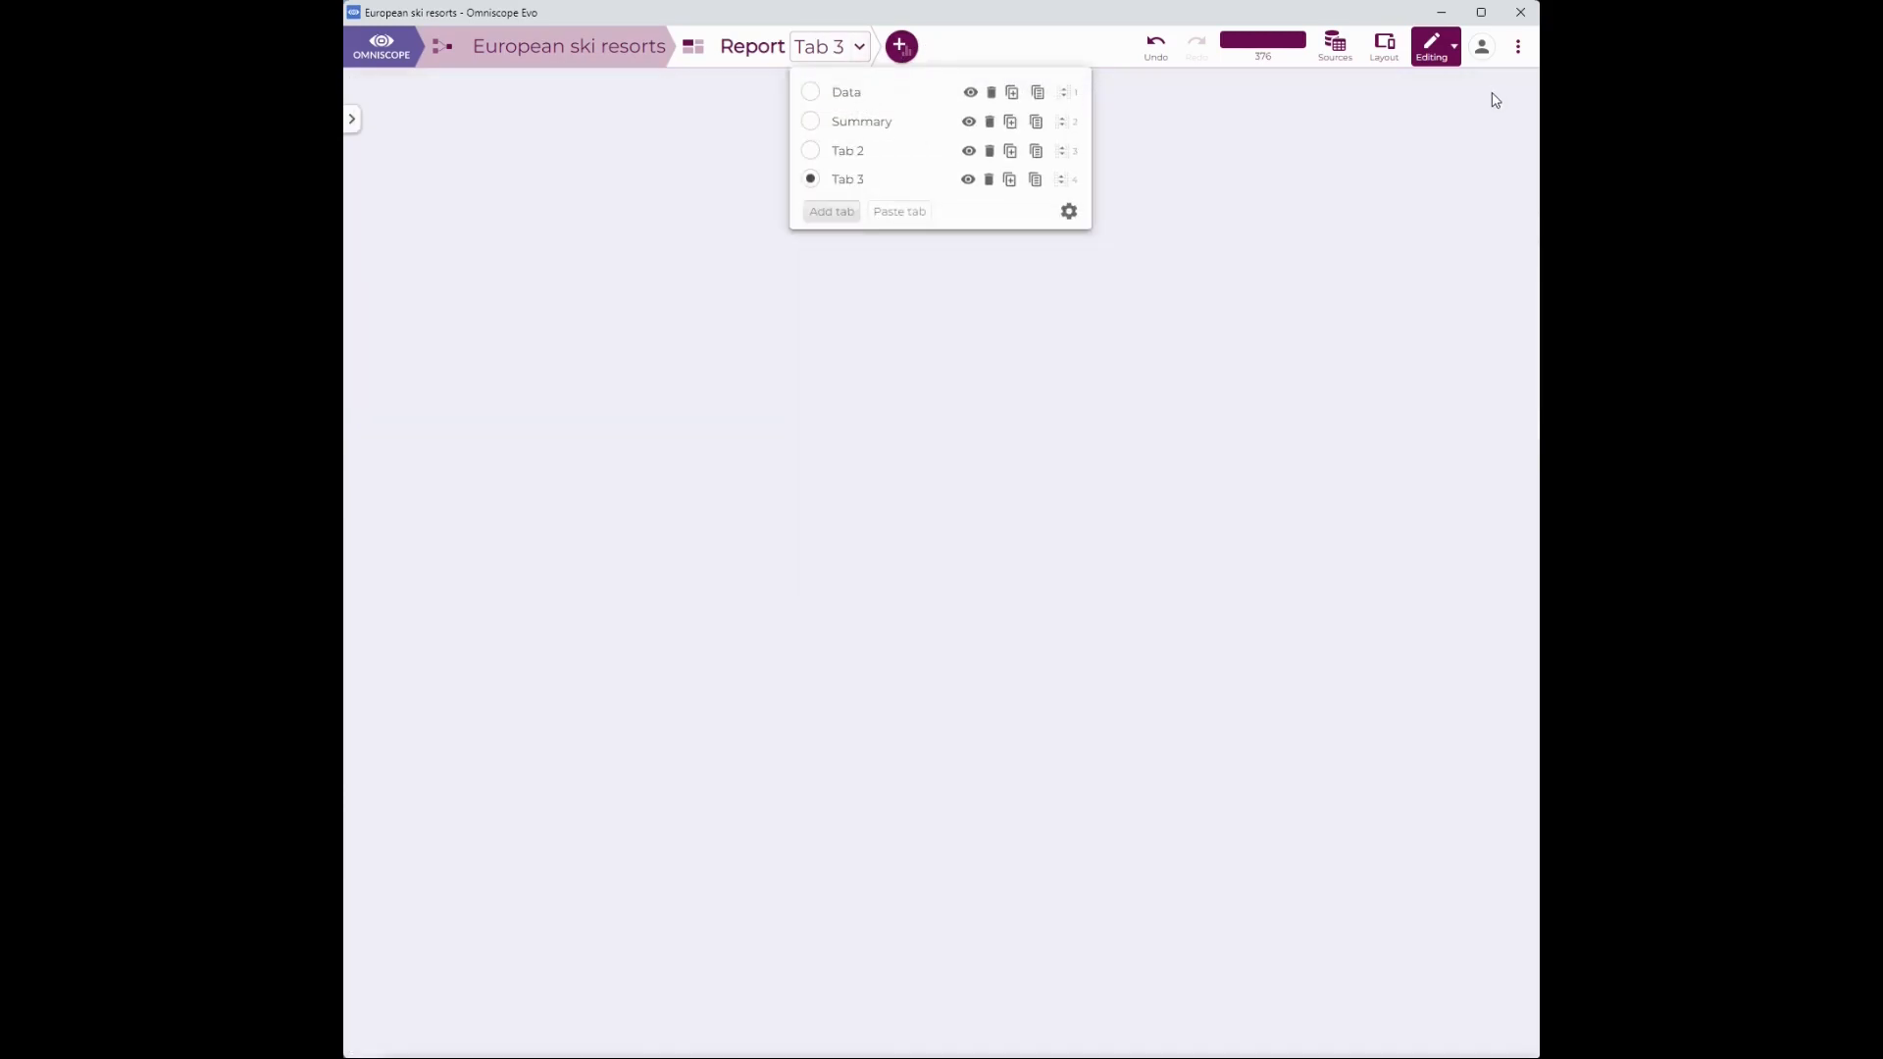
{"action": "left_click", "coordinate": [1521, 49]}
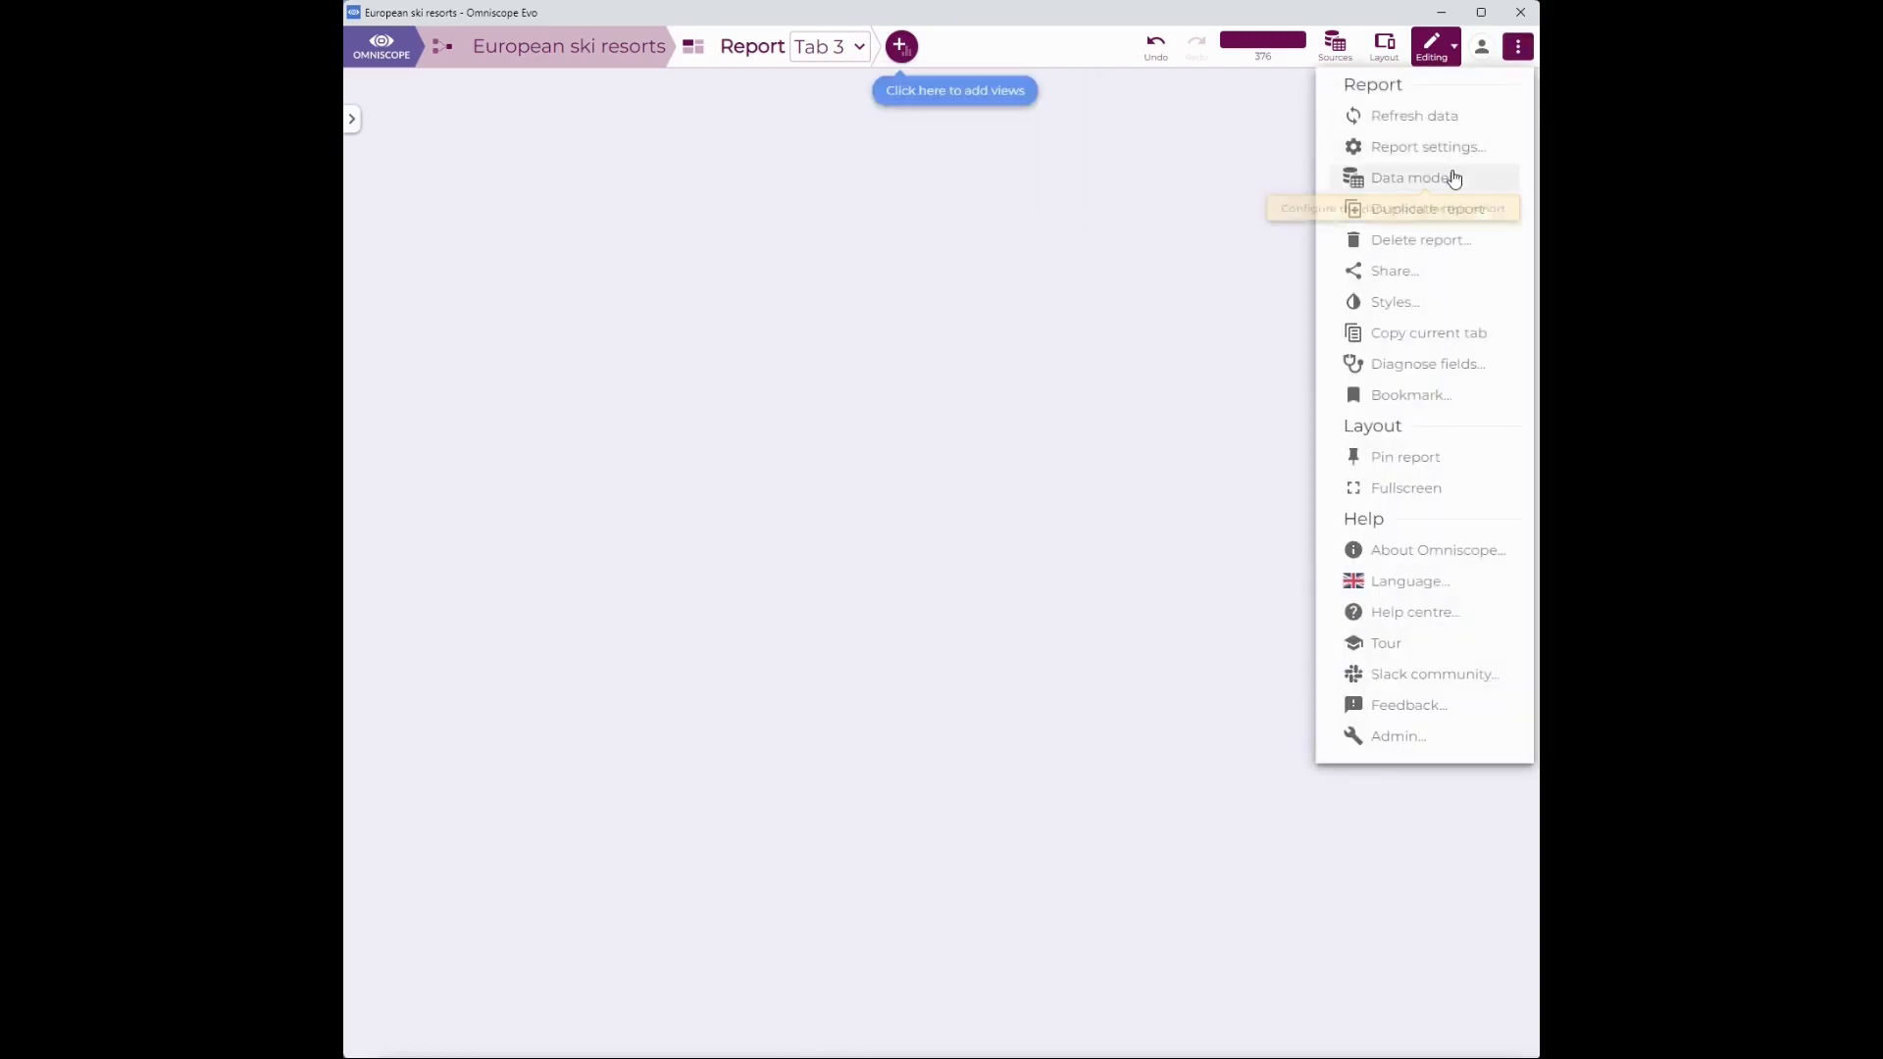
{"action": "left_click", "coordinate": [1455, 178]}
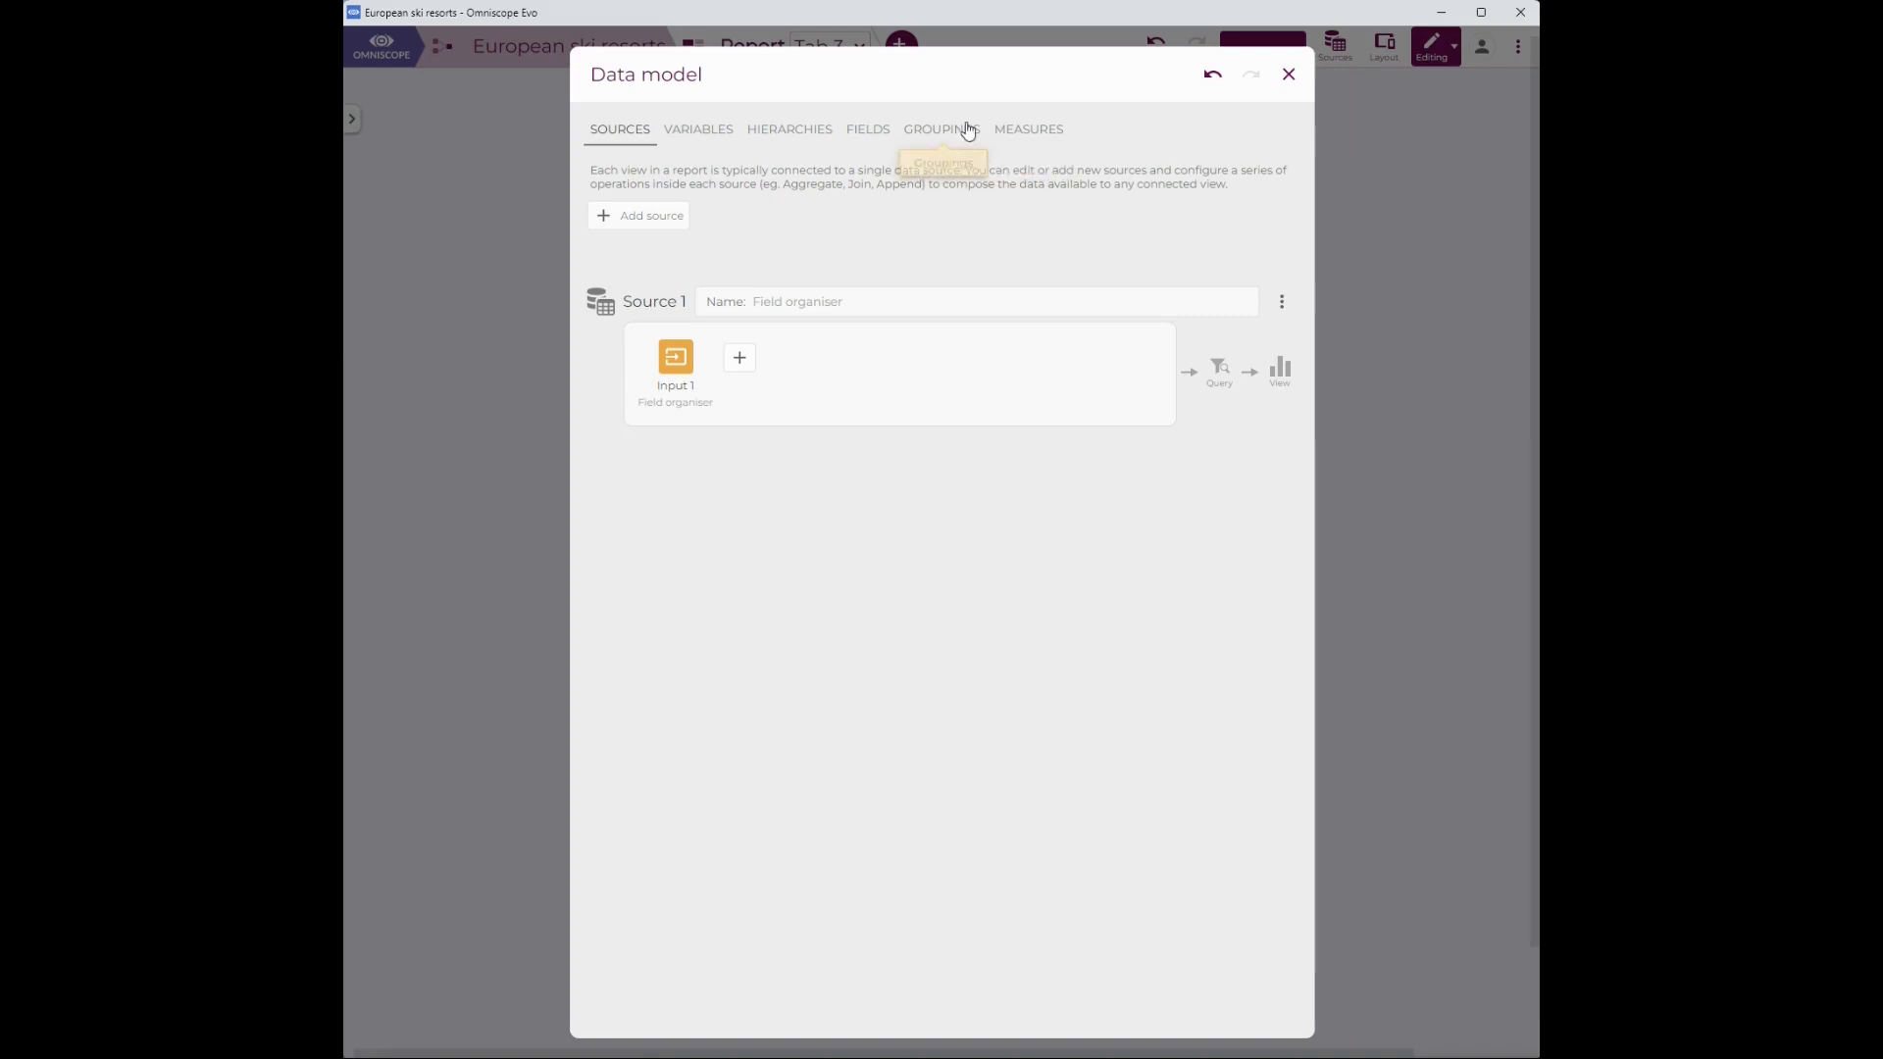
{"action": "left_click", "coordinate": [967, 133]}
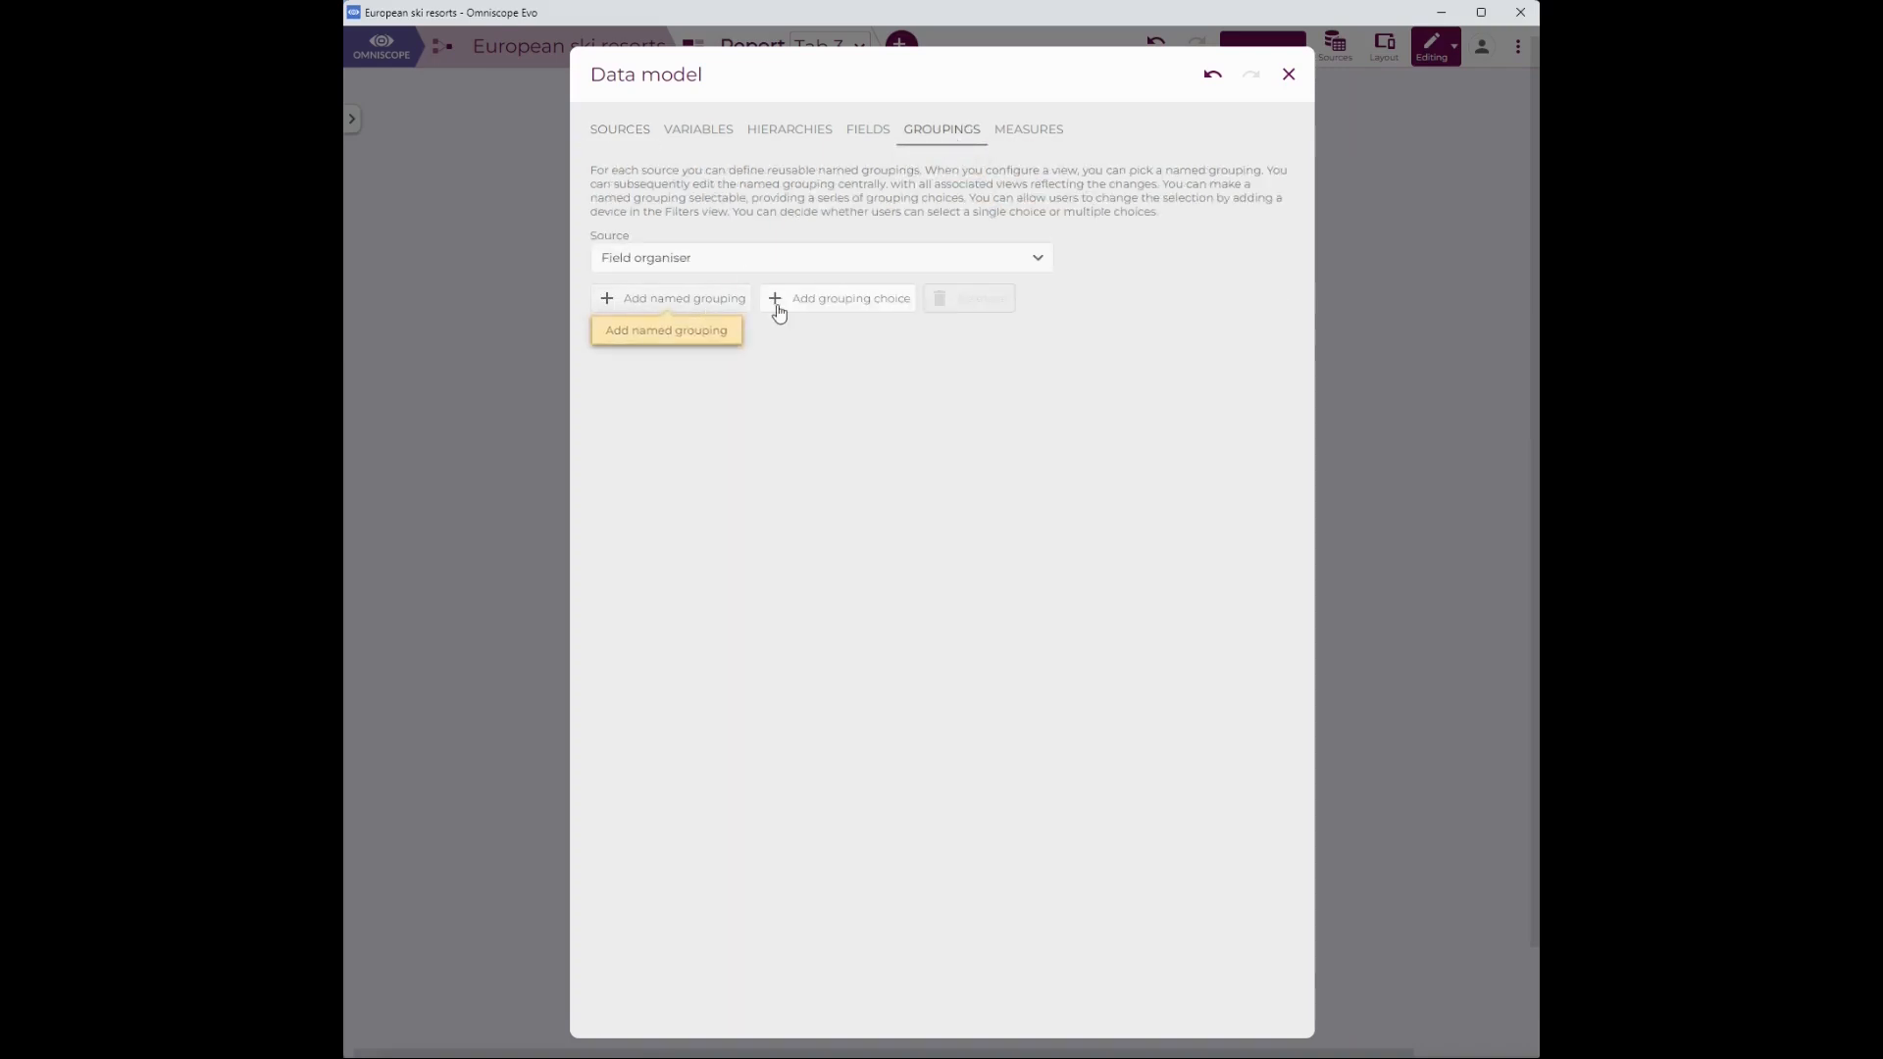
{"action": "left_click", "coordinate": [672, 302]}
{"action": "left_click", "coordinate": [710, 345]}
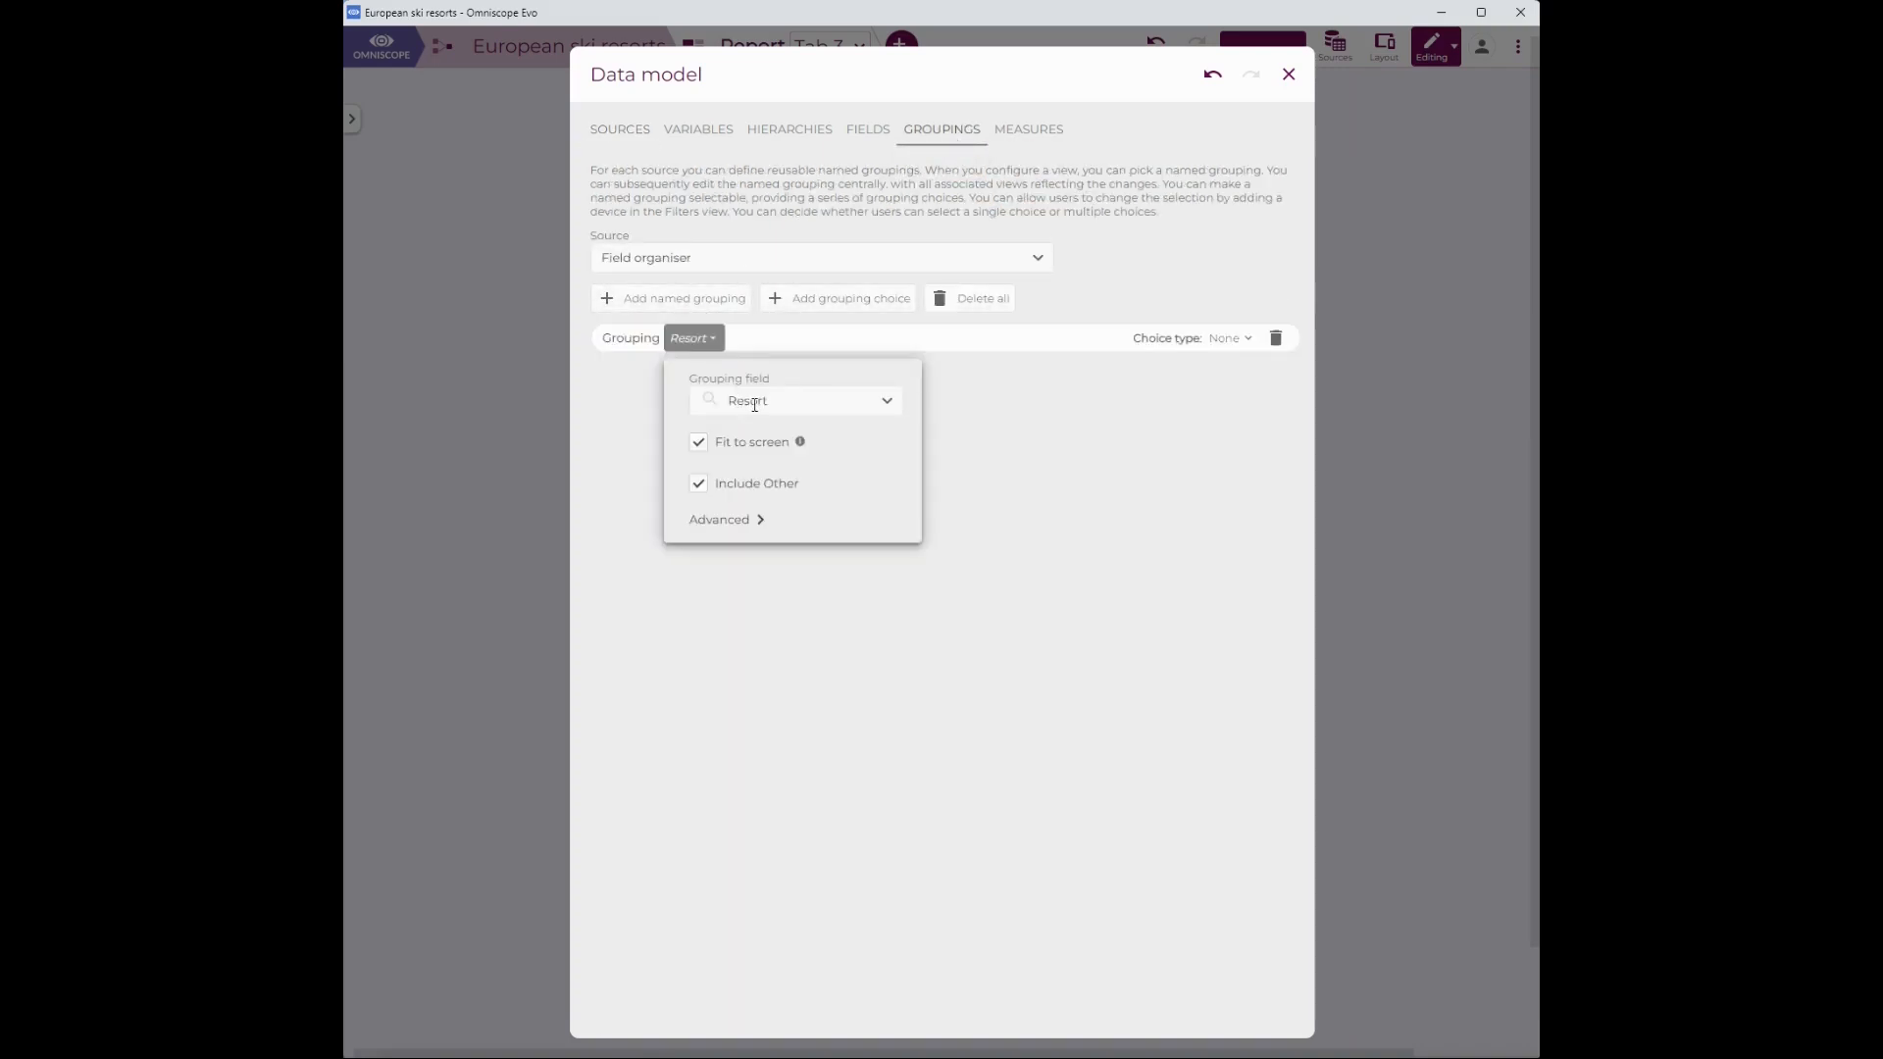
{"action": "left_click", "coordinate": [756, 402]}
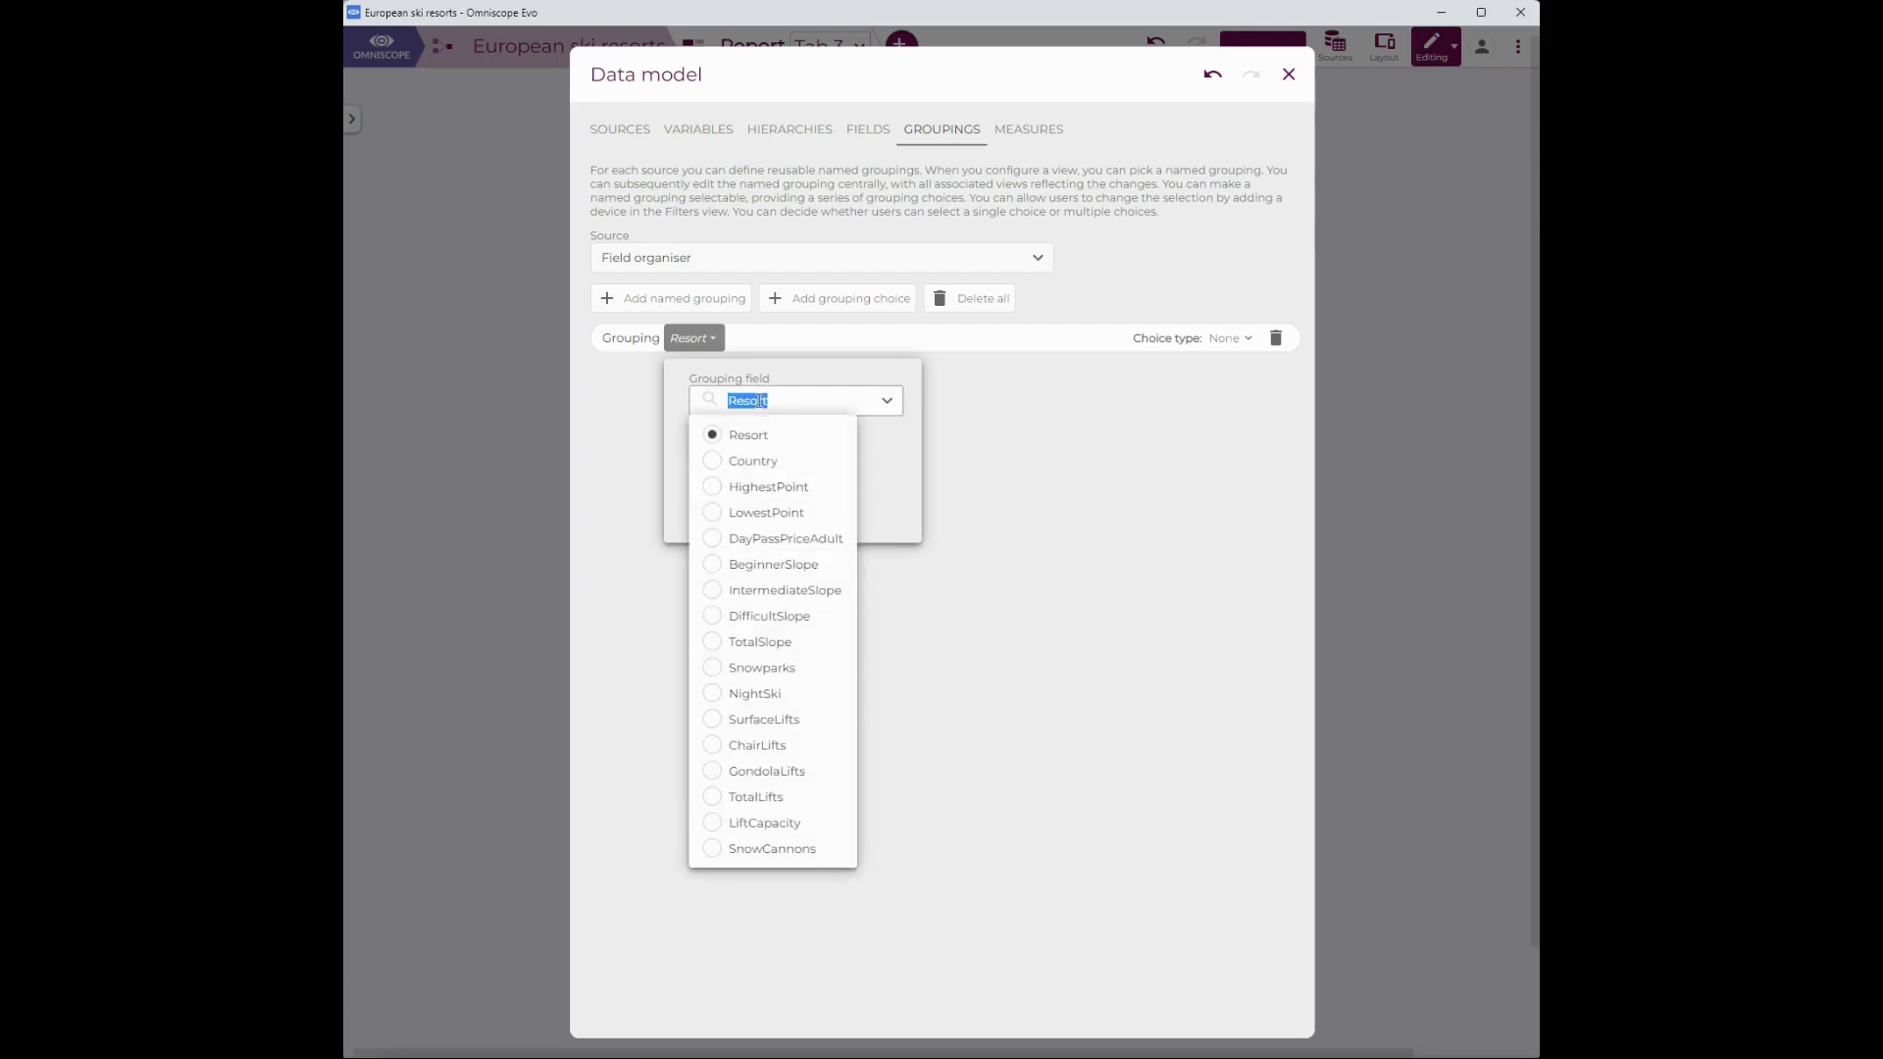
{"action": "left_click", "coordinate": [755, 463]}
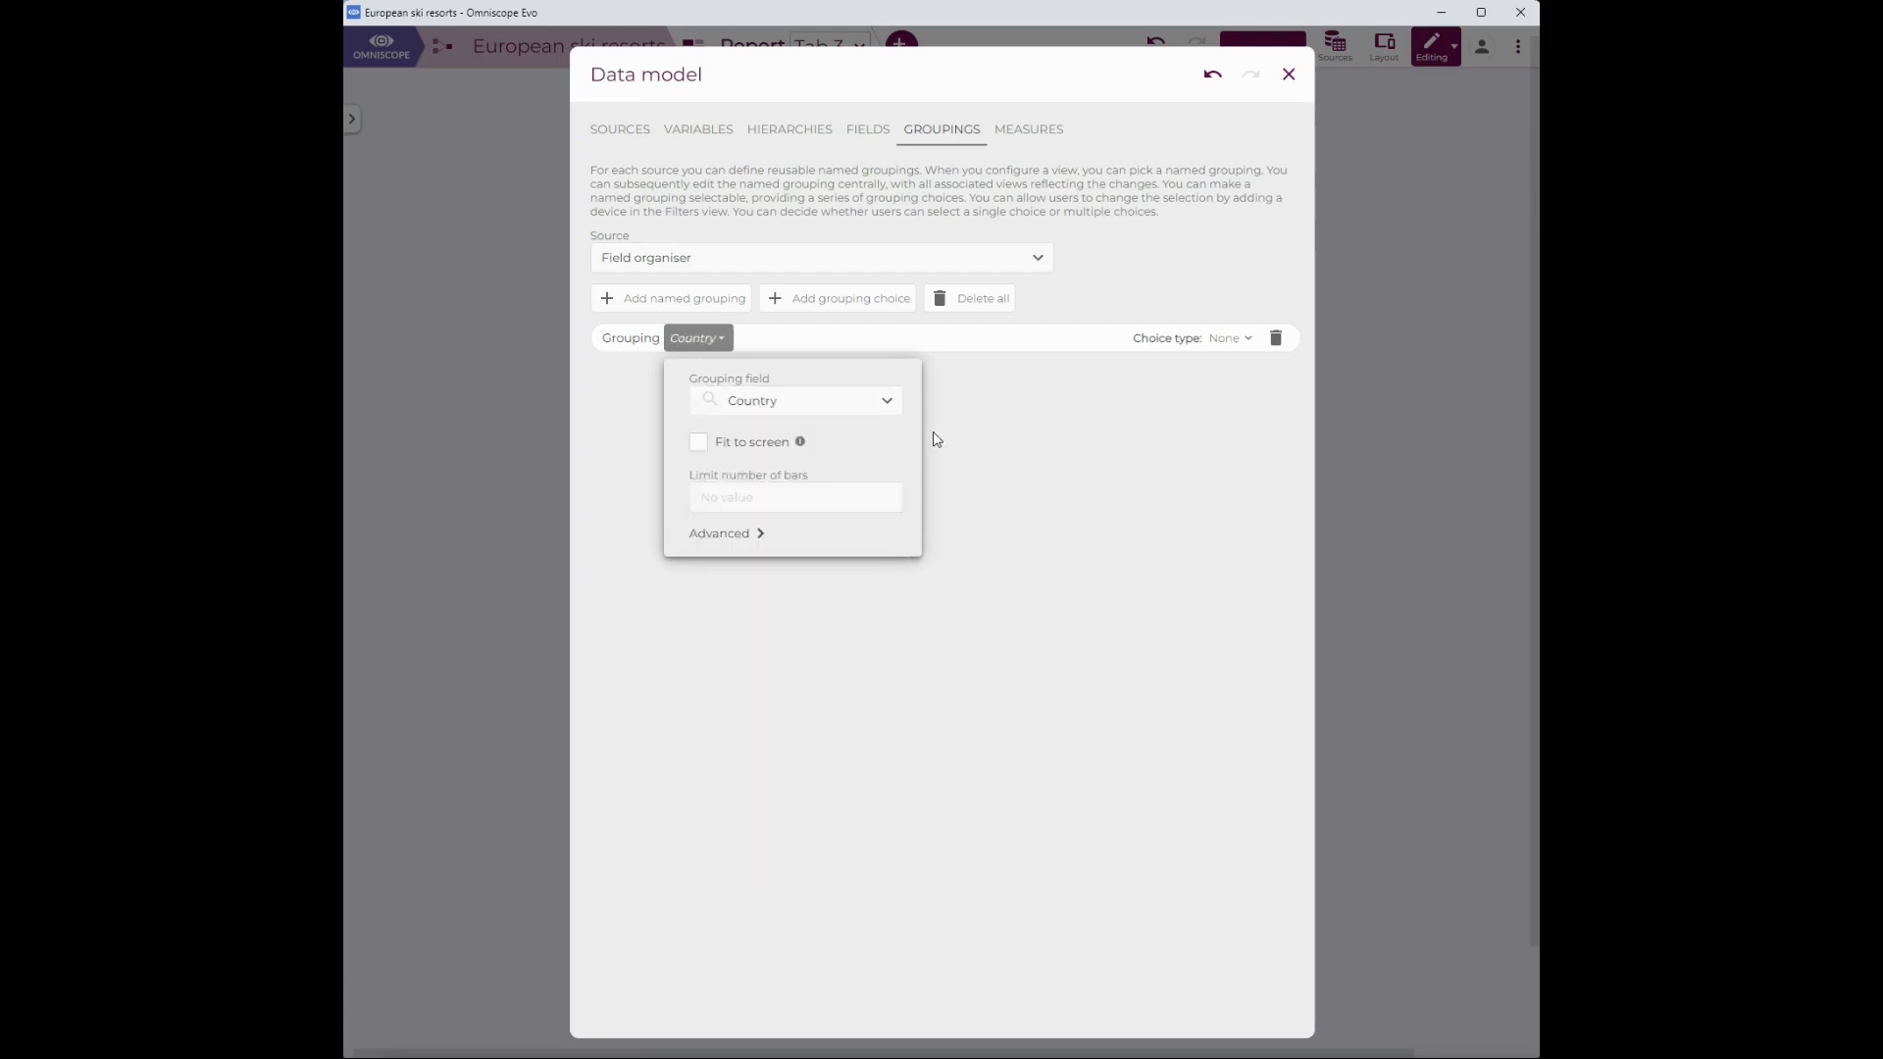
Add a named measure for the mean of HighestPoint and close the data model.
{"action": "left_click", "coordinate": [1025, 135]}
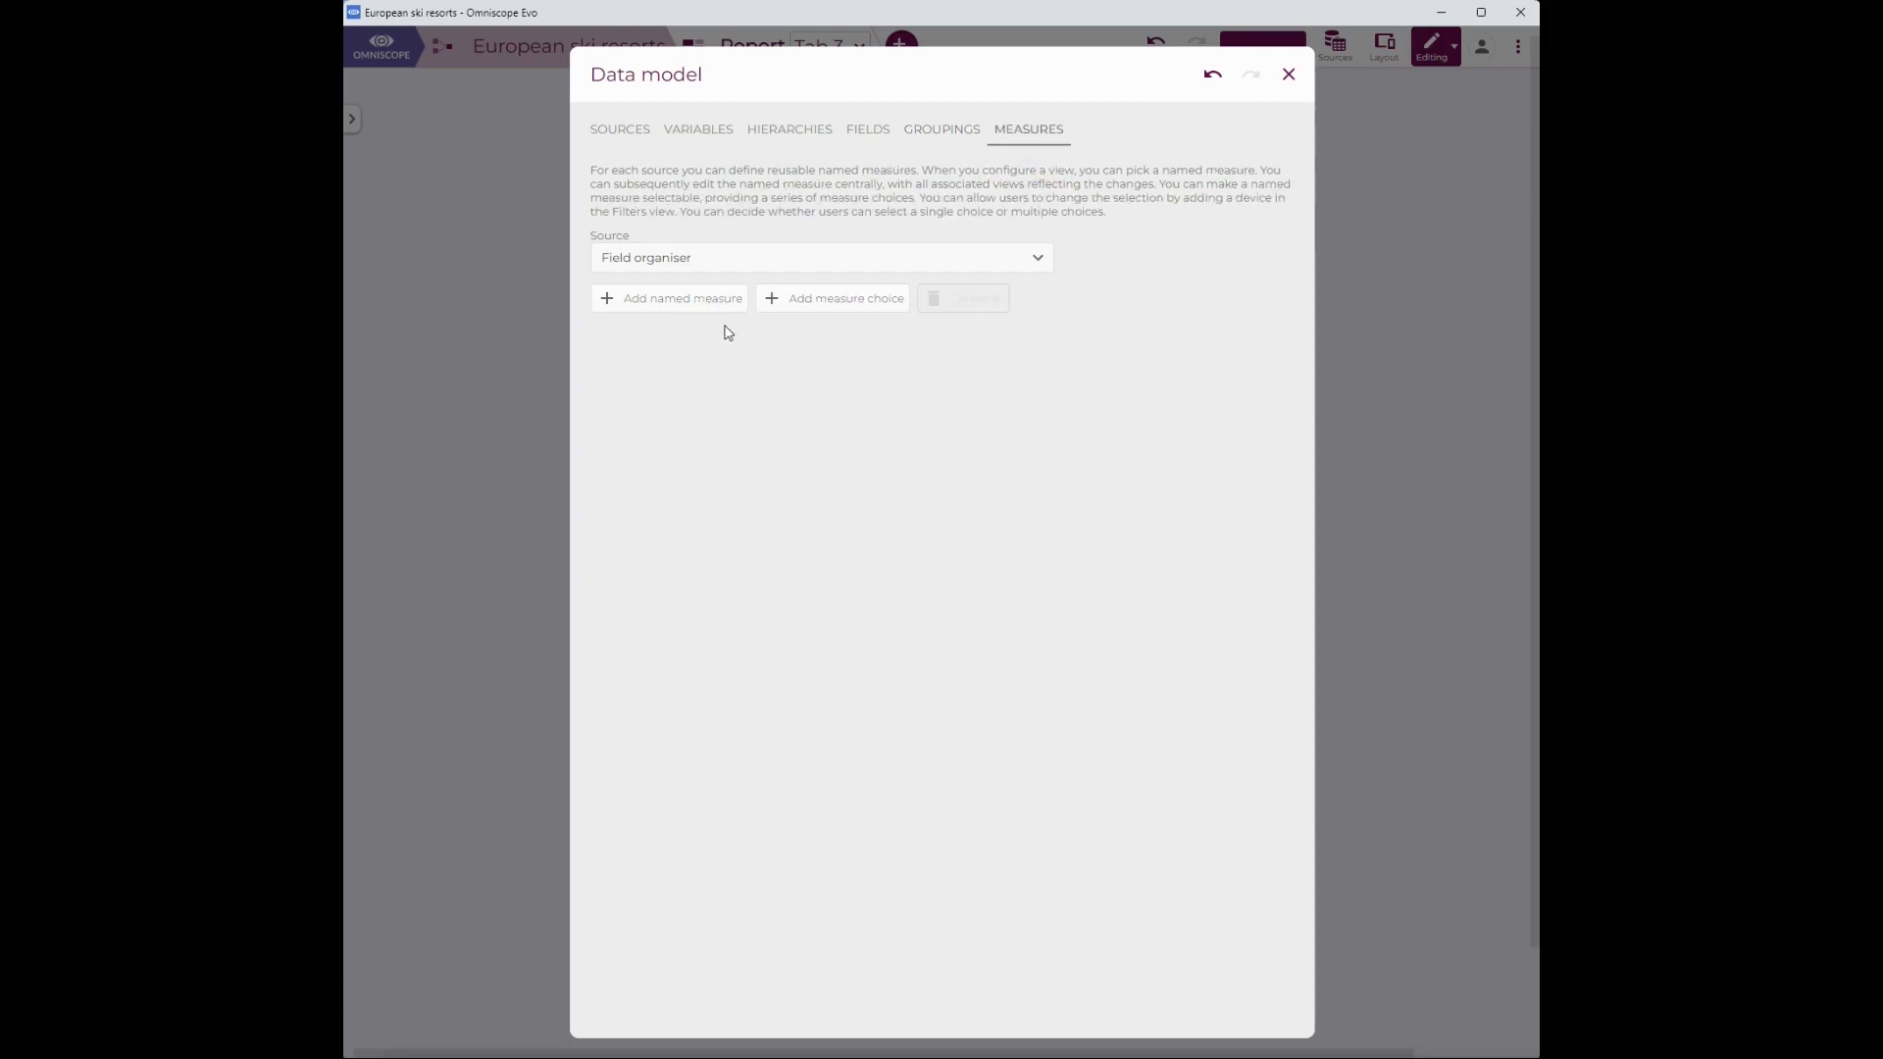
{"action": "left_click", "coordinate": [697, 300]}
{"action": "left_click", "coordinate": [751, 349]}
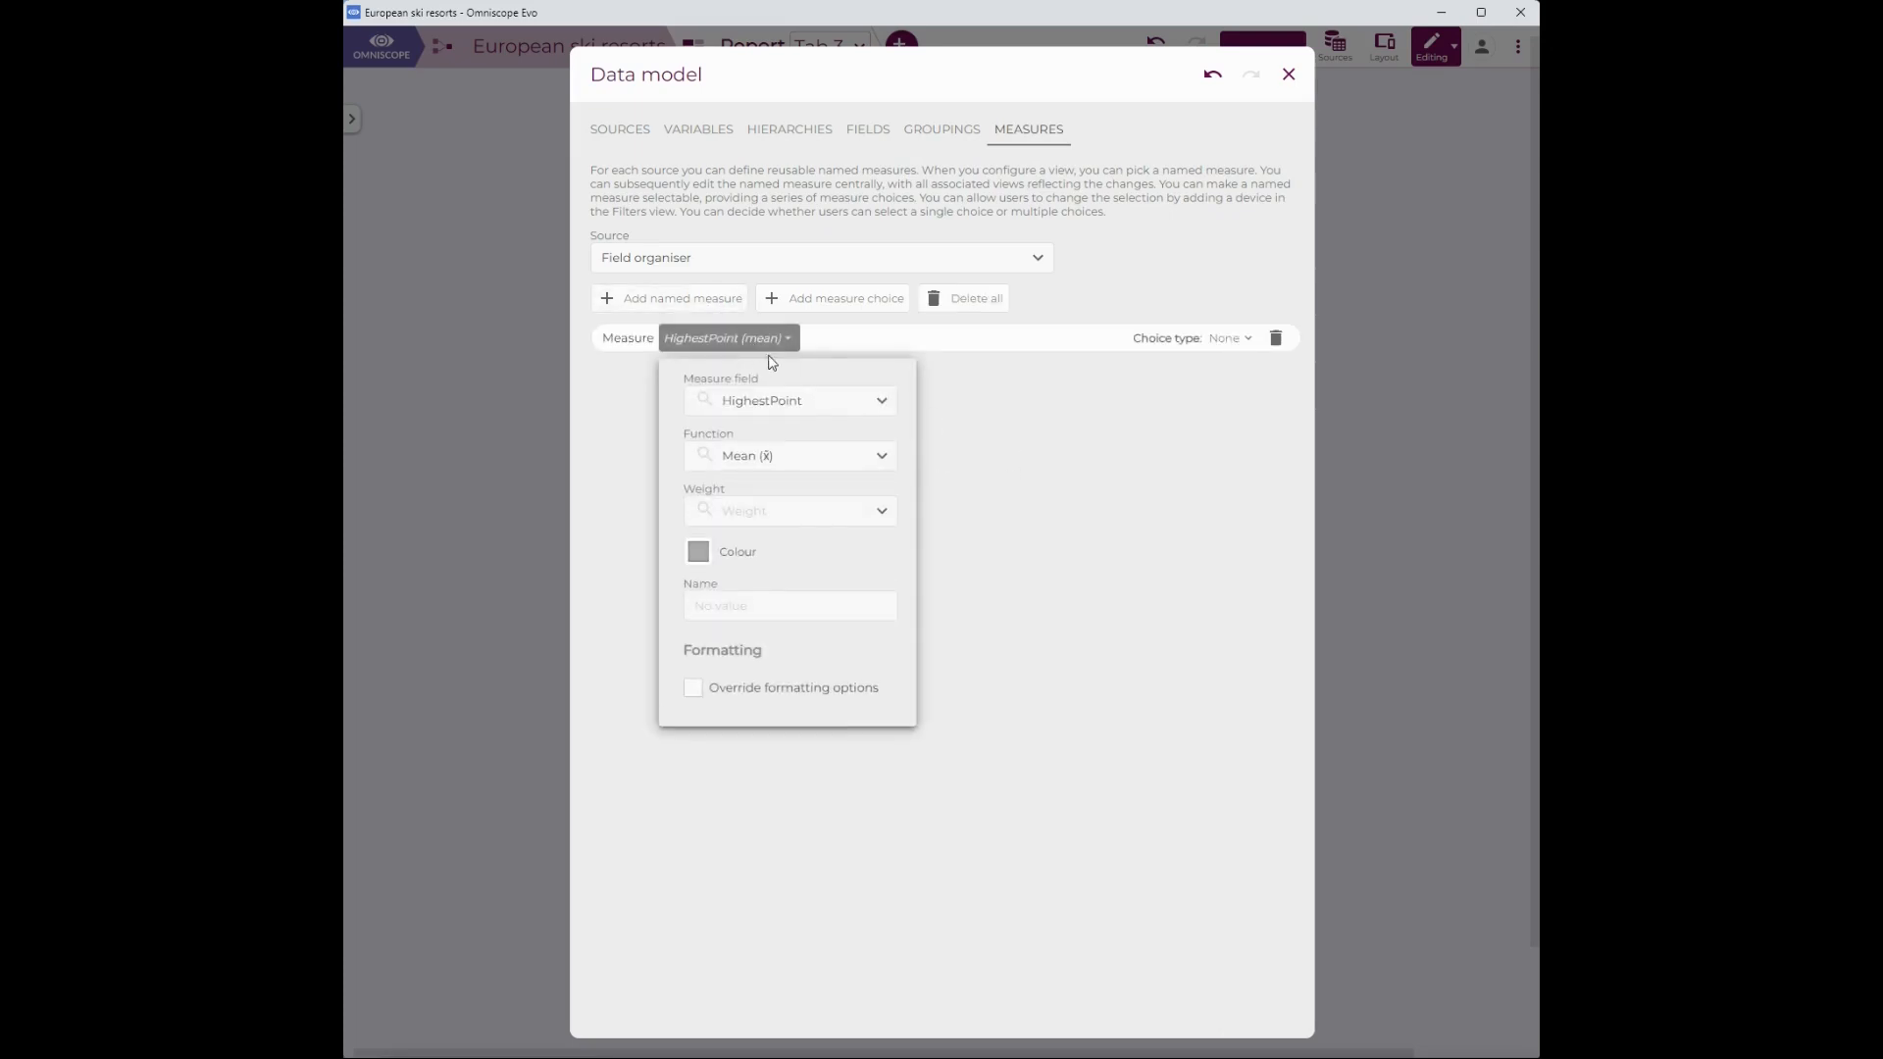
{"action": "left_click", "coordinate": [1033, 487]}
{"action": "left_click", "coordinate": [1289, 75]}
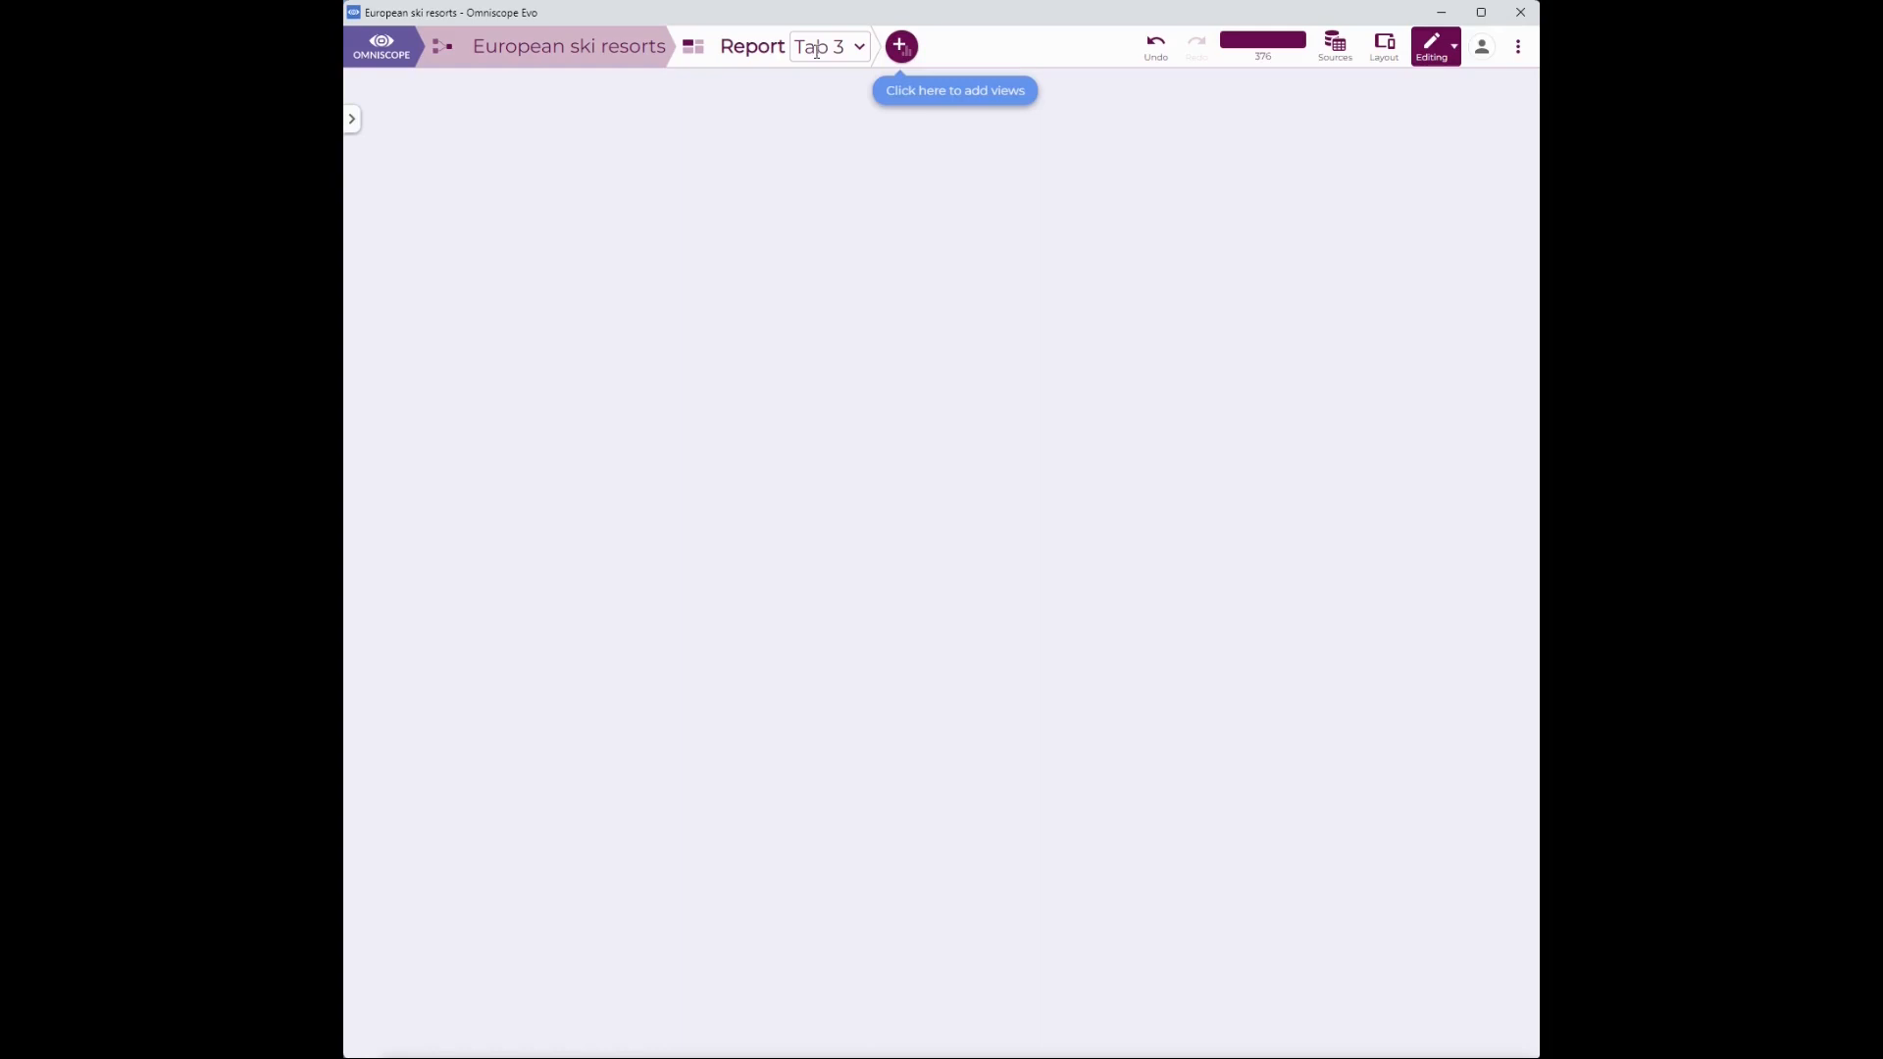
Add a Bar view to the empty tab and split its X axis by the named Country grouping.
{"action": "left_click", "coordinate": [901, 49]}
{"action": "left_click", "coordinate": [800, 210]}
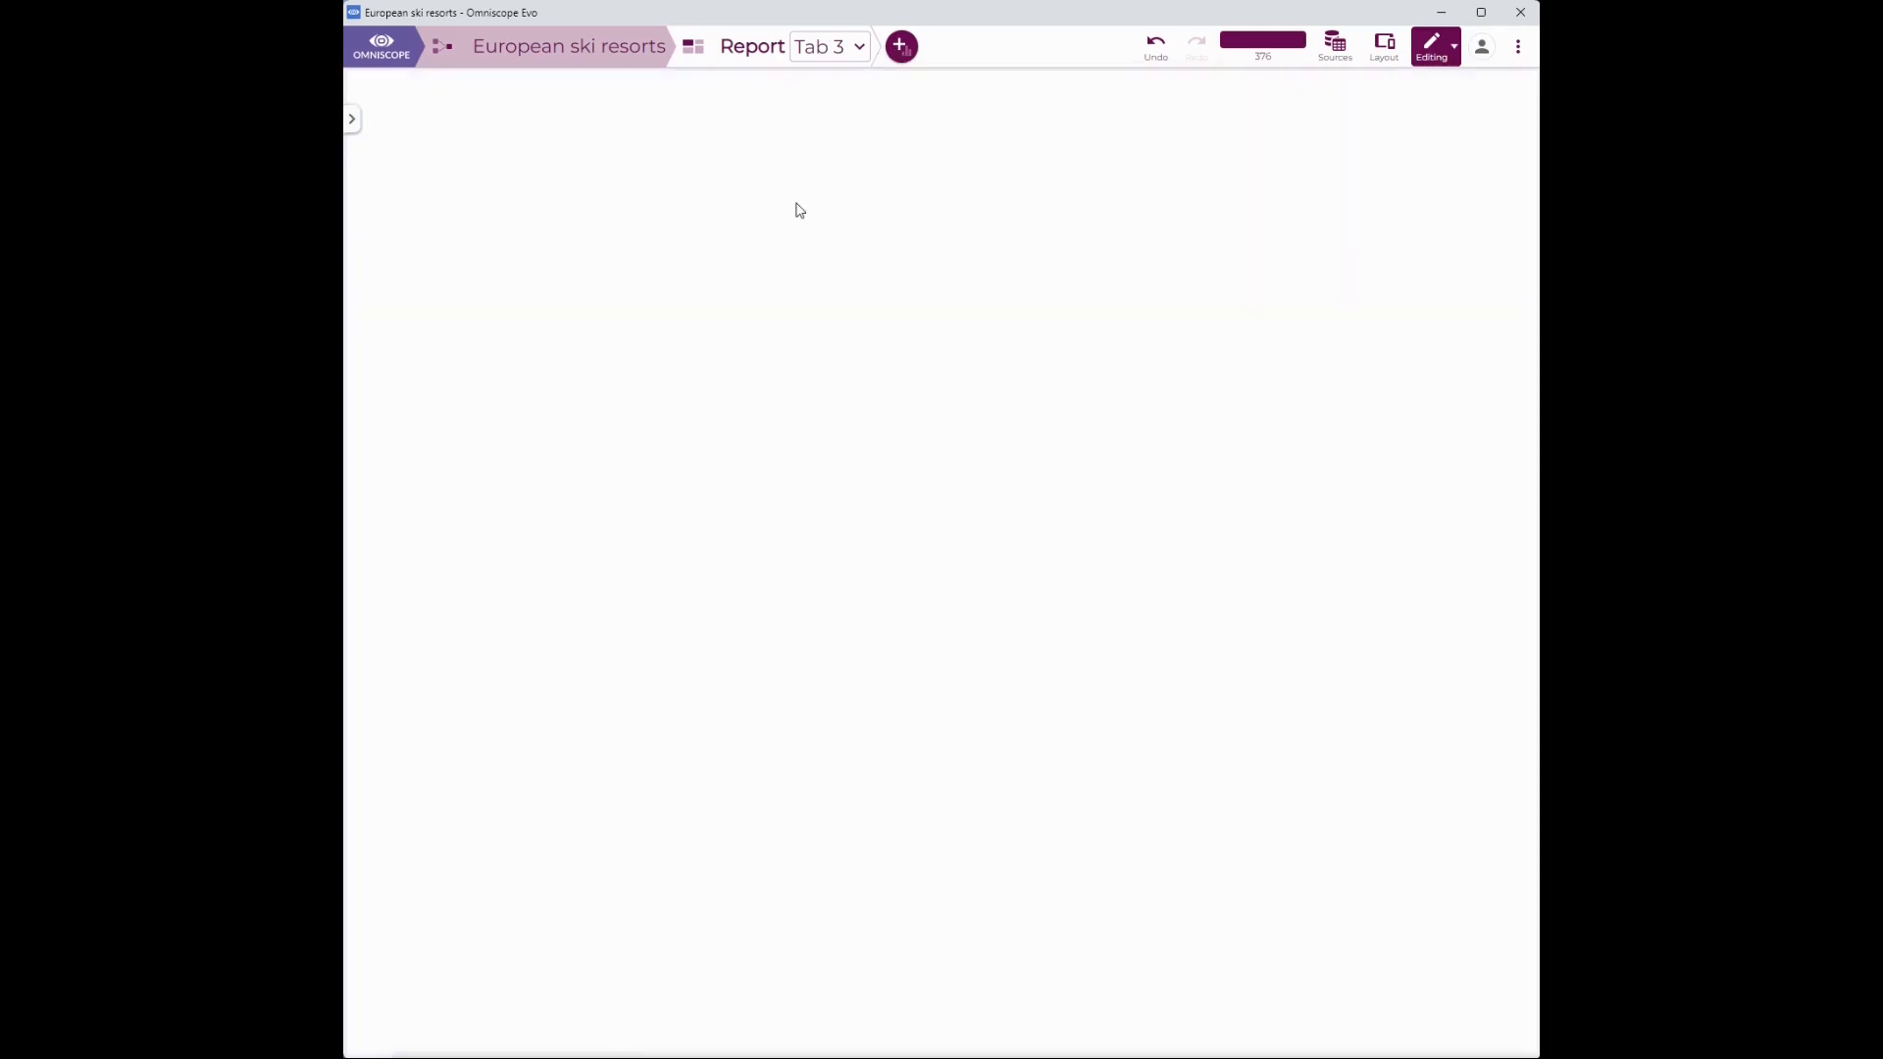
{"action": "left_click", "coordinate": [616, 98]}
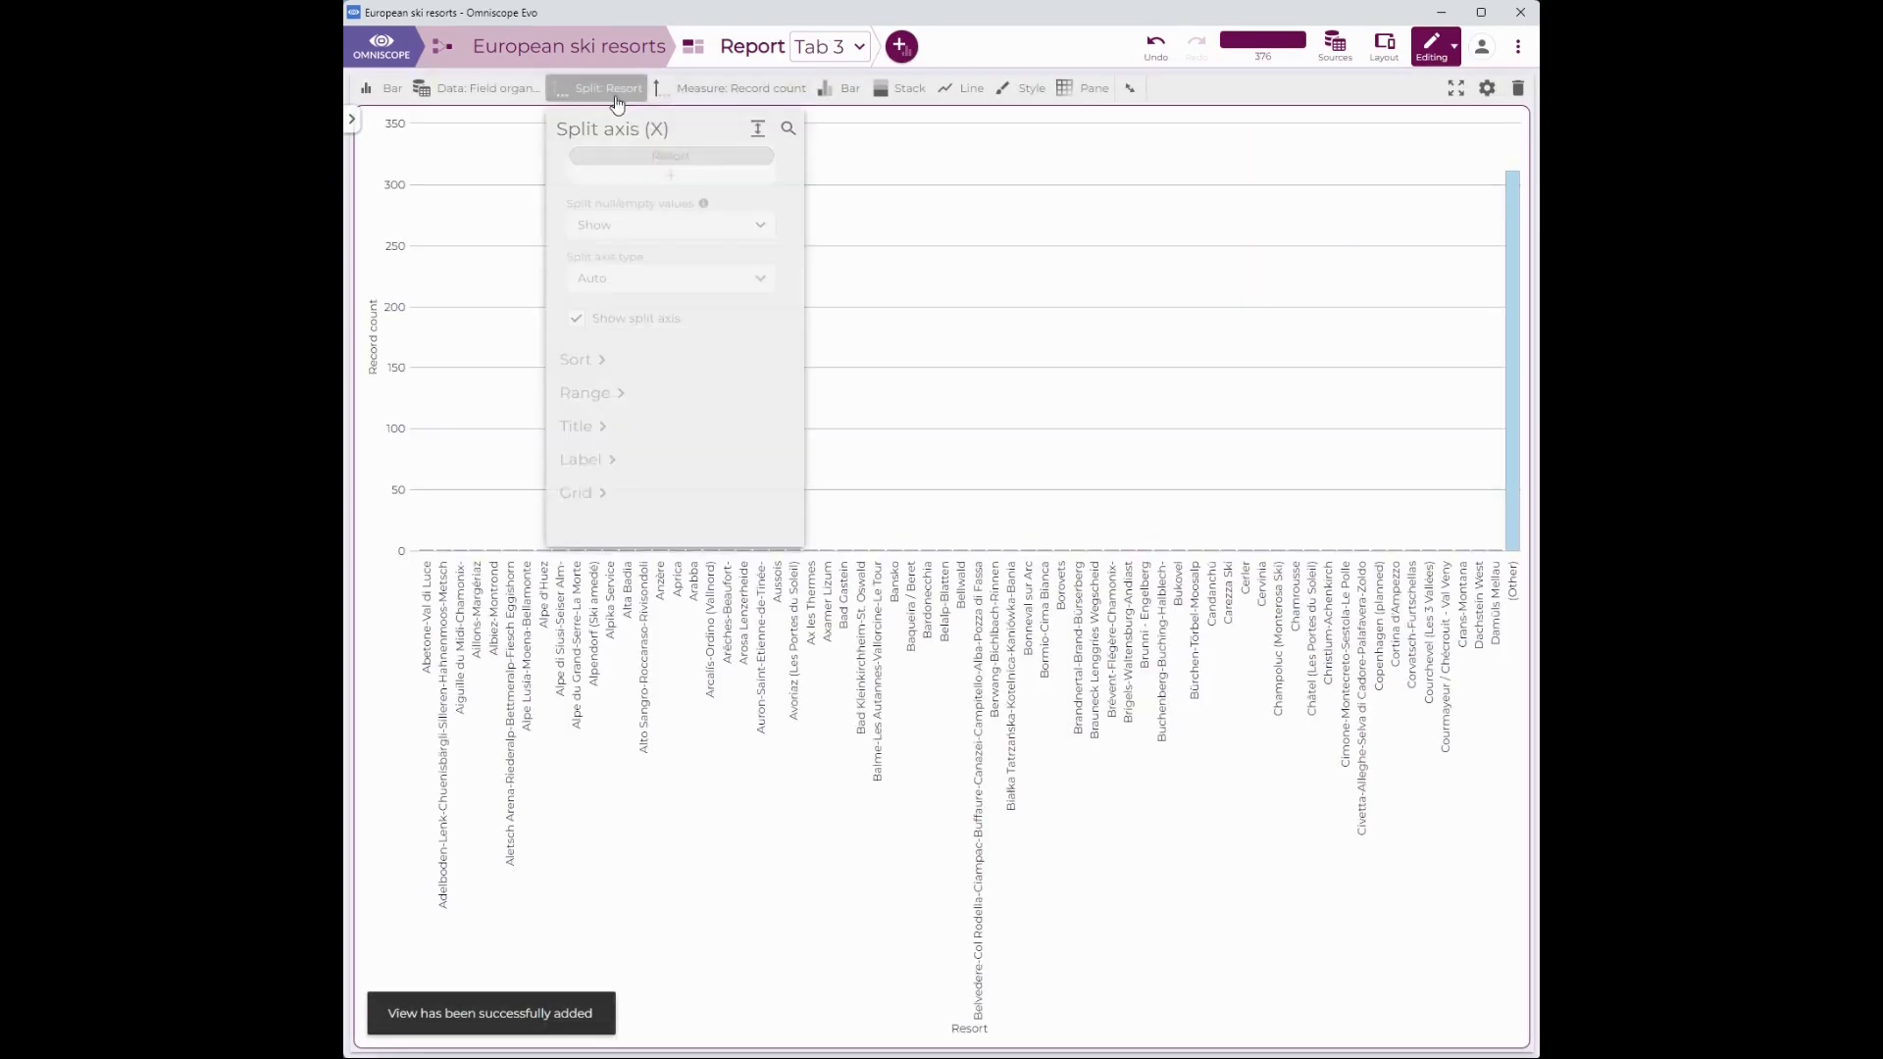
{"action": "left_click", "coordinate": [671, 172]}
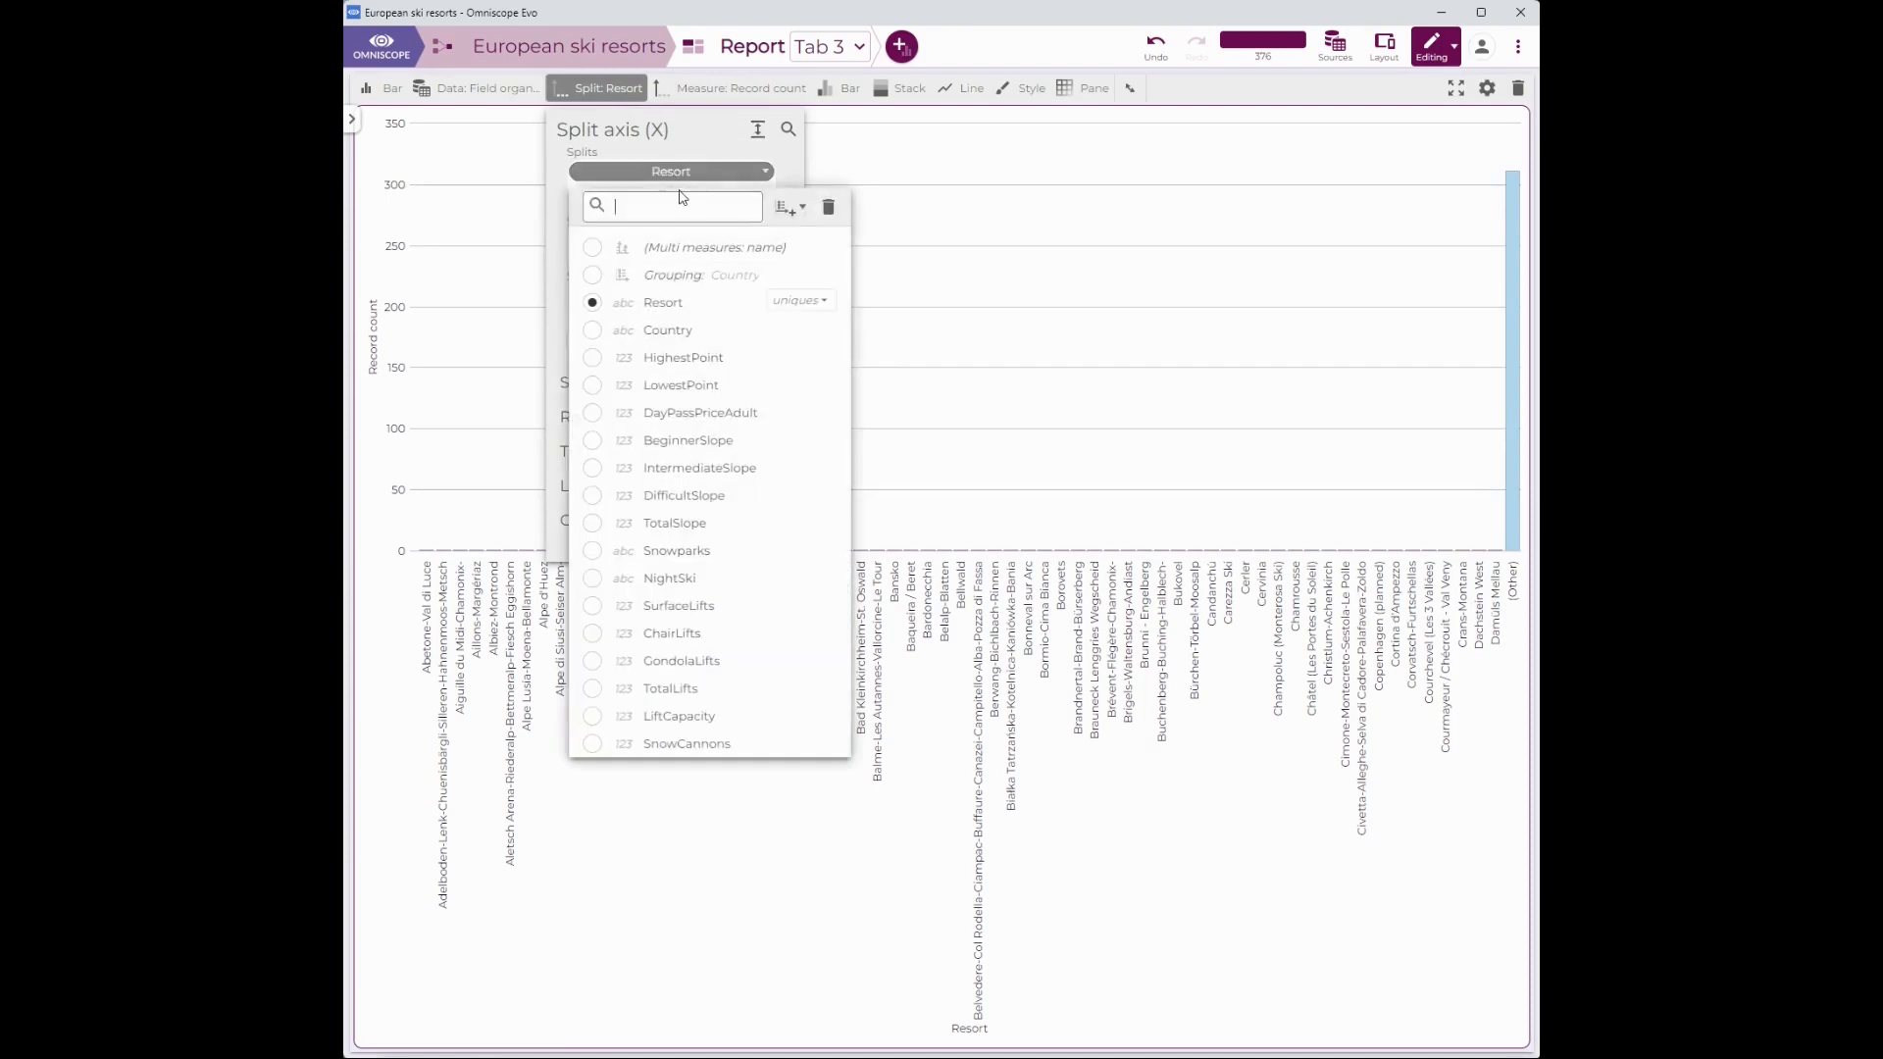
{"action": "left_click", "coordinate": [788, 283]}
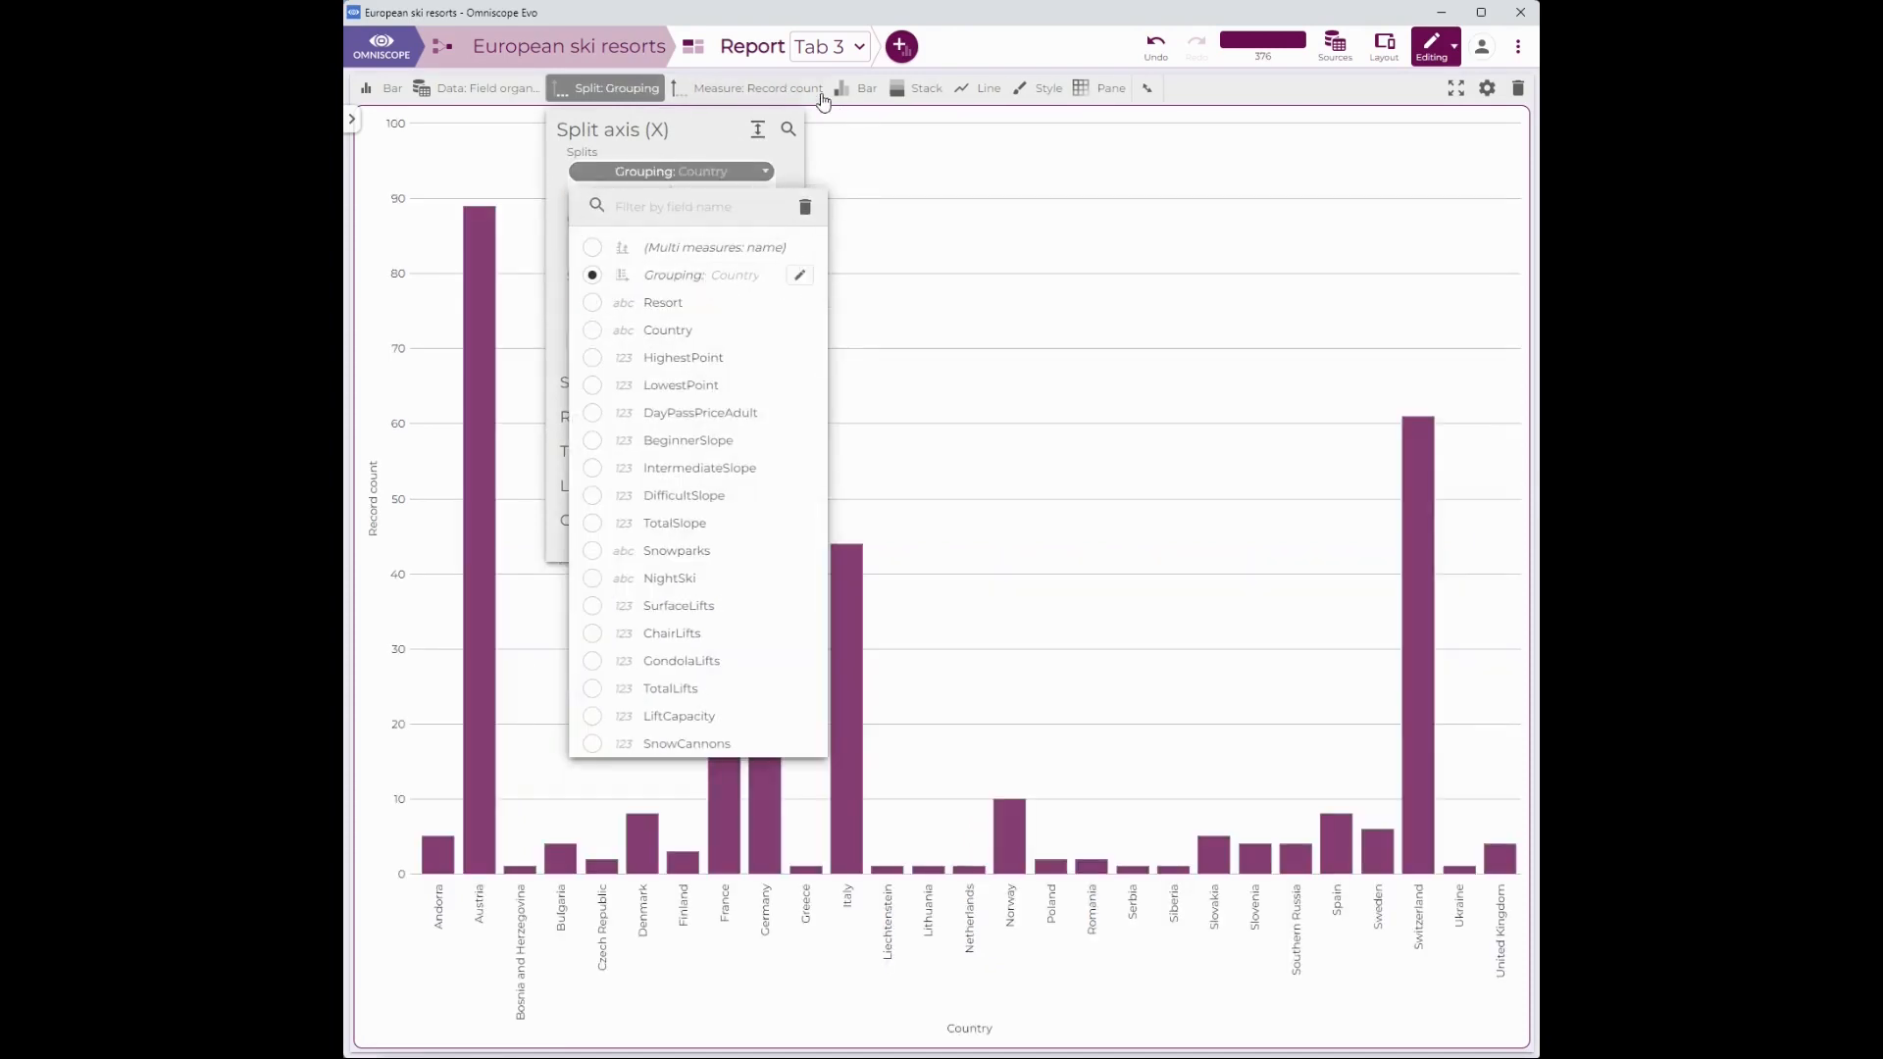
Set the bar chart's Y axis to the named measure HighestPoint (mean).
{"action": "left_click", "coordinate": [760, 88]}
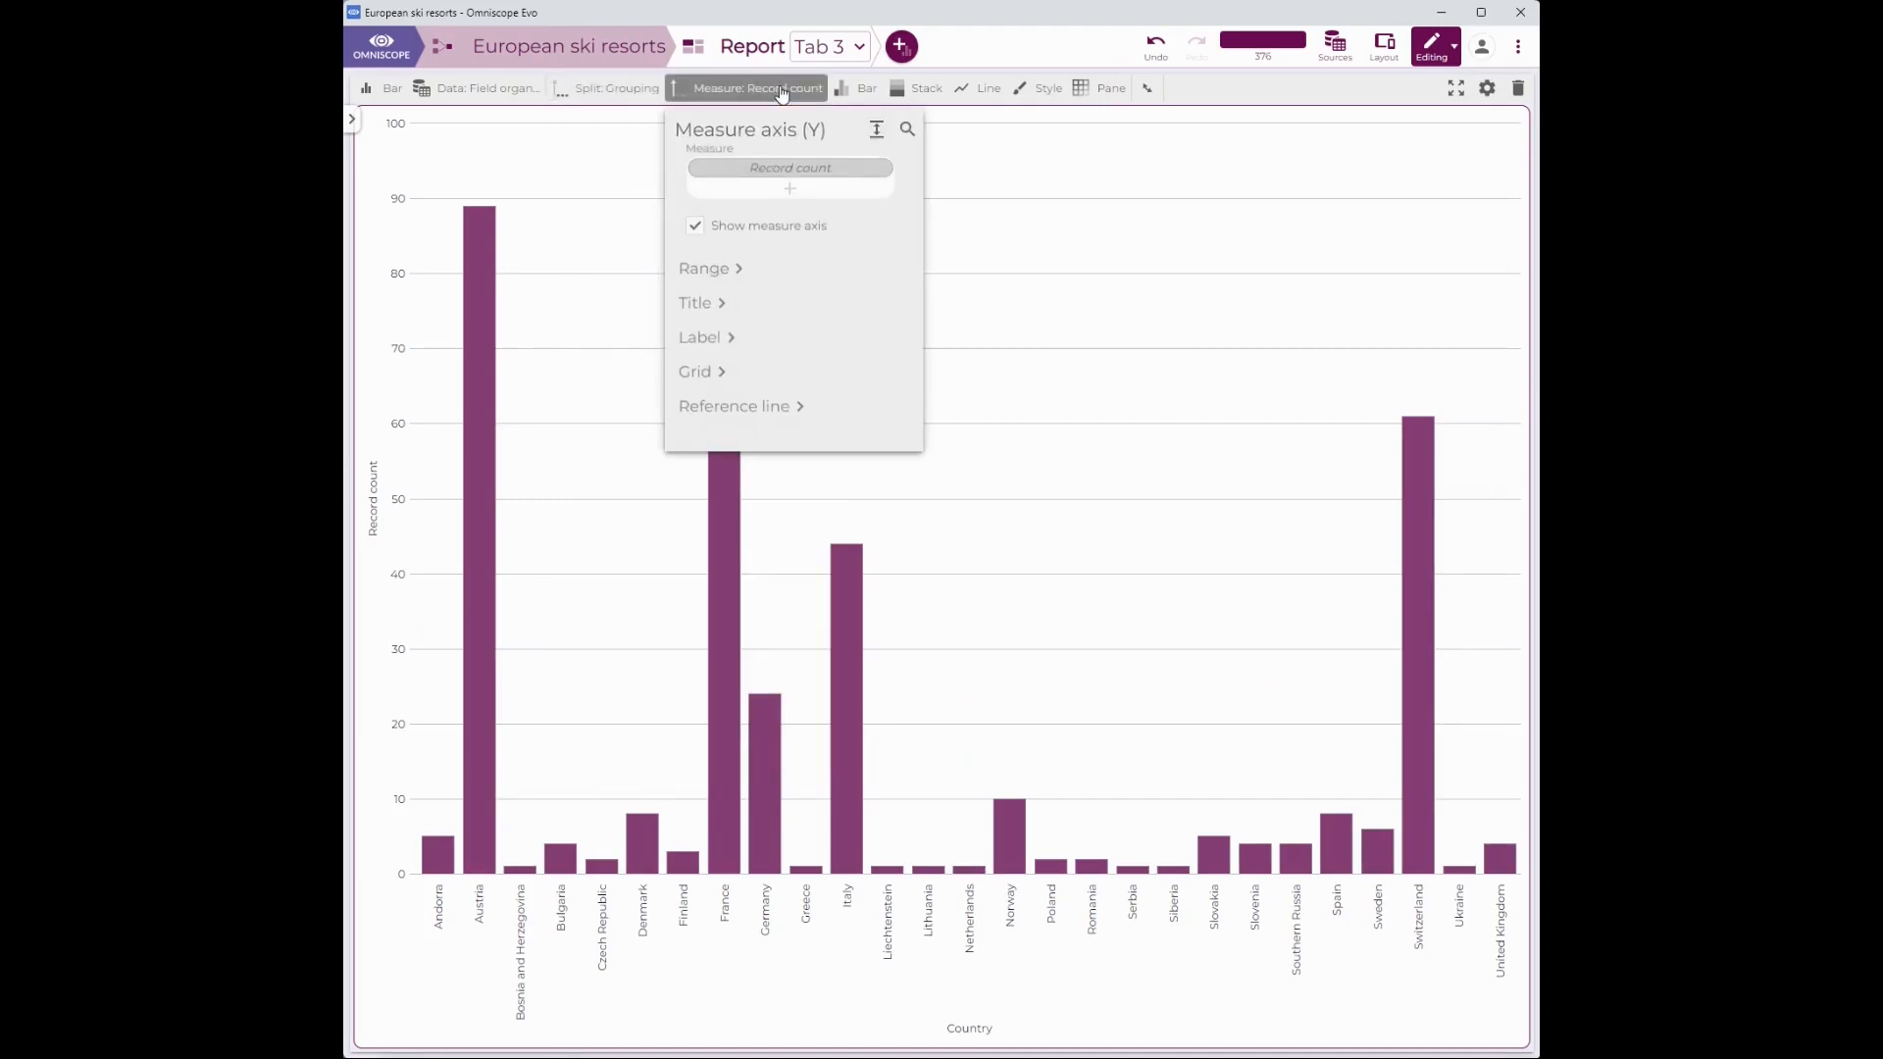
{"action": "left_click", "coordinate": [775, 168]}
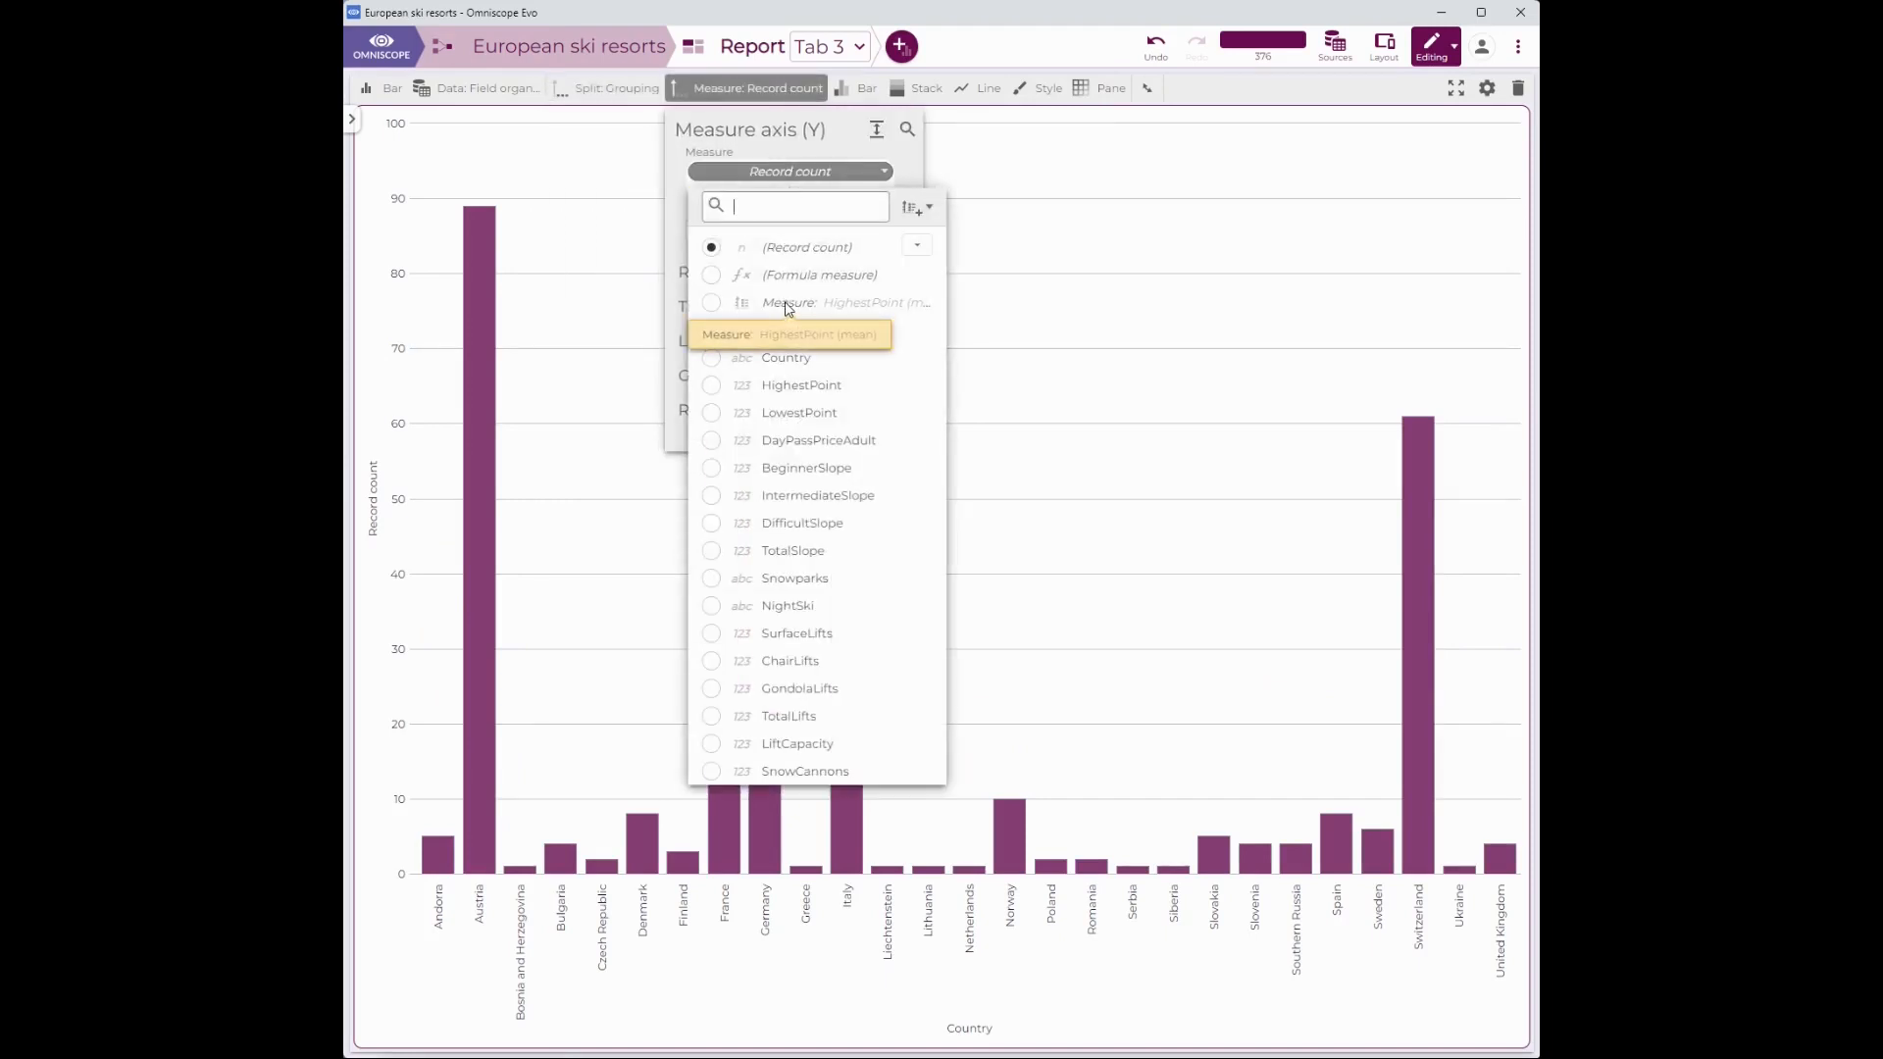
{"action": "left_click", "coordinate": [786, 305]}
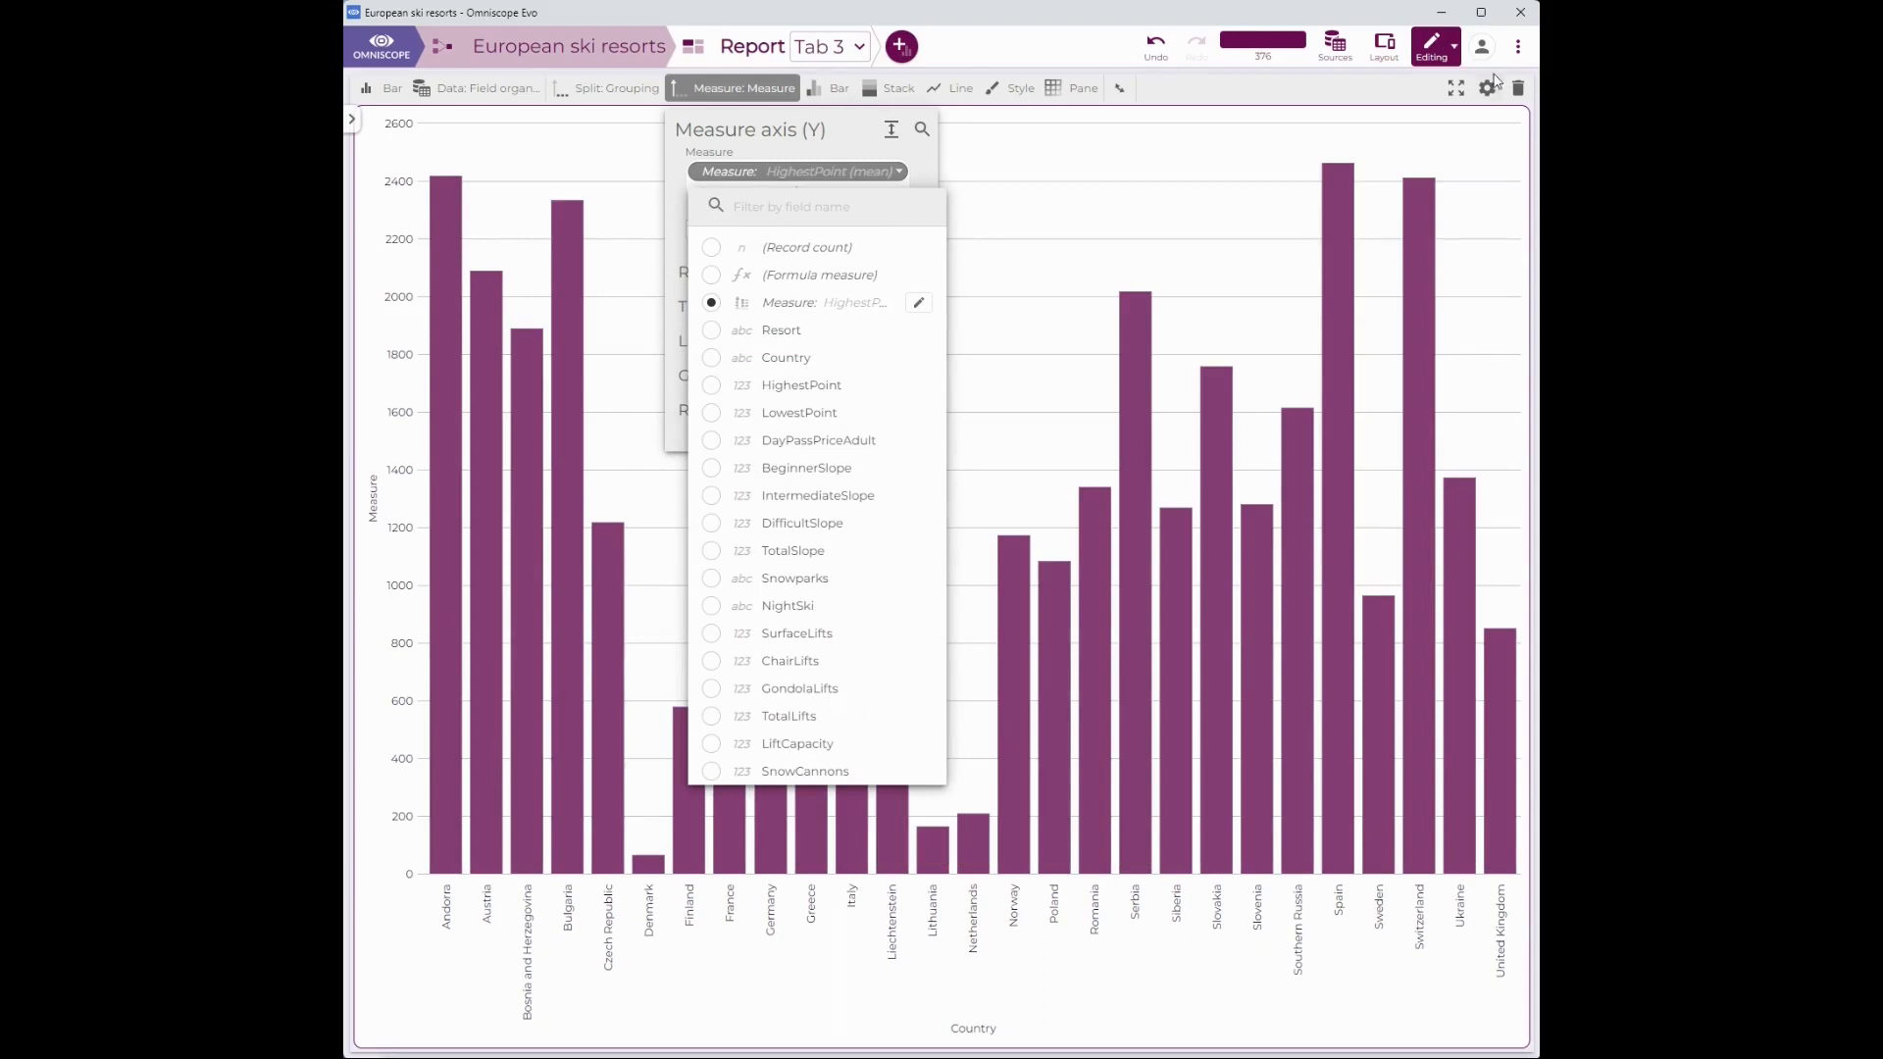
Review the named measures in the report's data model and close it.
{"action": "left_click", "coordinate": [1518, 46]}
{"action": "left_click", "coordinate": [1438, 178]}
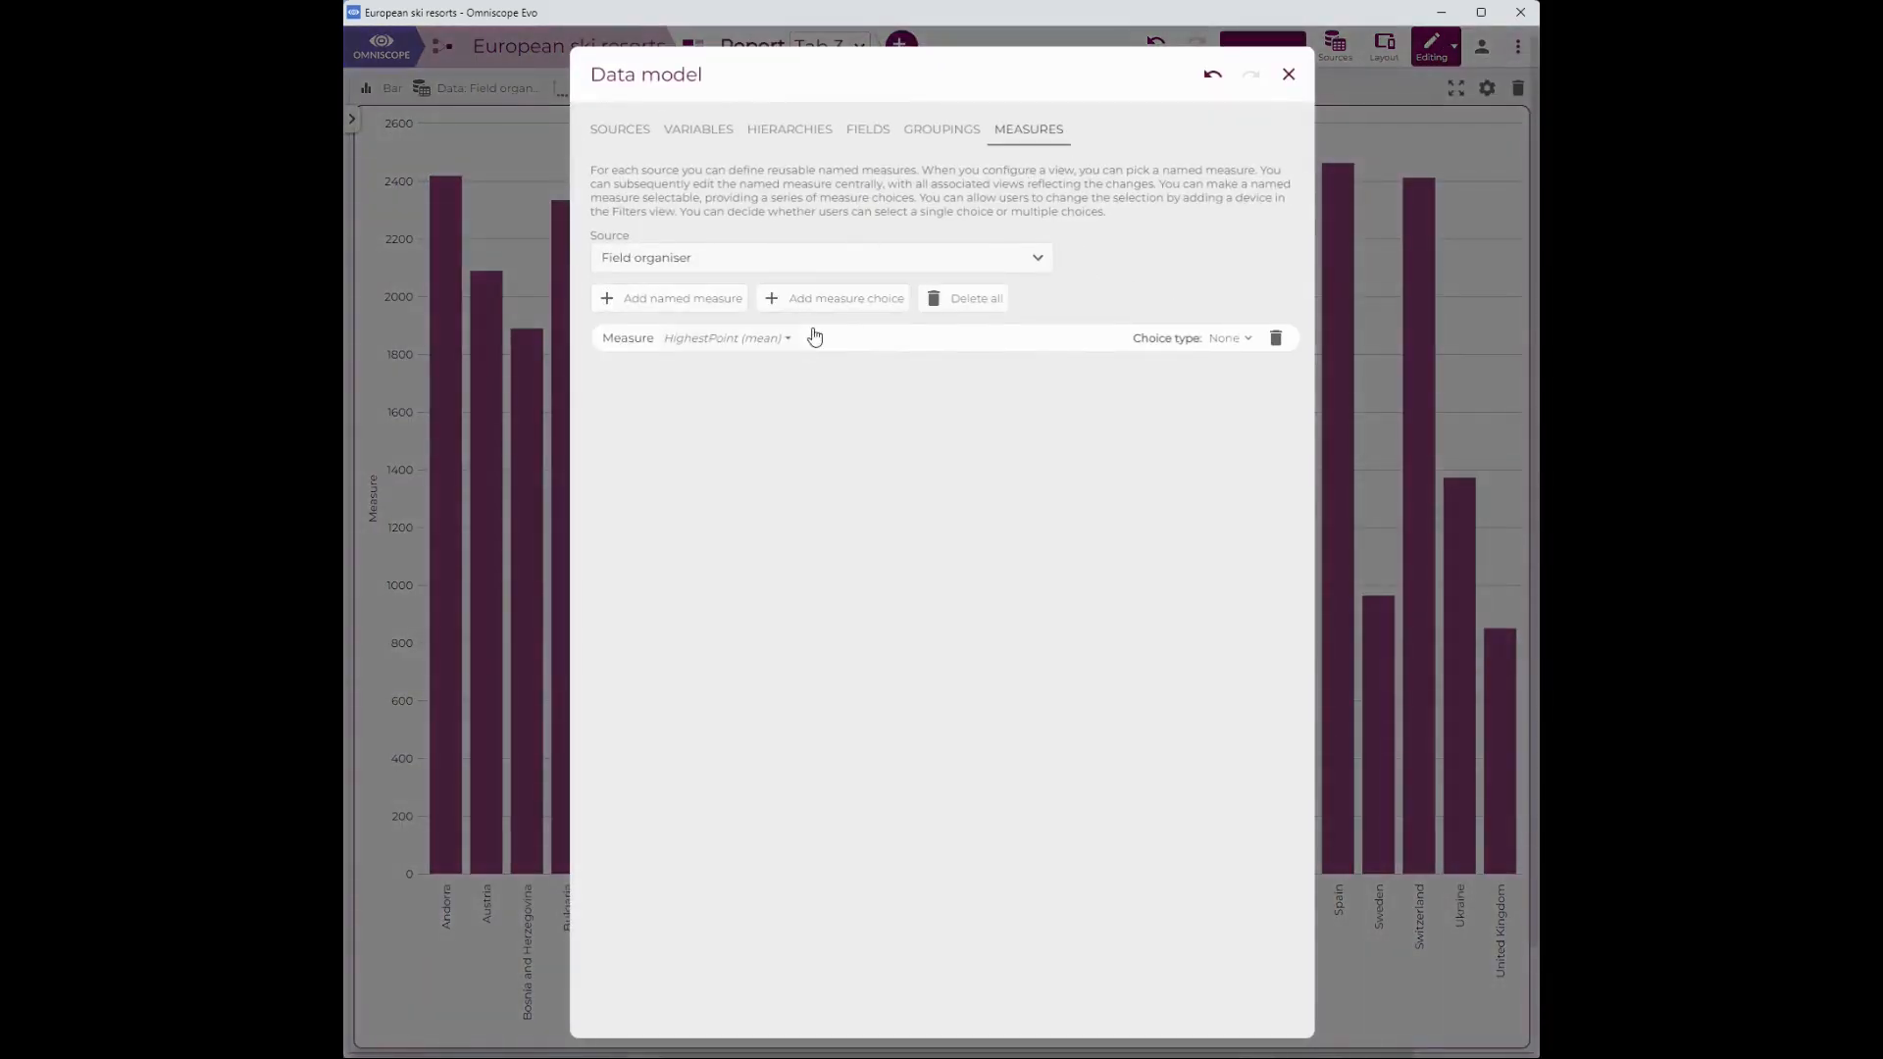
{"action": "left_click", "coordinate": [1288, 74]}
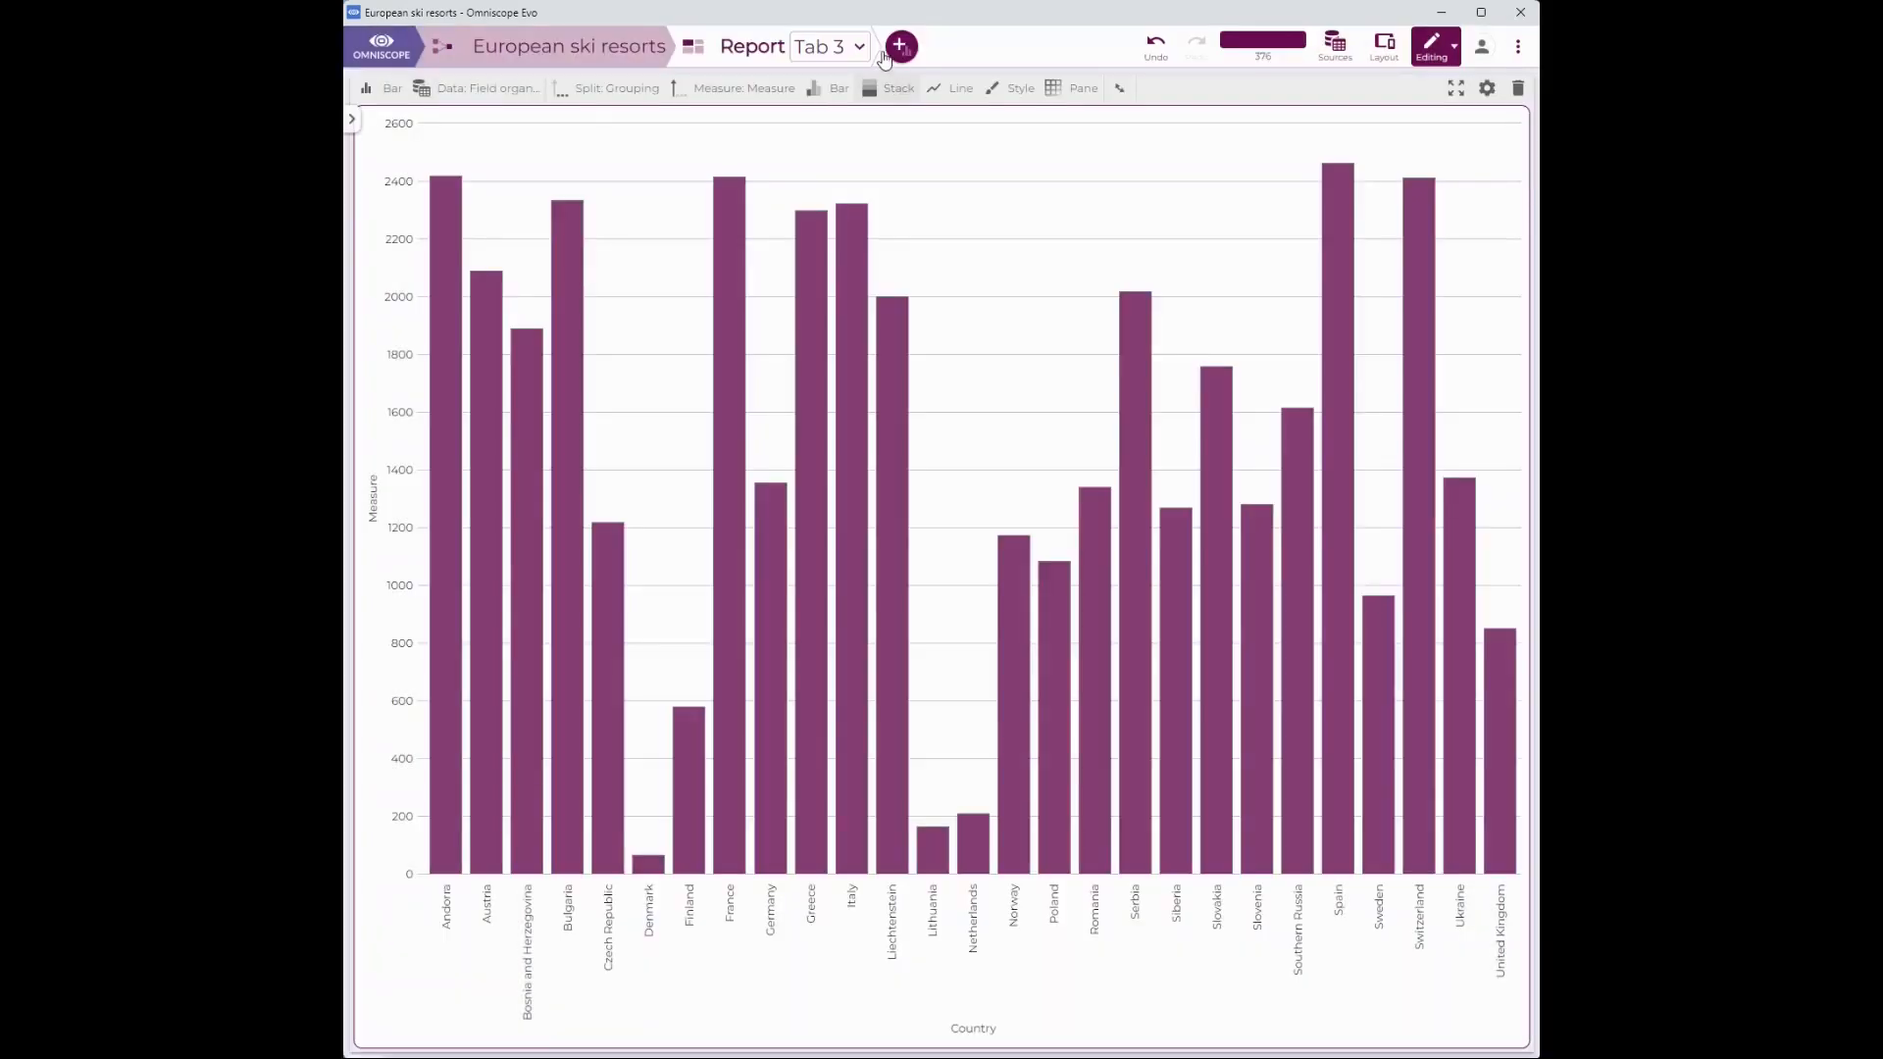
Add a Pie view beside the bar chart and split it by the named Country grouping.
{"action": "left_click", "coordinate": [899, 45]}
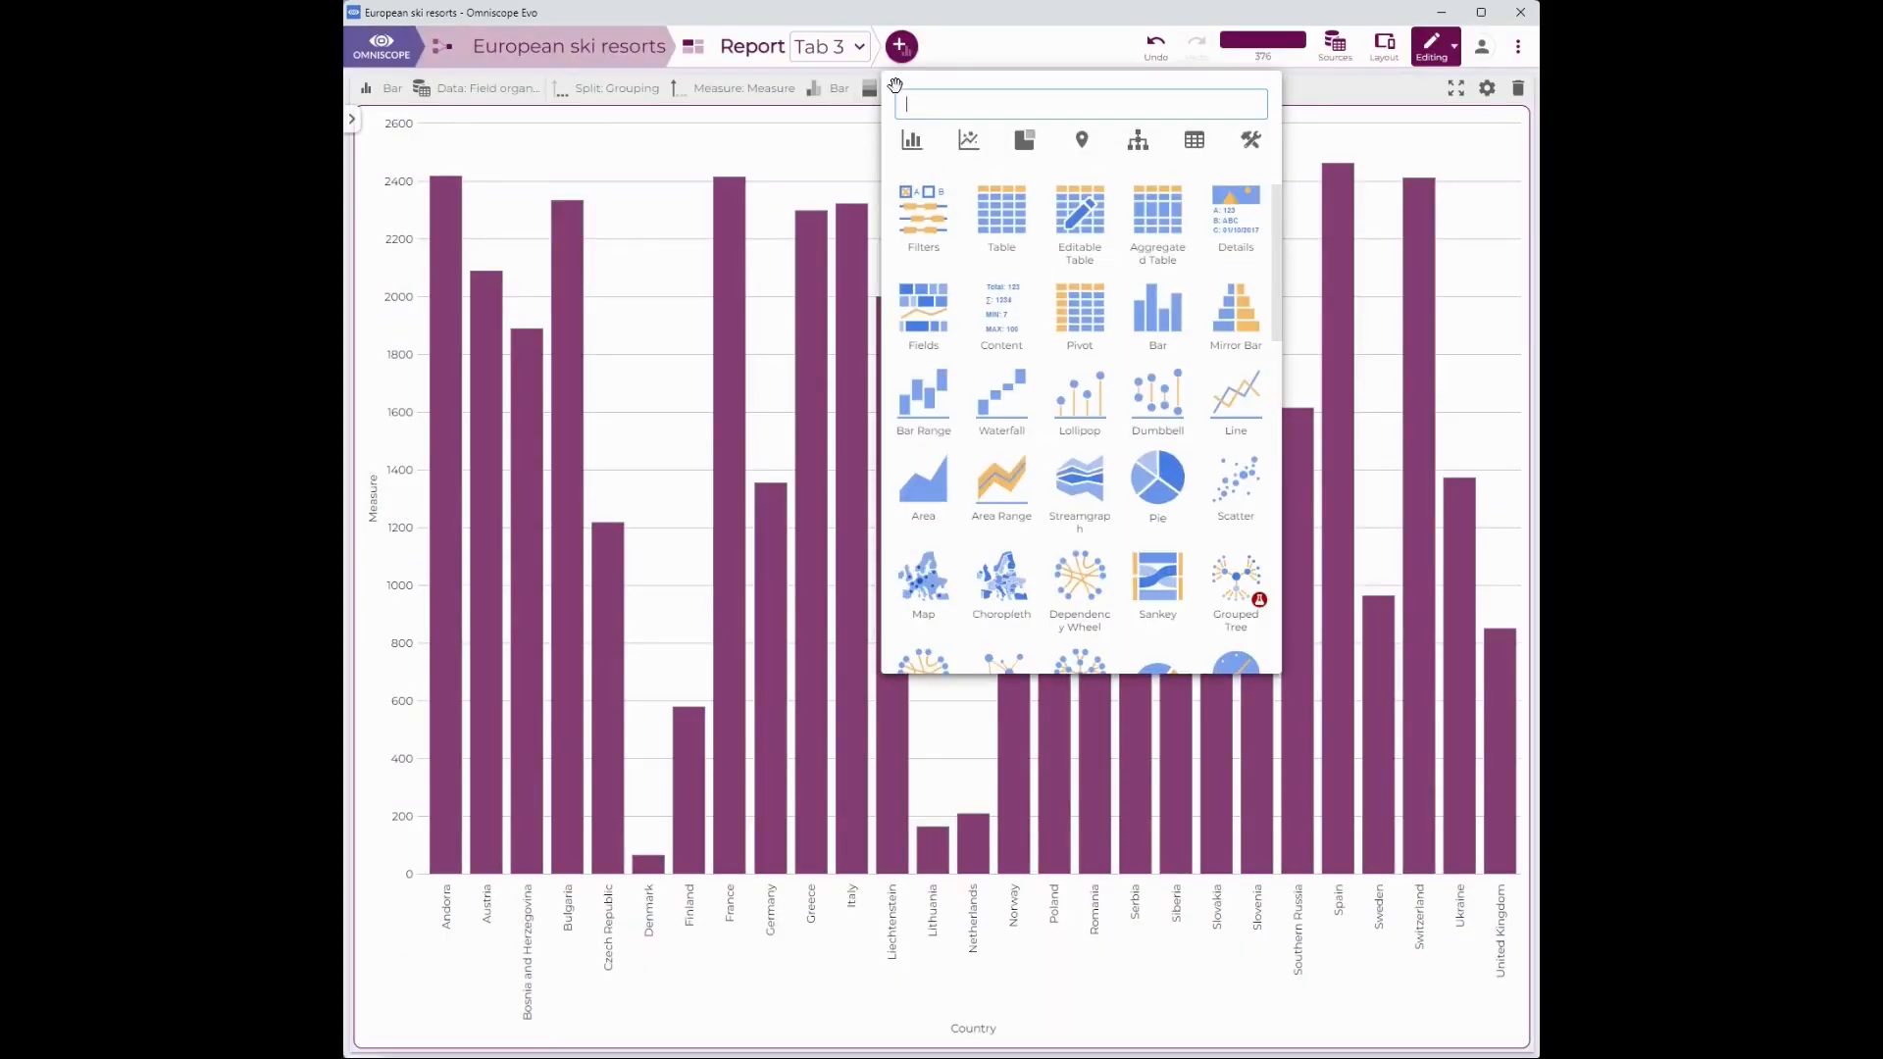
{"action": "left_click", "coordinate": [1153, 478]}
{"action": "left_click", "coordinate": [1032, 94]}
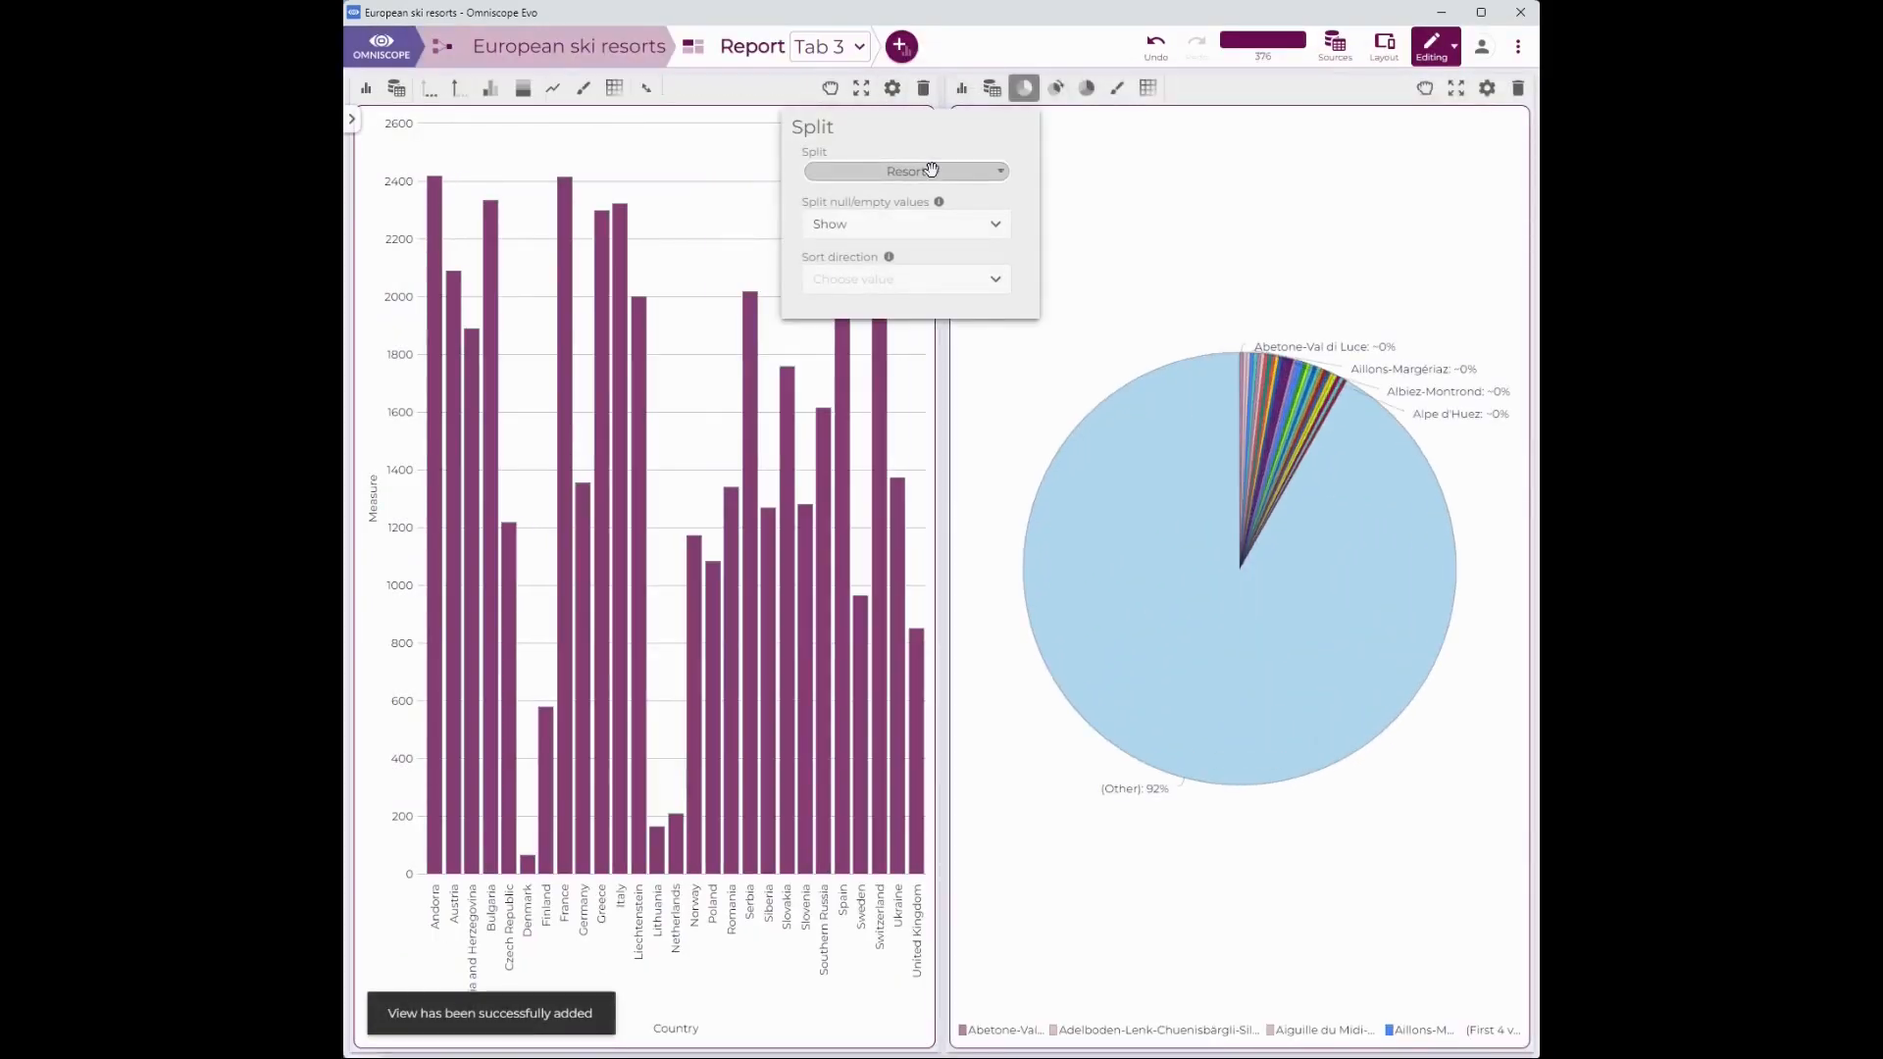
{"action": "left_click", "coordinate": [905, 169]}
{"action": "left_click", "coordinate": [912, 276]}
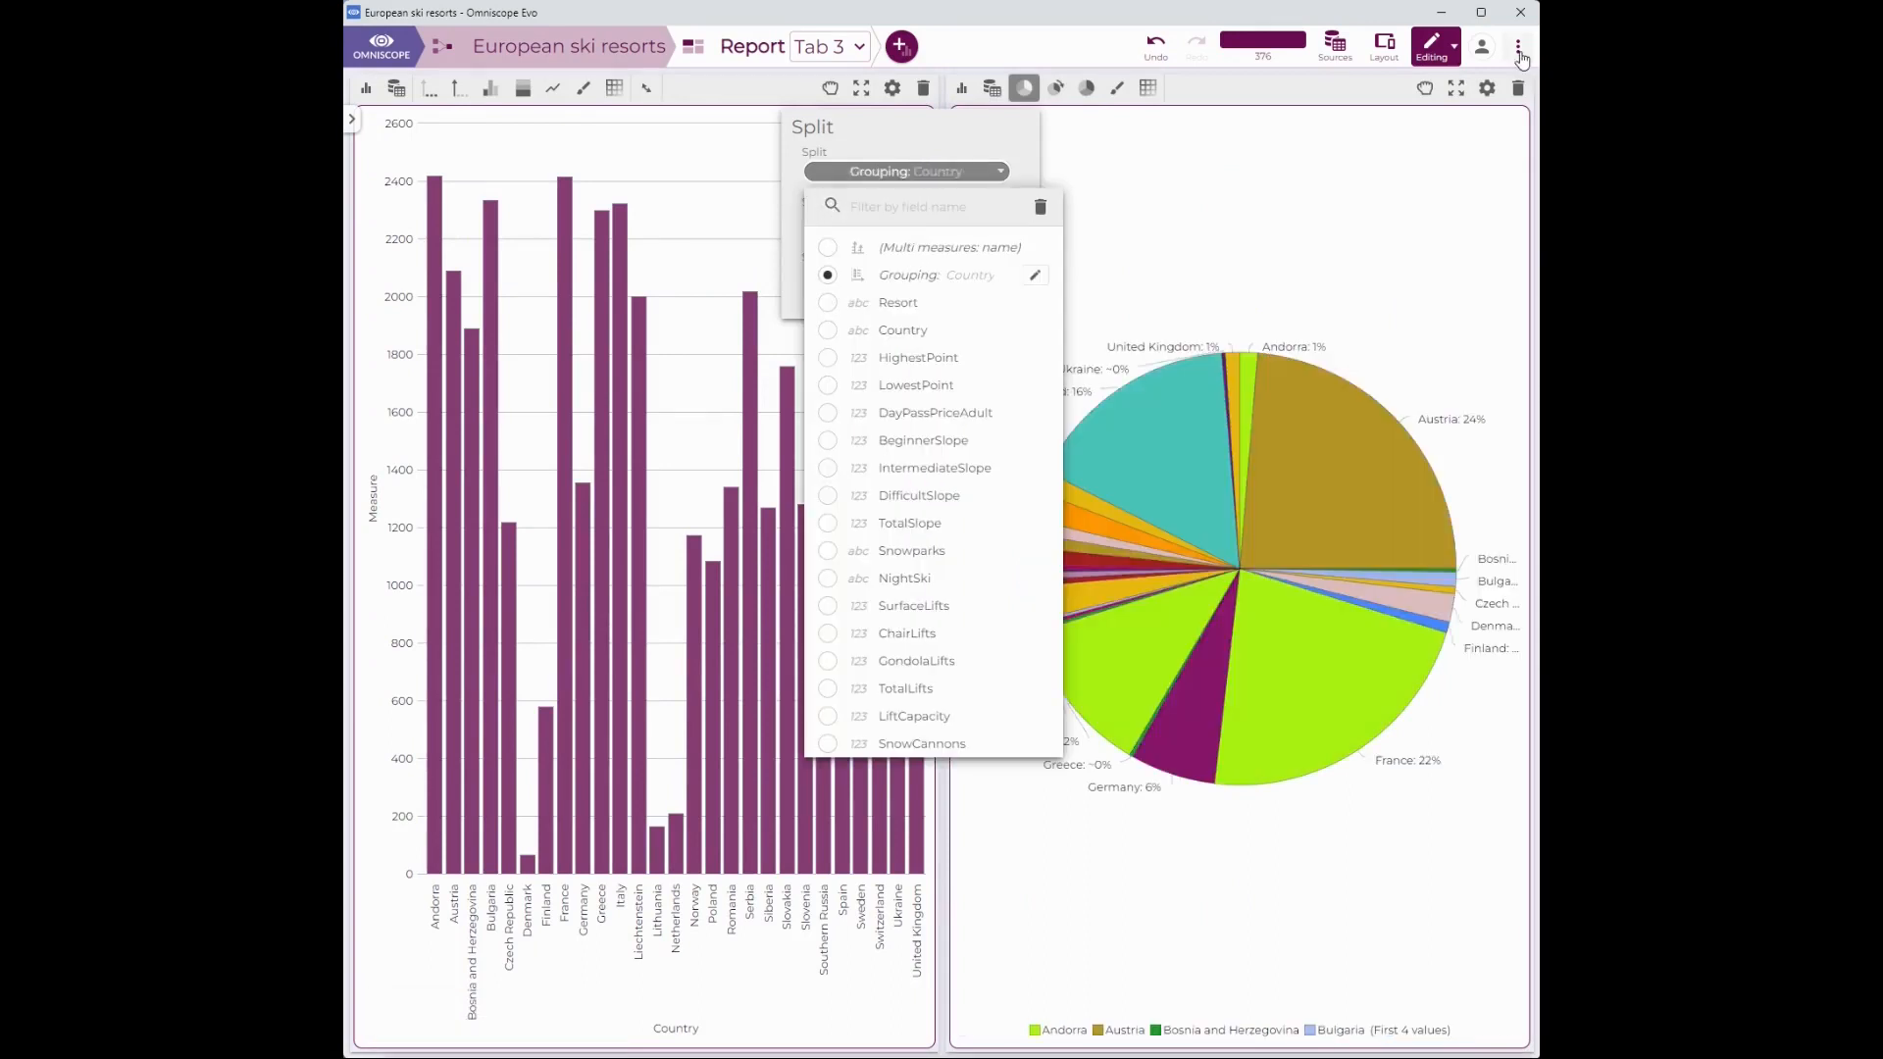
Change the named grouping's field to NightSki in the data model and close it.
{"action": "left_click", "coordinate": [1518, 46]}
{"action": "left_click", "coordinate": [1436, 182]}
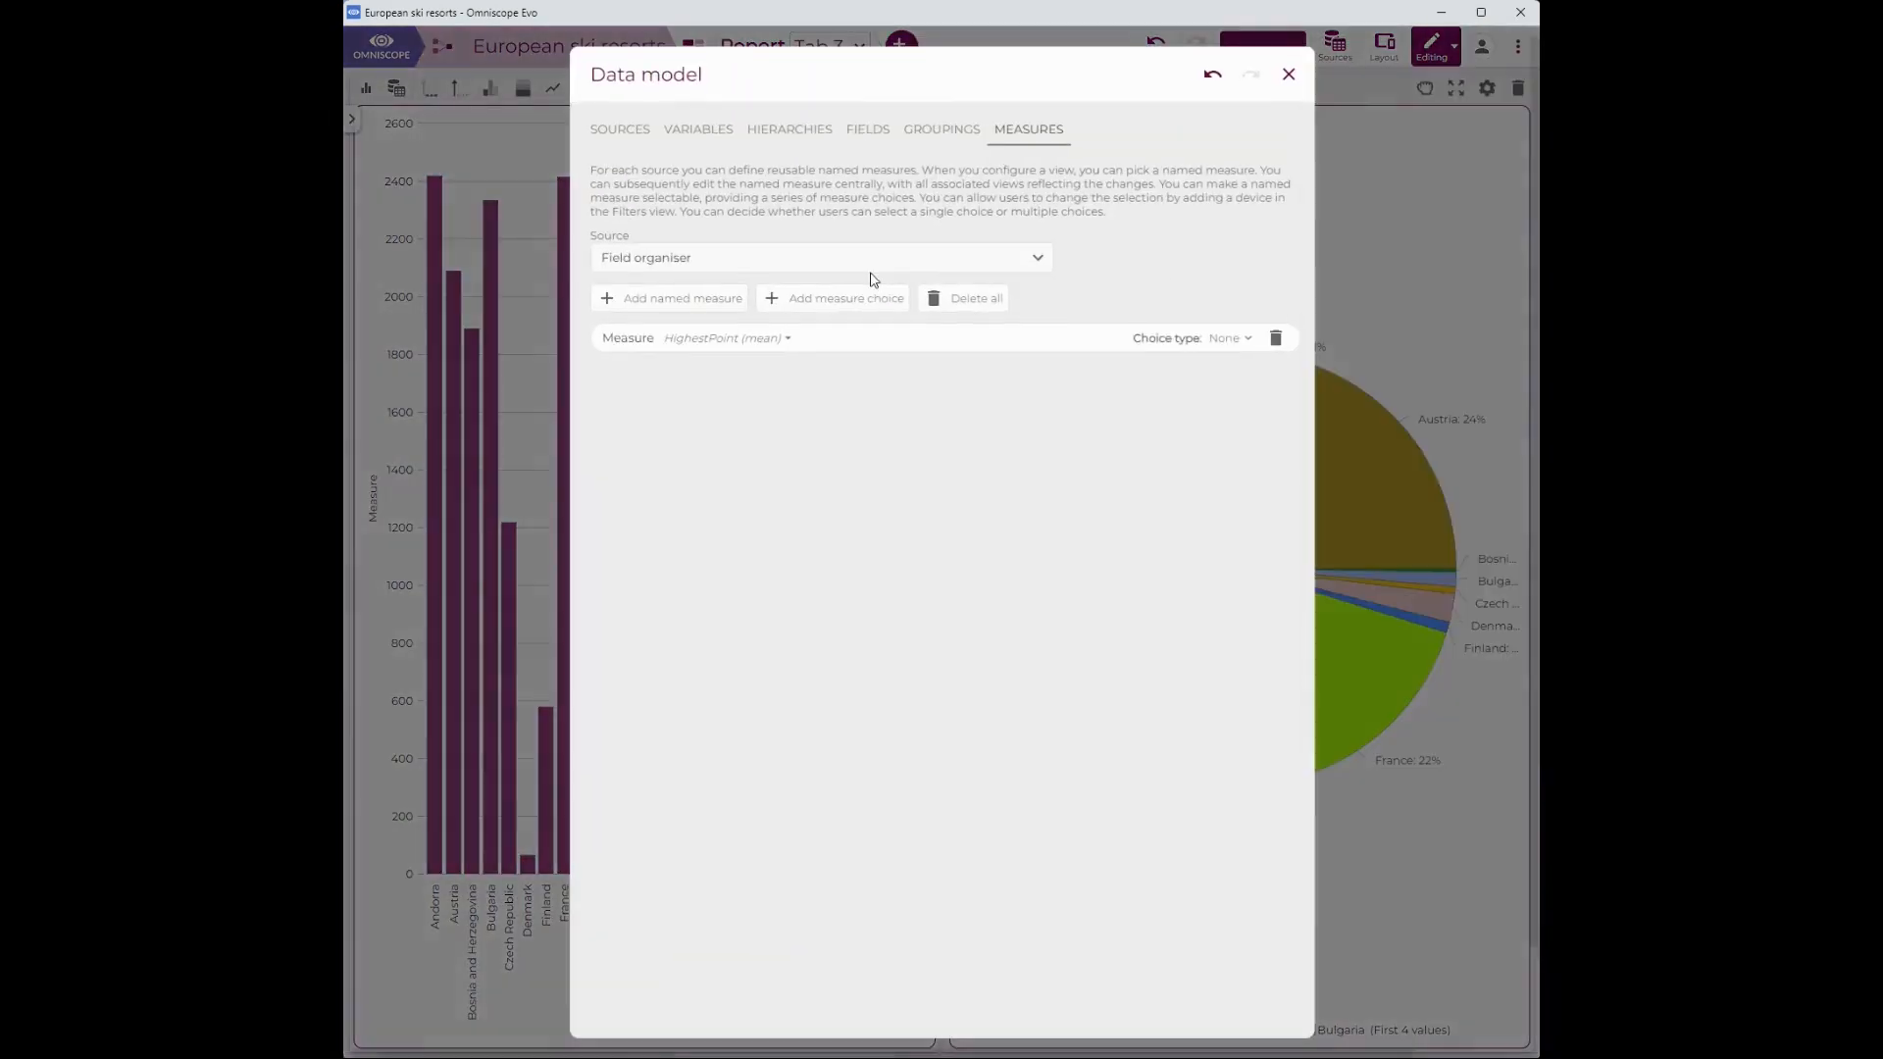
{"action": "left_click", "coordinate": [920, 131]}
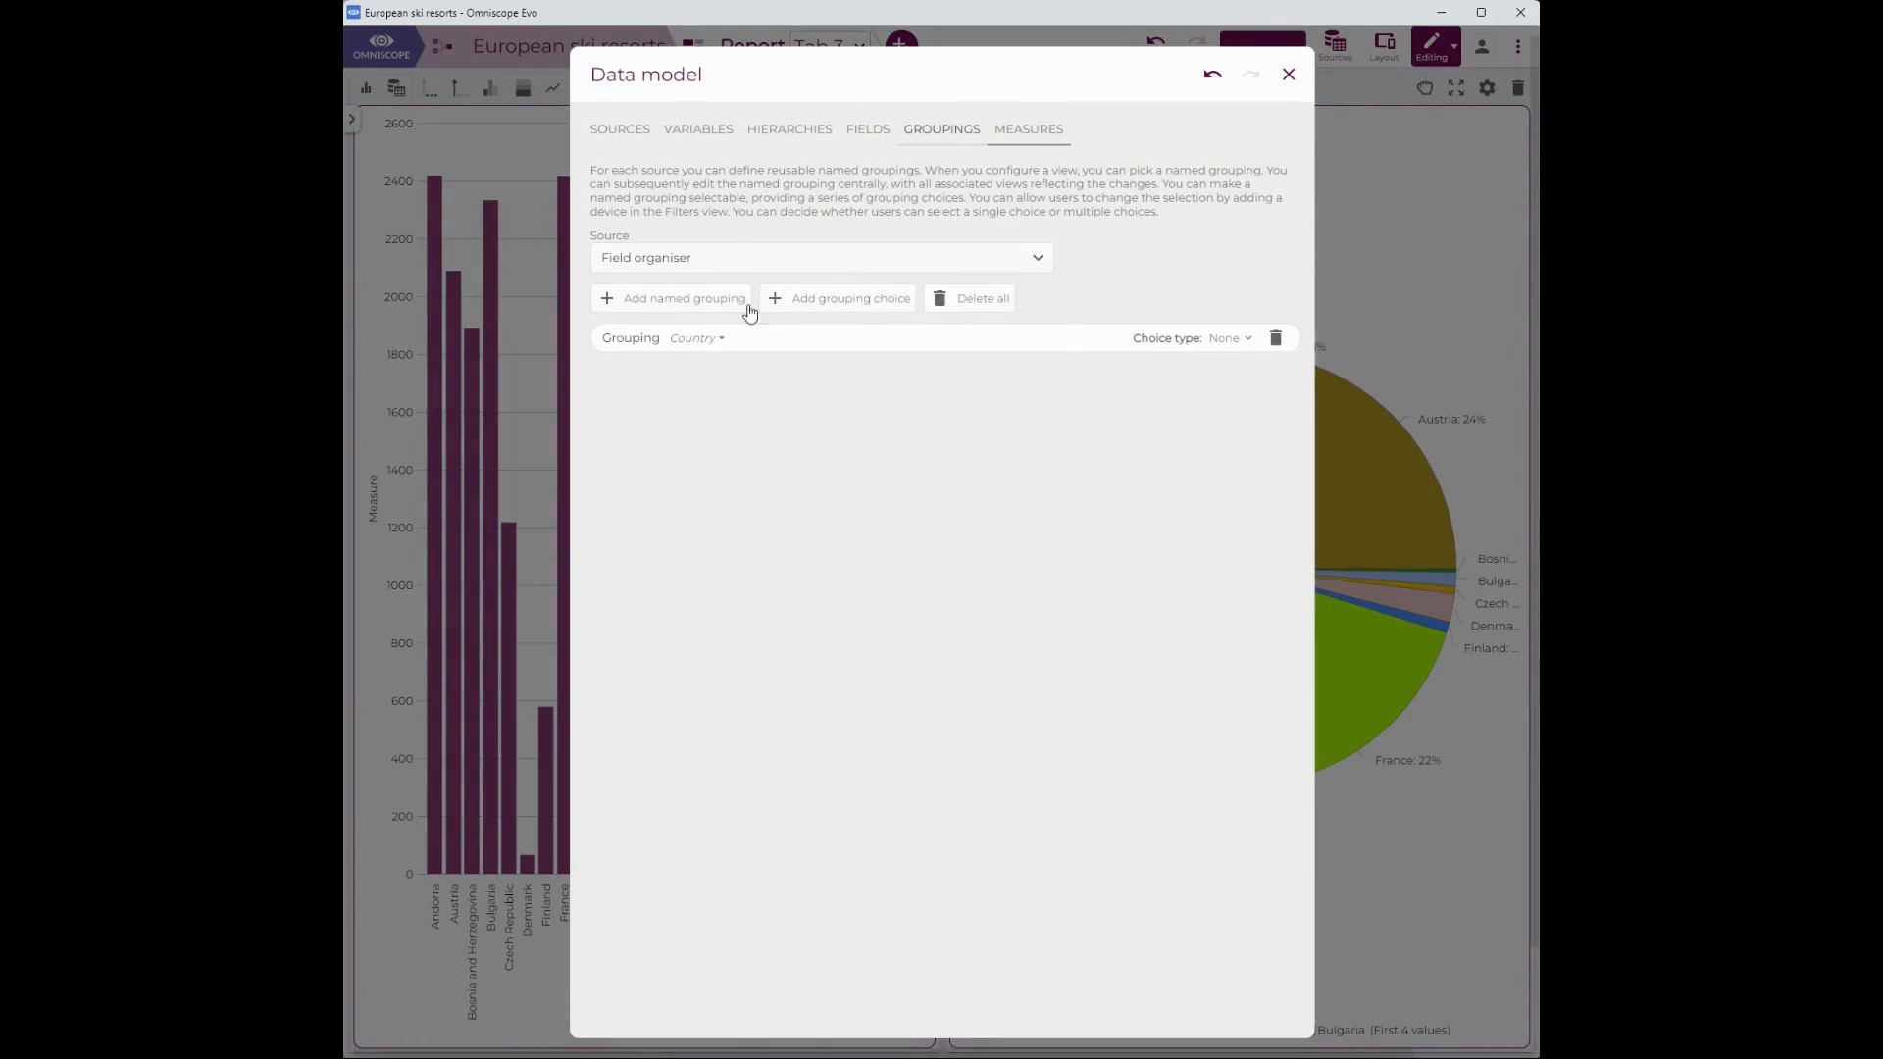
{"action": "left_click", "coordinate": [697, 338]}
{"action": "left_click", "coordinate": [750, 400]}
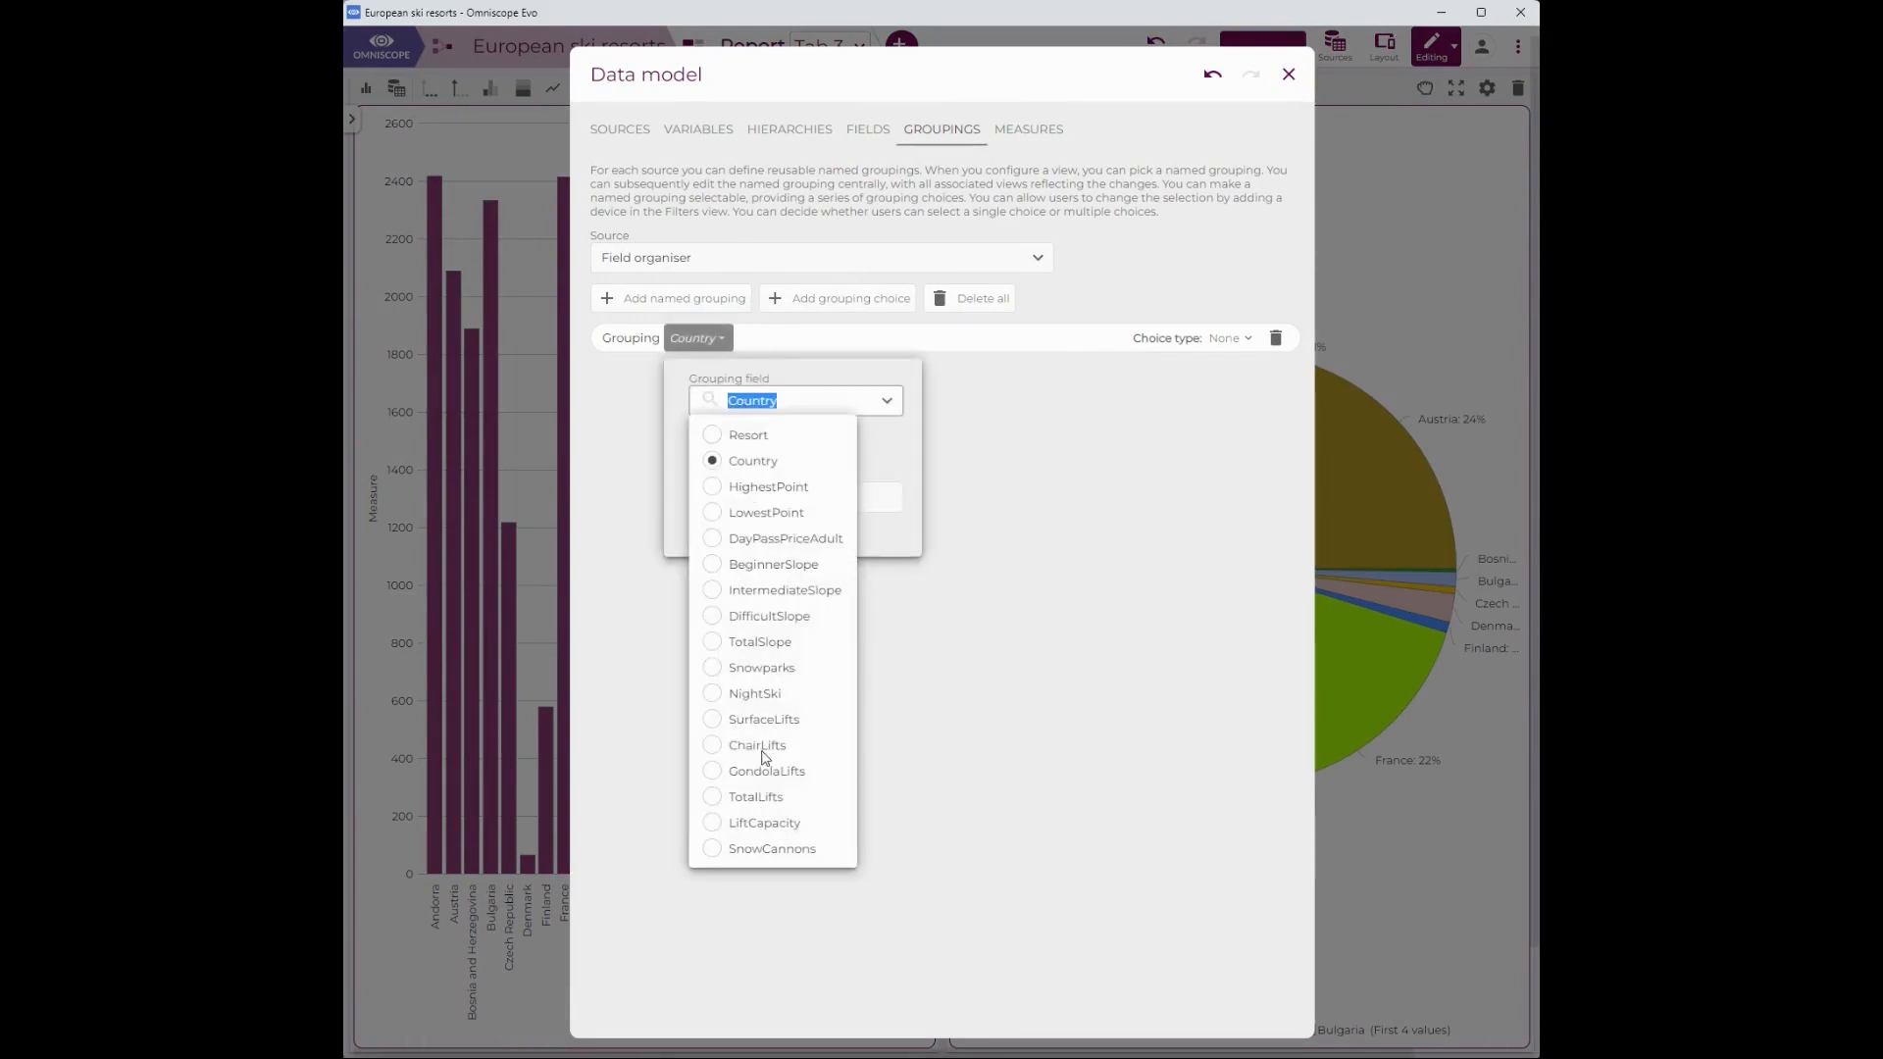
{"action": "left_click", "coordinate": [772, 695]}
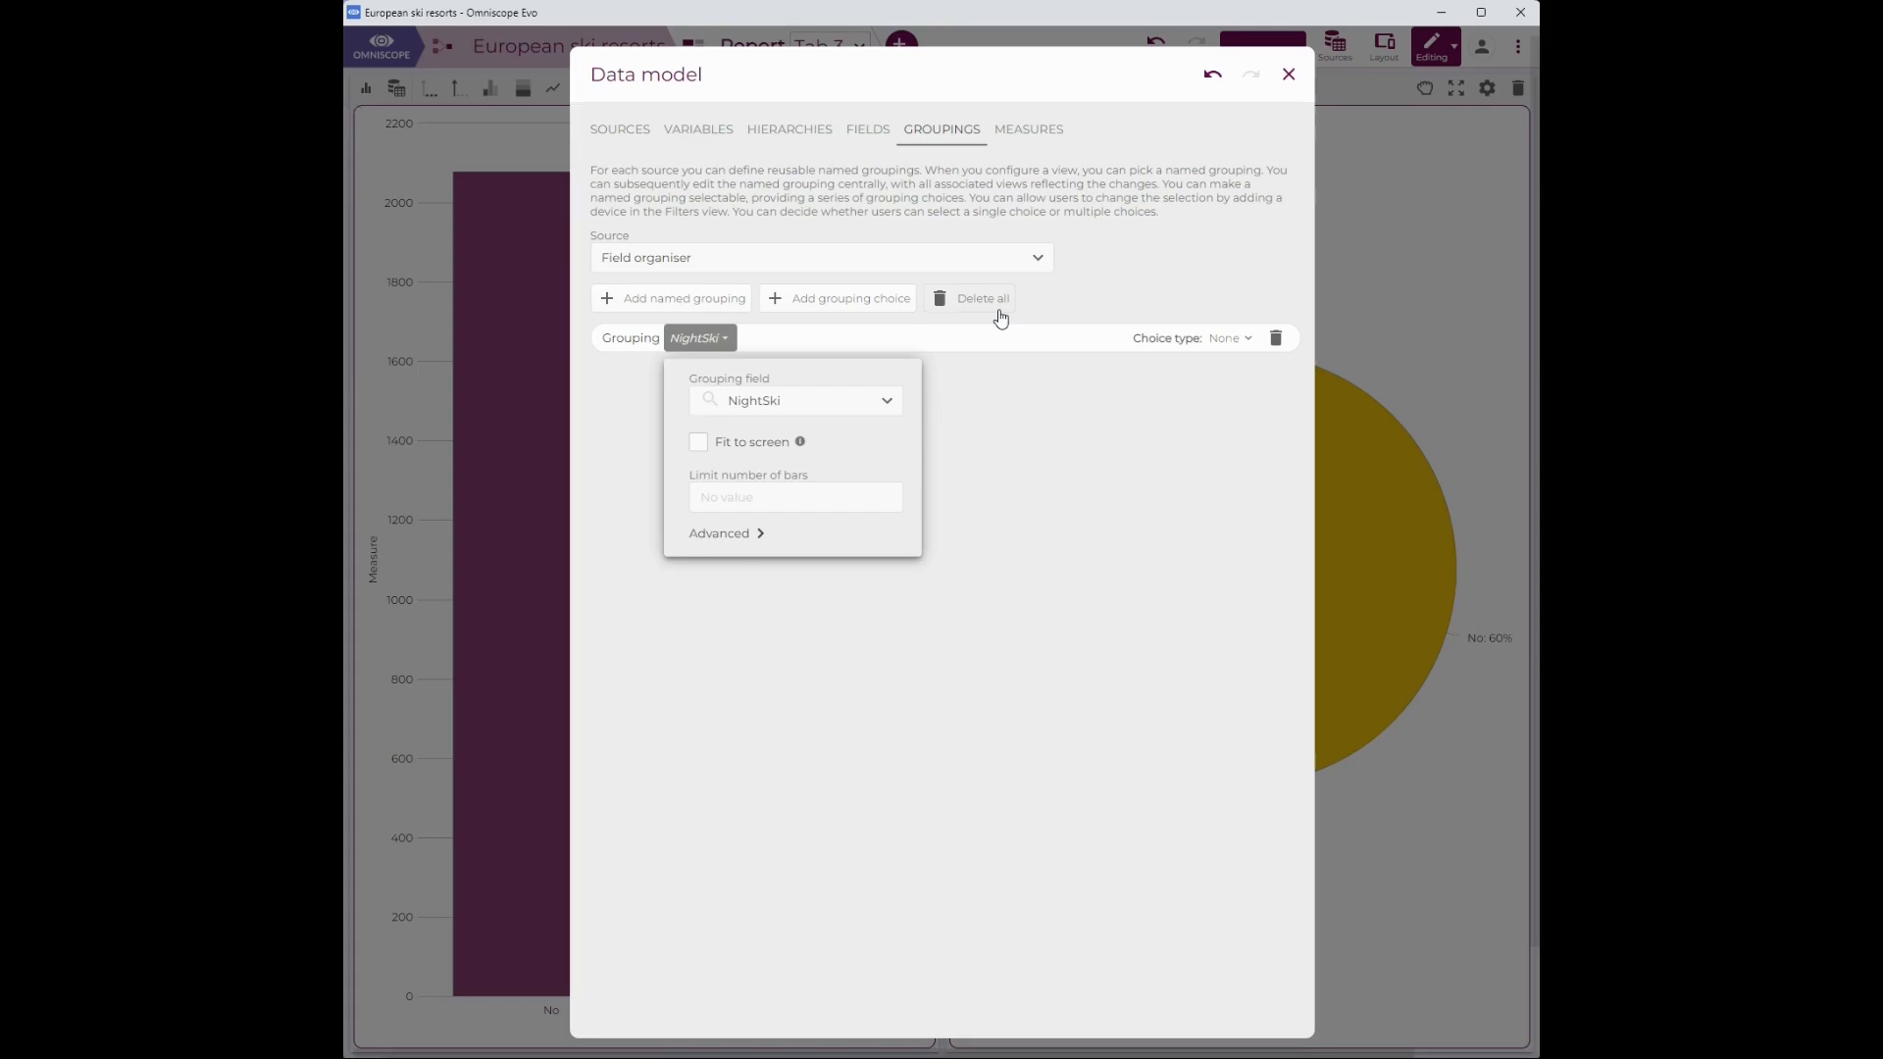
{"action": "left_click", "coordinate": [1291, 77]}
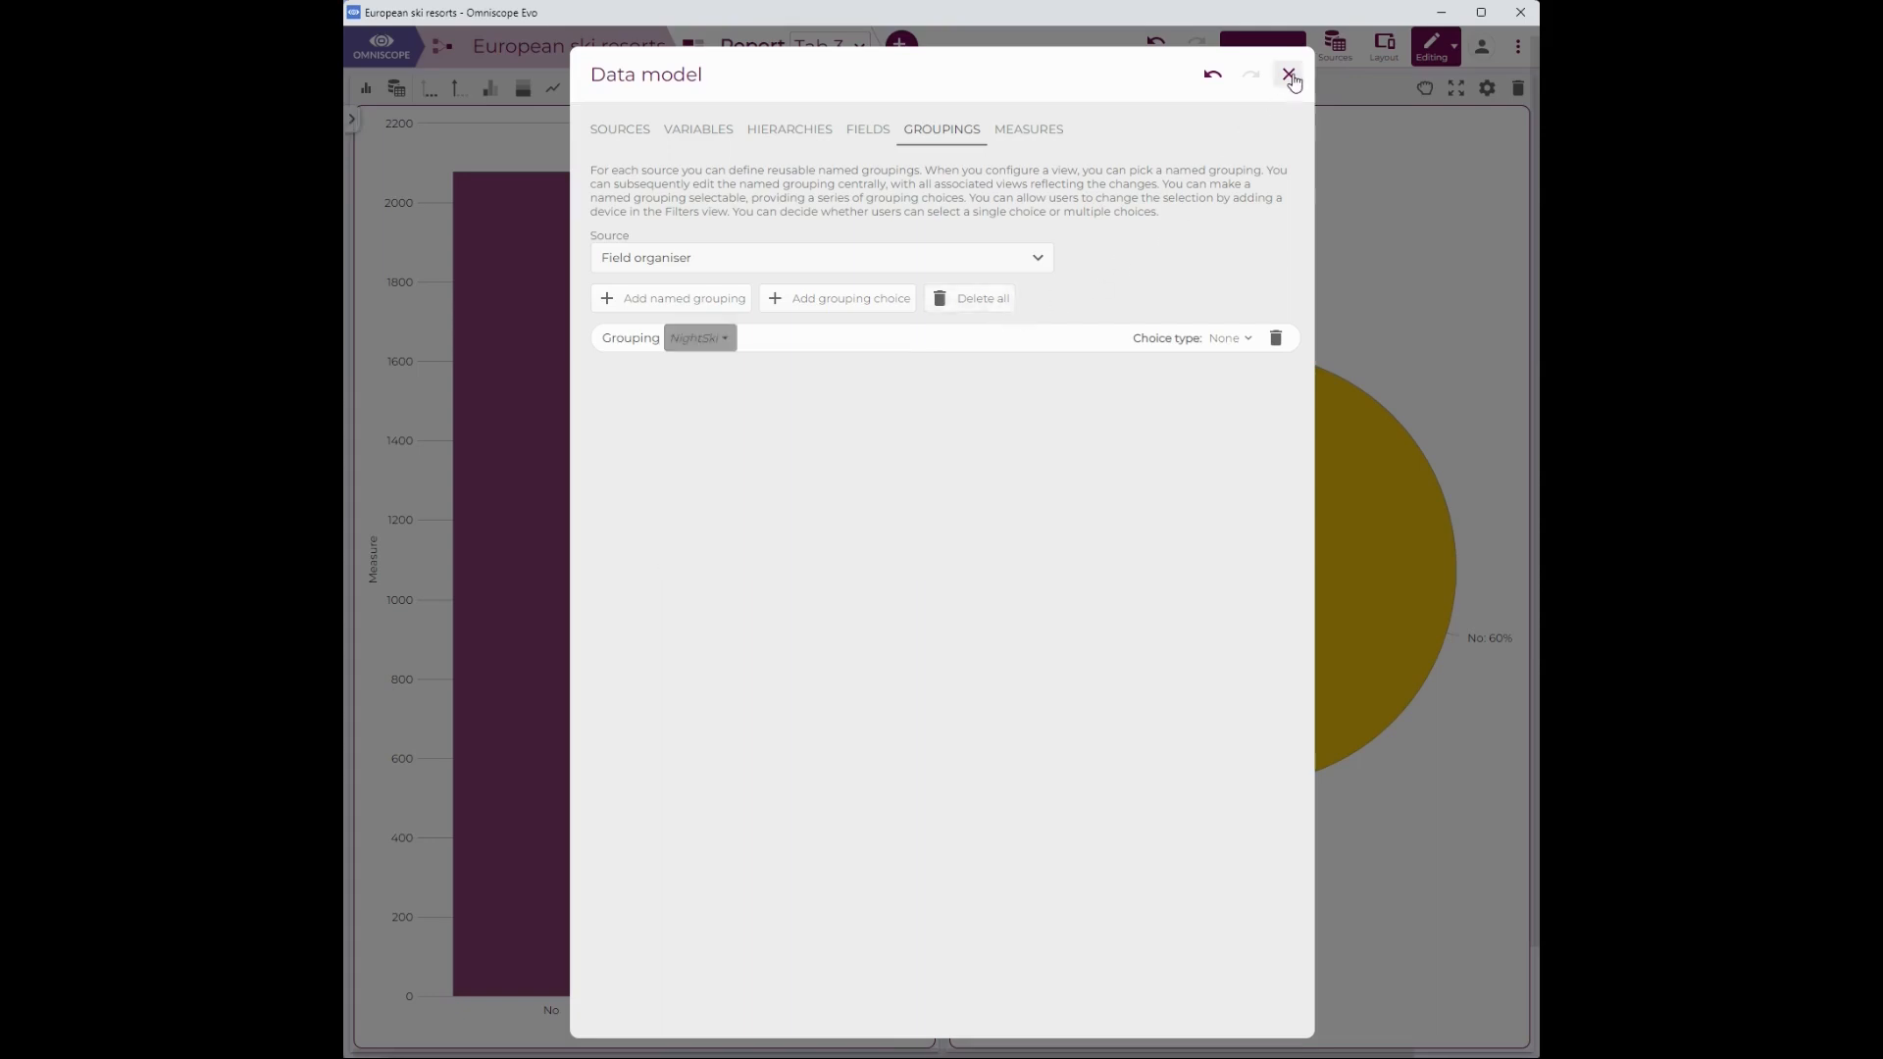
{"action": "left_click", "coordinate": [1291, 77]}
Add a new blank tab to the report.
{"action": "left_click", "coordinate": [859, 47]}
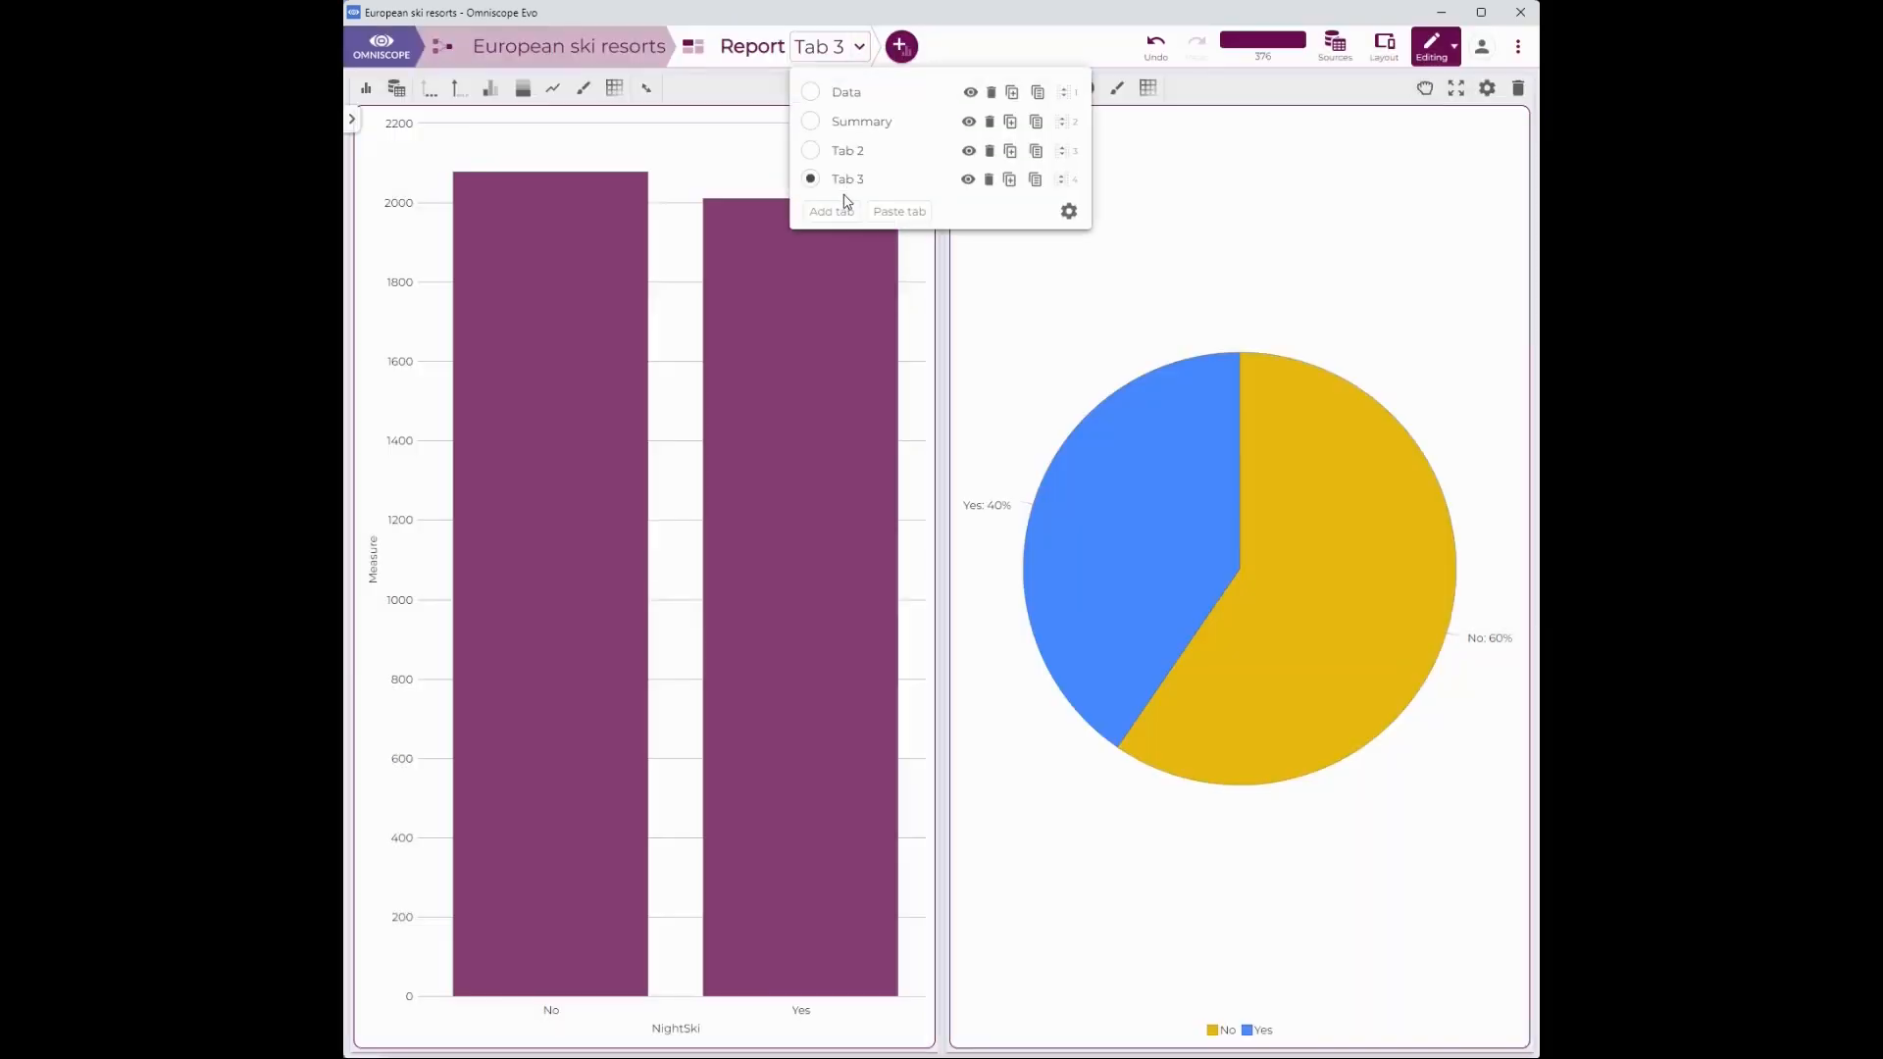
{"action": "left_click", "coordinate": [831, 211]}
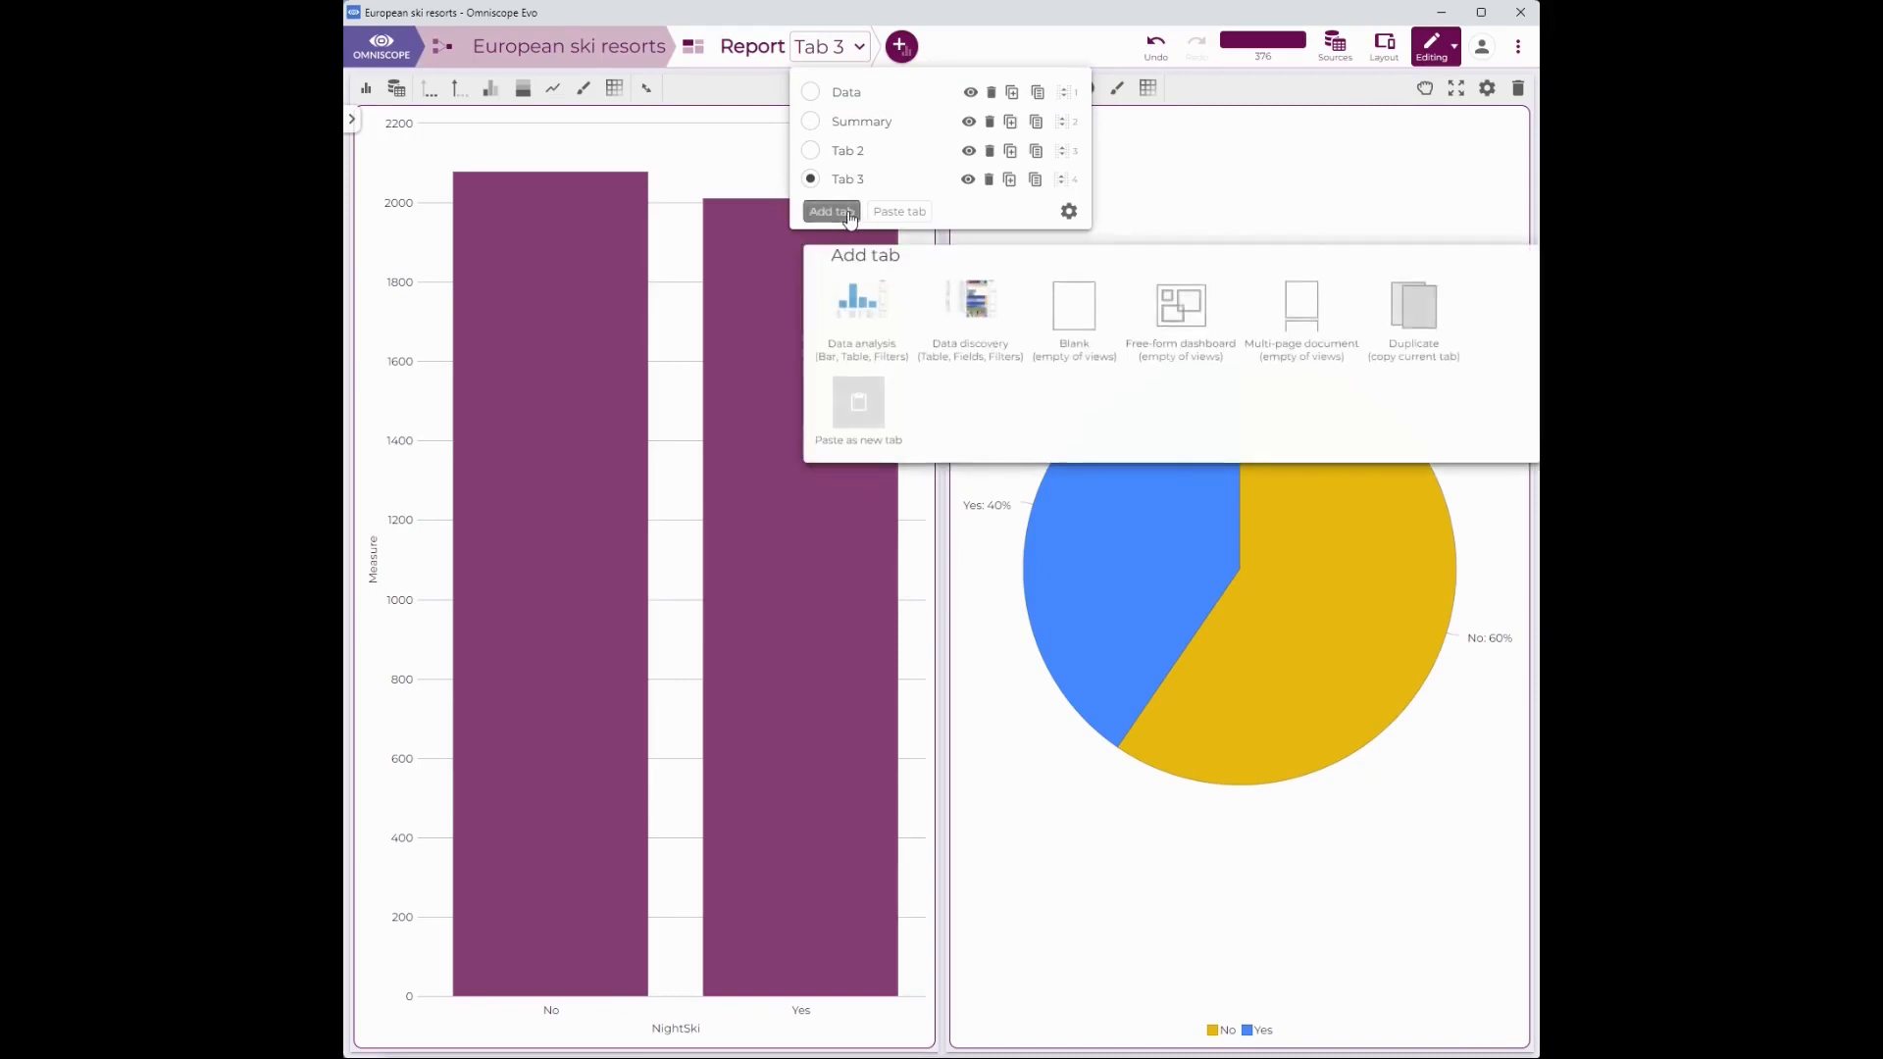
{"action": "left_click", "coordinate": [1062, 306]}
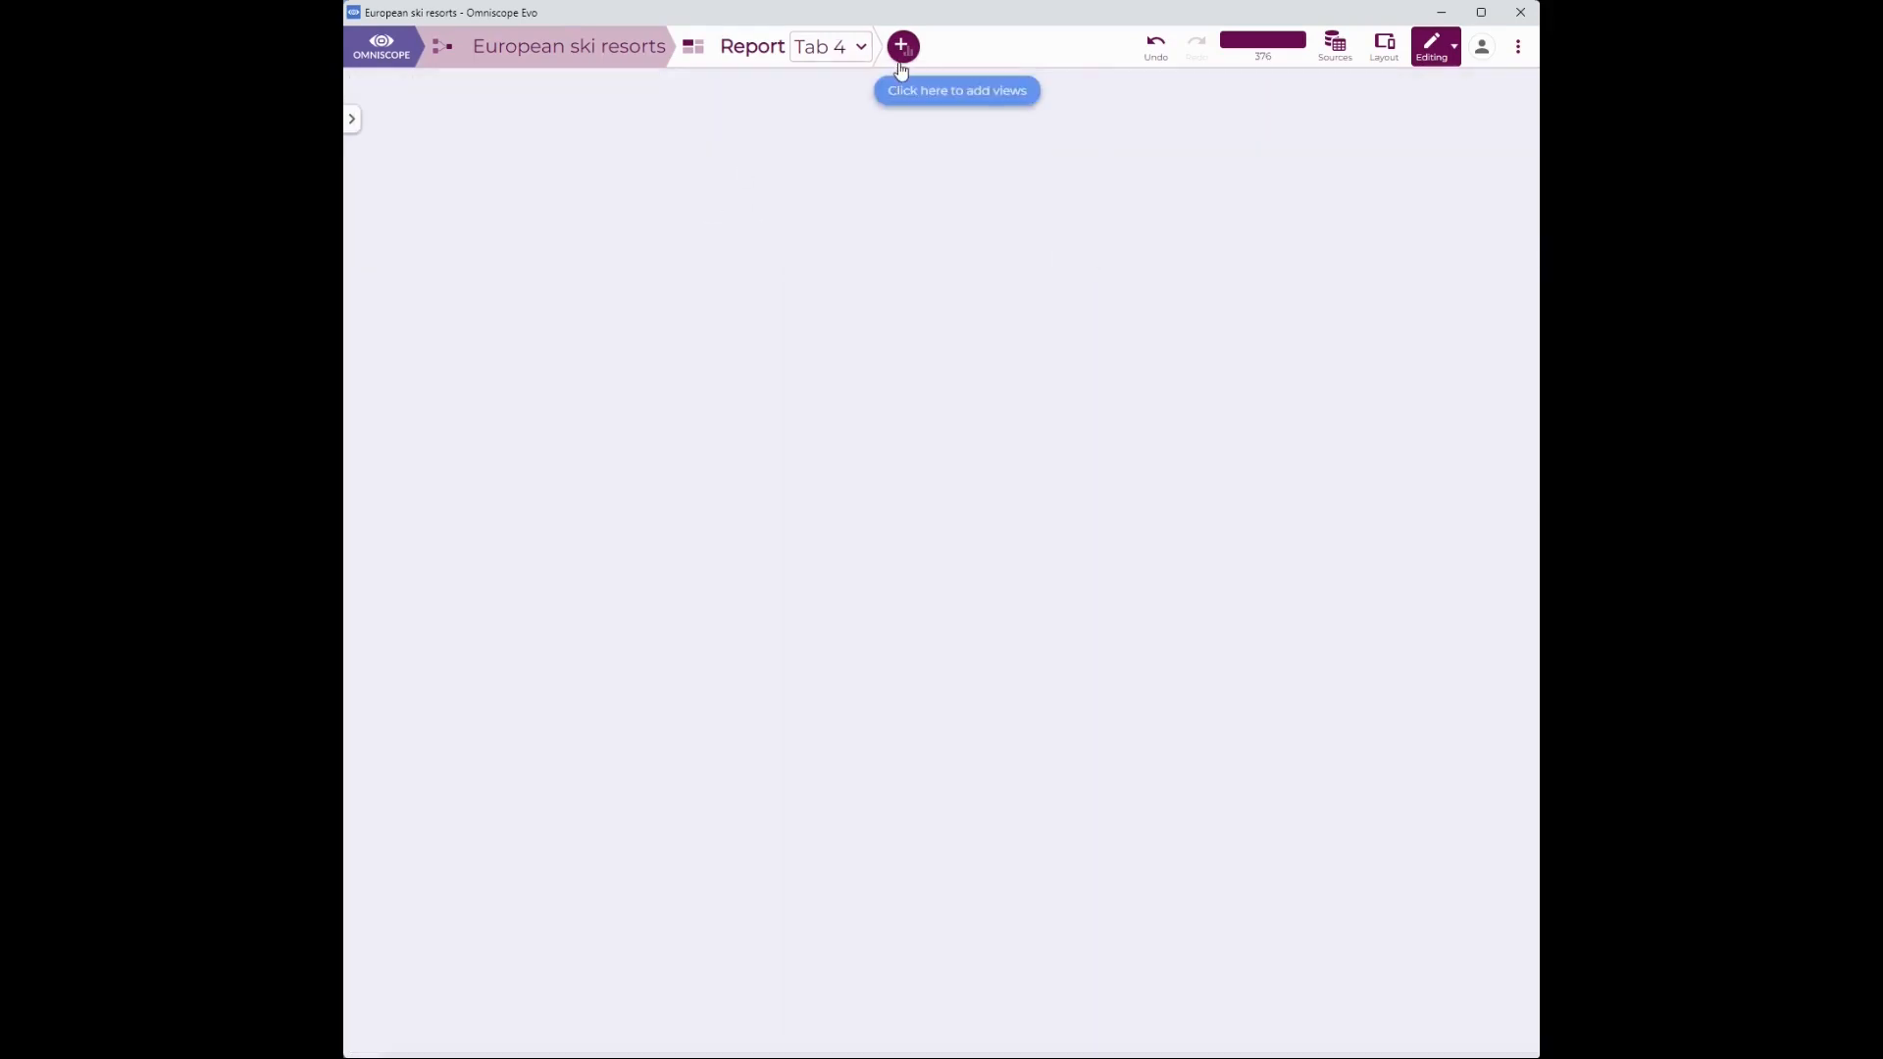
Add a Bar view to the blank tab and split its X axis by the Country field.
{"action": "left_click", "coordinate": [901, 49]}
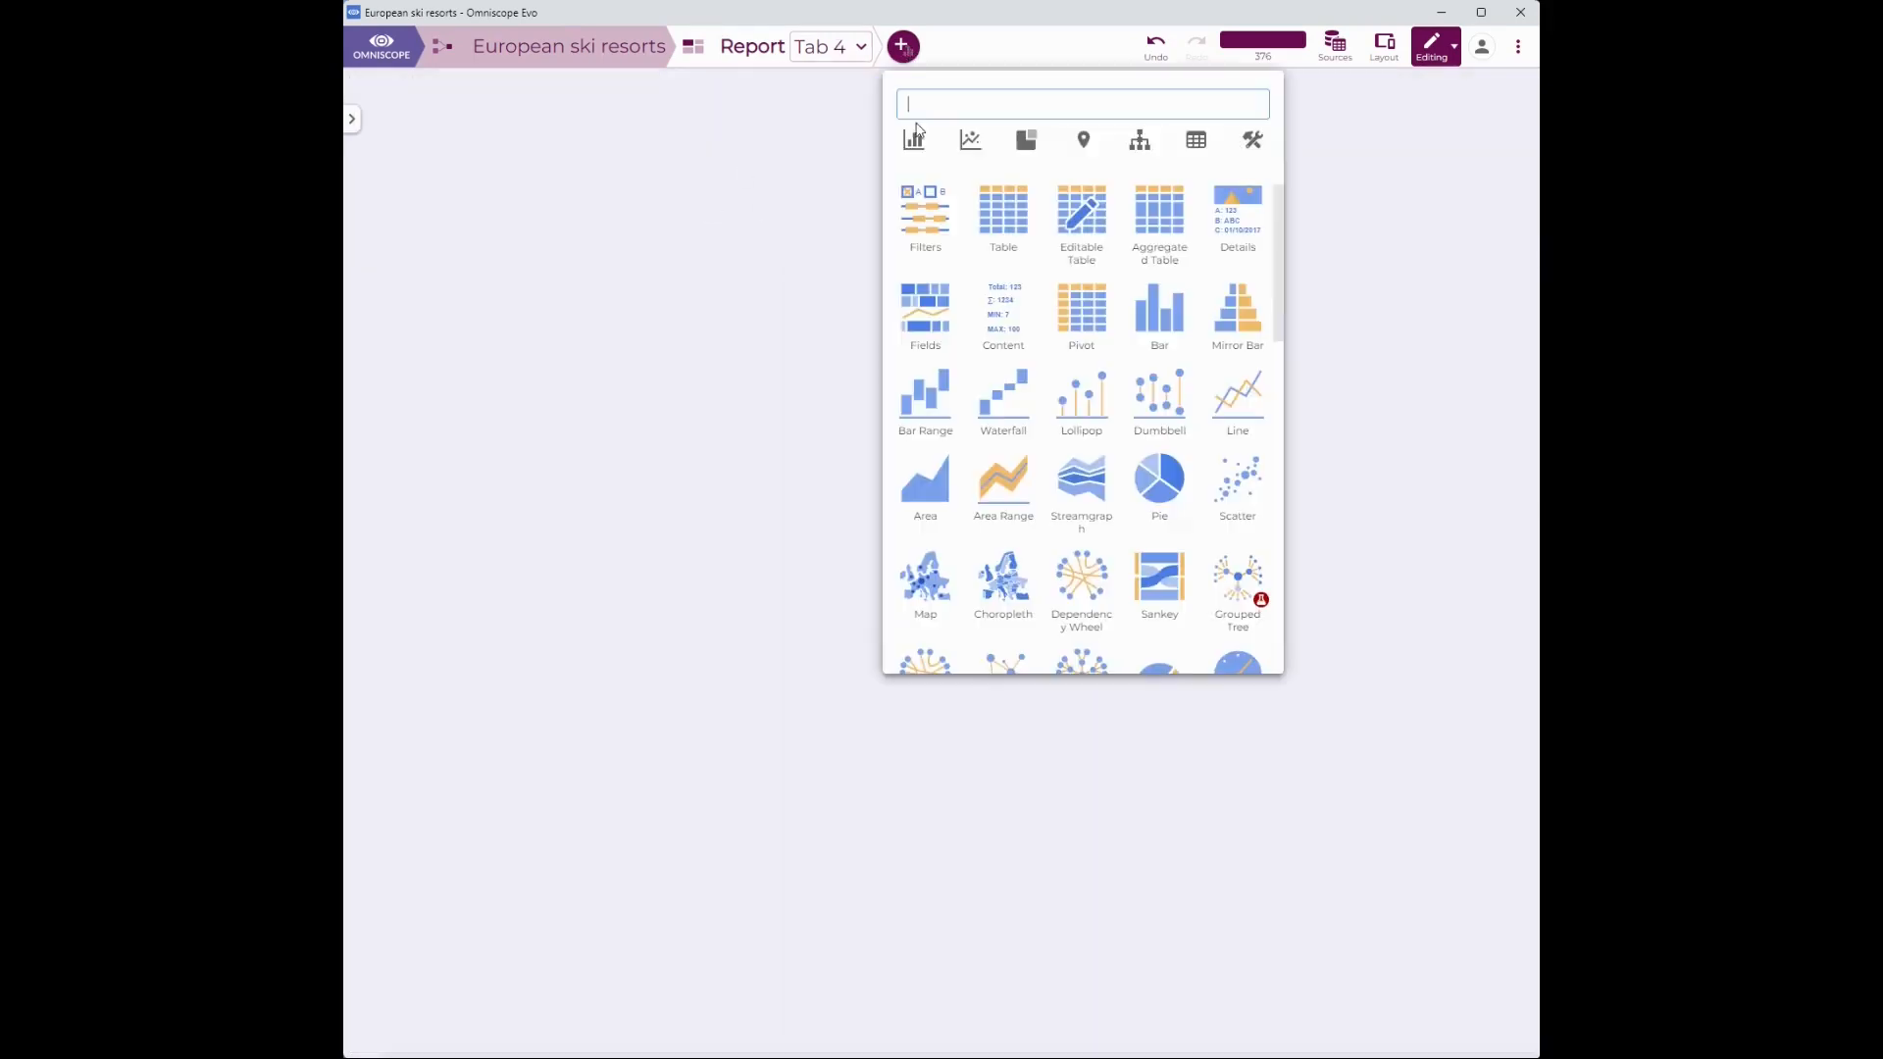
{"action": "left_click", "coordinate": [1128, 326]}
{"action": "left_click", "coordinate": [625, 89]}
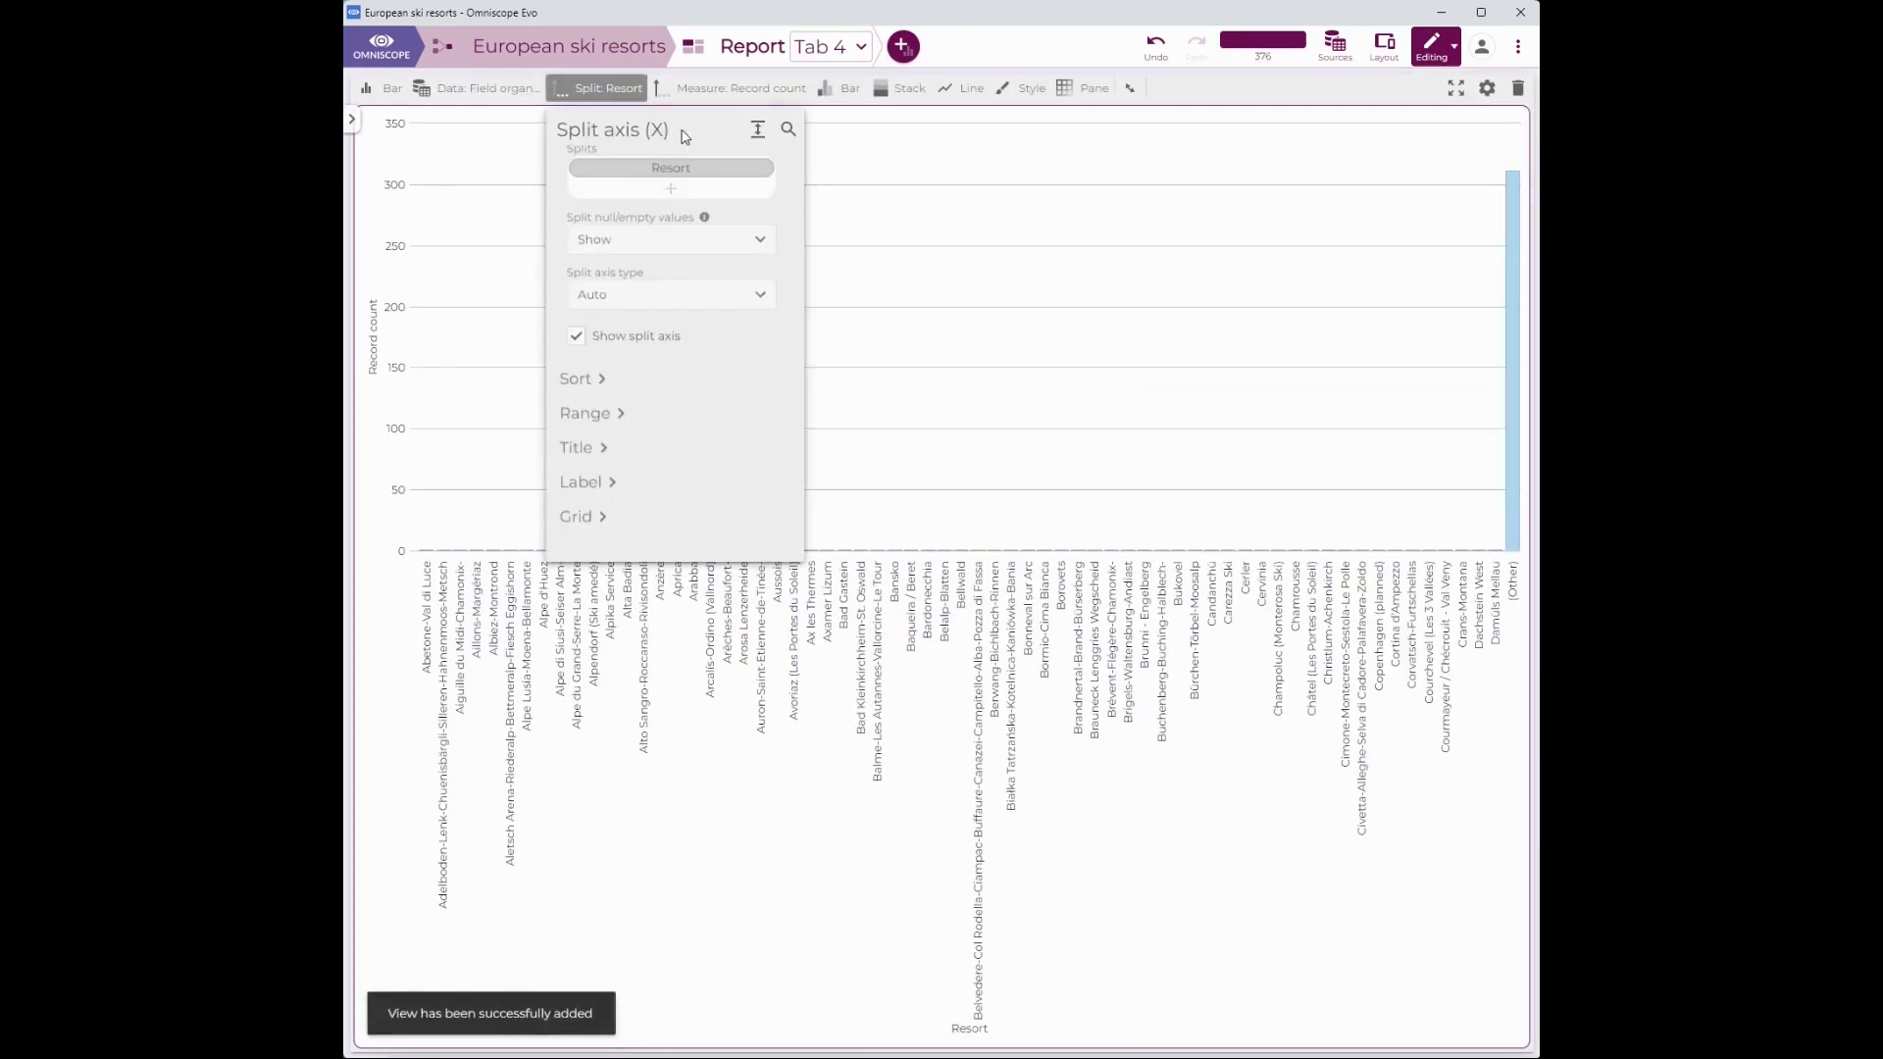
{"action": "left_click", "coordinate": [673, 168]}
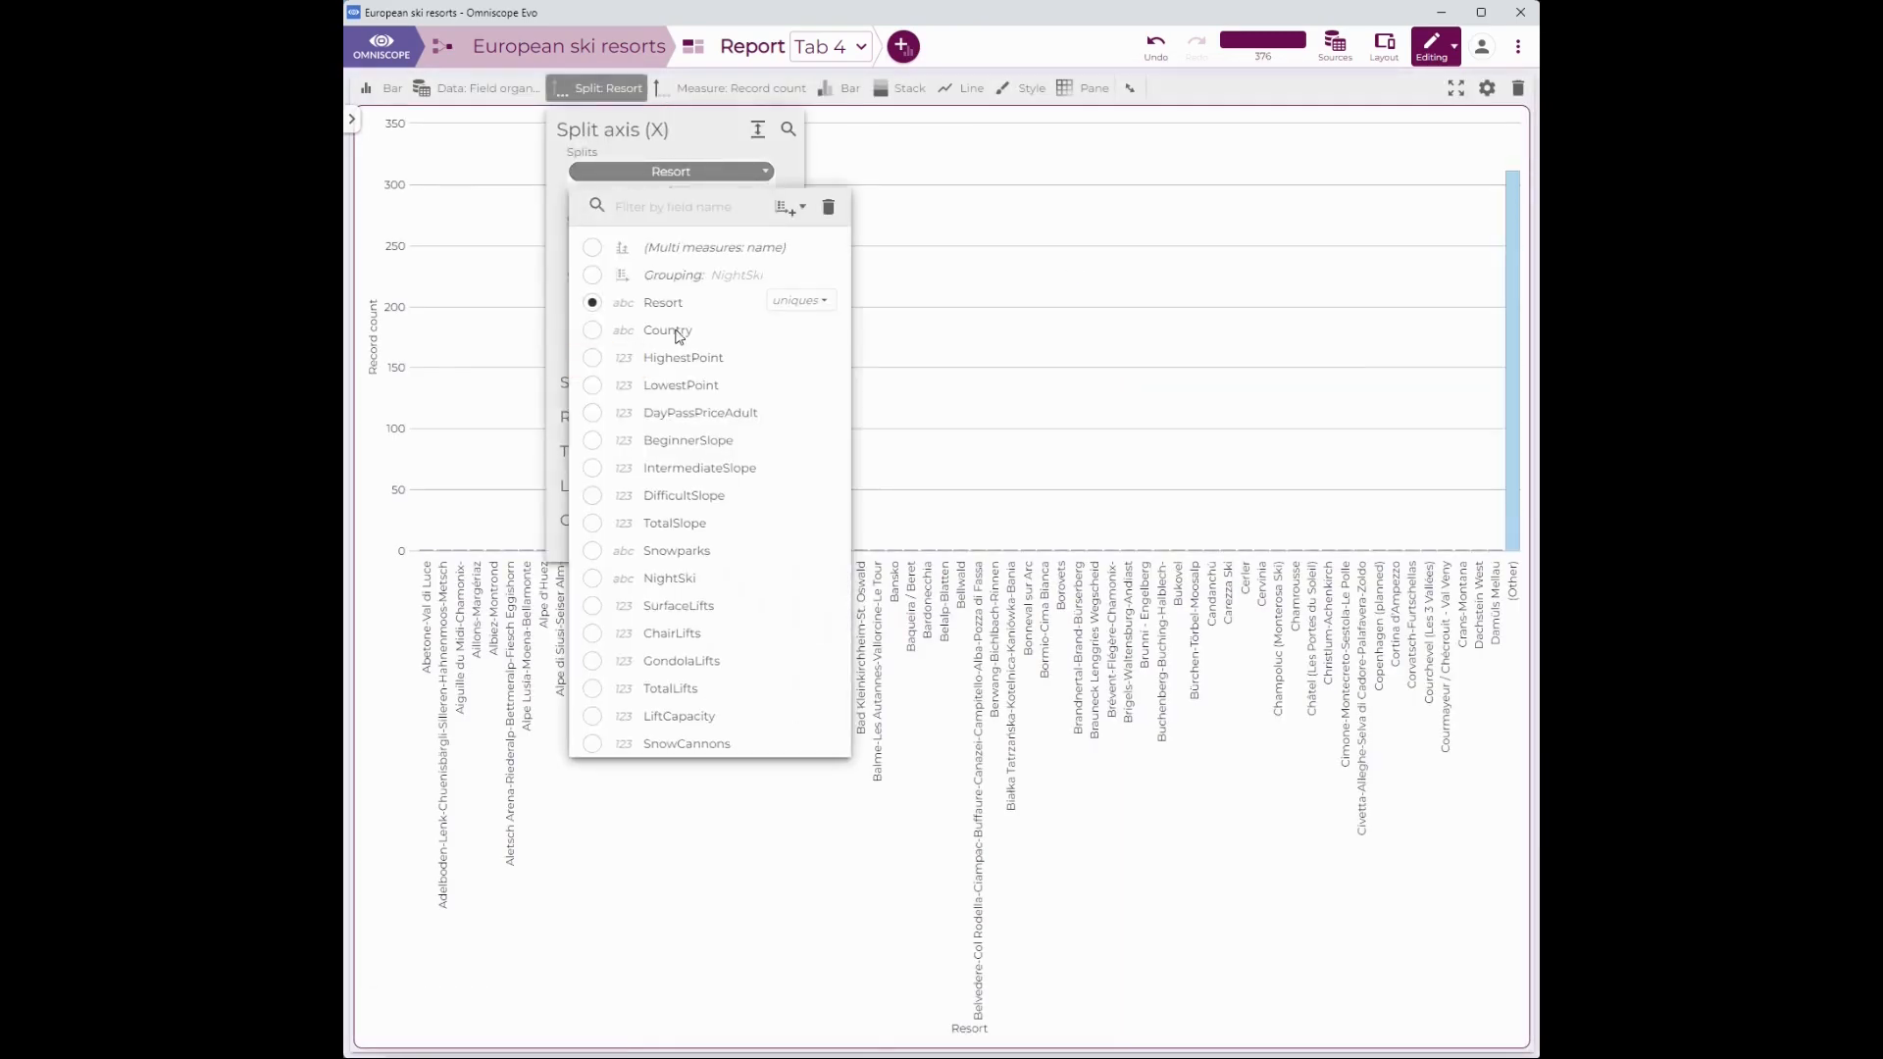
{"action": "left_click", "coordinate": [668, 329]}
Set the bar chart's Y measure to the formula IF(SUBSET_SUM([TotalLifts]) <= 0, 0, 1 - SUBSET_SUM([SurfaceLifts])/SUBSET_SUM([TotalLifts])) + IF(SUBSET_SINGLETON([Snowparks])="Yes", 1, 0).
{"action": "left_click", "coordinate": [849, 90]}
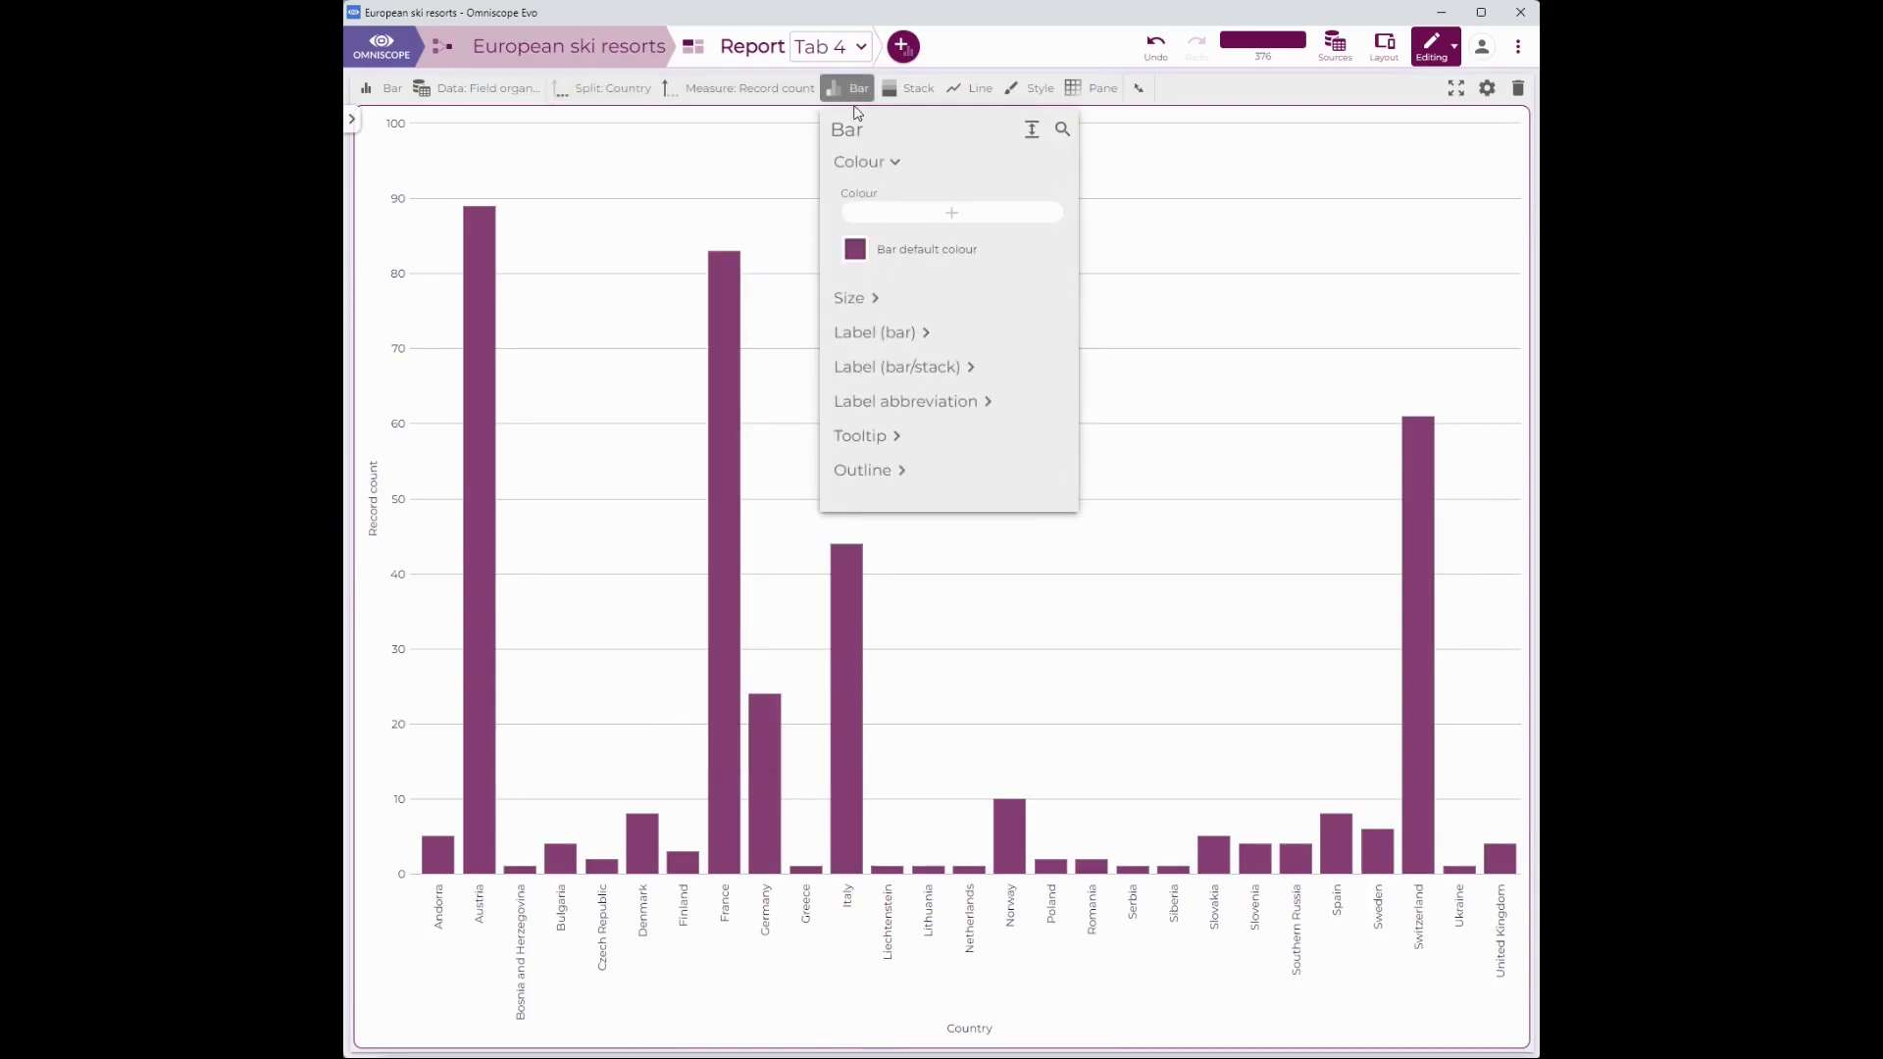
{"action": "left_click", "coordinate": [750, 88]}
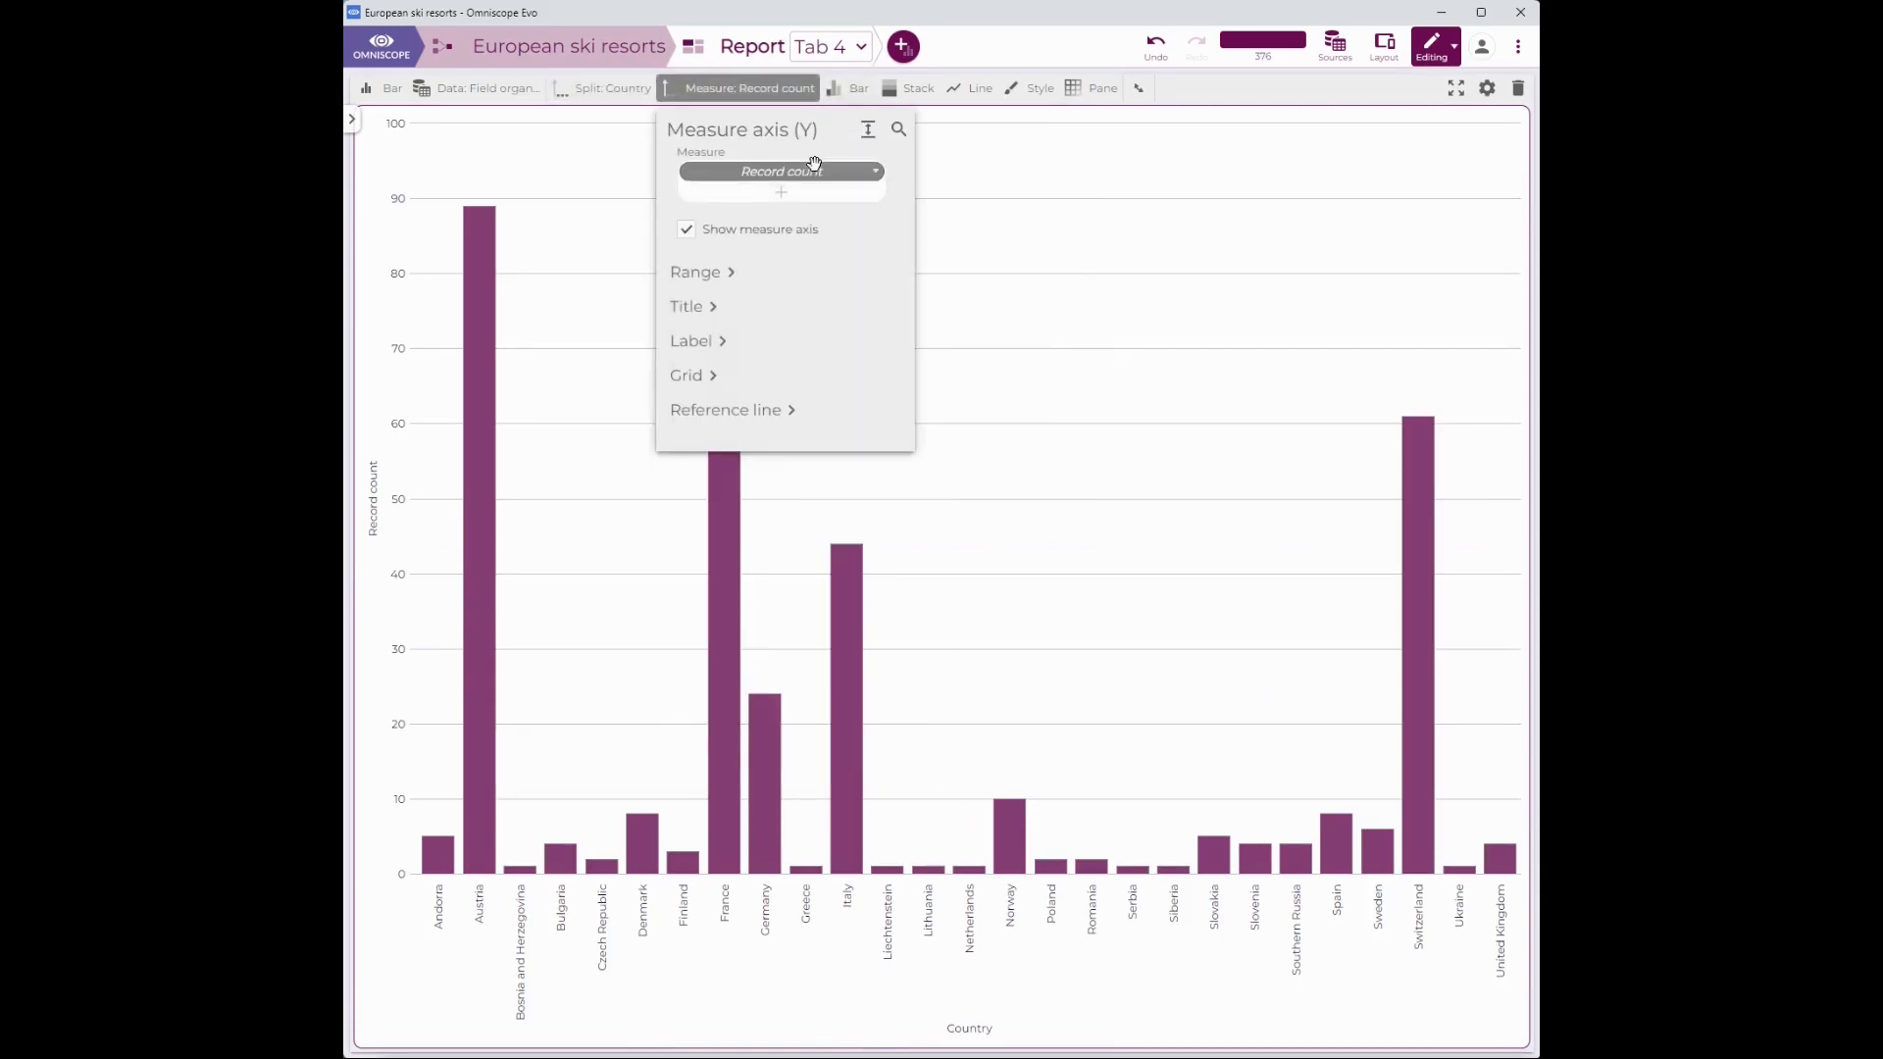
{"action": "left_click", "coordinate": [820, 171]}
{"action": "left_click", "coordinate": [817, 276]}
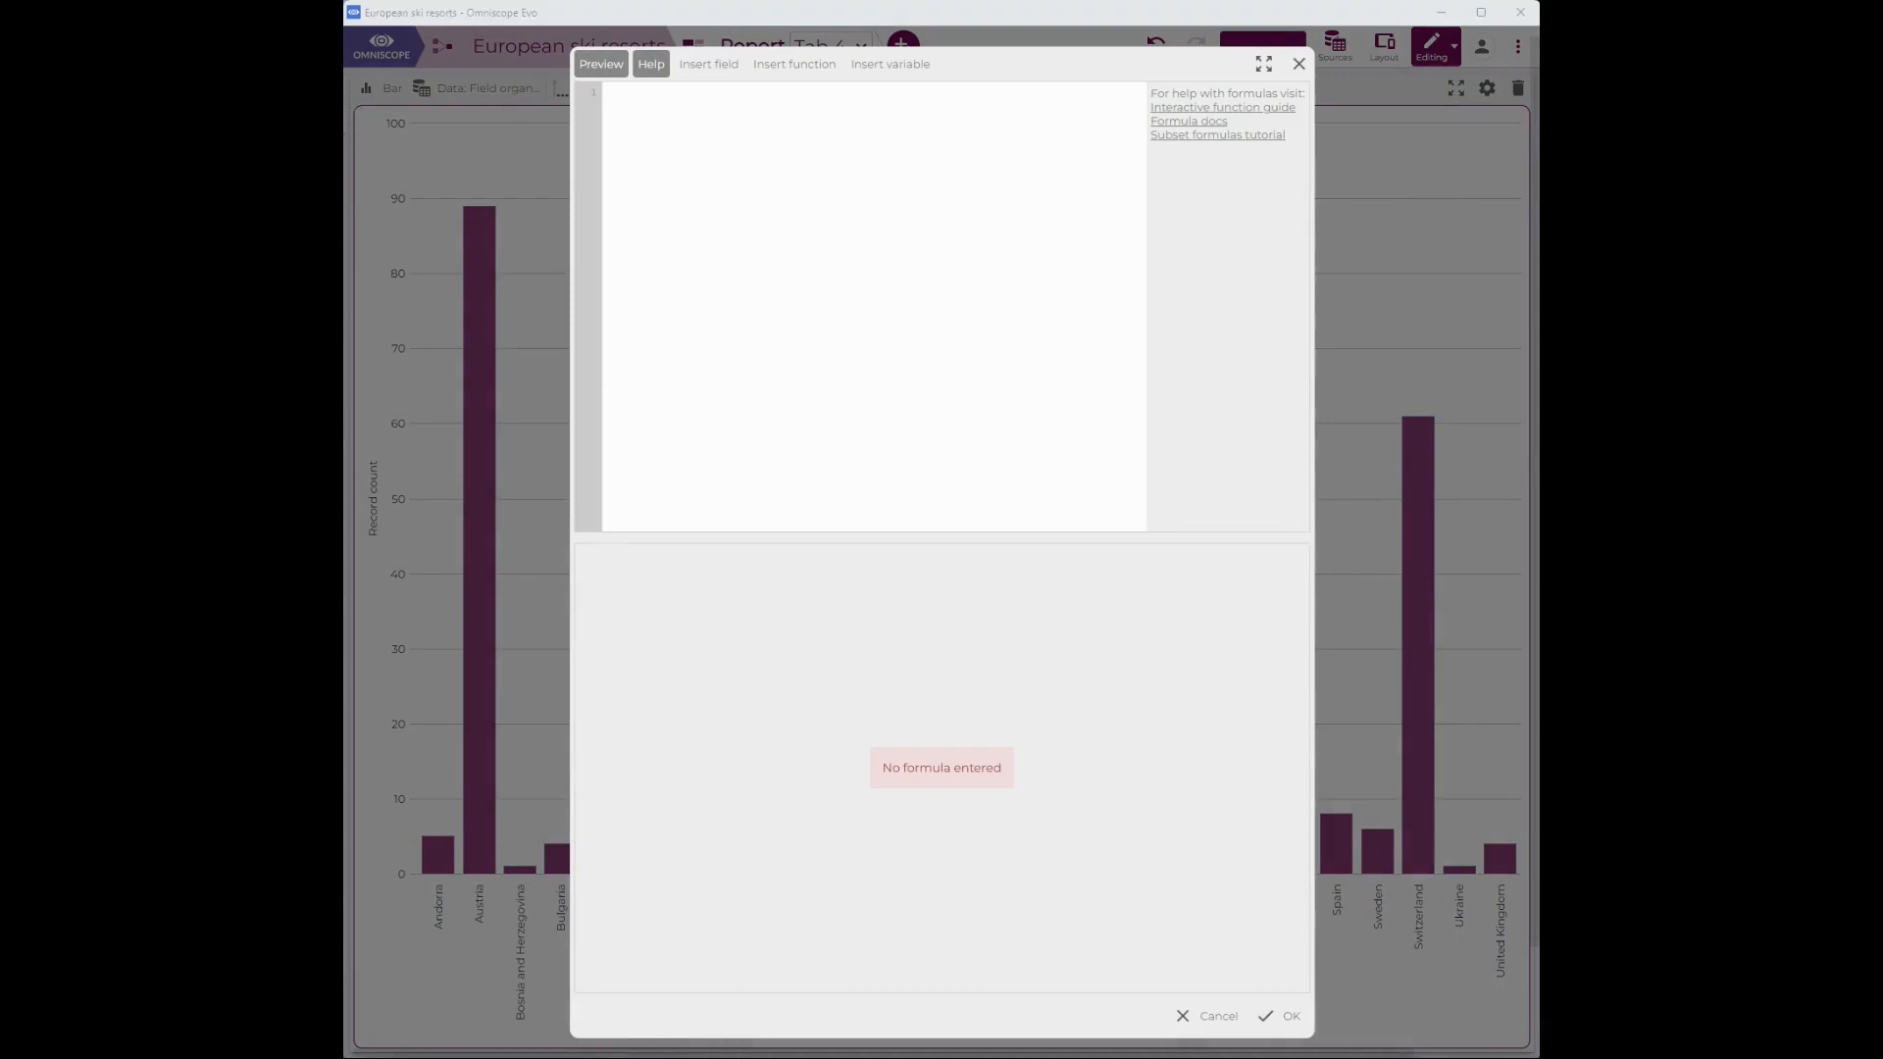
{"action": "left_click", "coordinate": [690, 141]}
{"action": "type", "text": "/* The less surface lifts the better */ IF(SUBSET_SUM([TotalLifts]) <= 0, 0, 1 - SUBSET_SUM([SurfaceLifts])/SUBSET_SUM([TotalLifts]))  +  /* Snowpark preferable */ IF(SUBSET_SINGLETON([Snowparks])=\"Yes\", 1, 0)"}
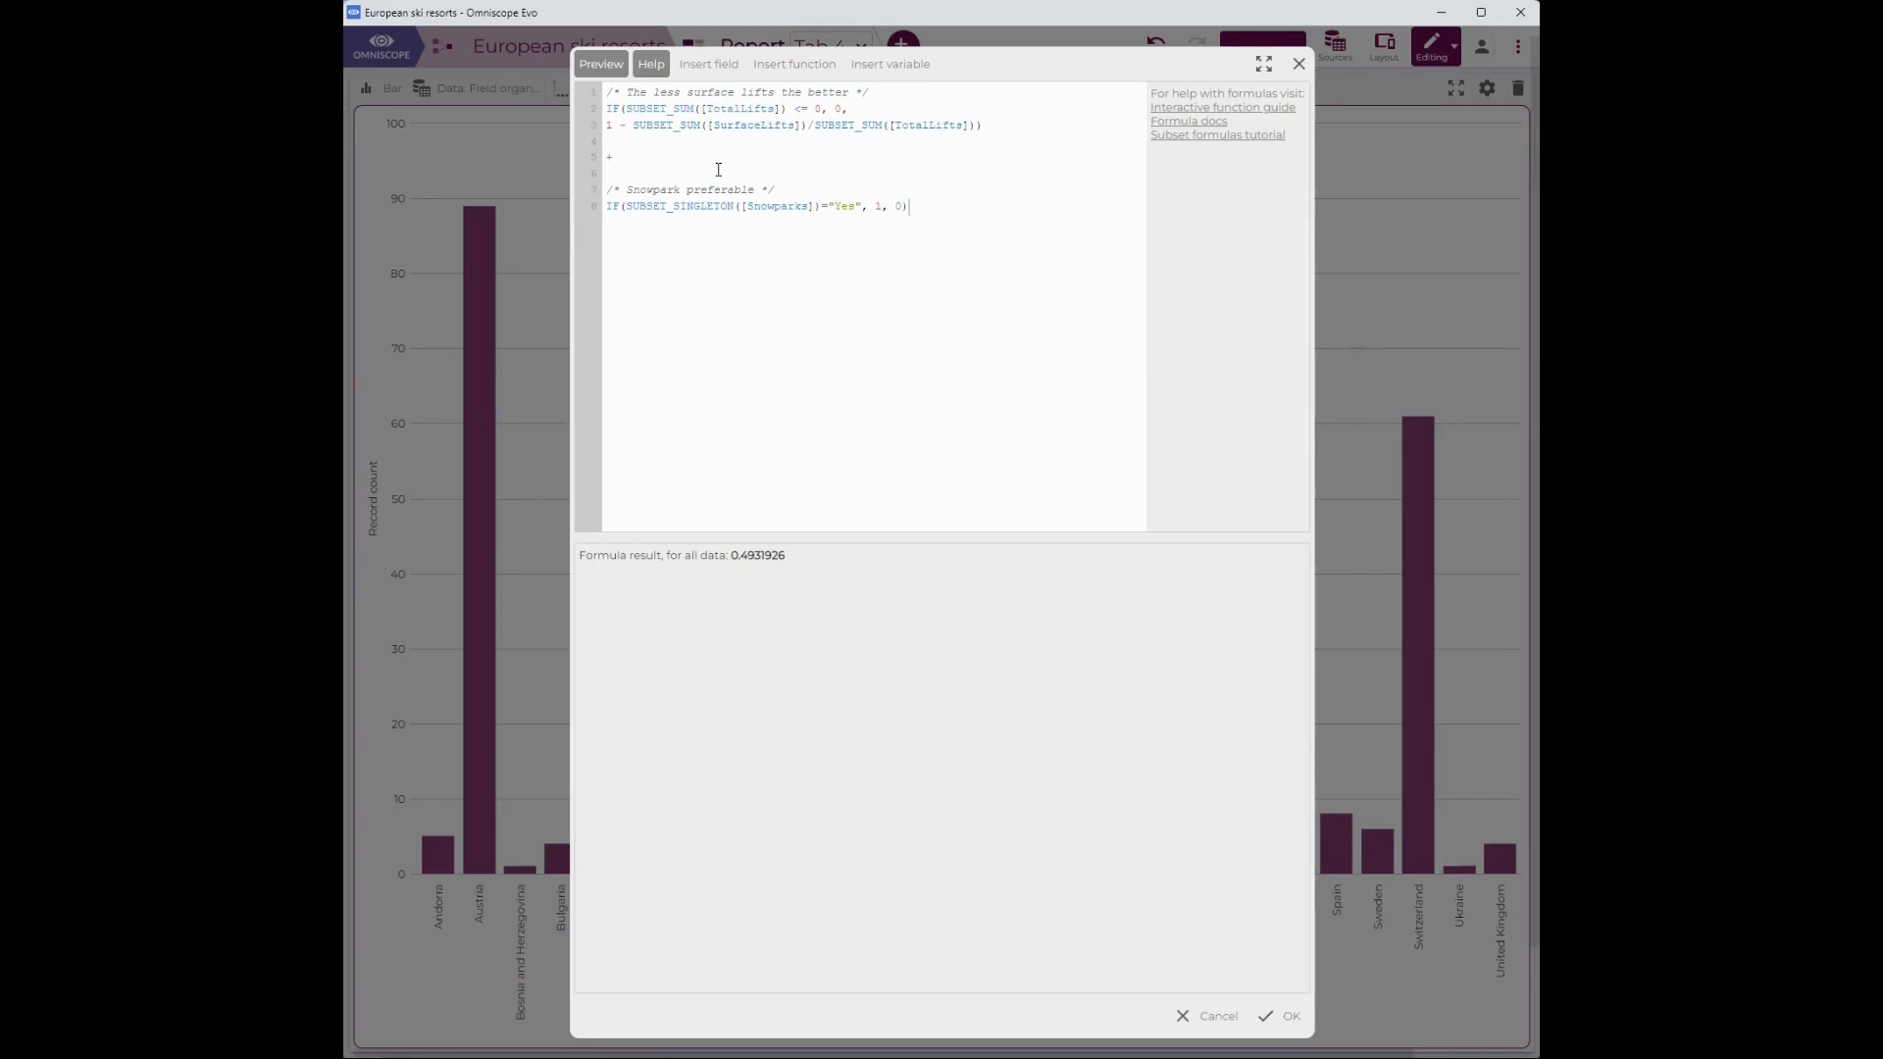
{"action": "left_click", "coordinate": [1274, 1016]}
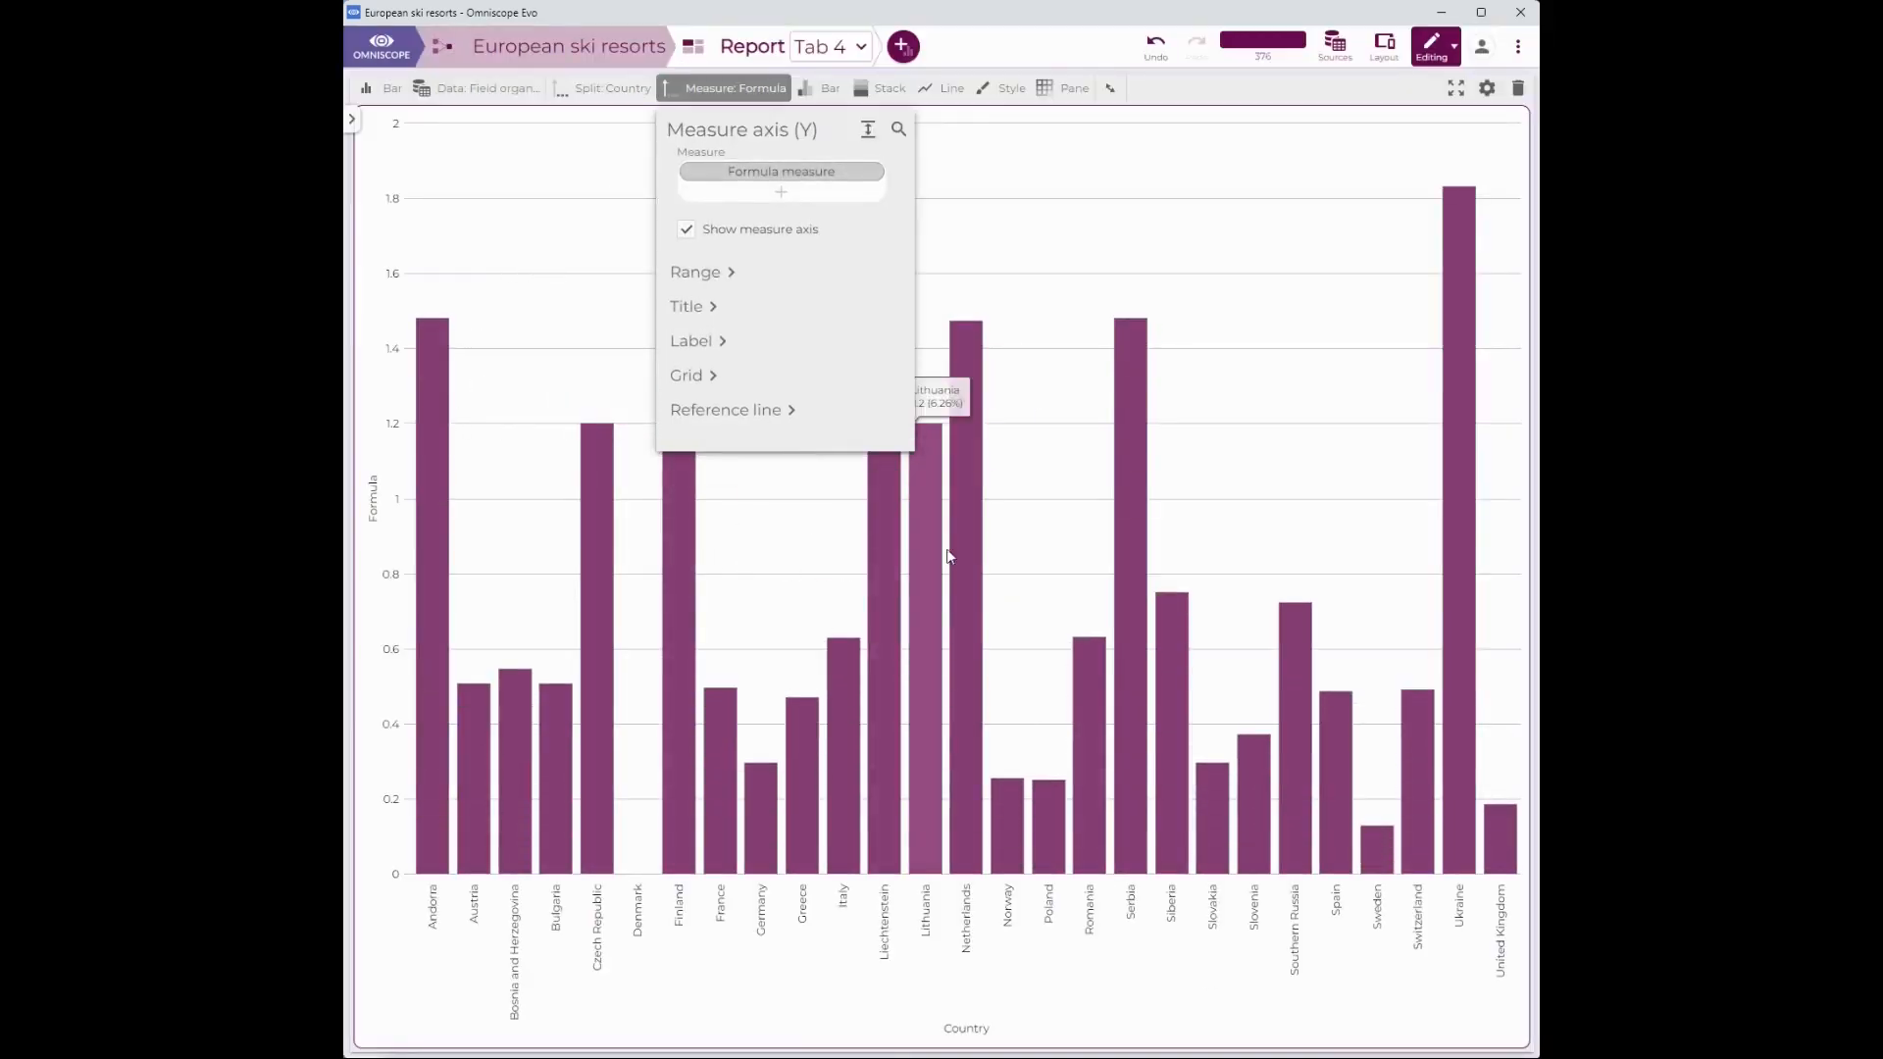
{"action": "left_click", "coordinate": [767, 90]}
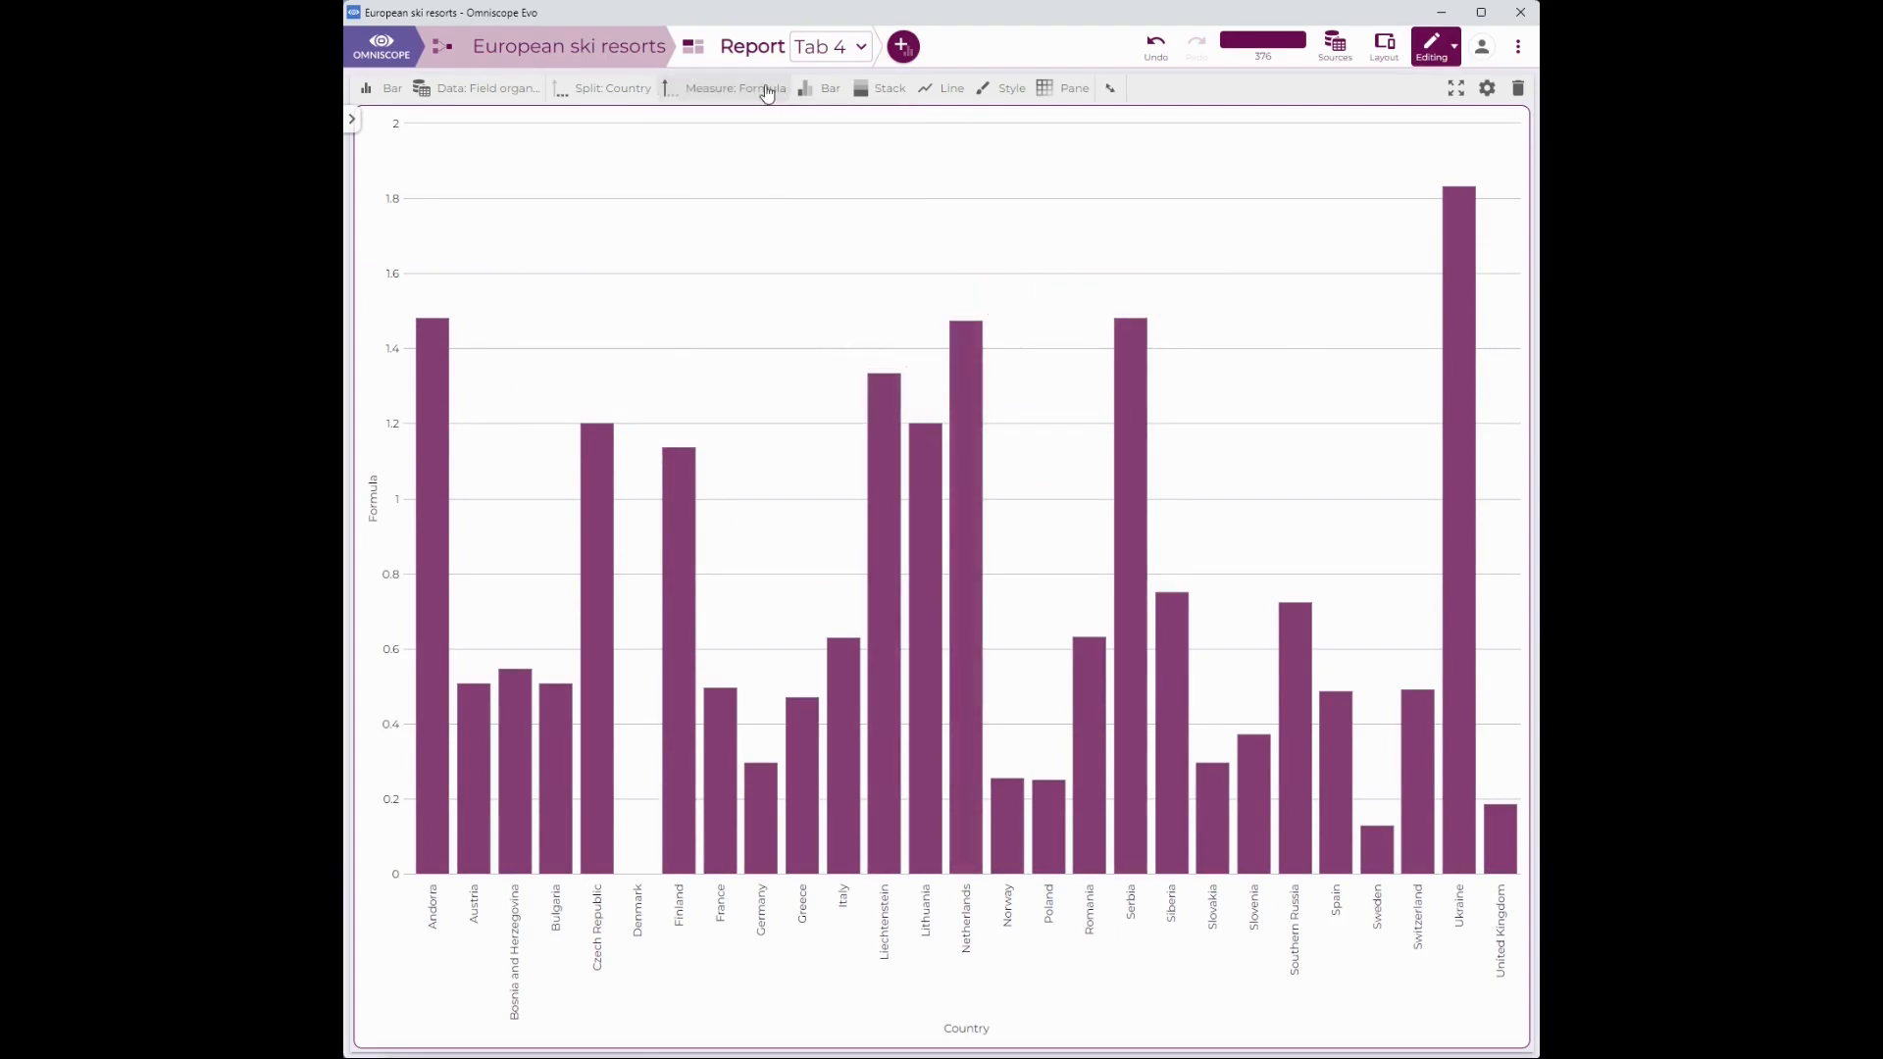
Look at the data model's options for adding a named measure, and close it without changes.
{"action": "left_click", "coordinate": [767, 90]}
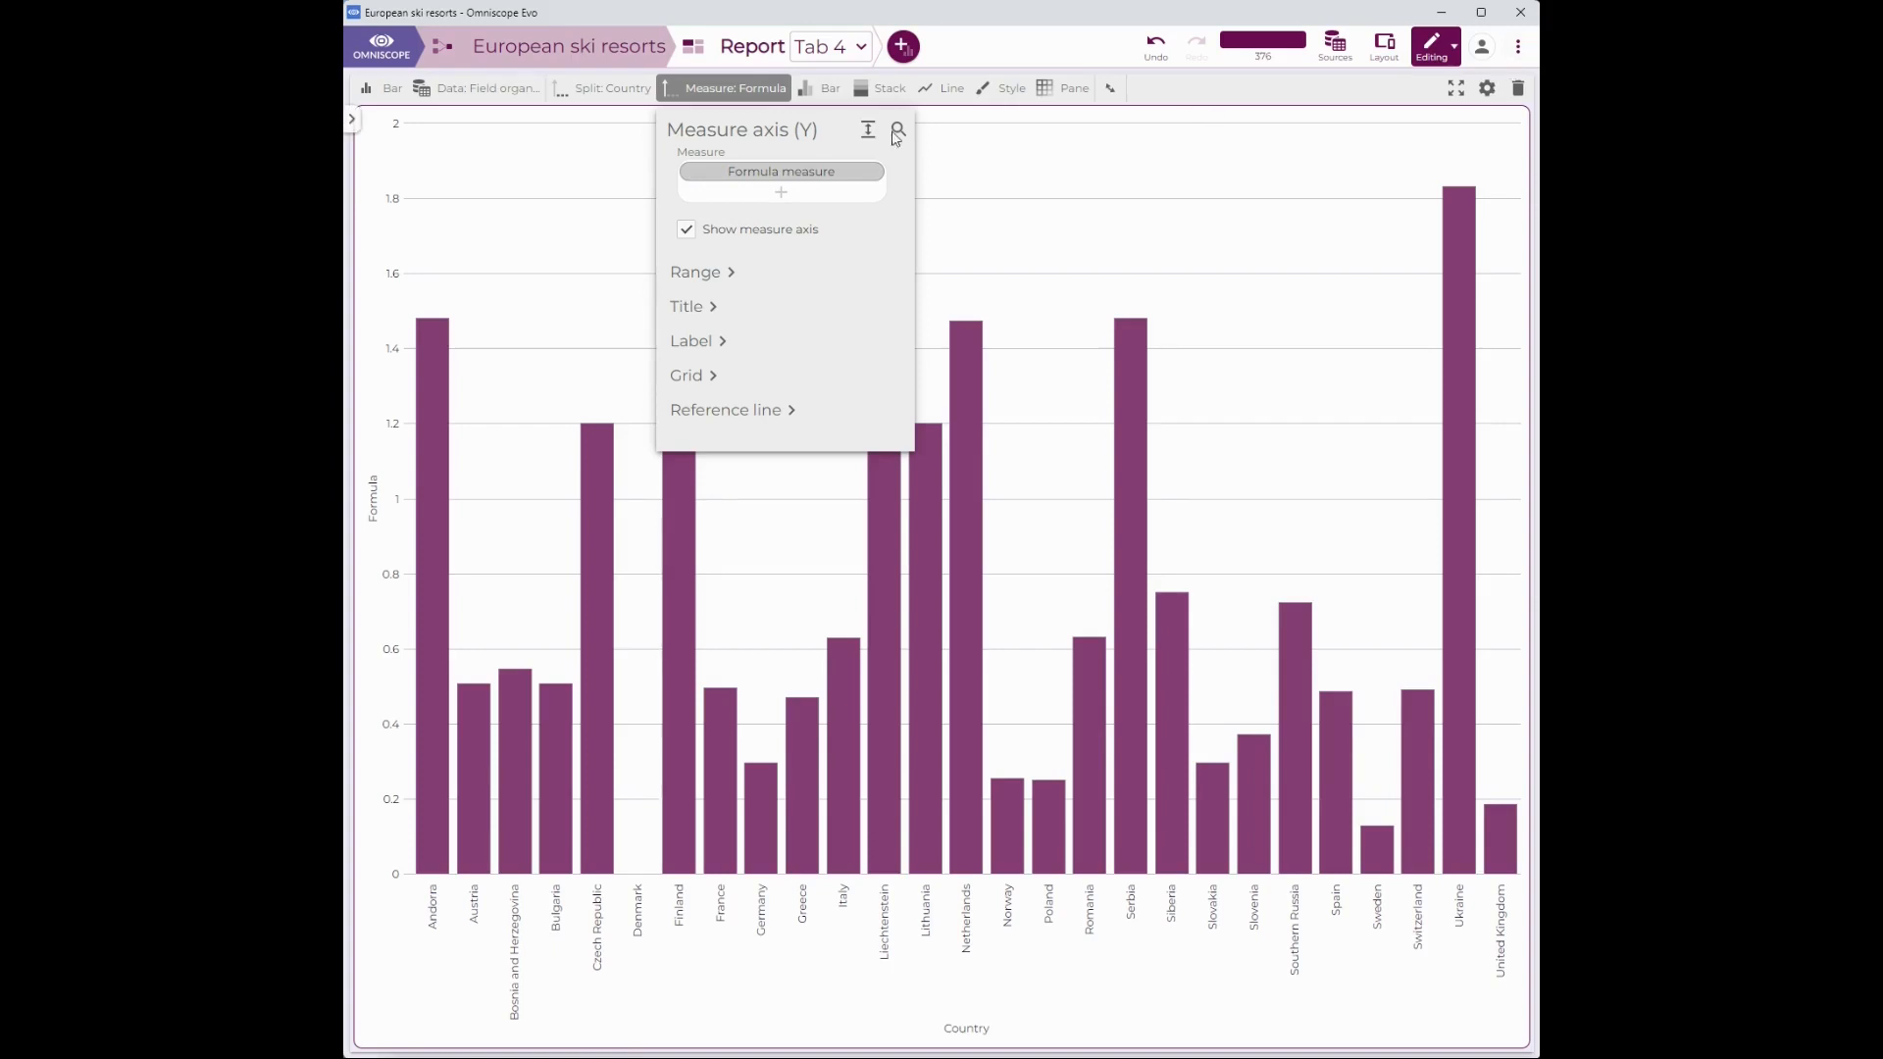
{"action": "left_click", "coordinate": [1518, 47]}
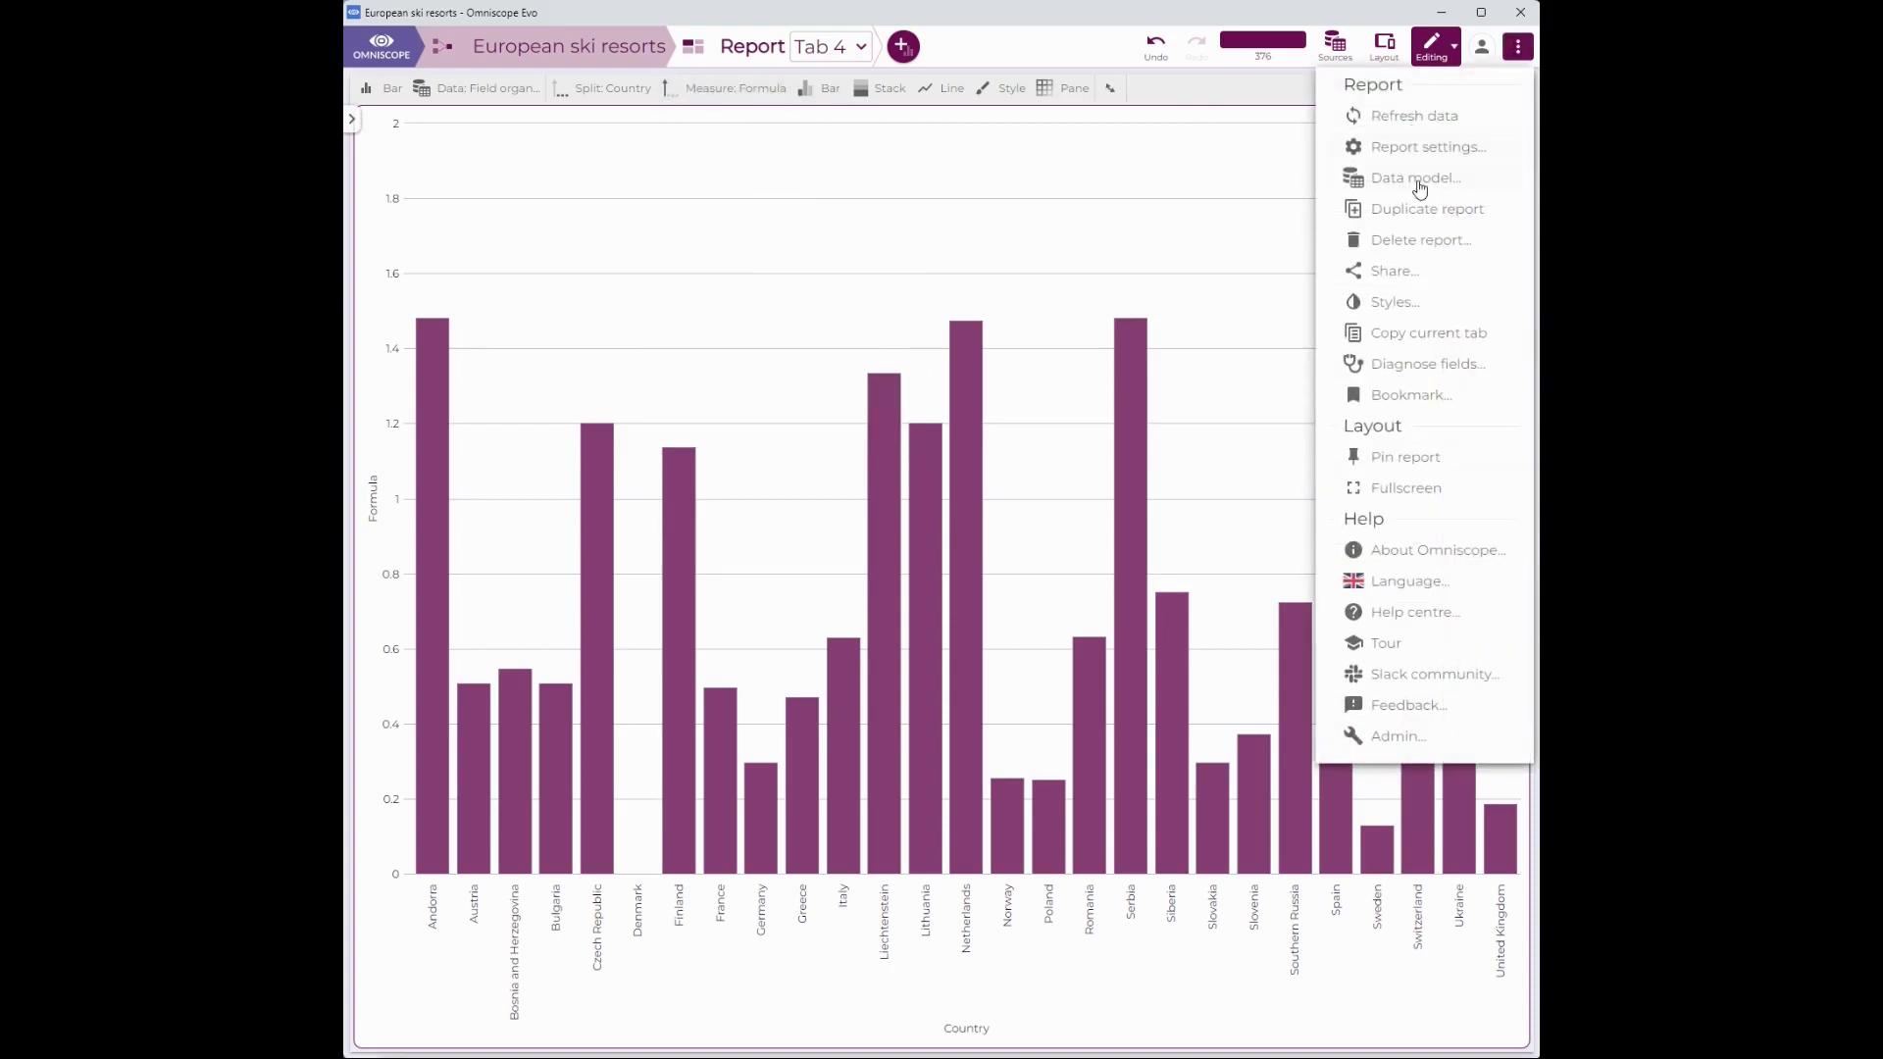
{"action": "left_click", "coordinate": [1397, 183]}
{"action": "left_click", "coordinate": [1033, 130]}
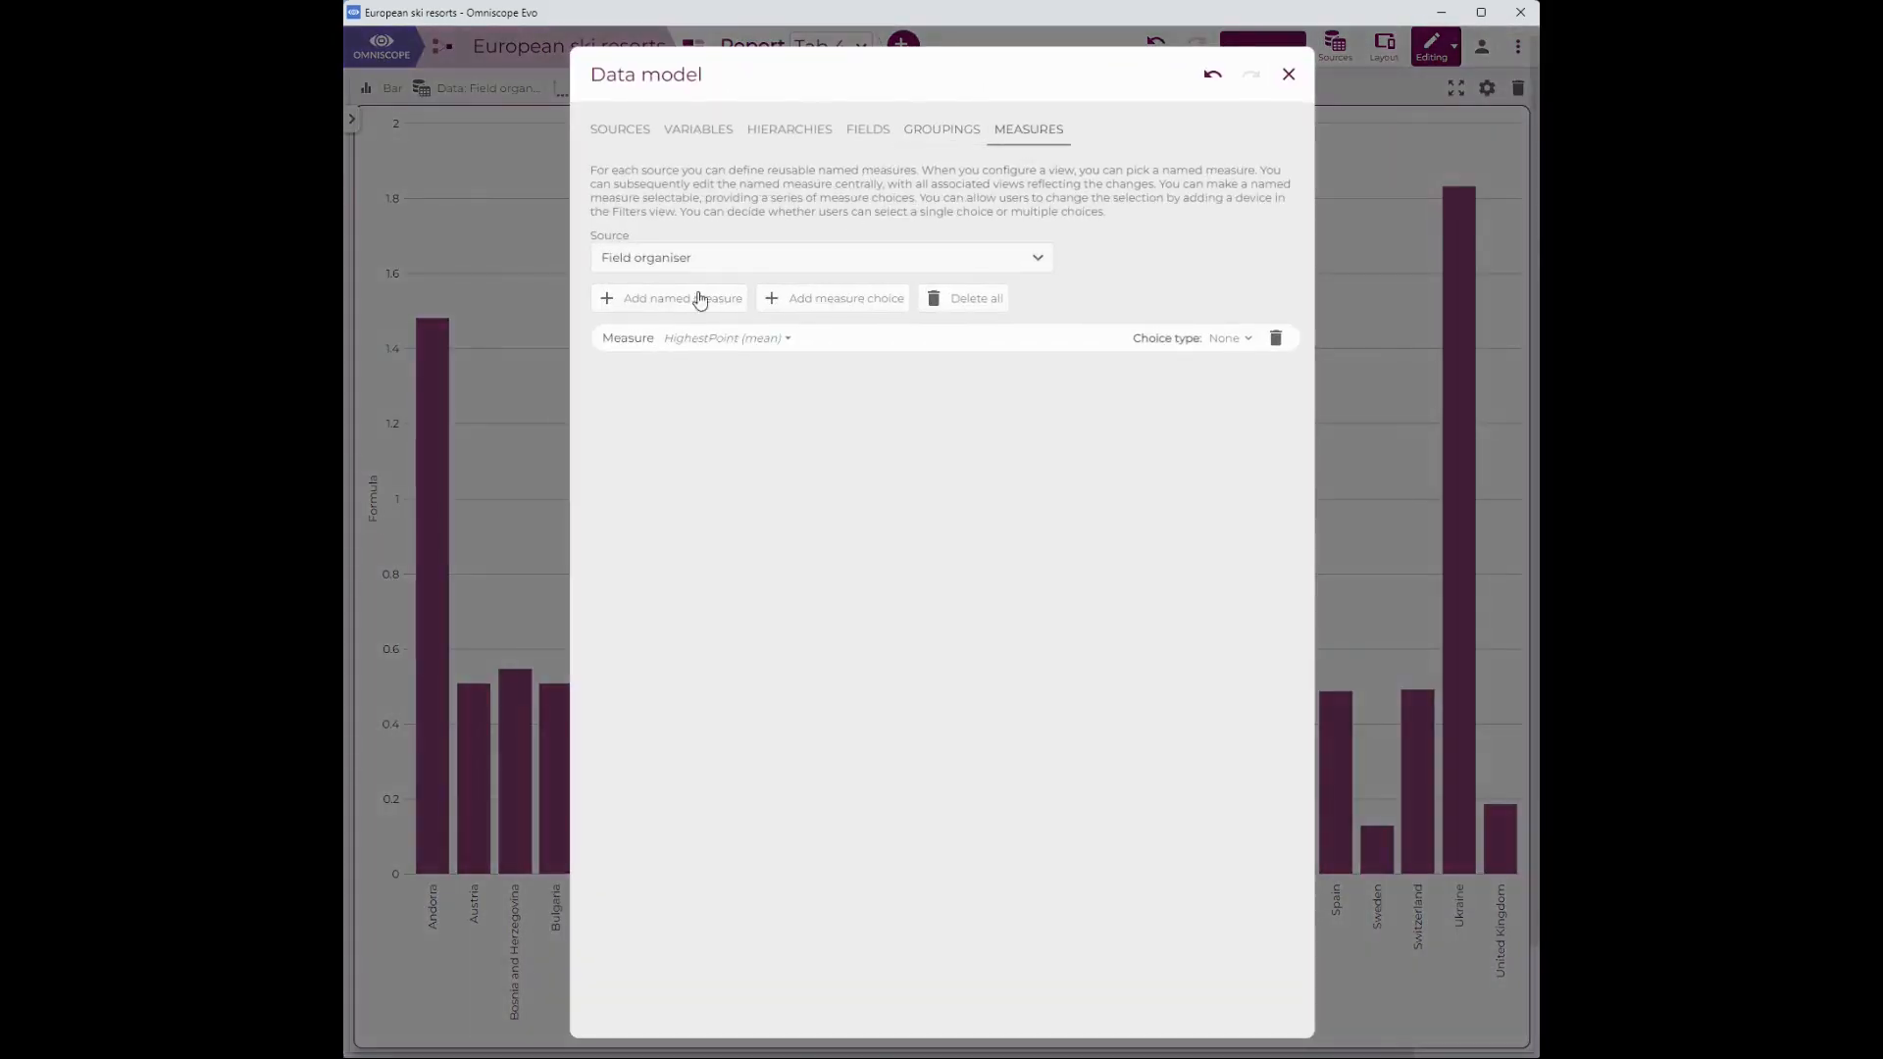
{"action": "left_click", "coordinate": [1289, 76]}
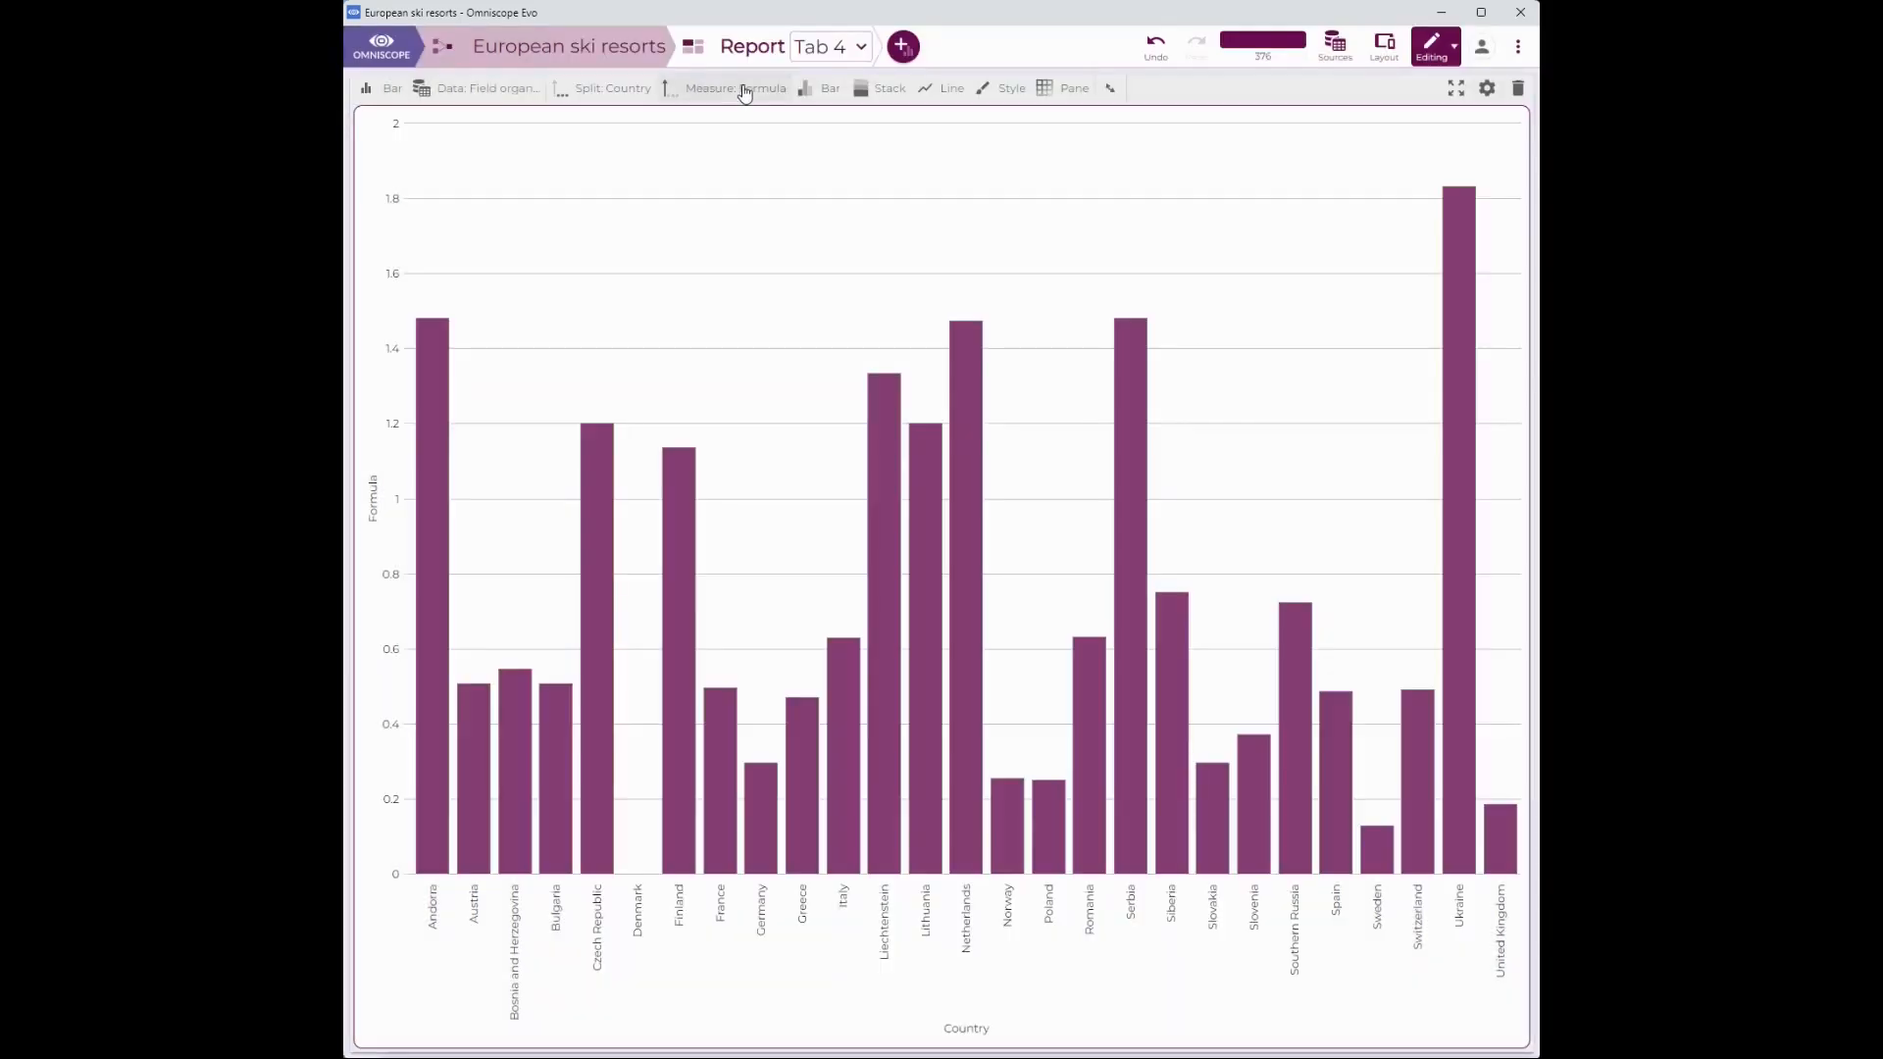
Save the bar chart's formula measure as a named measure called "Snowboard score".
{"action": "left_click", "coordinate": [744, 91]}
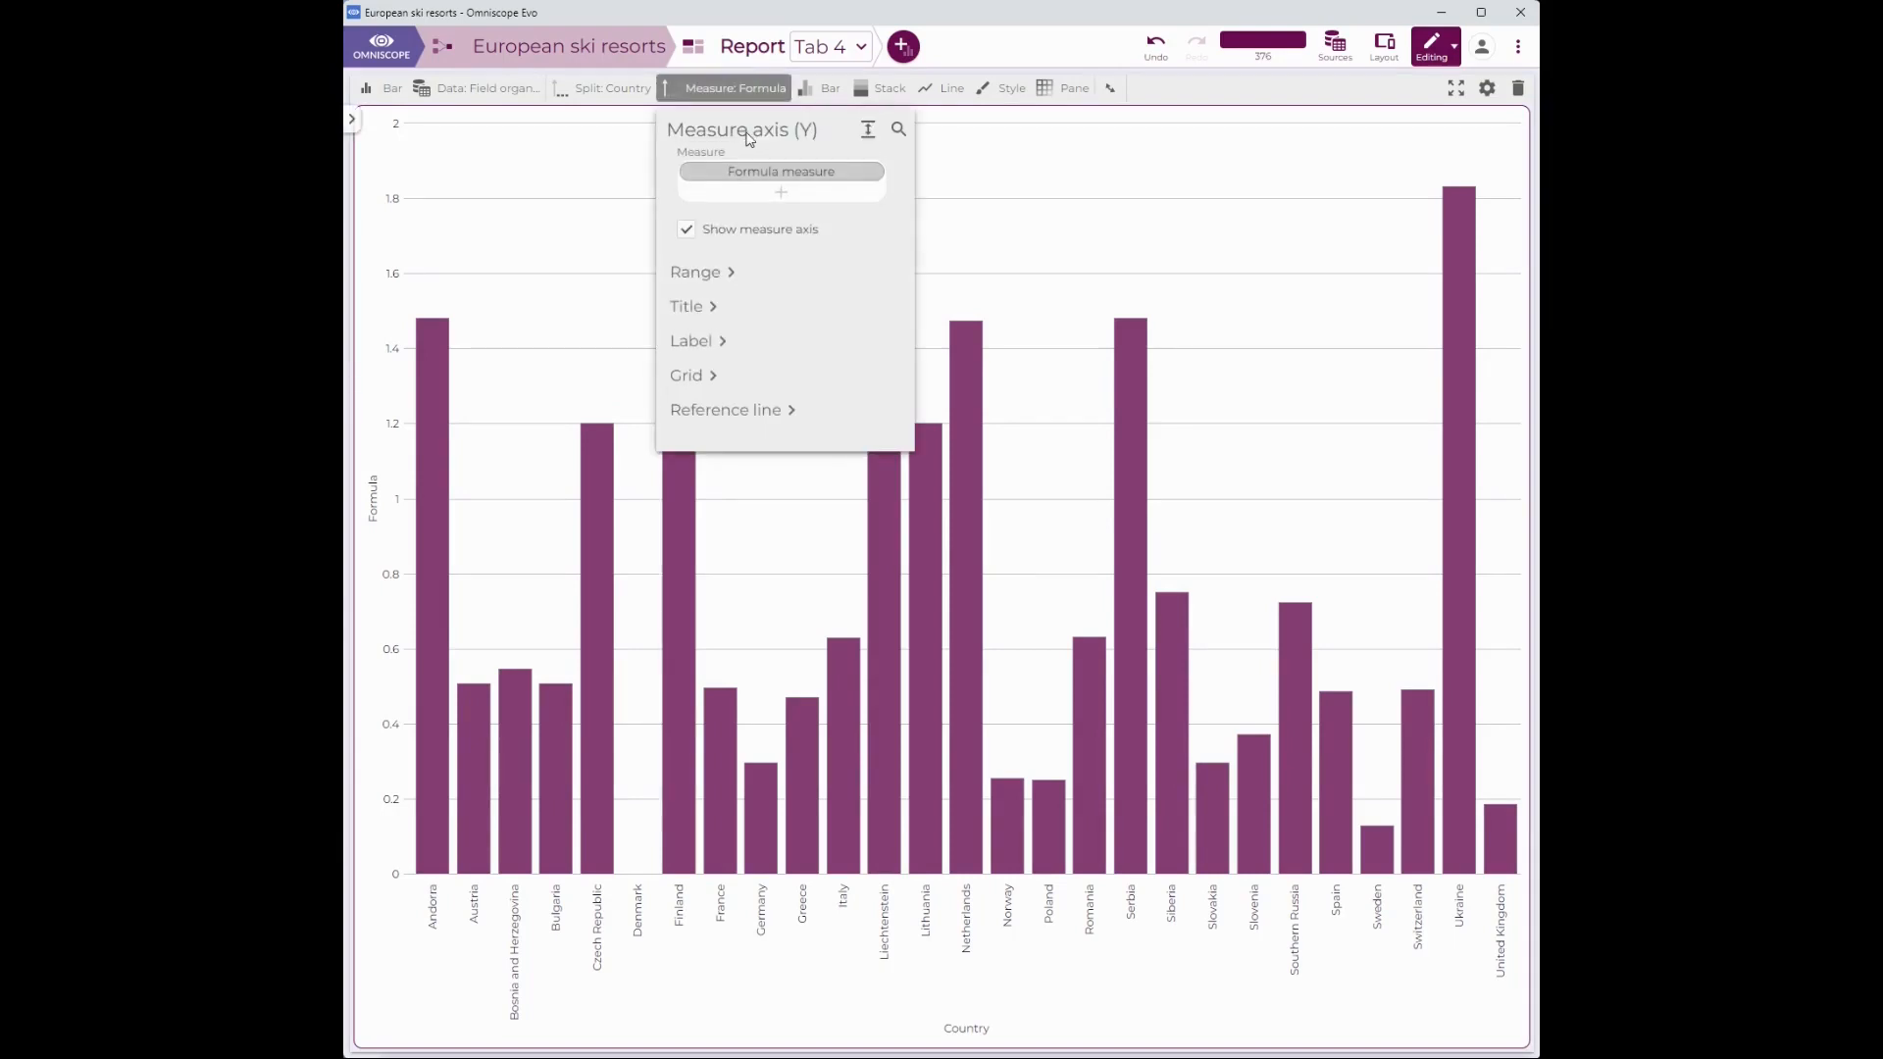
{"action": "left_click", "coordinate": [761, 169]}
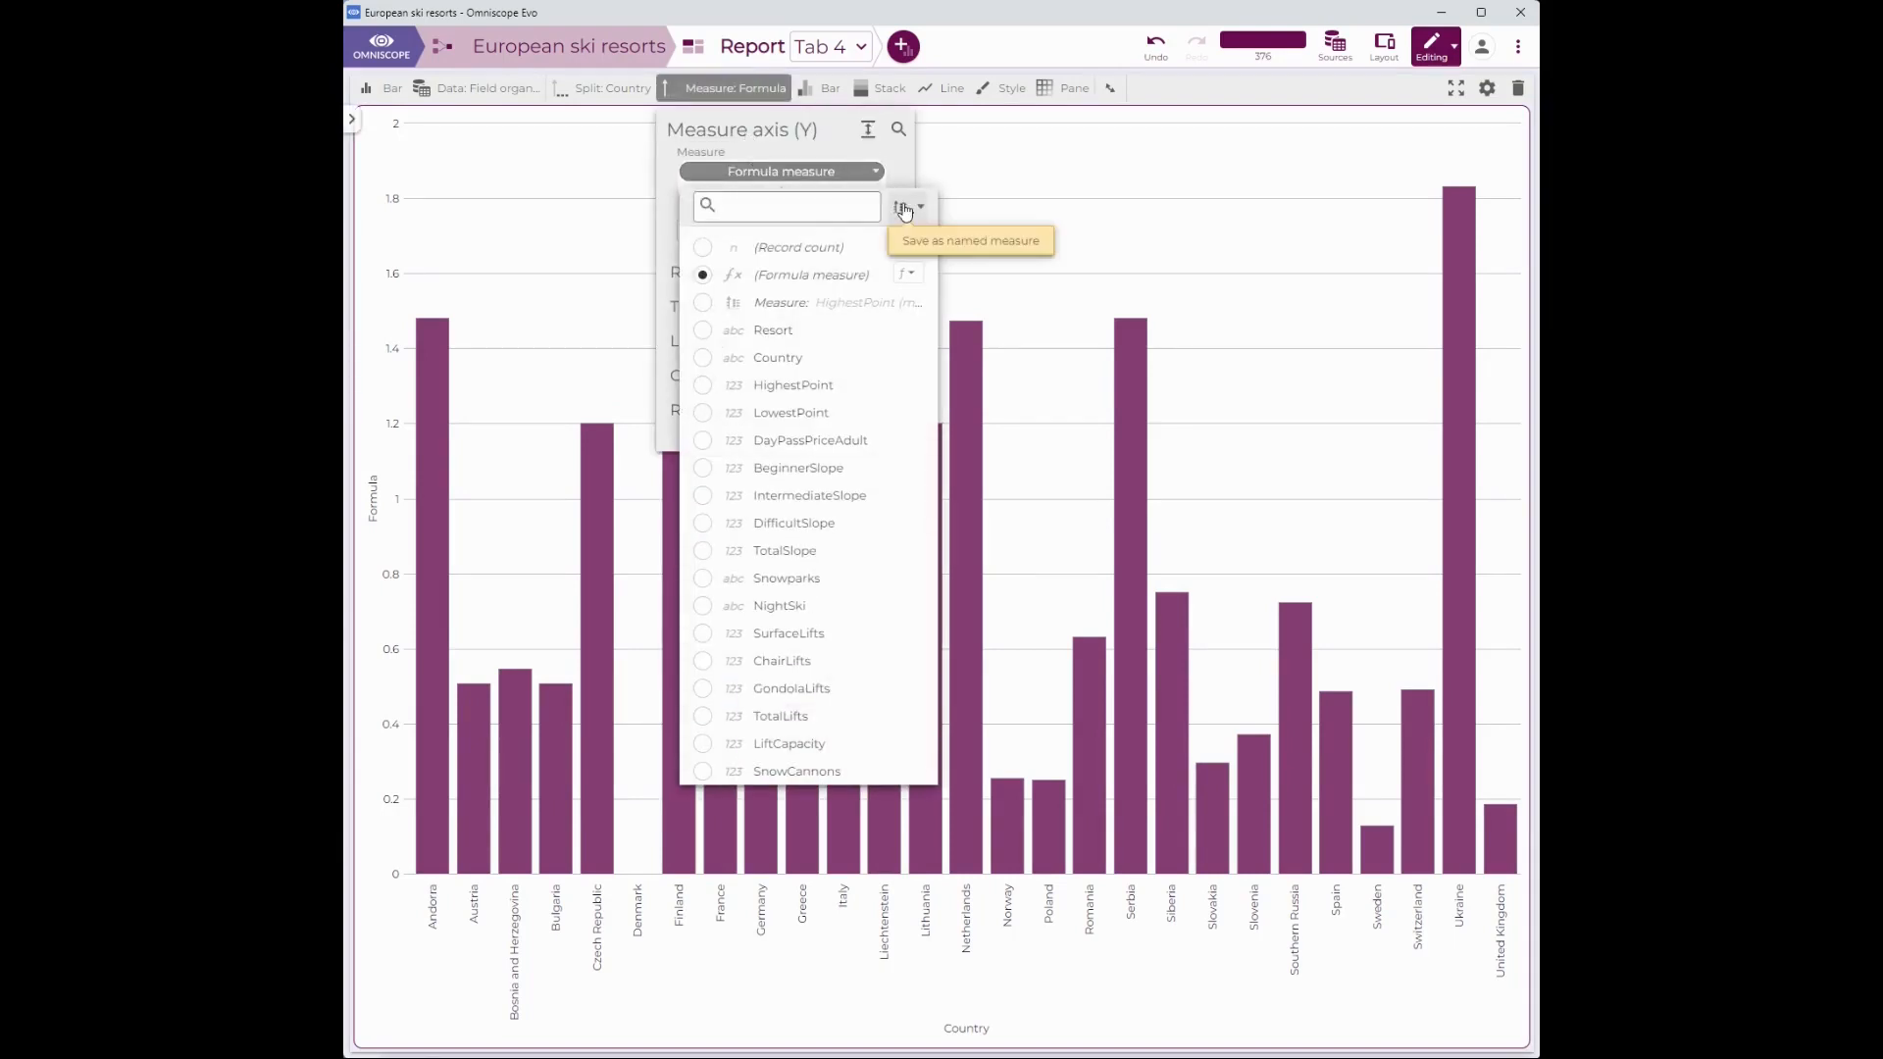
{"action": "left_click", "coordinate": [905, 209]}
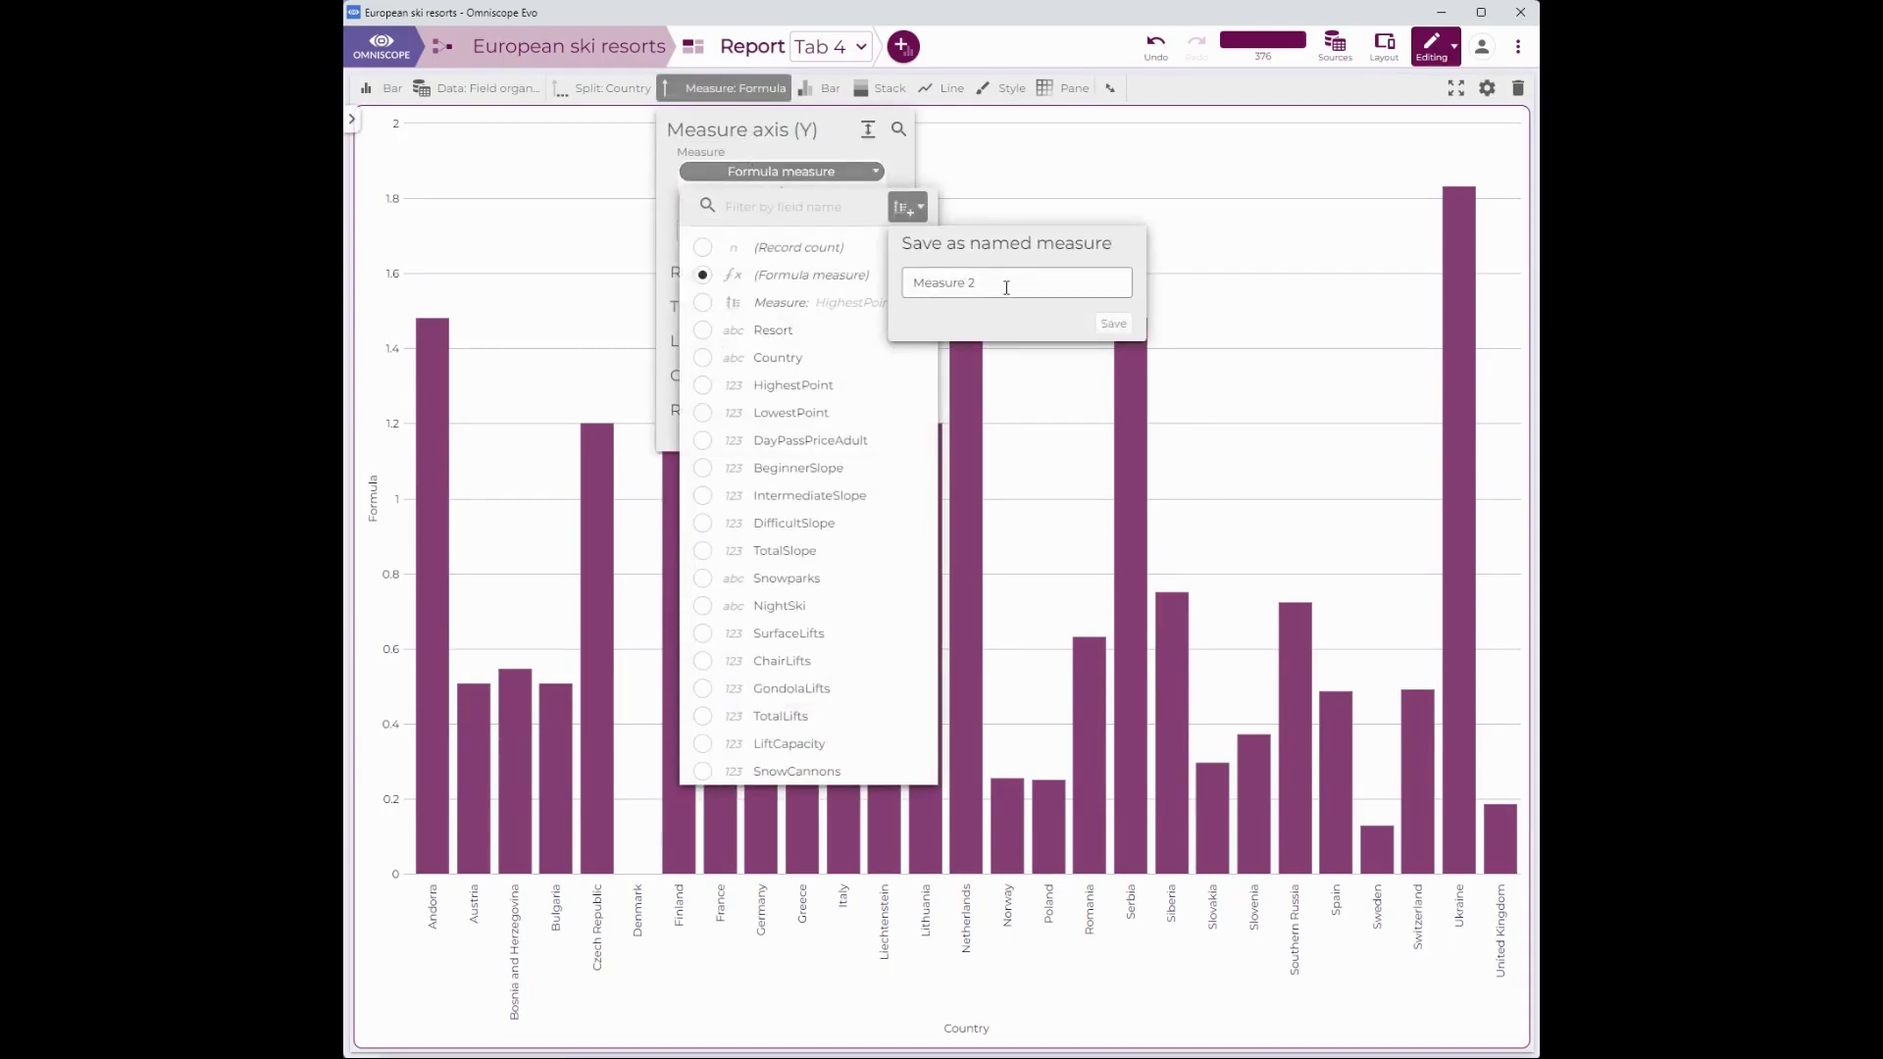
{"action": "type", "text": "Snowboard score"}
{"action": "left_click", "coordinate": [1112, 323]}
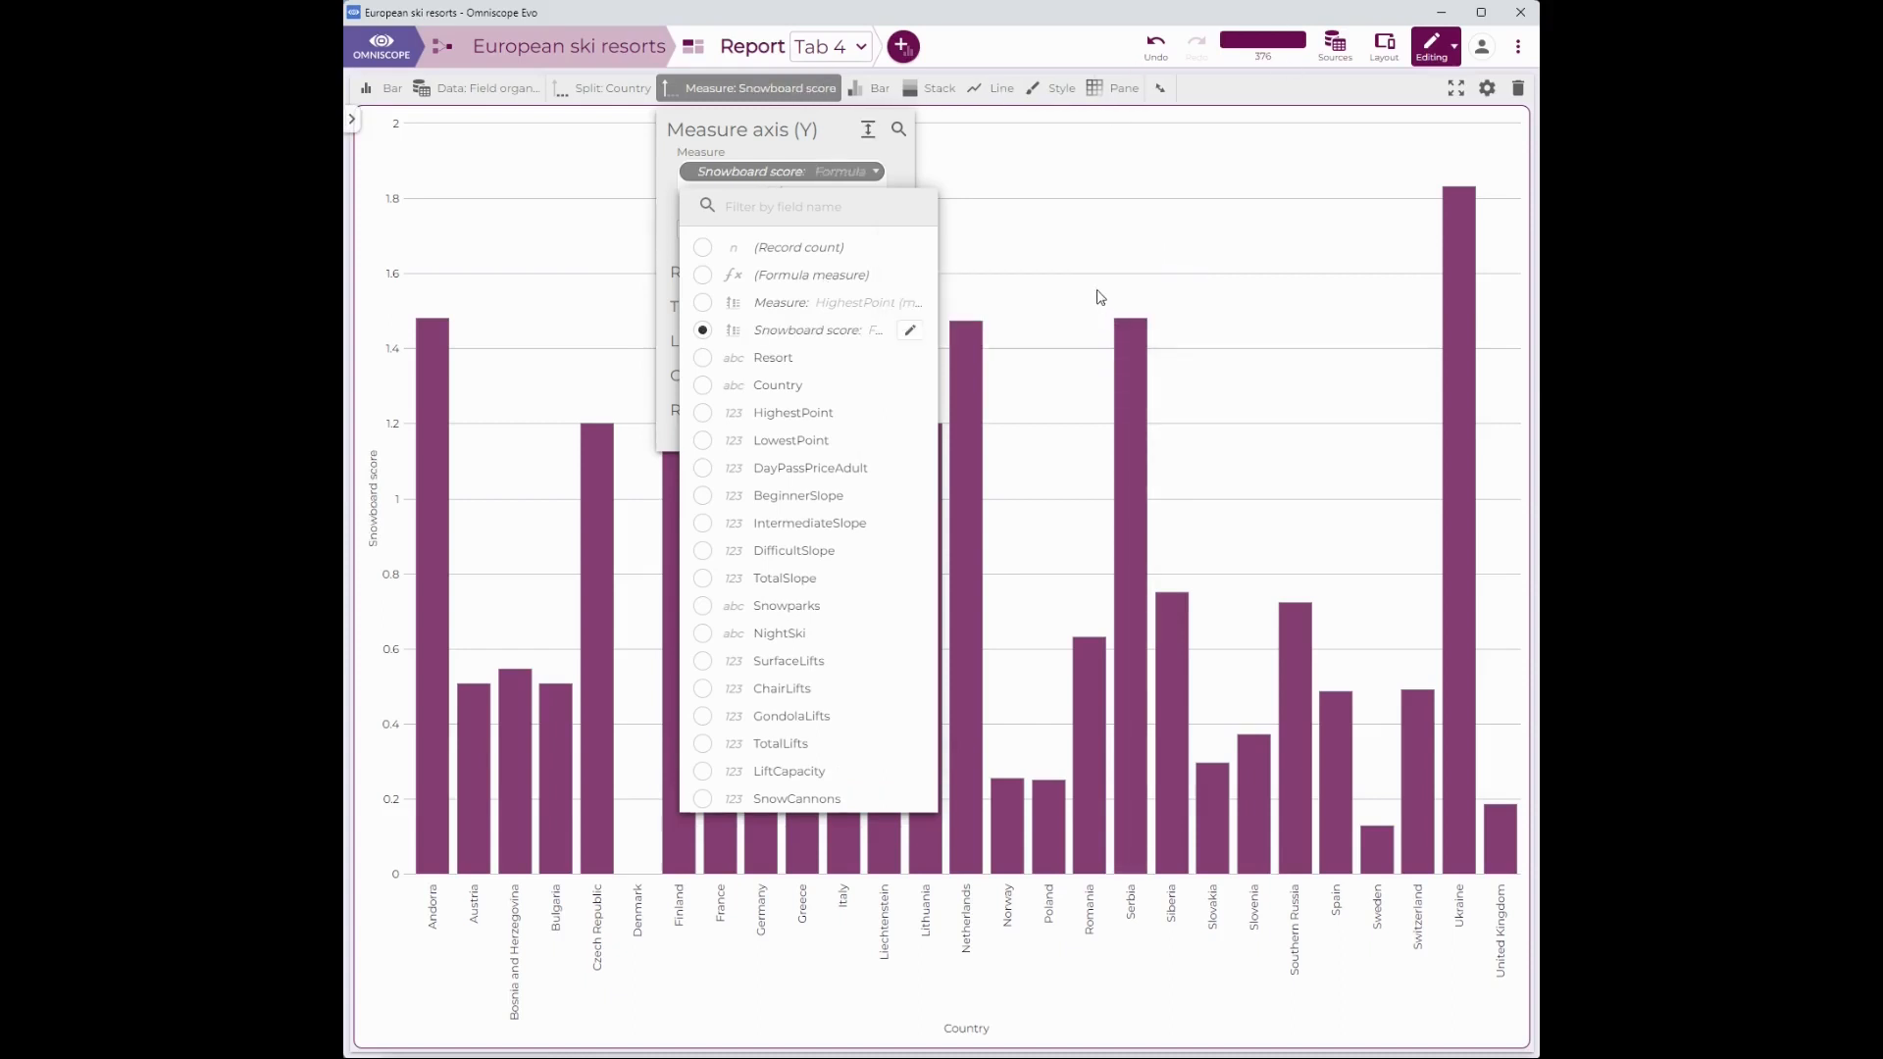
Check the Snowboard score entry among the data model's named measures and close the data model.
{"action": "left_click", "coordinate": [1518, 46]}
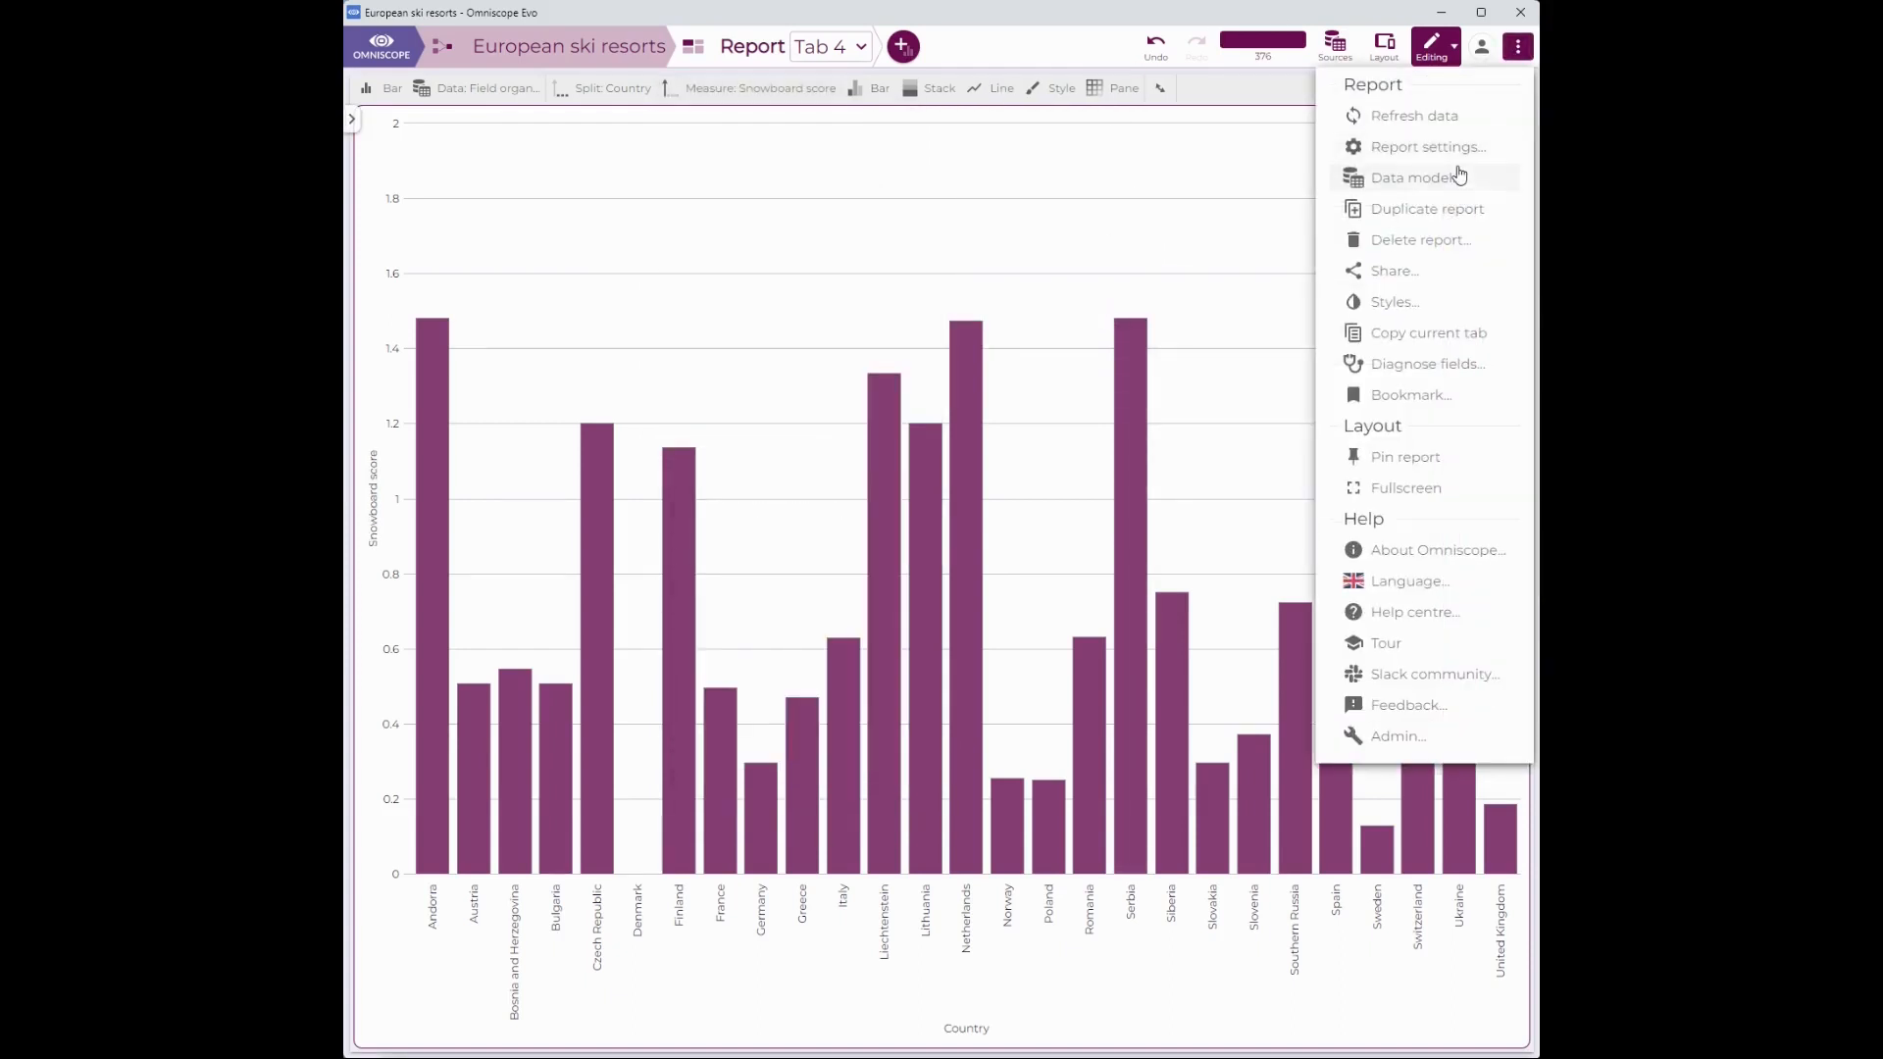
{"action": "left_click", "coordinate": [1458, 177]}
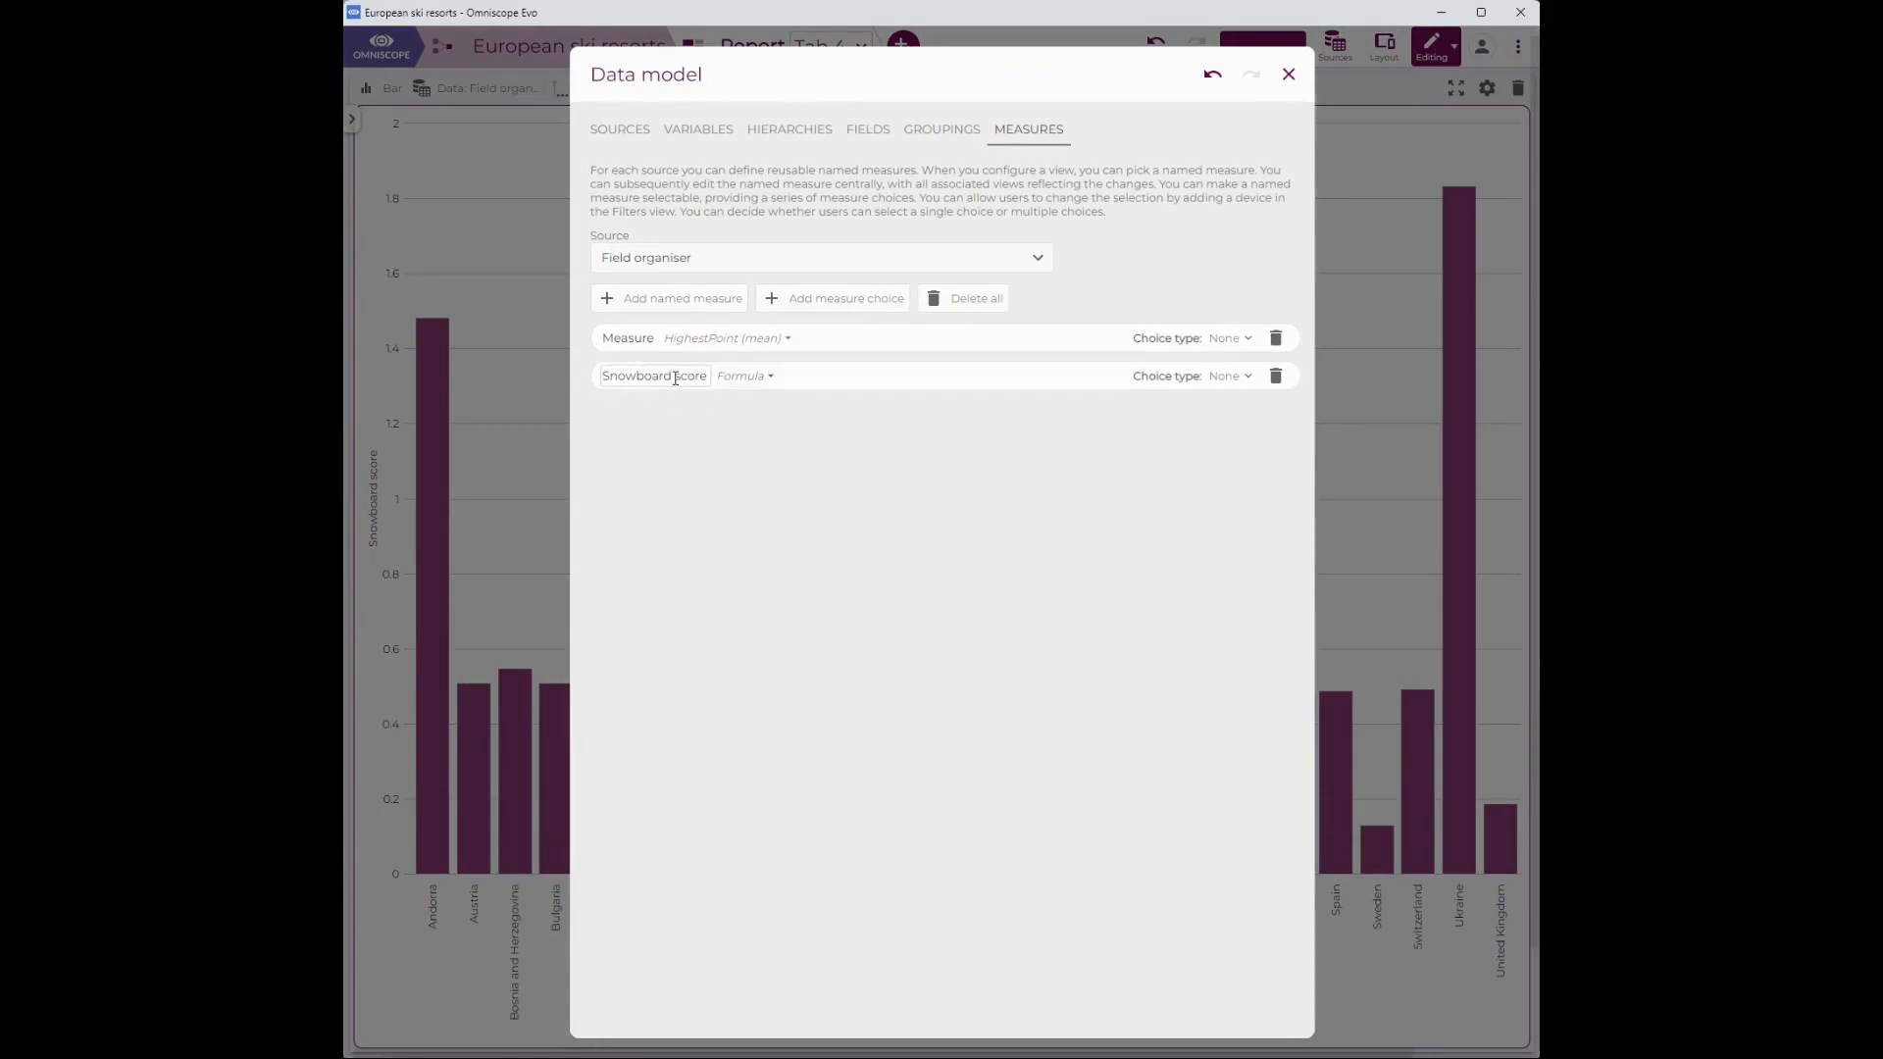
{"action": "left_click", "coordinate": [1289, 74]}
Add a Pie view beside the Snowboard score bar chart and split it by the Country field.
{"action": "left_click", "coordinate": [903, 46]}
{"action": "left_click", "coordinate": [1157, 480]}
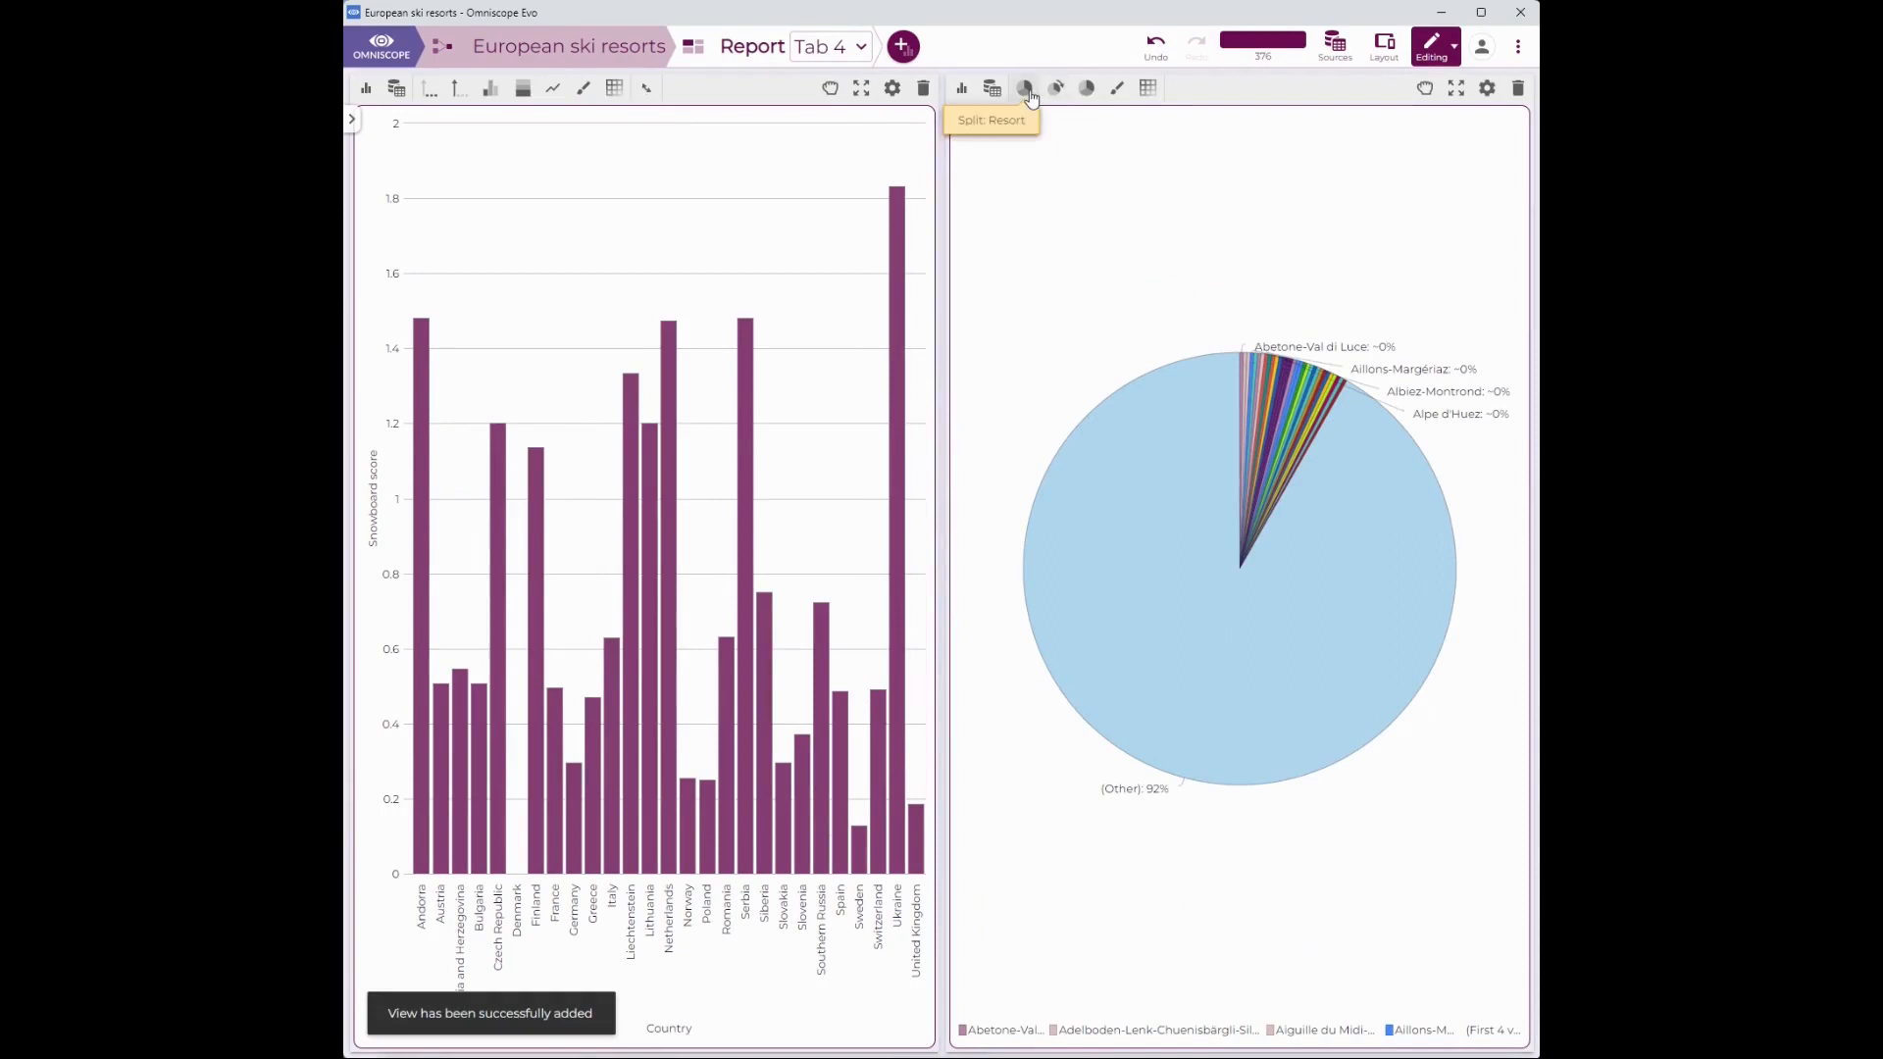
{"action": "left_click", "coordinate": [1024, 87]}
{"action": "left_click", "coordinate": [946, 169]}
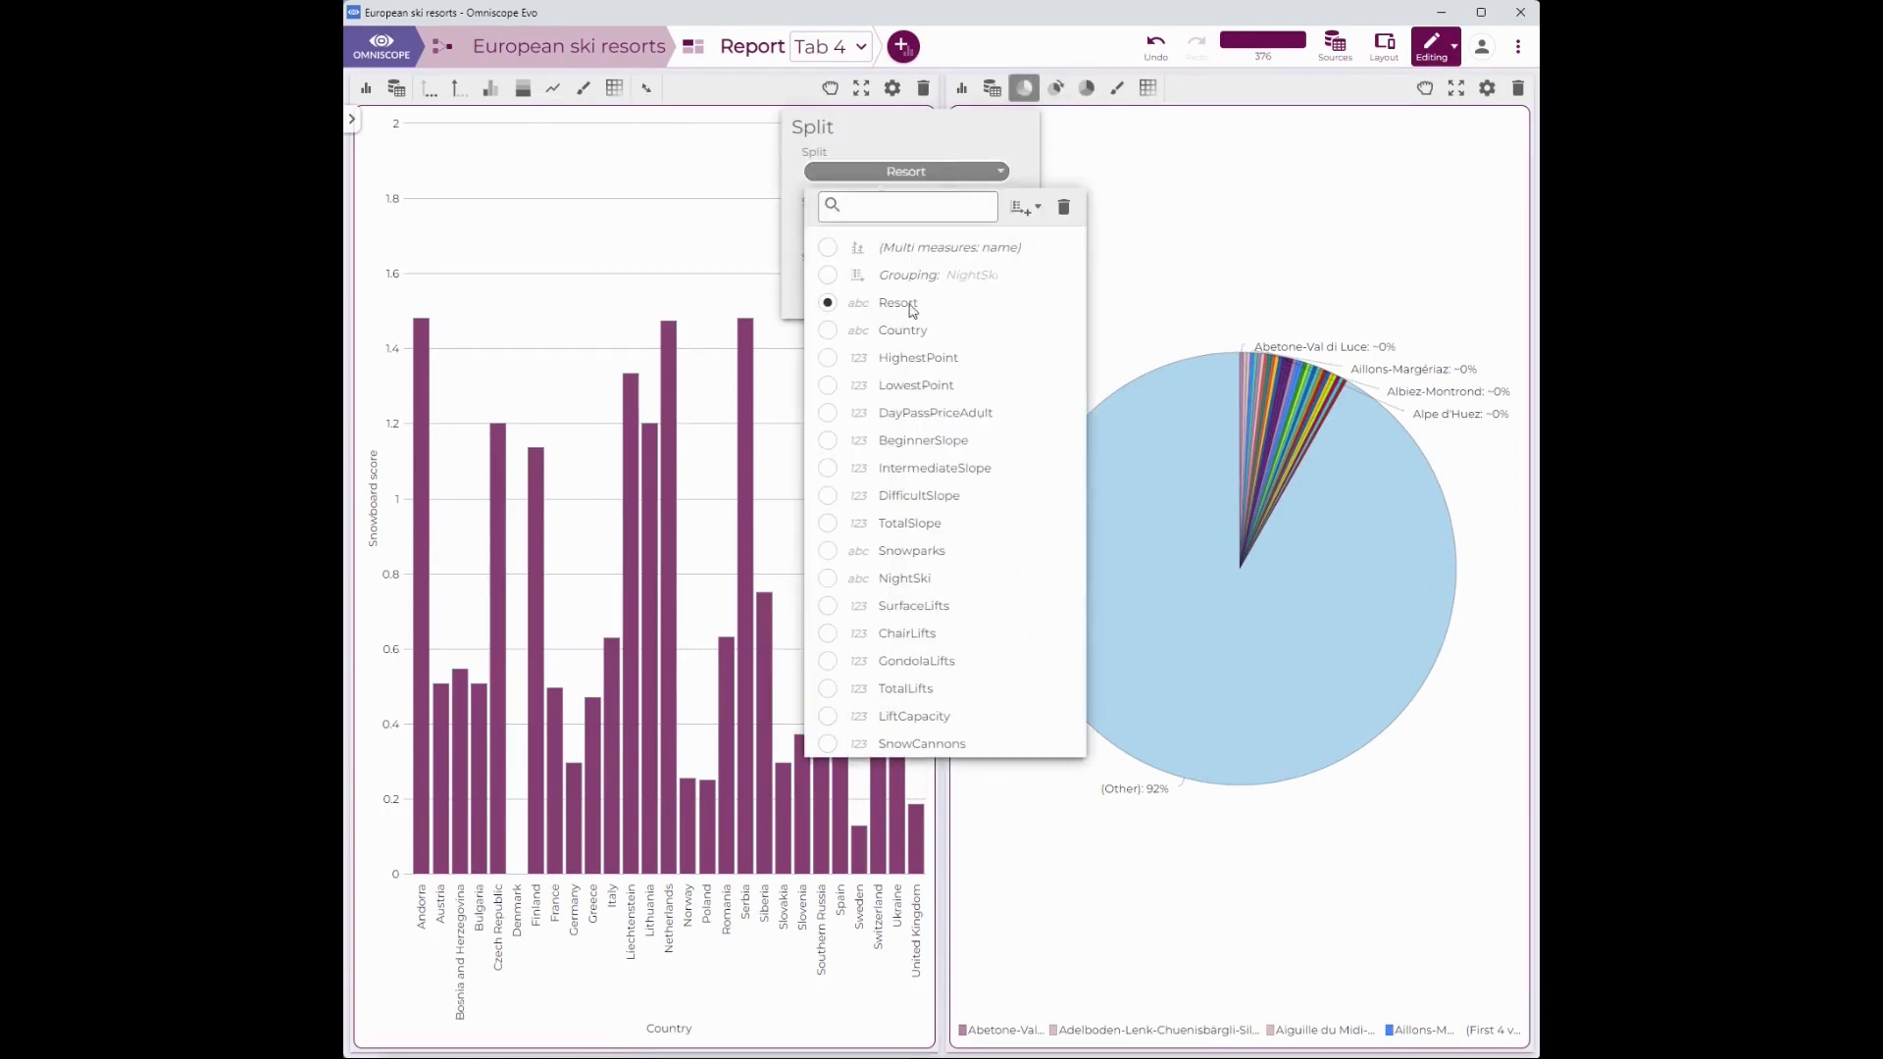
{"action": "left_click", "coordinate": [902, 333]}
Set the pie chart's measure to the named measure Snowboard score.
{"action": "left_click", "coordinate": [1055, 91]}
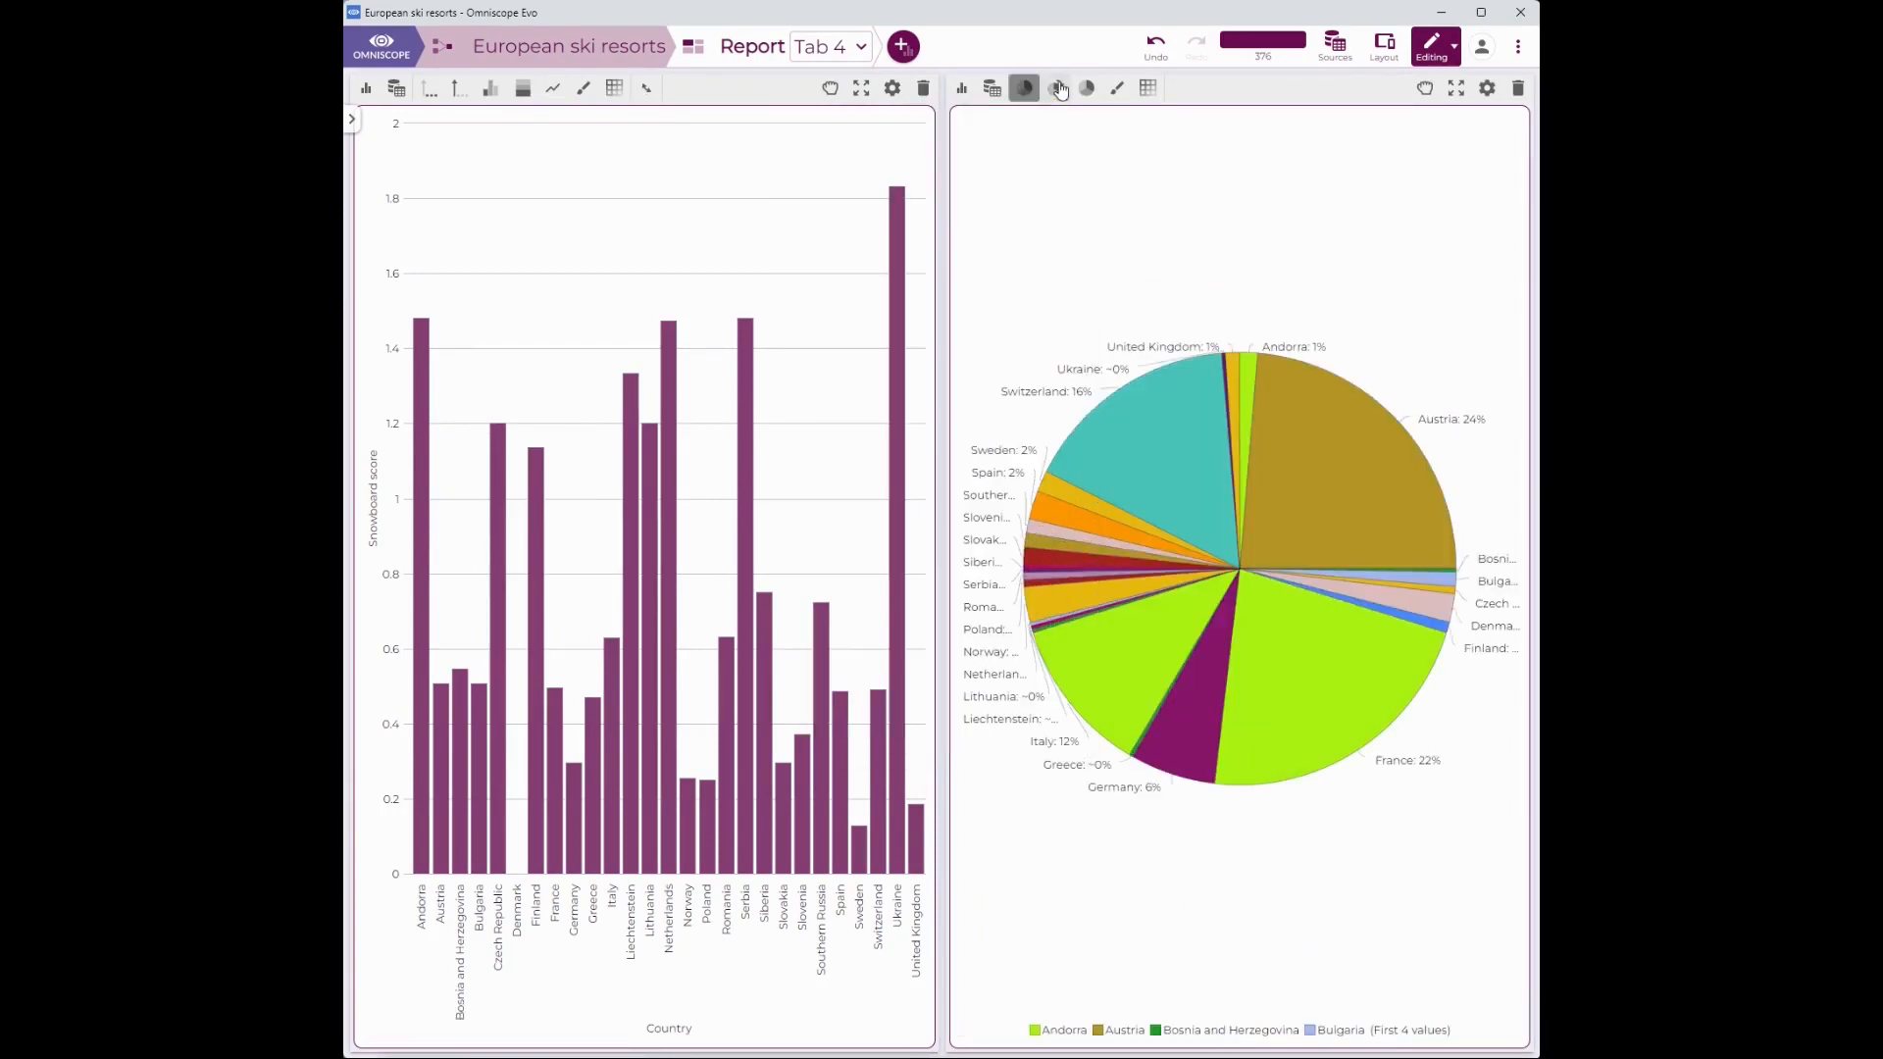
{"action": "left_click", "coordinate": [953, 173]}
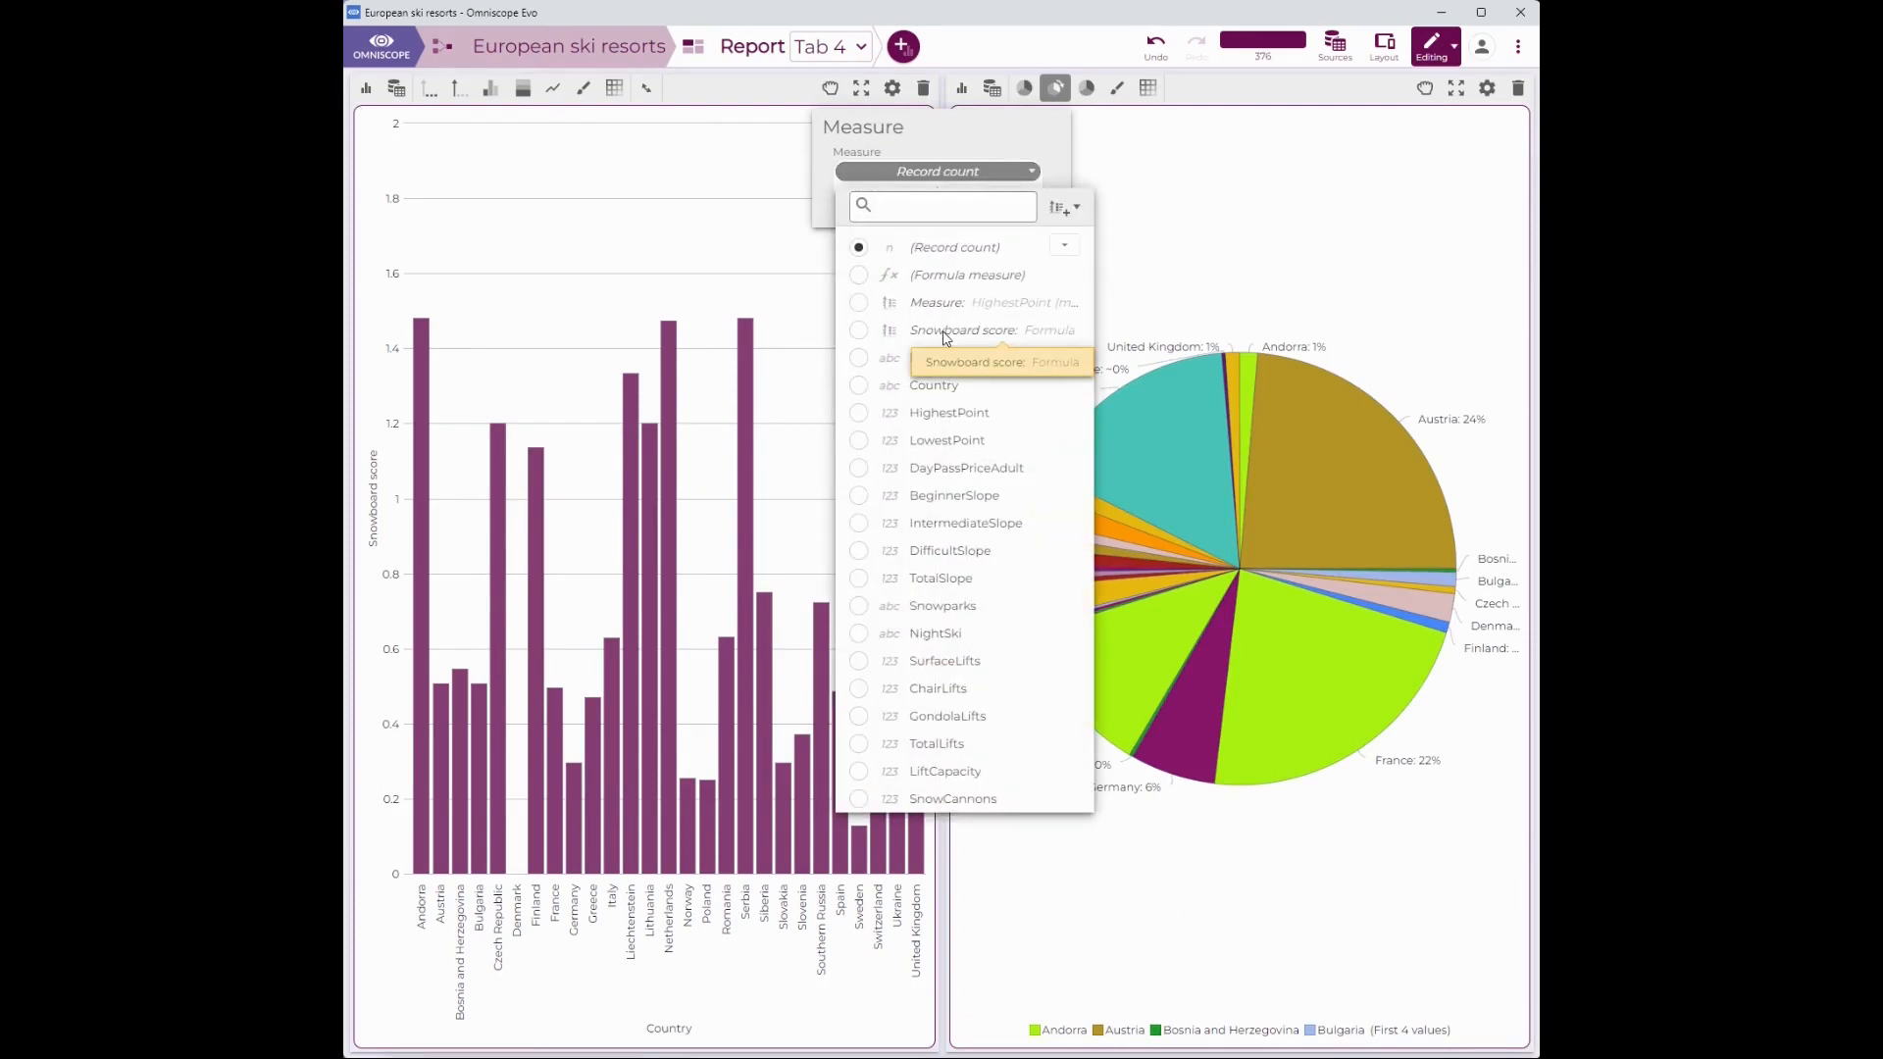
{"action": "left_click", "coordinate": [948, 333]}
{"action": "left_click", "coordinate": [1418, 197]}
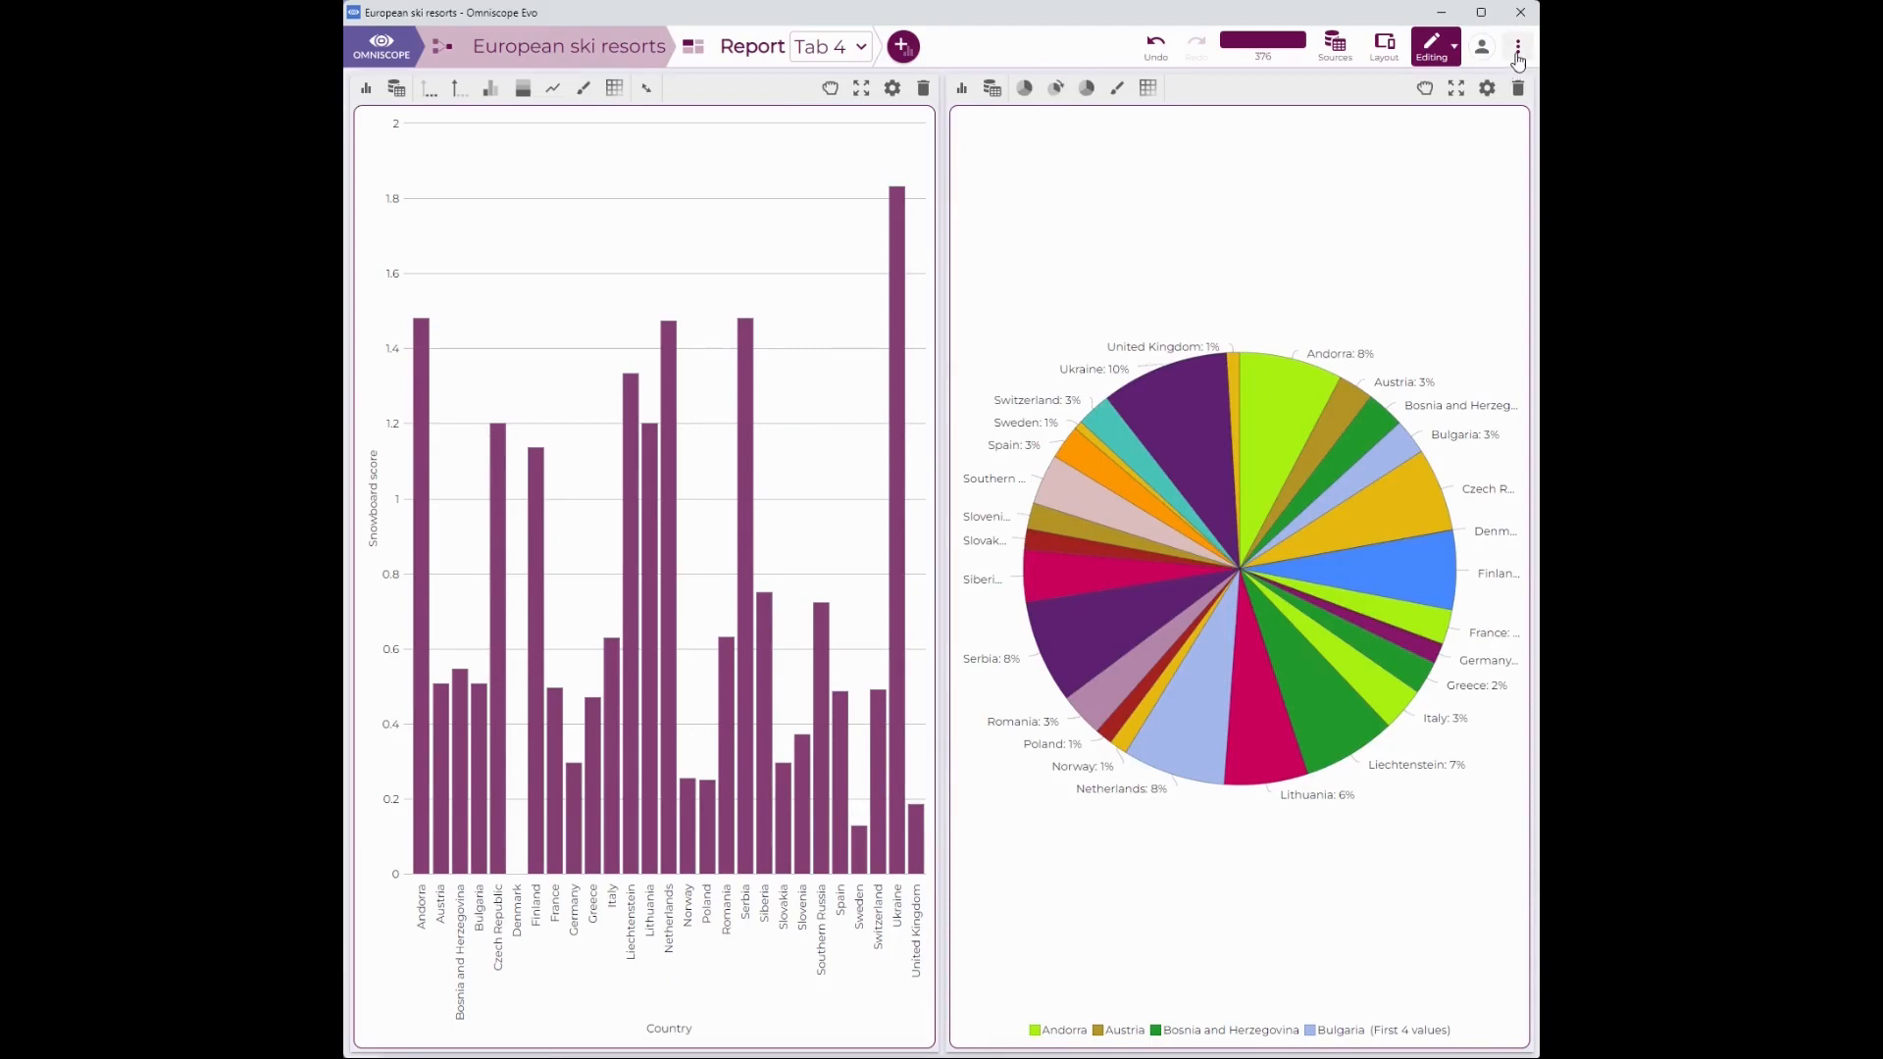
Edit the formula of the named measure Snowboard score centrally in the data model.
{"action": "left_click", "coordinate": [1517, 59]}
{"action": "left_click", "coordinate": [1430, 178]}
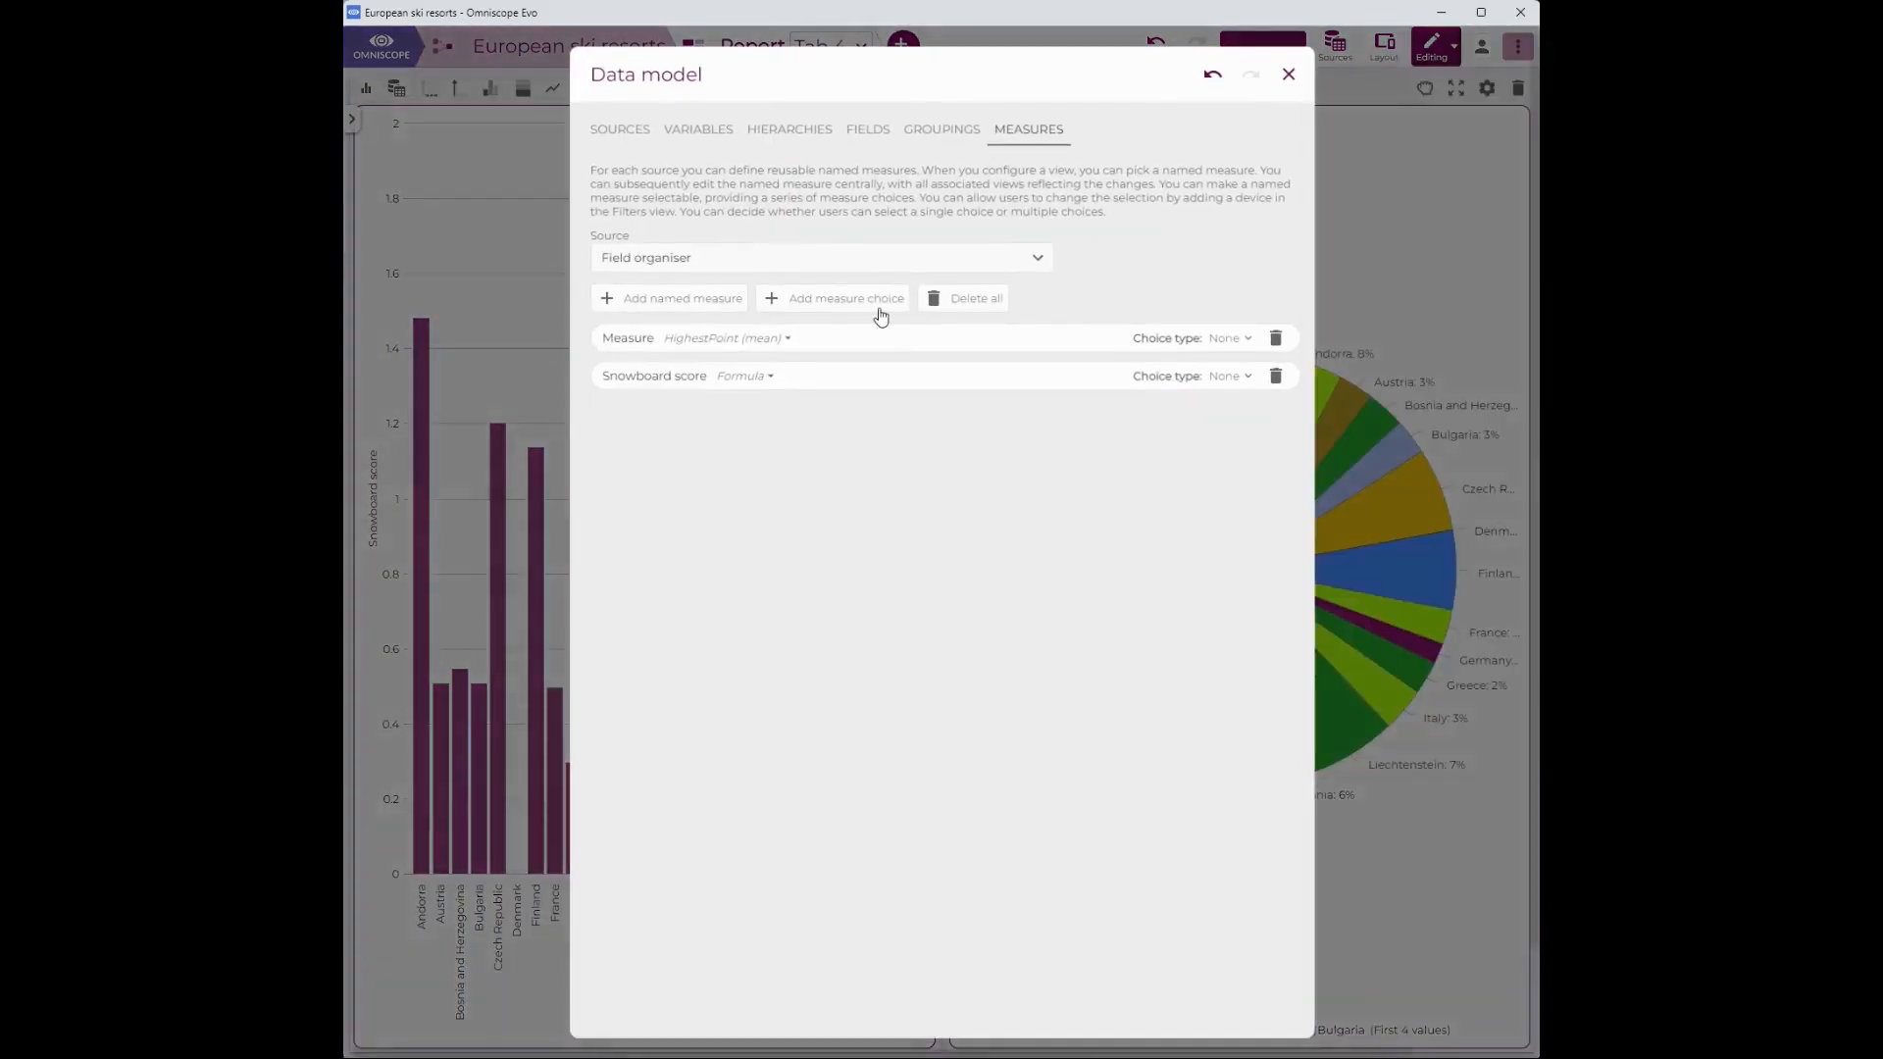
{"action": "left_click", "coordinate": [742, 376]}
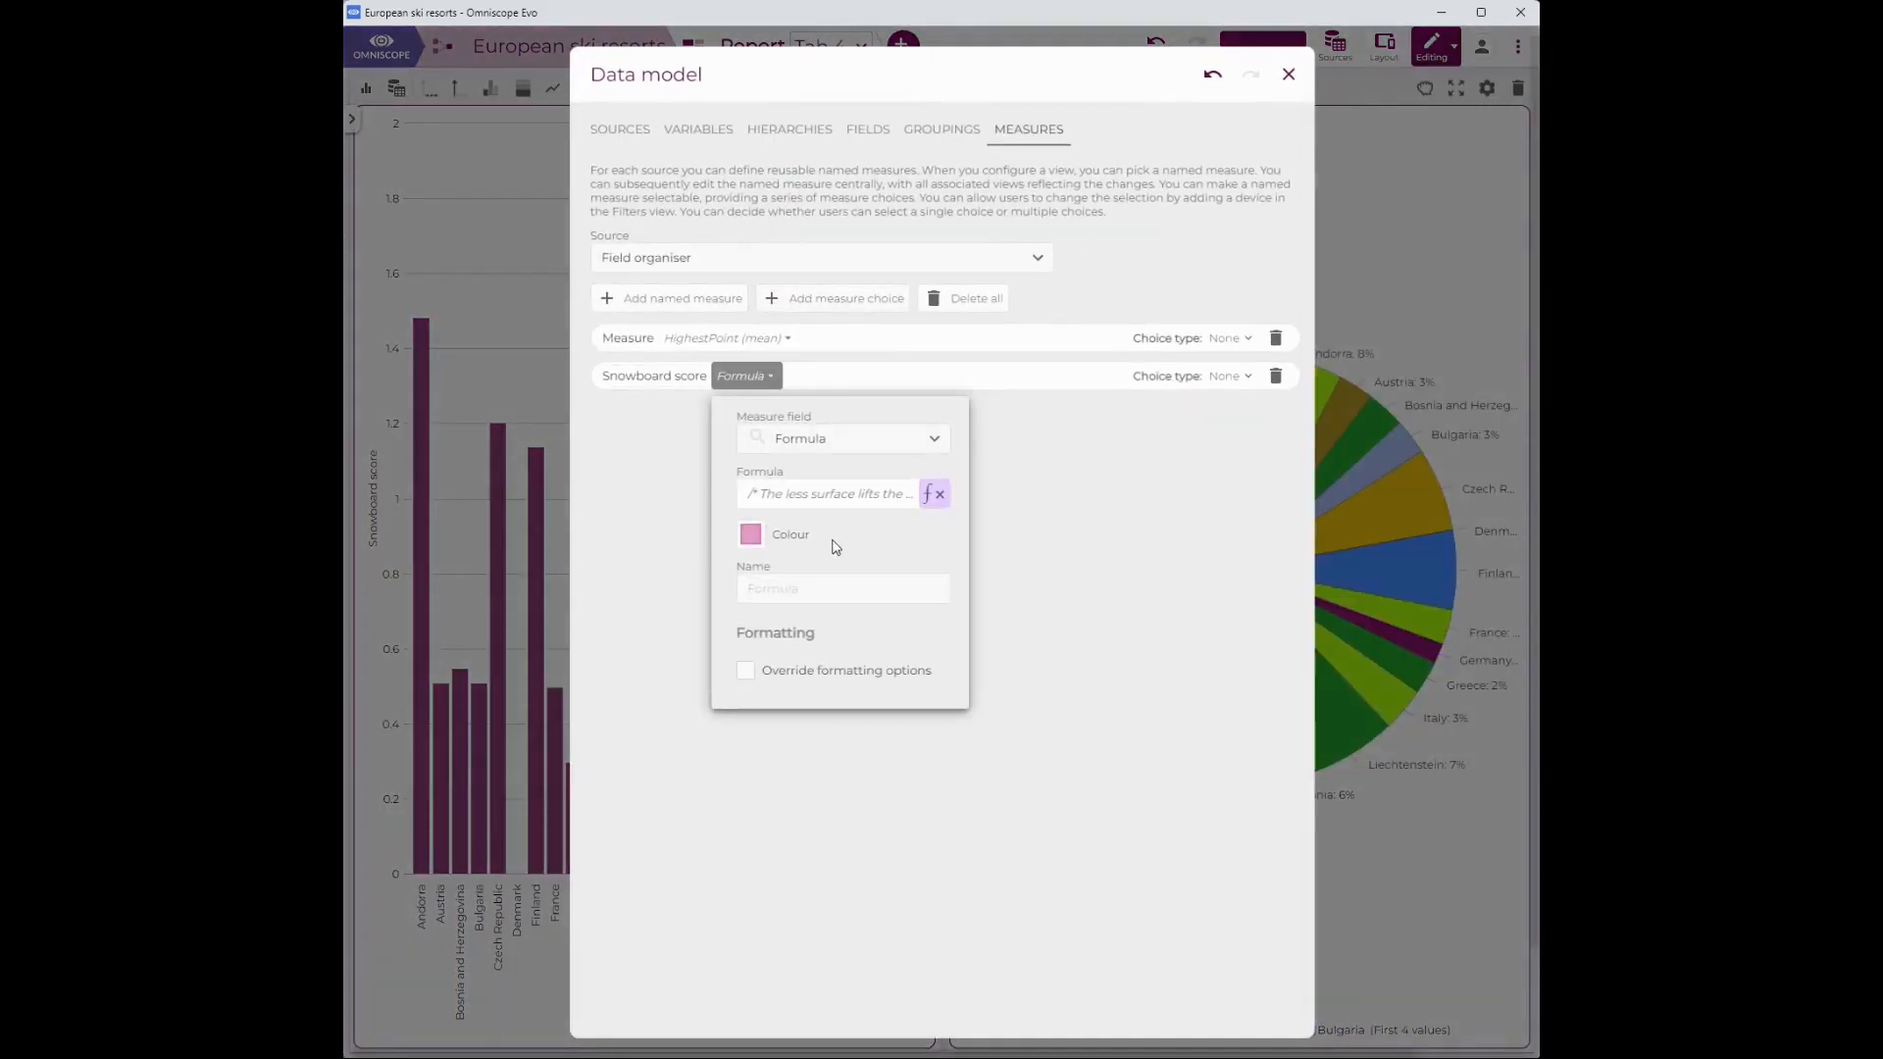
{"action": "left_click", "coordinate": [928, 496]}
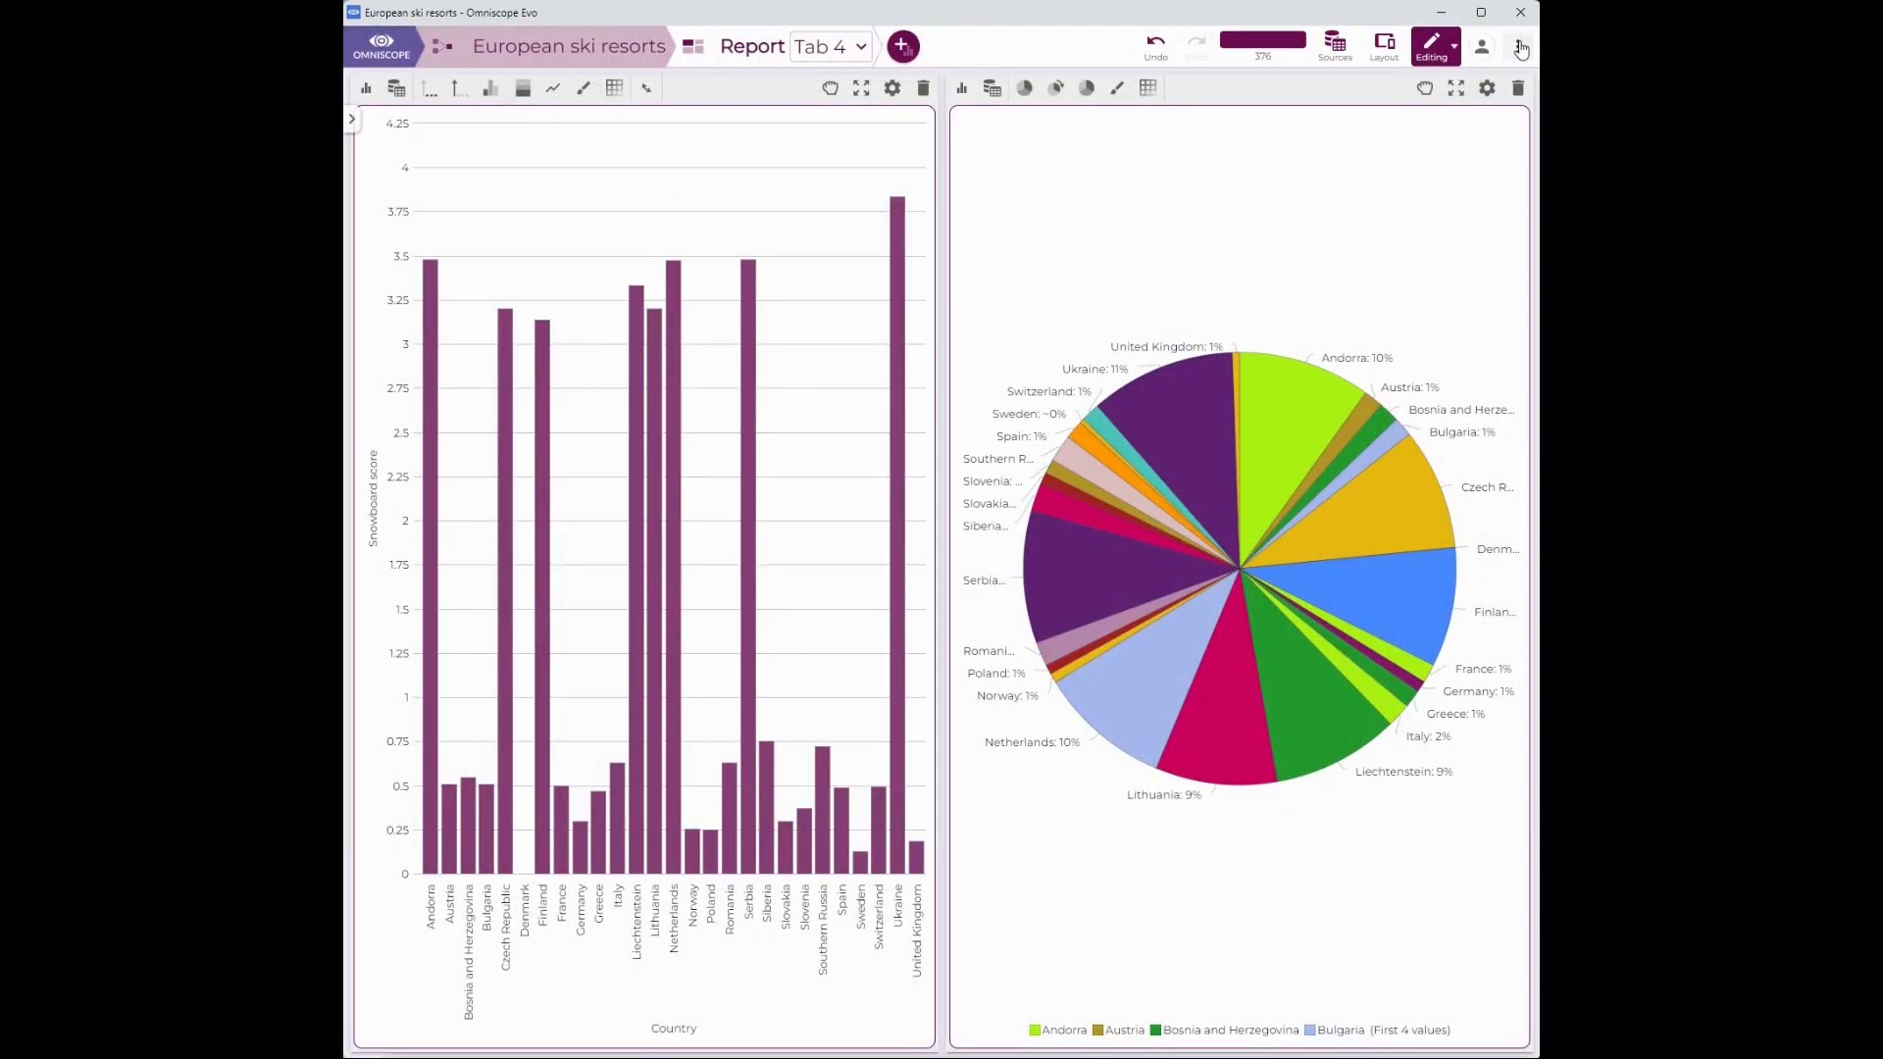
Add a single-select grouping choice to the data model with the options Resort, Country, Snowparks and NightSki.
{"action": "left_click", "coordinate": [1519, 47]}
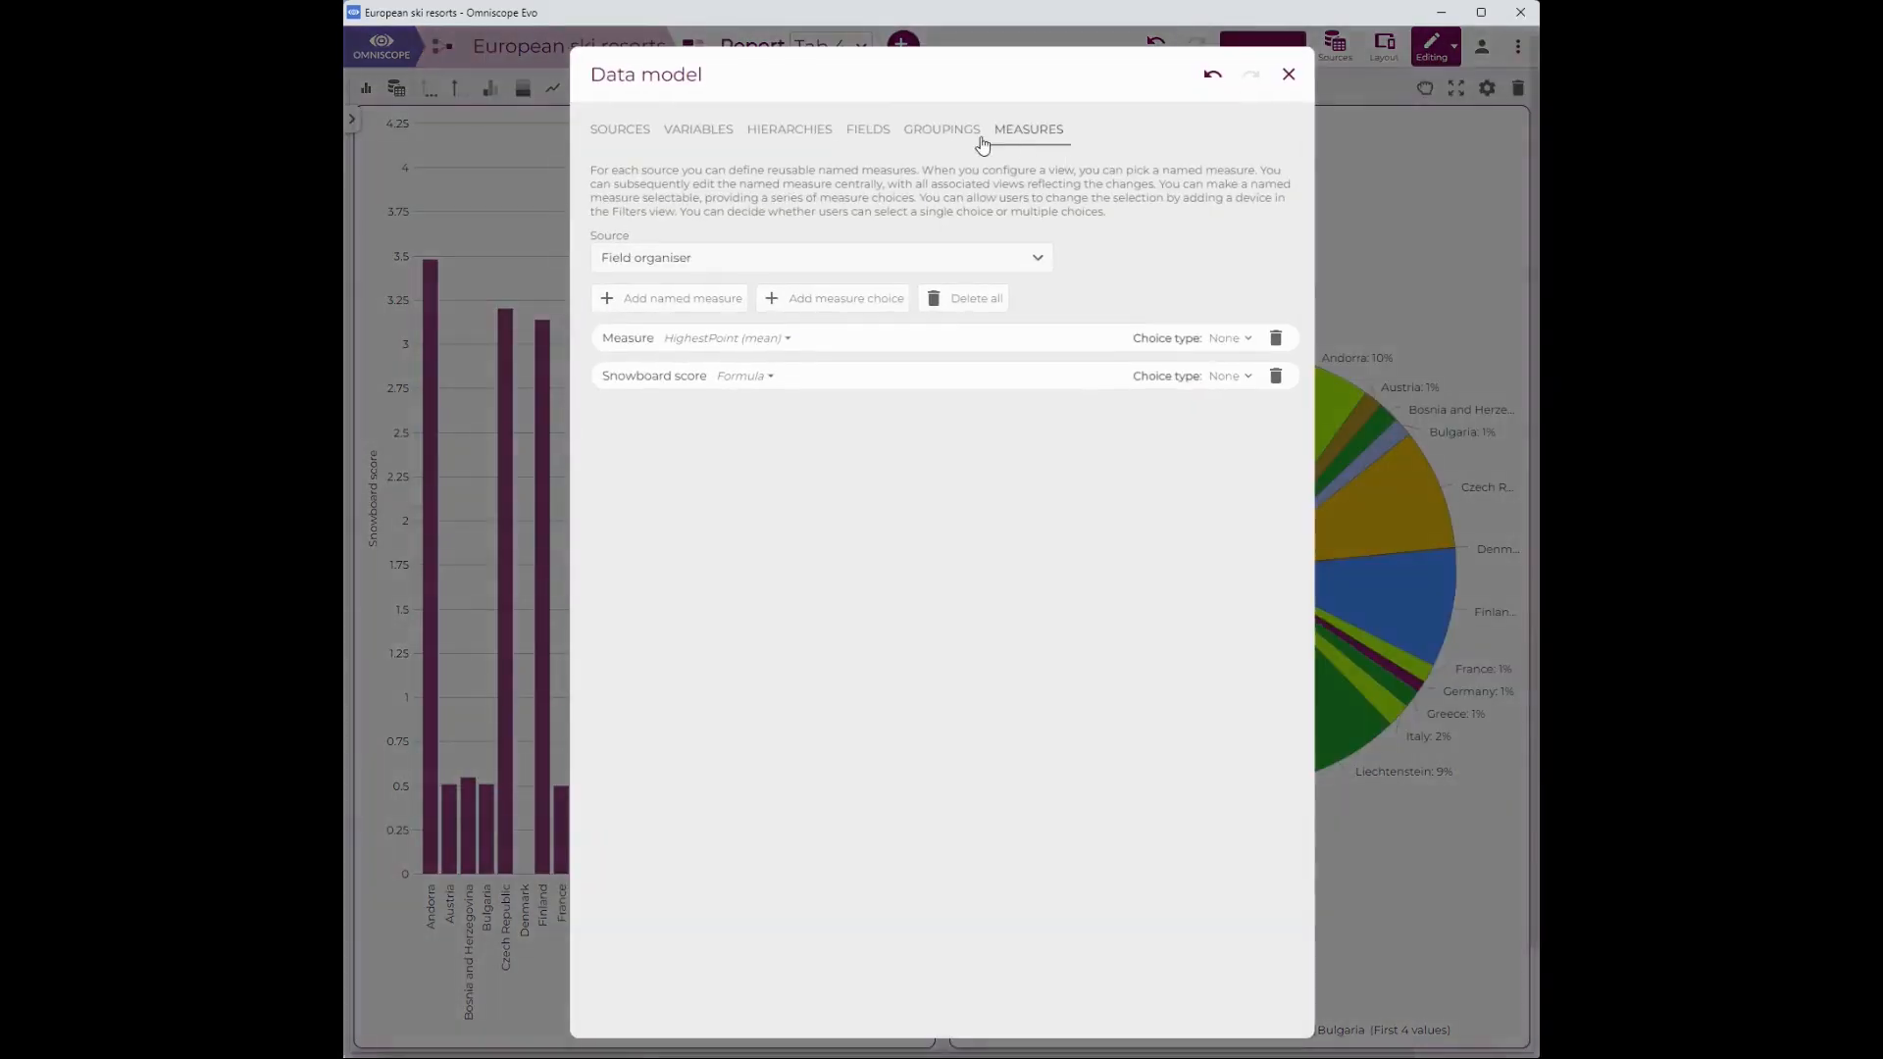
{"action": "left_click", "coordinate": [1404, 177]}
{"action": "left_click", "coordinate": [949, 138]}
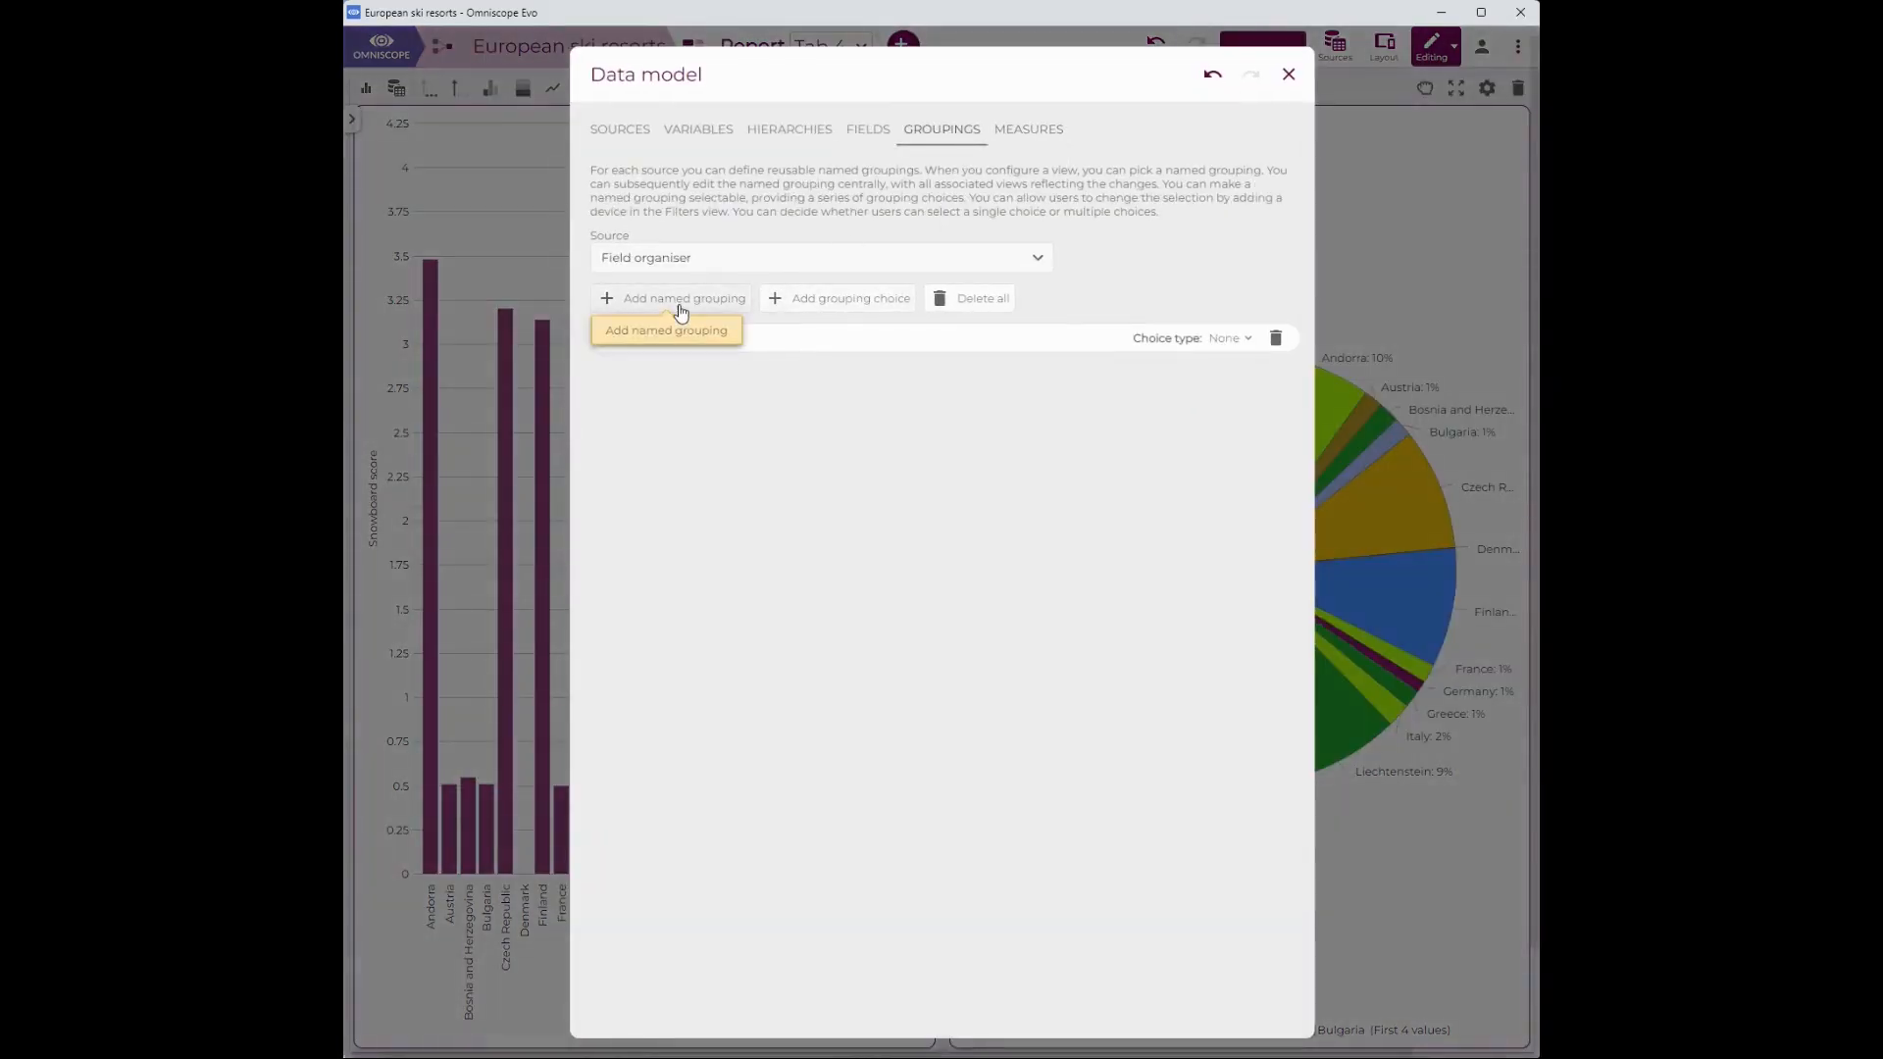
{"action": "left_click", "coordinate": [835, 307]}
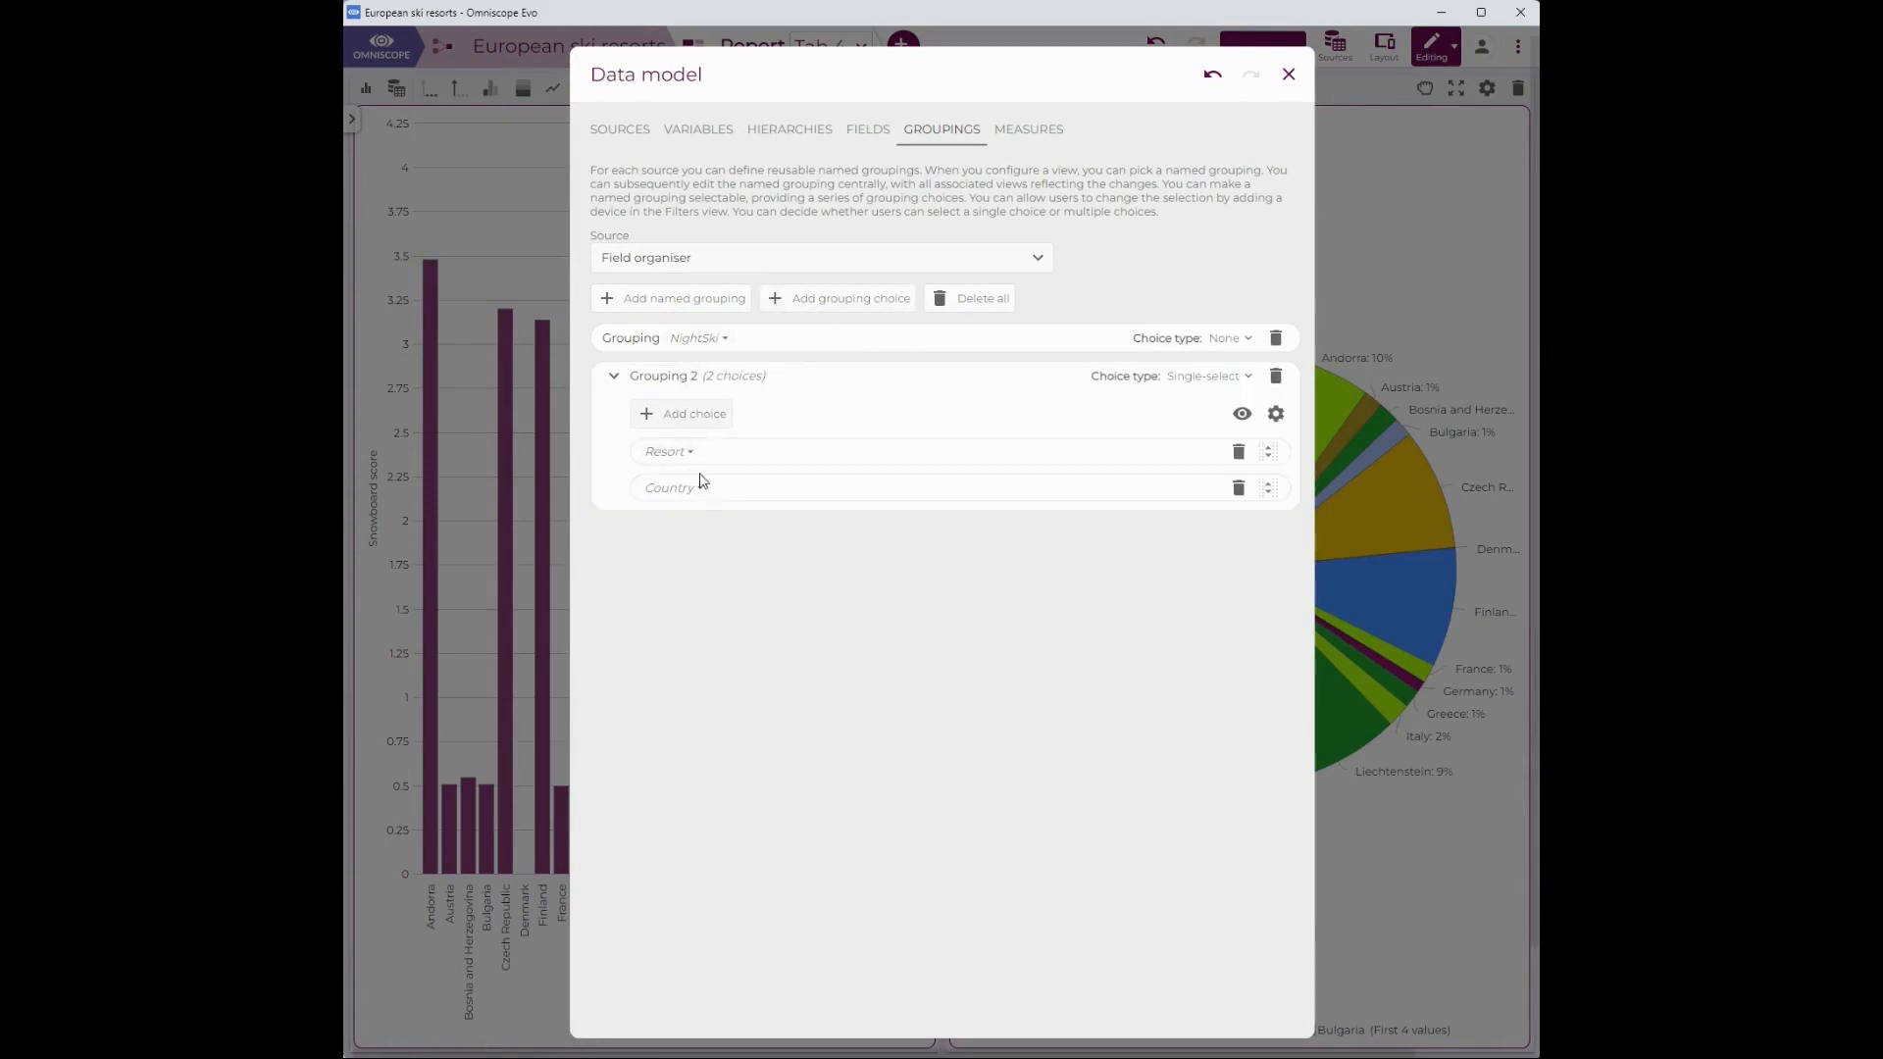
{"action": "left_click", "coordinate": [673, 450]}
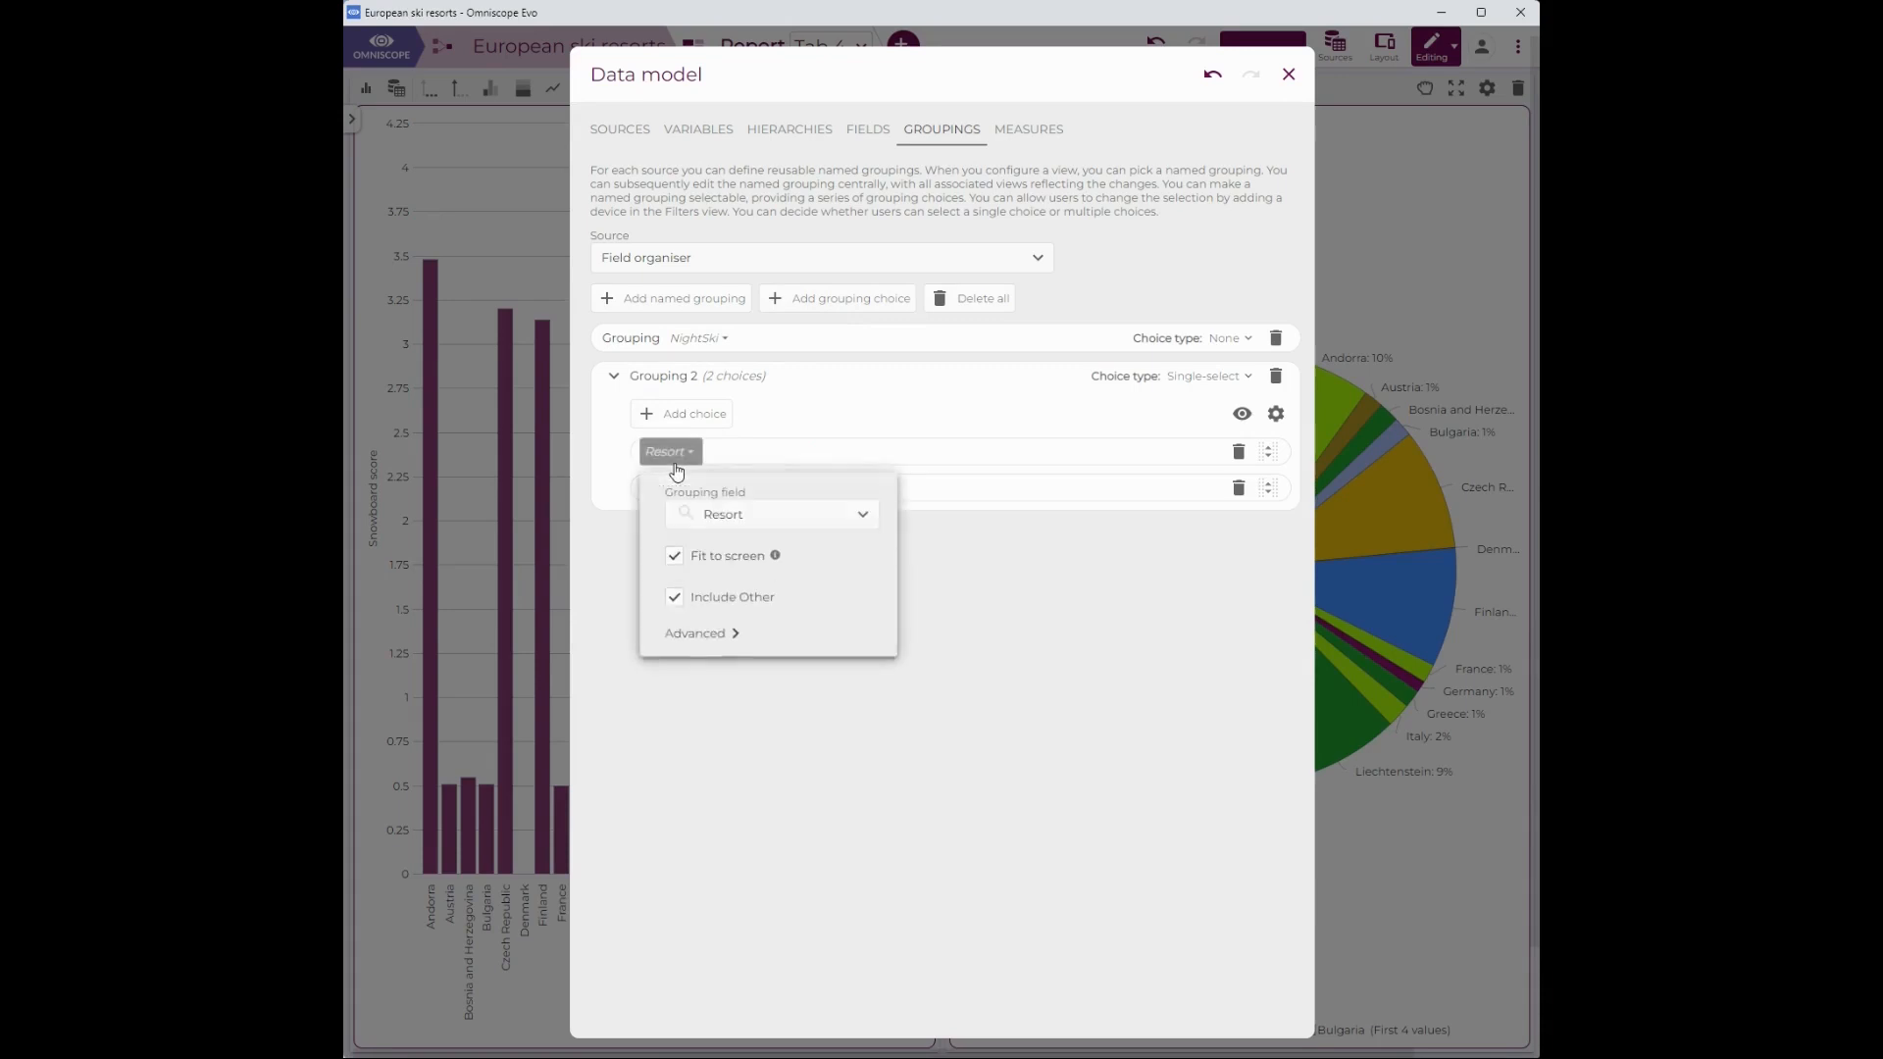
{"action": "left_click", "coordinate": [695, 420]}
{"action": "left_click", "coordinate": [696, 420]}
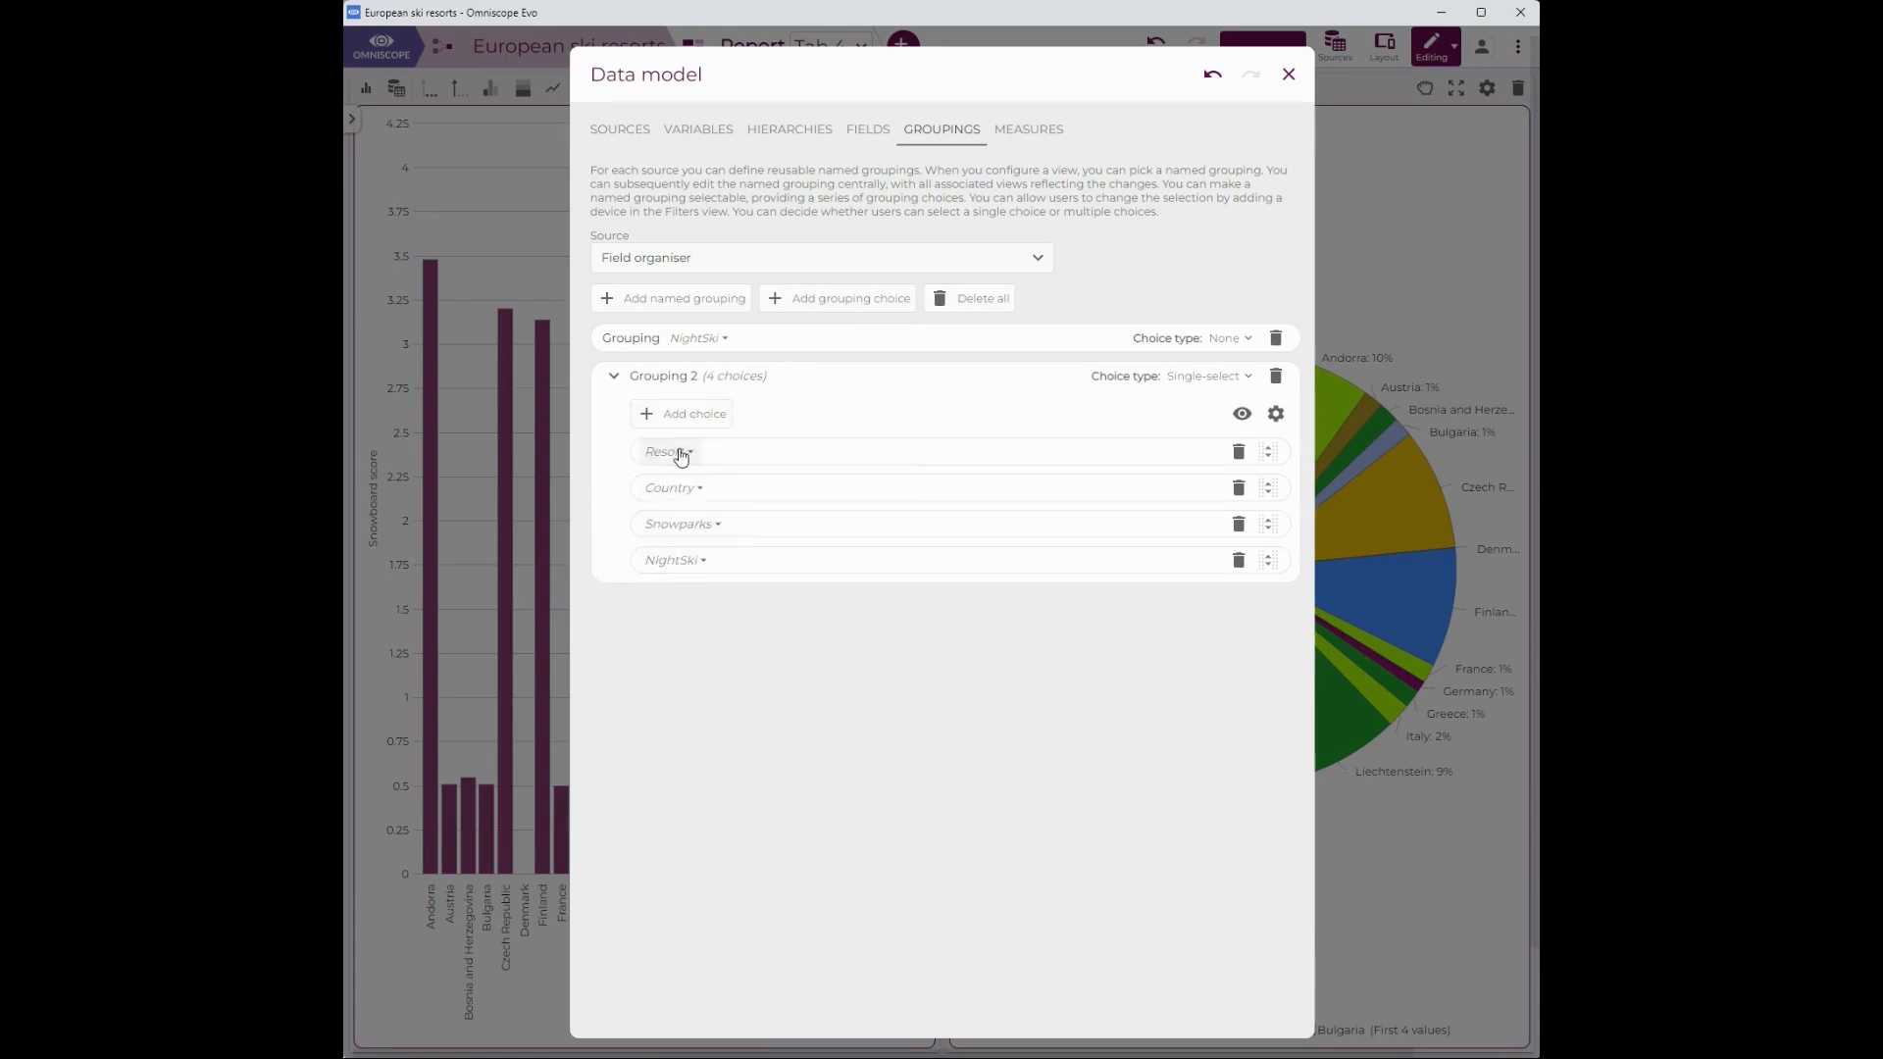
Add a measure choice with the mean of HighestPoint, LowestPoint, DayPassPriceAdult and BeginnerSlope, and close the data model.
{"action": "left_click", "coordinate": [1015, 129]}
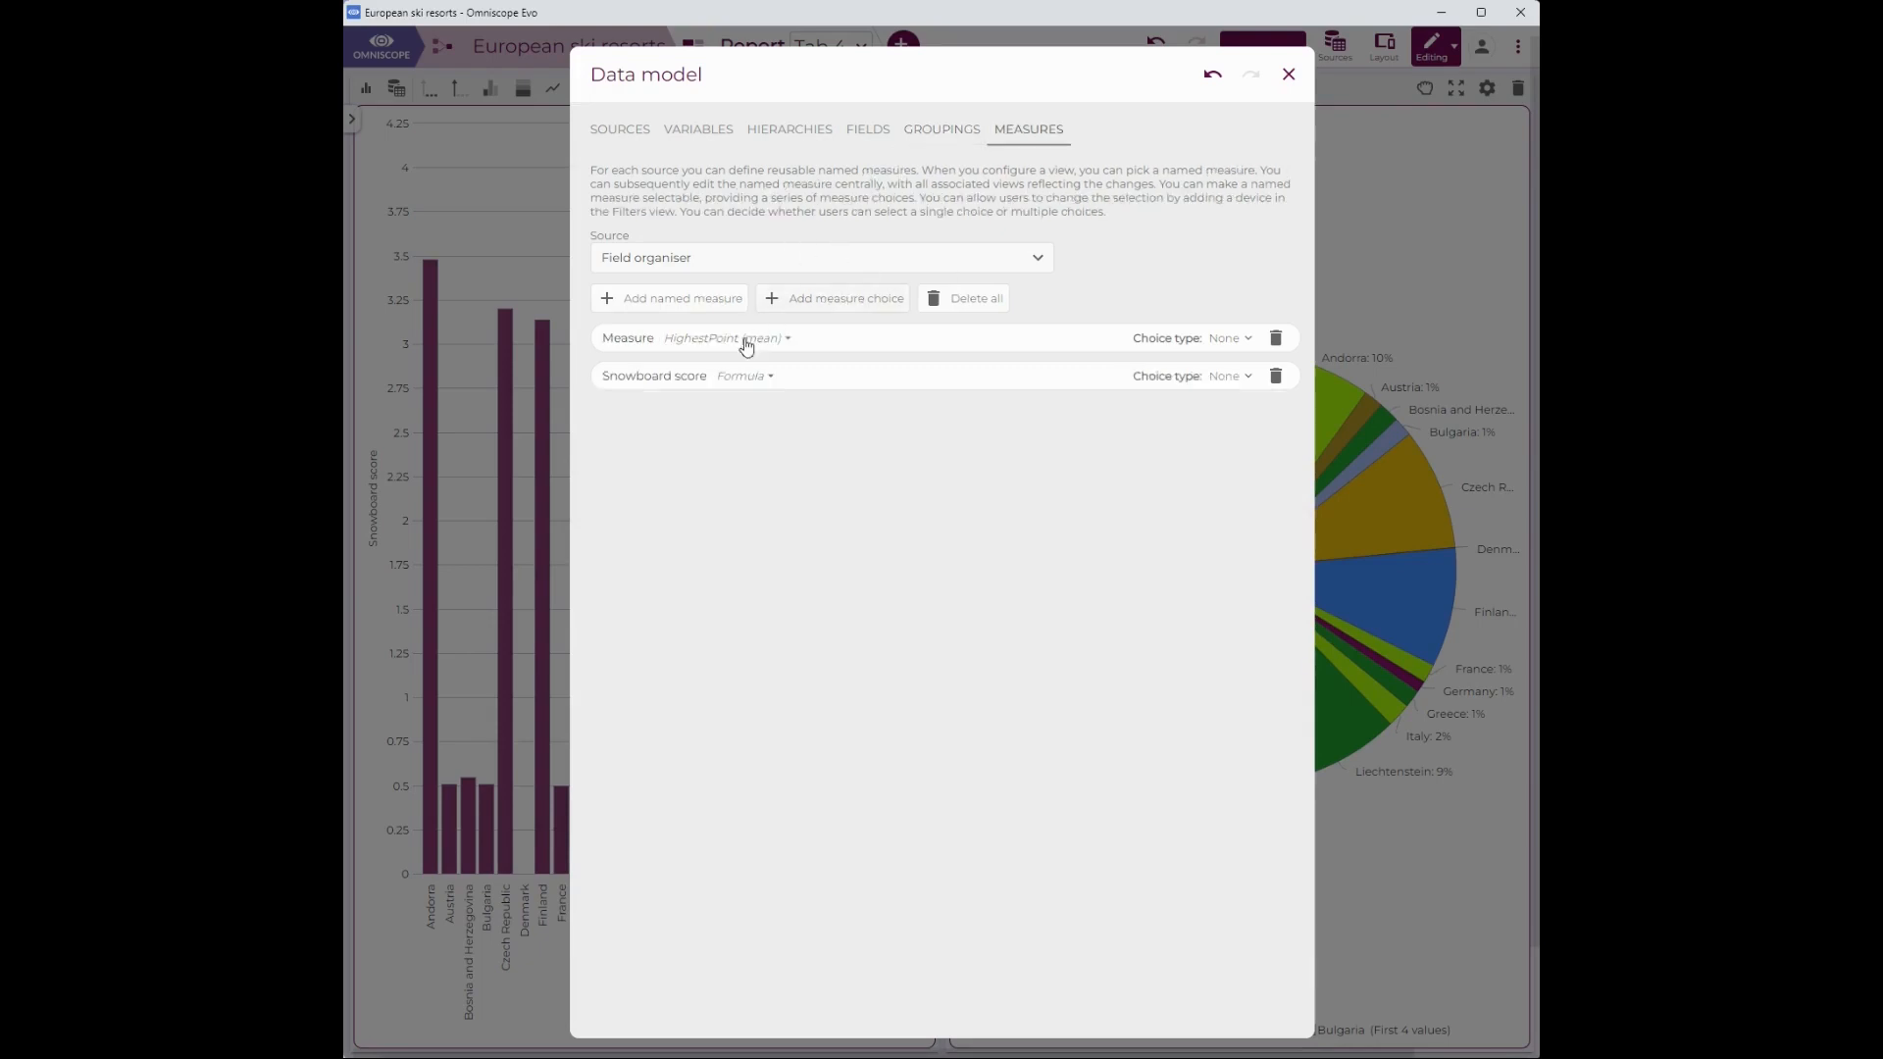
{"action": "left_click", "coordinate": [868, 308]}
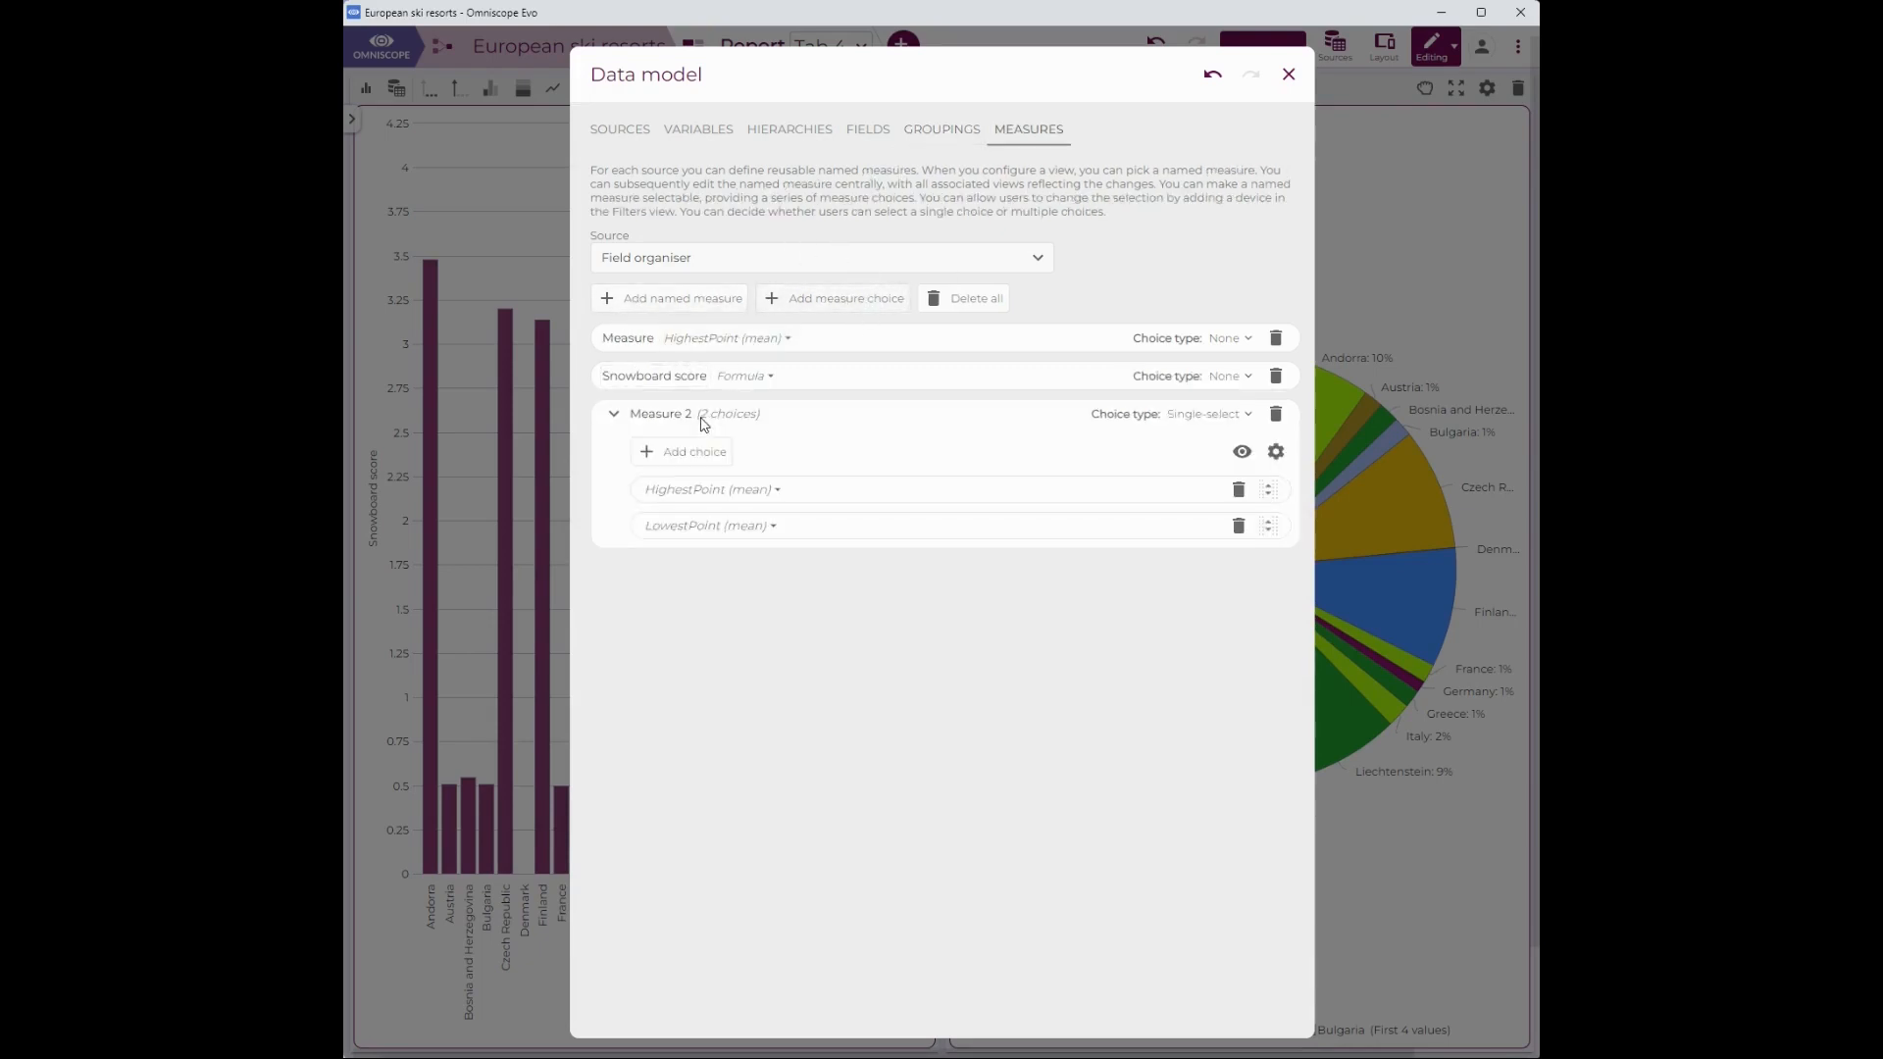
{"action": "left_click", "coordinate": [696, 455]}
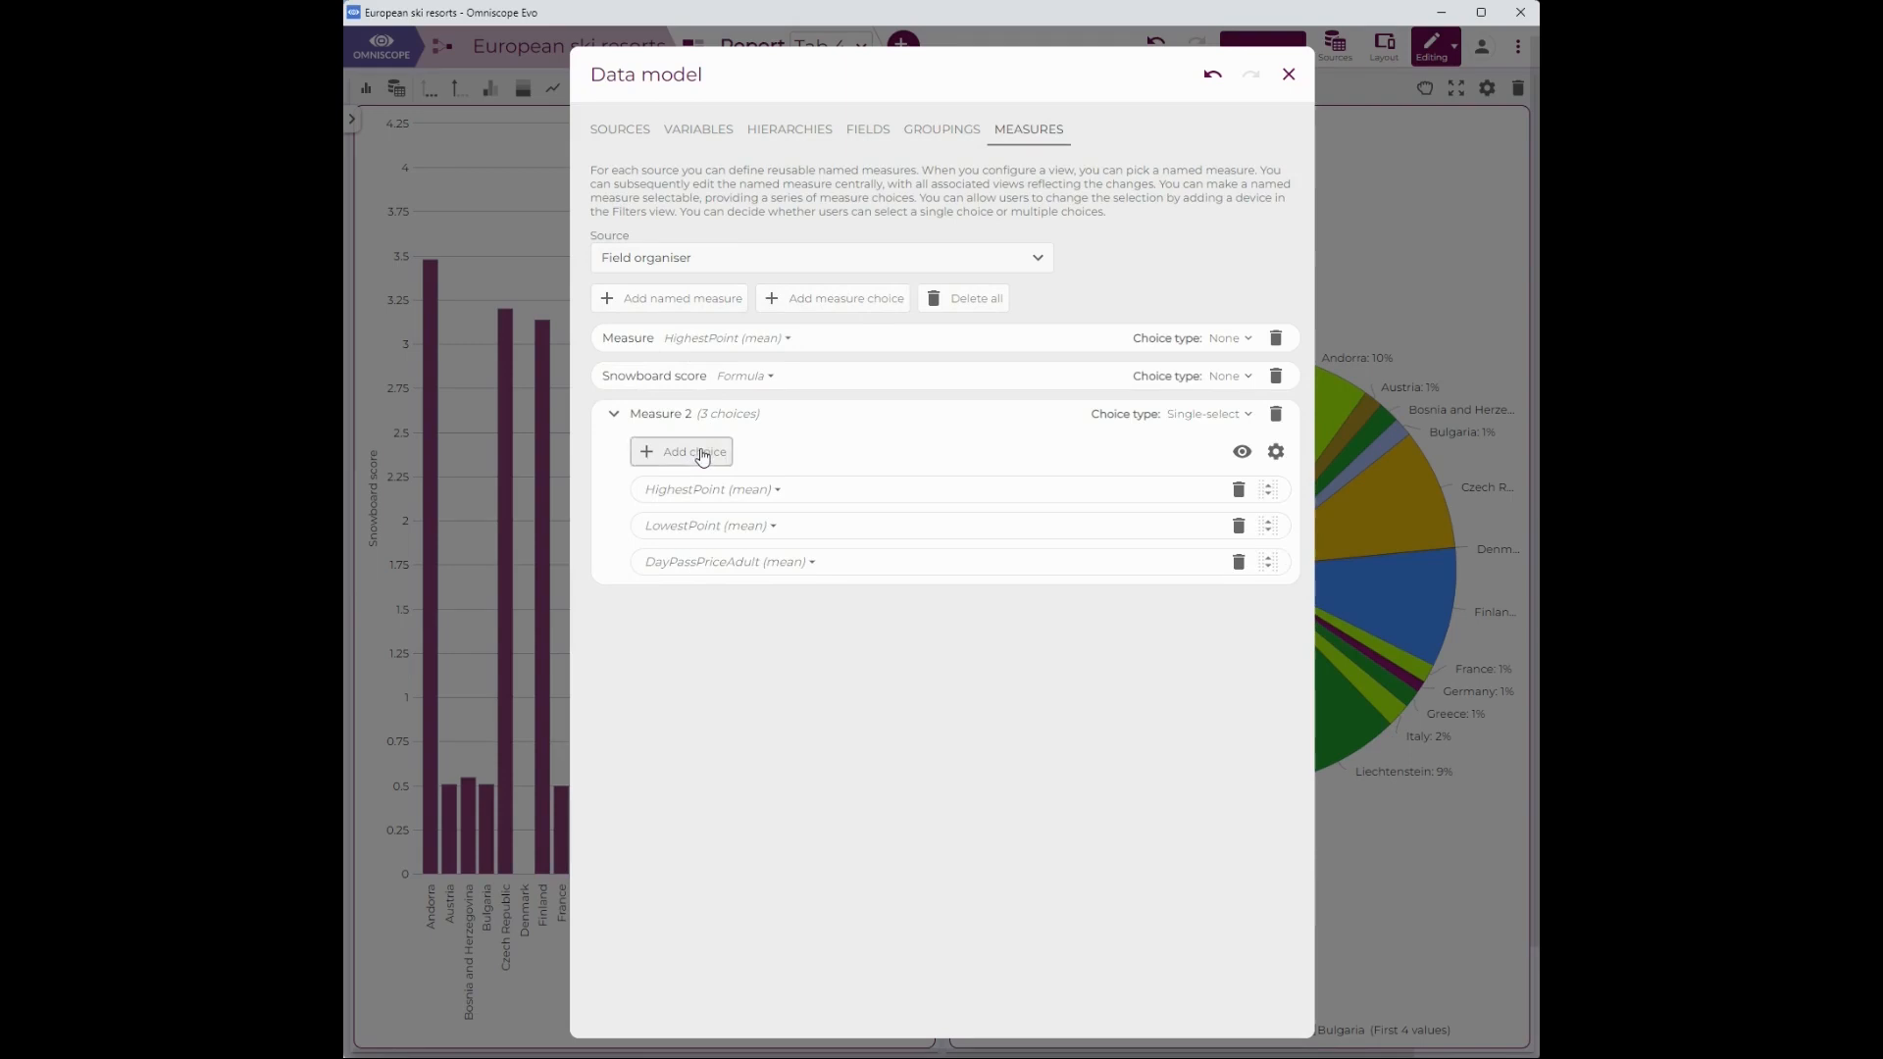
{"action": "left_click", "coordinate": [696, 455]}
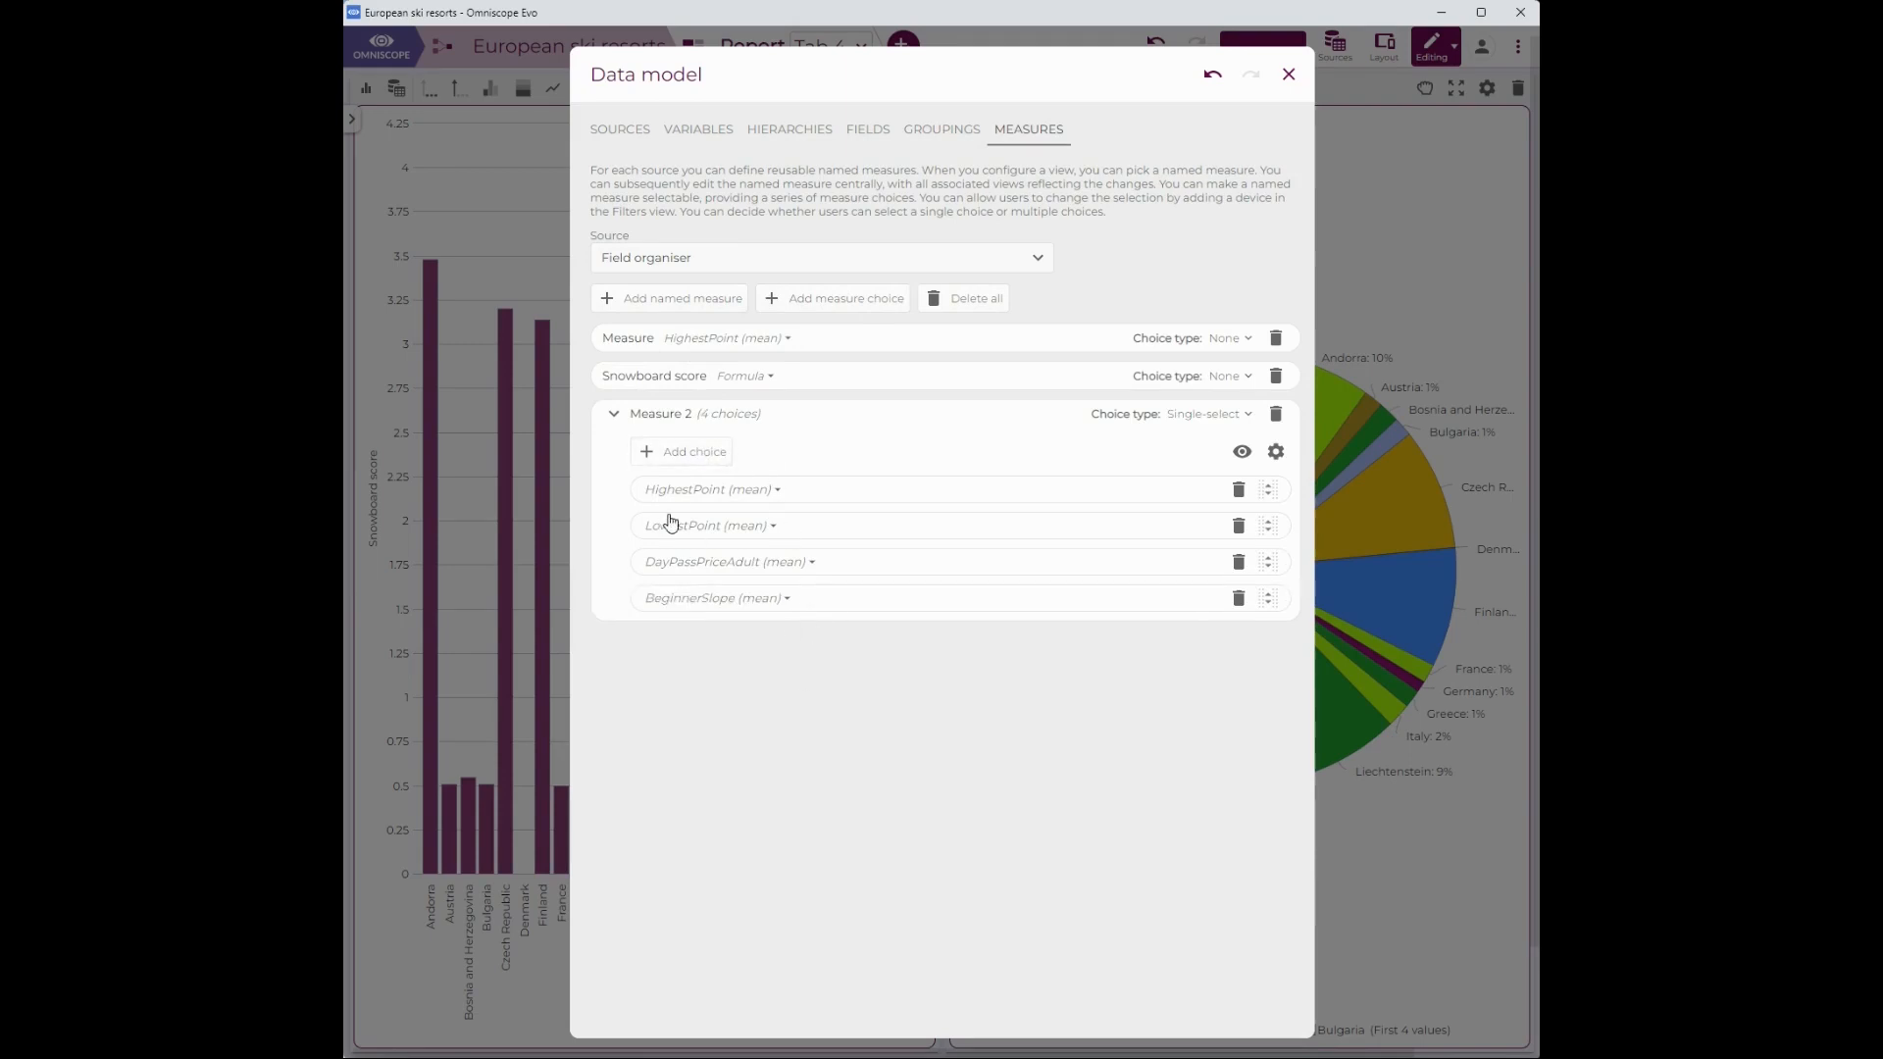
{"action": "left_click", "coordinate": [1289, 74]}
Add a blank tab to the report and place a Filters view on it.
{"action": "left_click", "coordinate": [859, 49]}
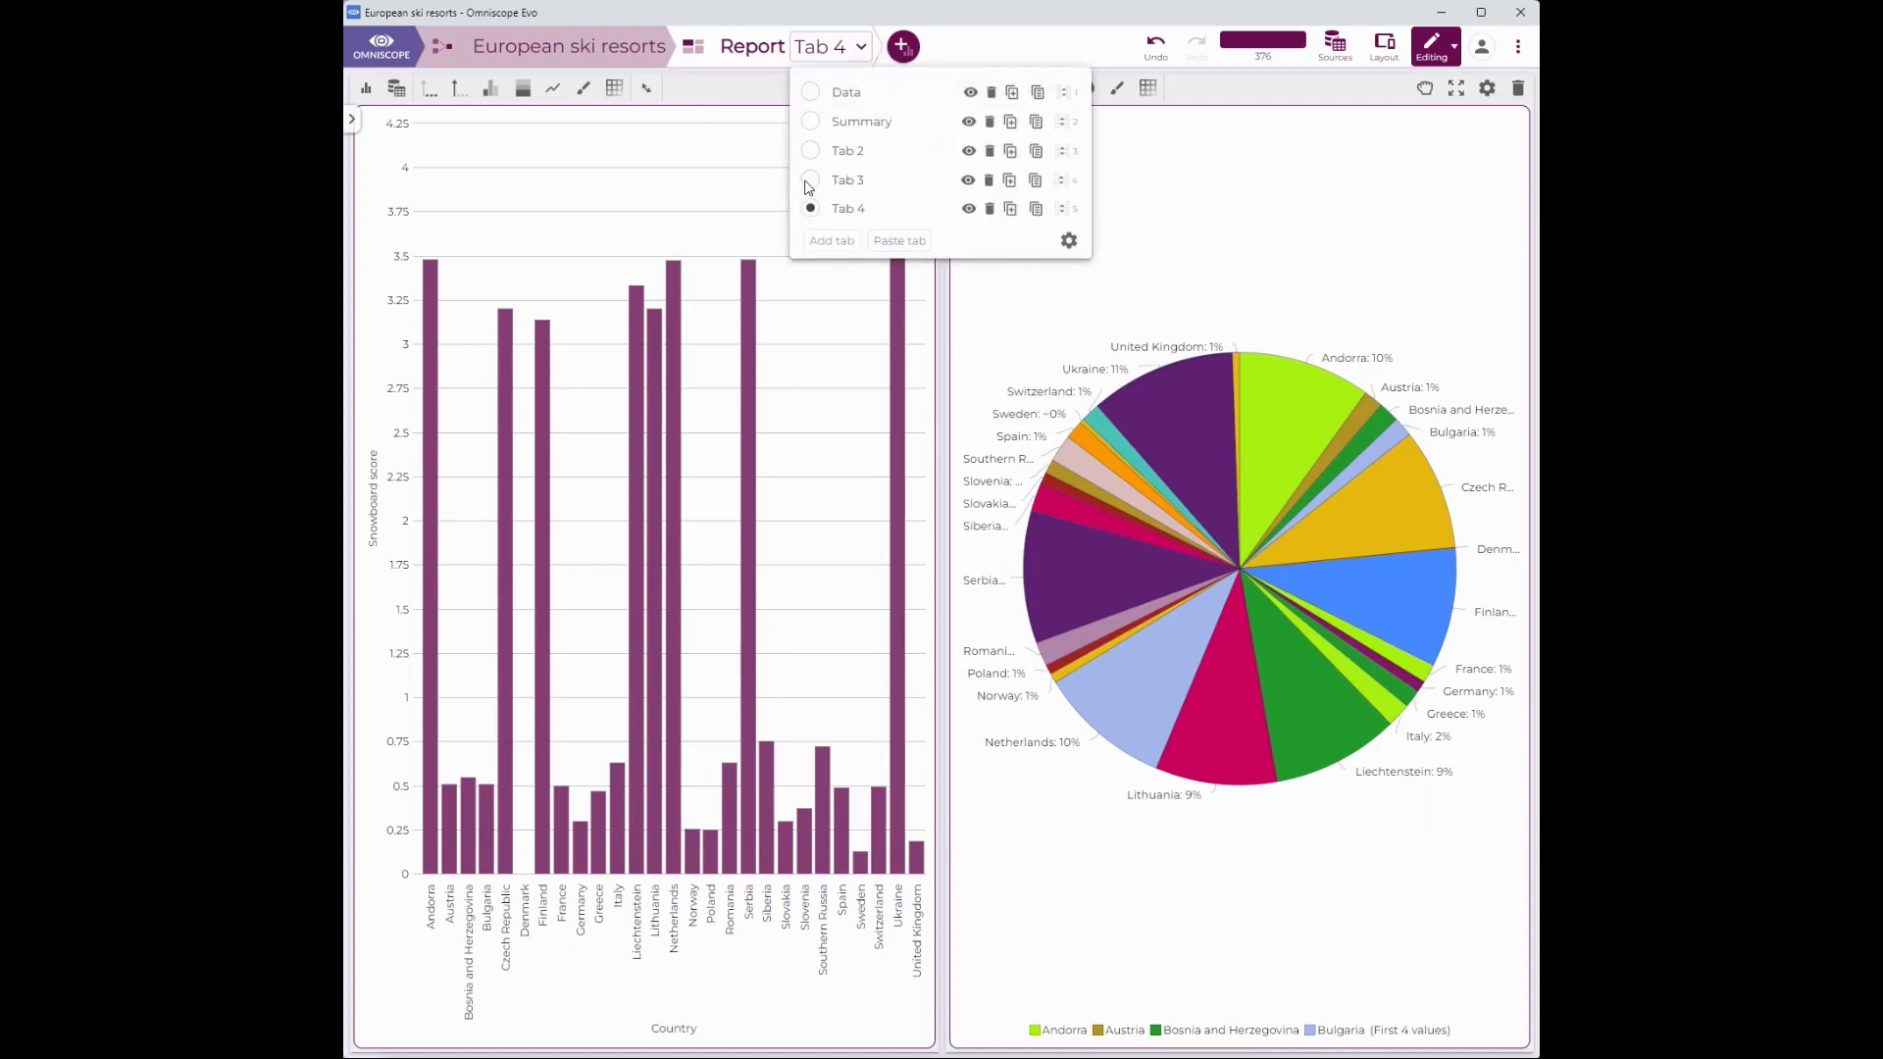
{"action": "left_click", "coordinate": [832, 241]}
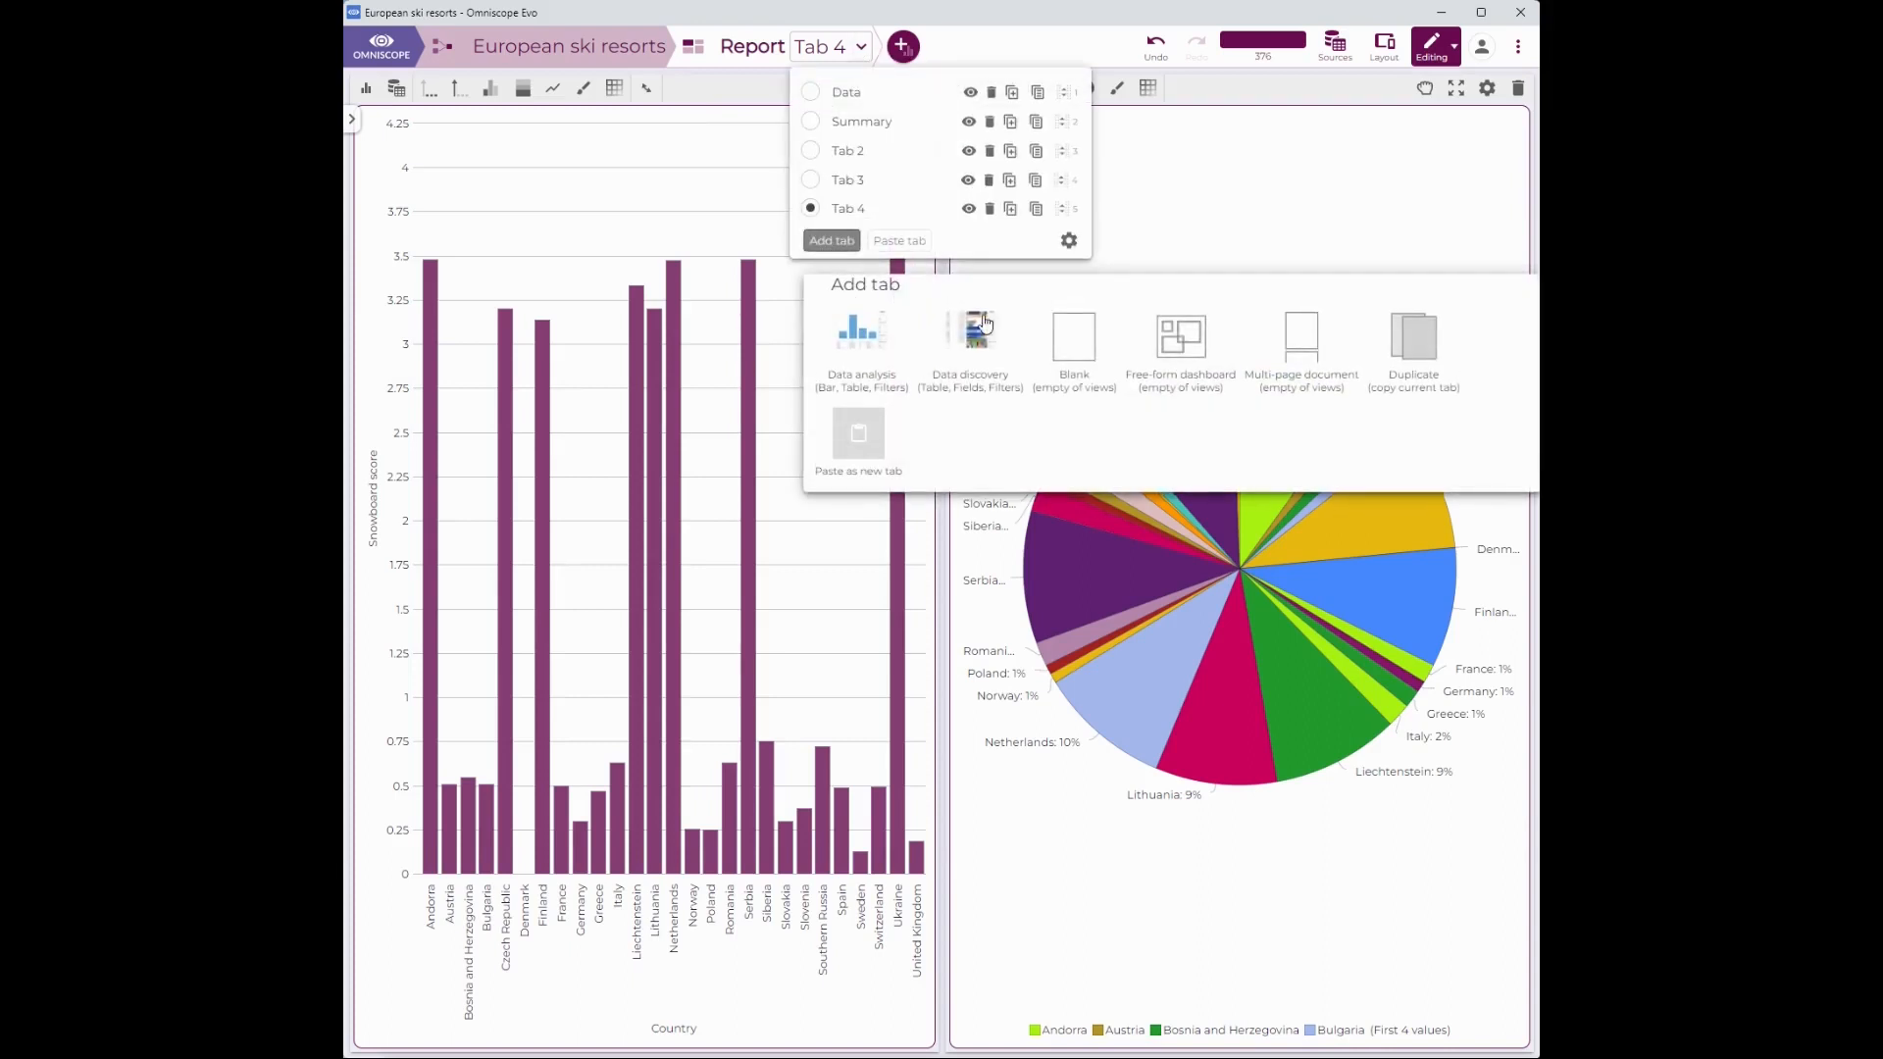
{"action": "left_click", "coordinate": [1073, 337]}
{"action": "left_click", "coordinate": [903, 48]}
{"action": "left_click_drag", "start_coordinate": [922, 211], "coordinate": [525, 193]}
Clear all field filters from the Filters view and show only the Grouping 2 and Measure 2 choices.
{"action": "left_click", "coordinate": [436, 89]}
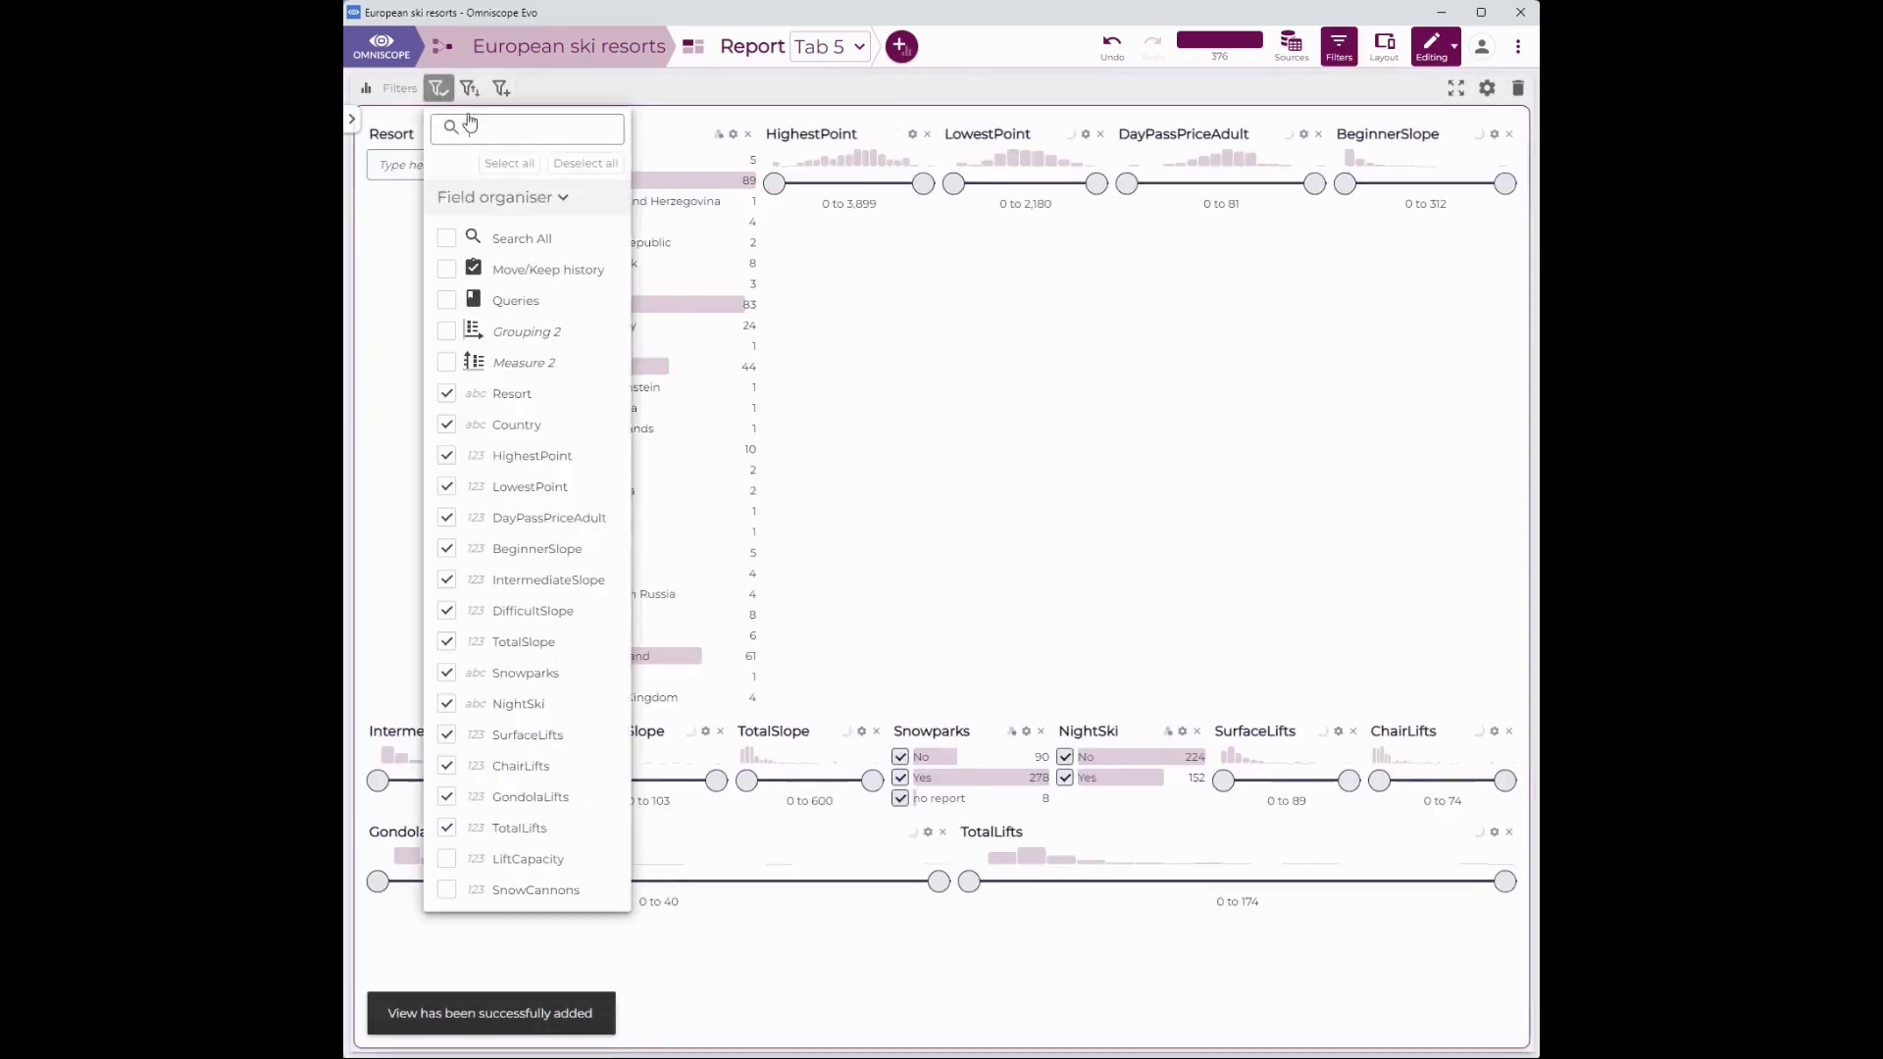
{"action": "left_click", "coordinate": [573, 164]}
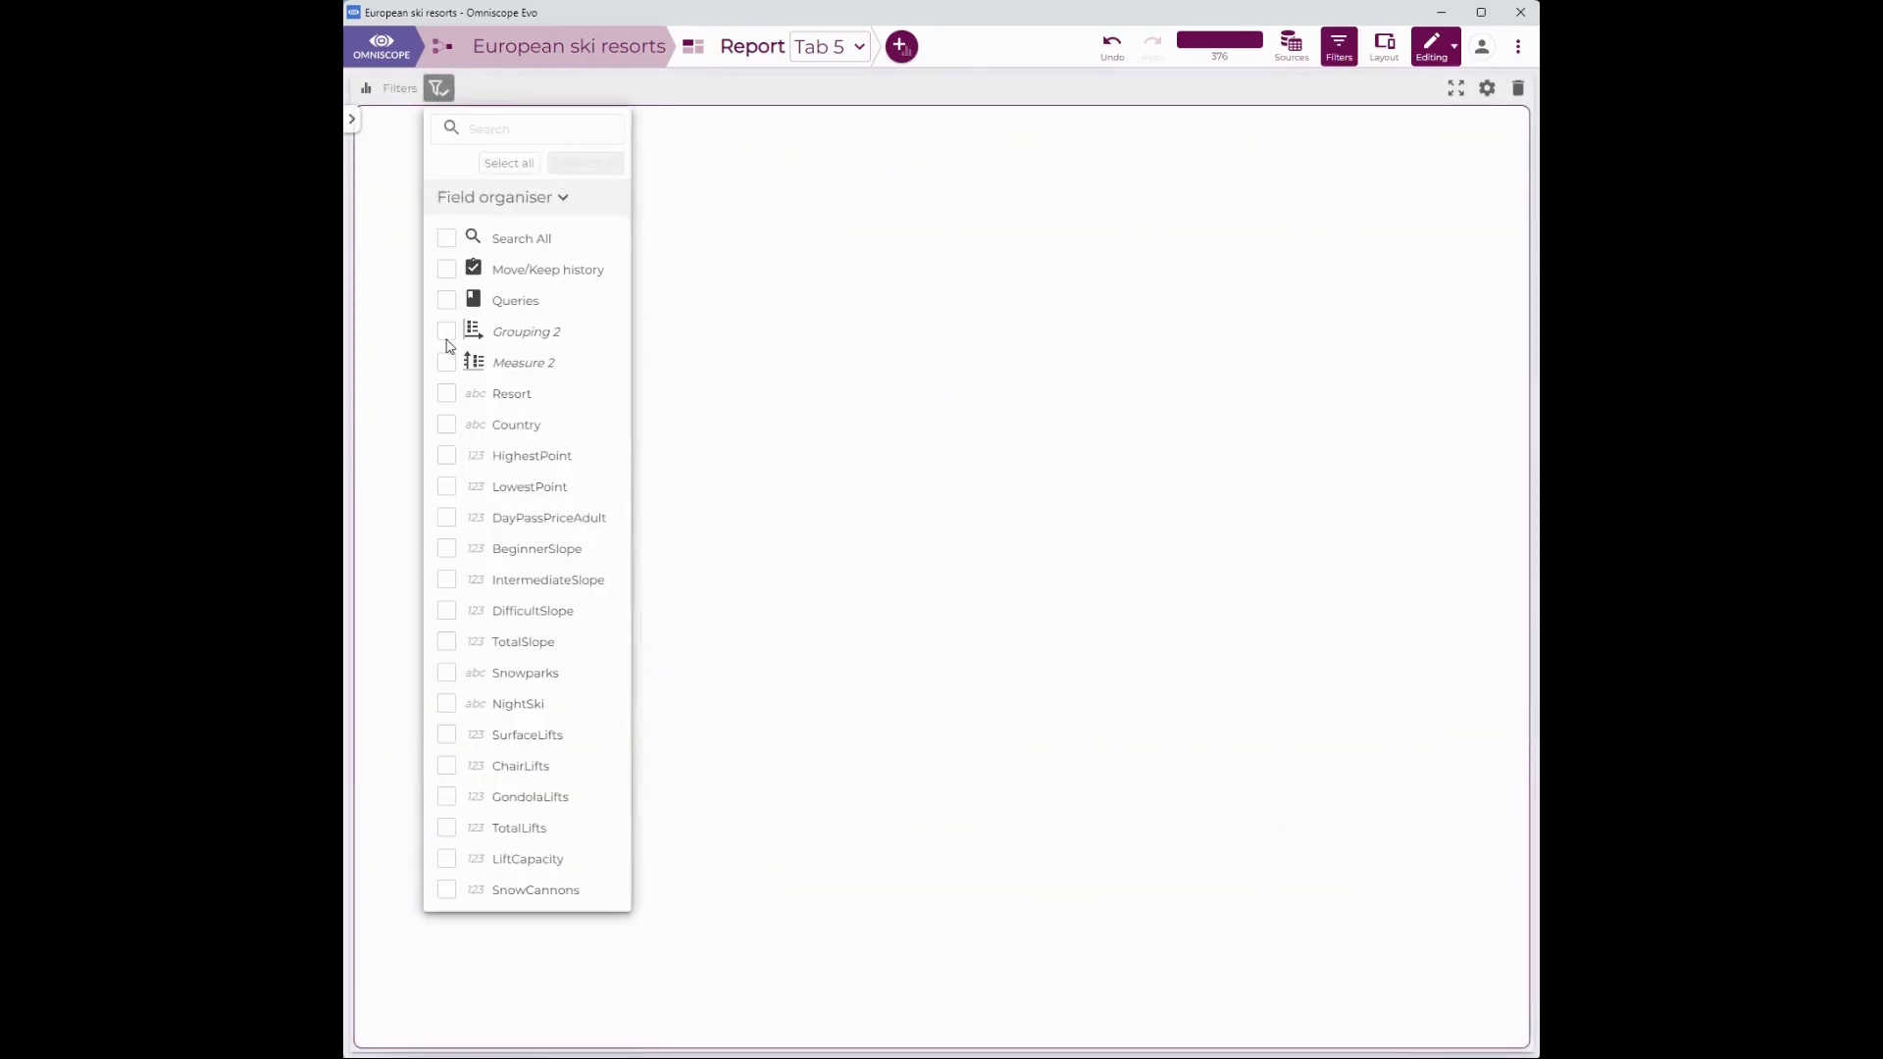
{"action": "left_click", "coordinate": [446, 332]}
{"action": "left_click", "coordinate": [447, 419]}
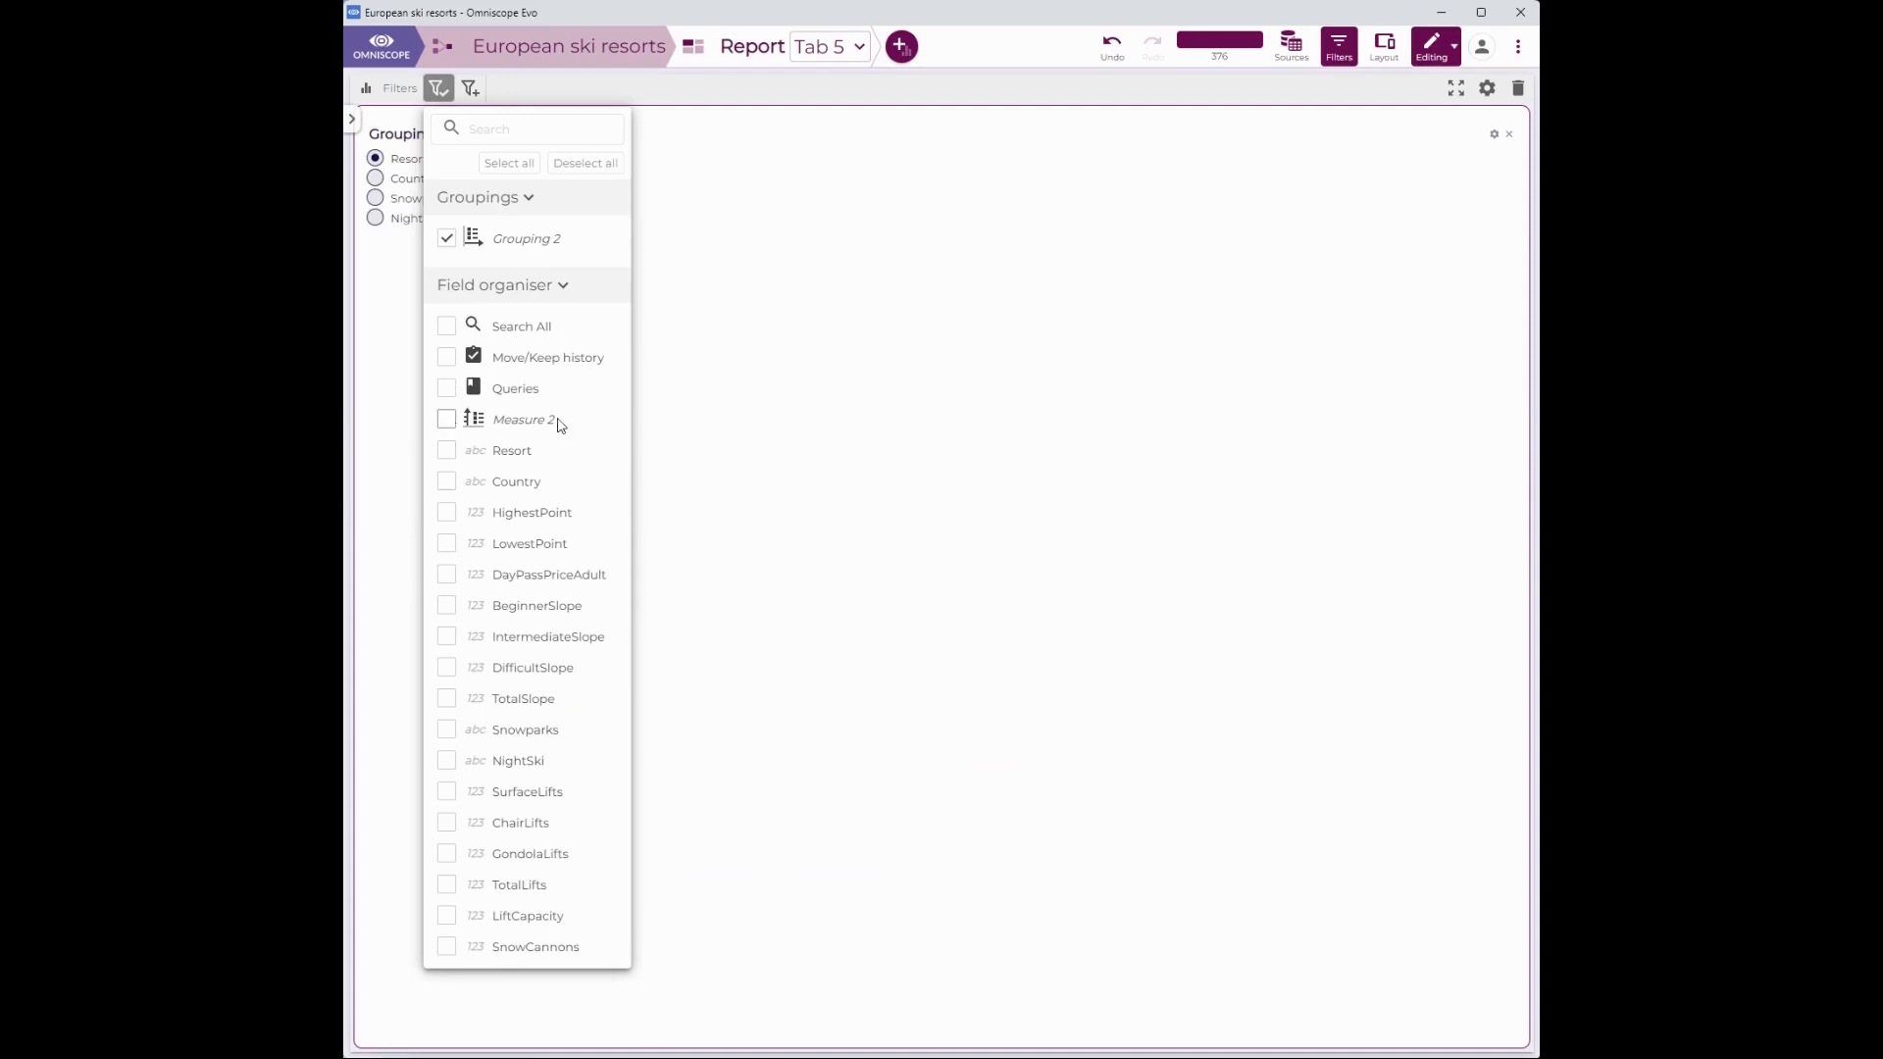
{"action": "left_click", "coordinate": [809, 457]}
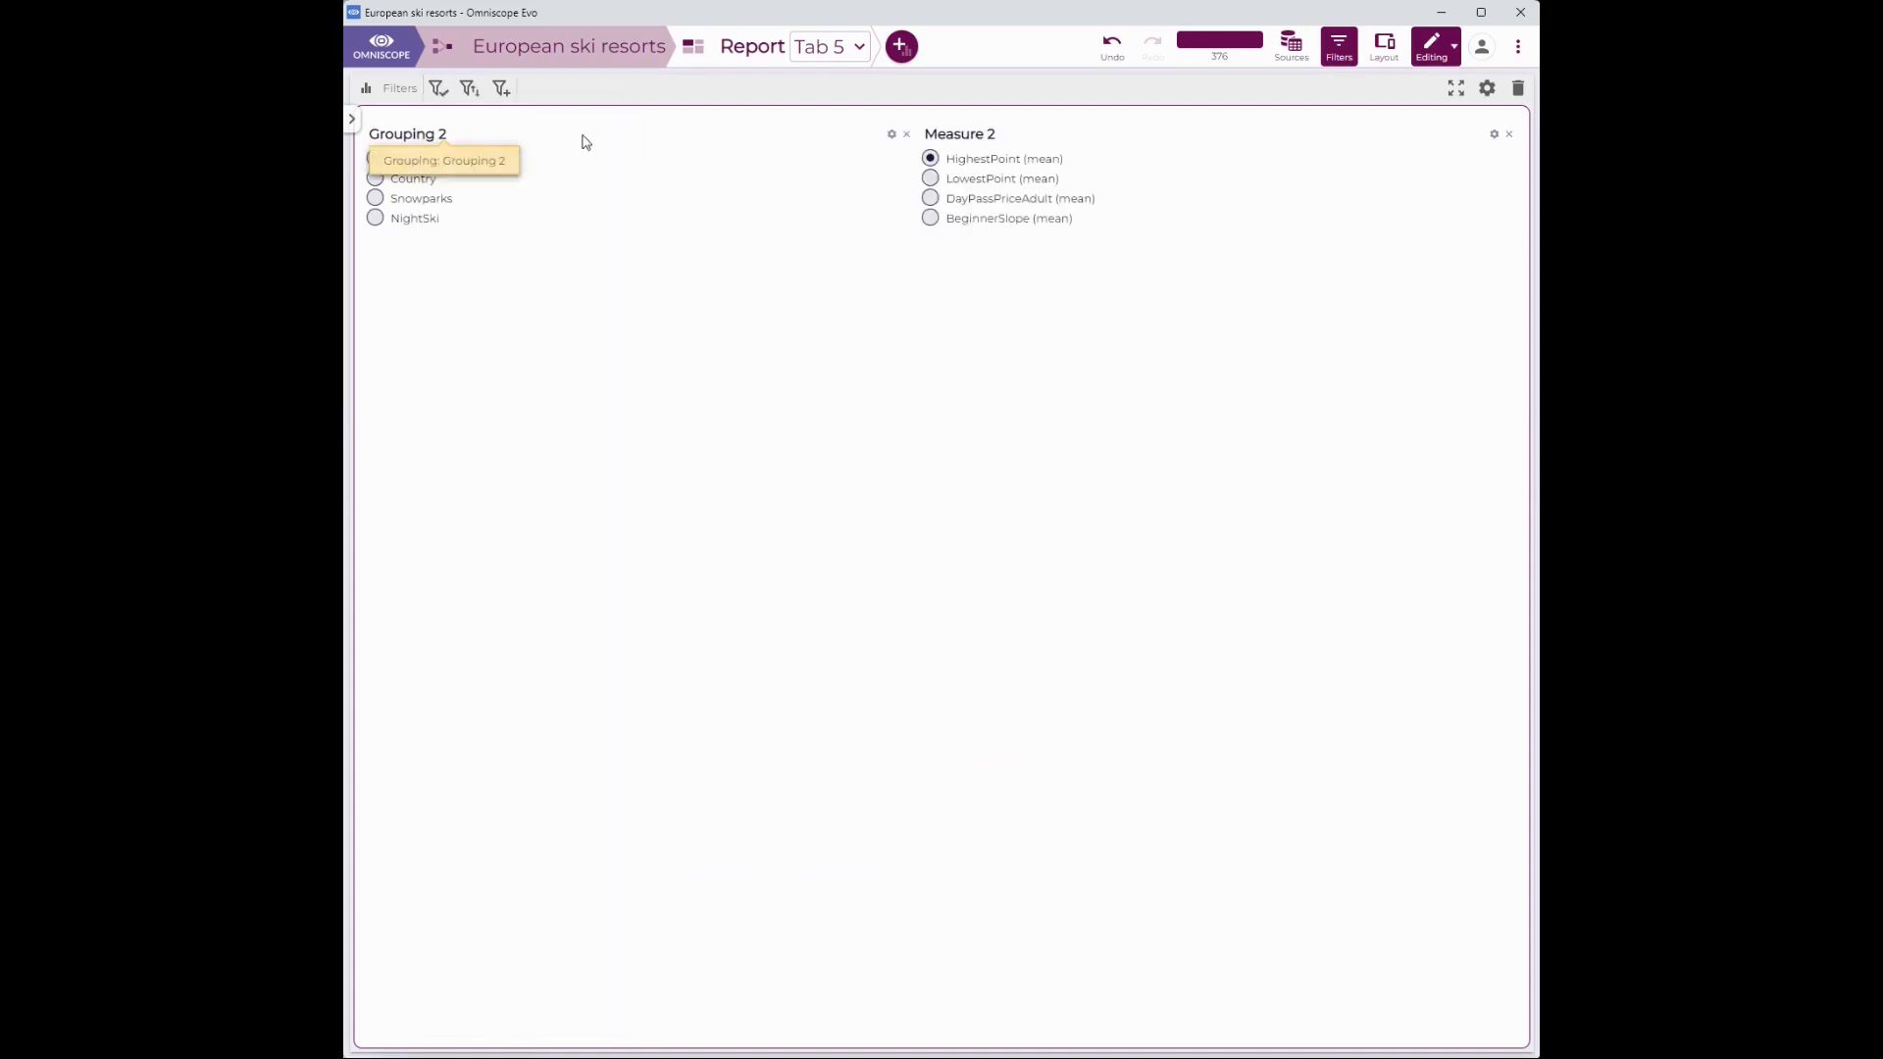
Add a Bar view beside the filters and split its X axis by Grouping 2.
{"action": "left_click", "coordinate": [904, 43]}
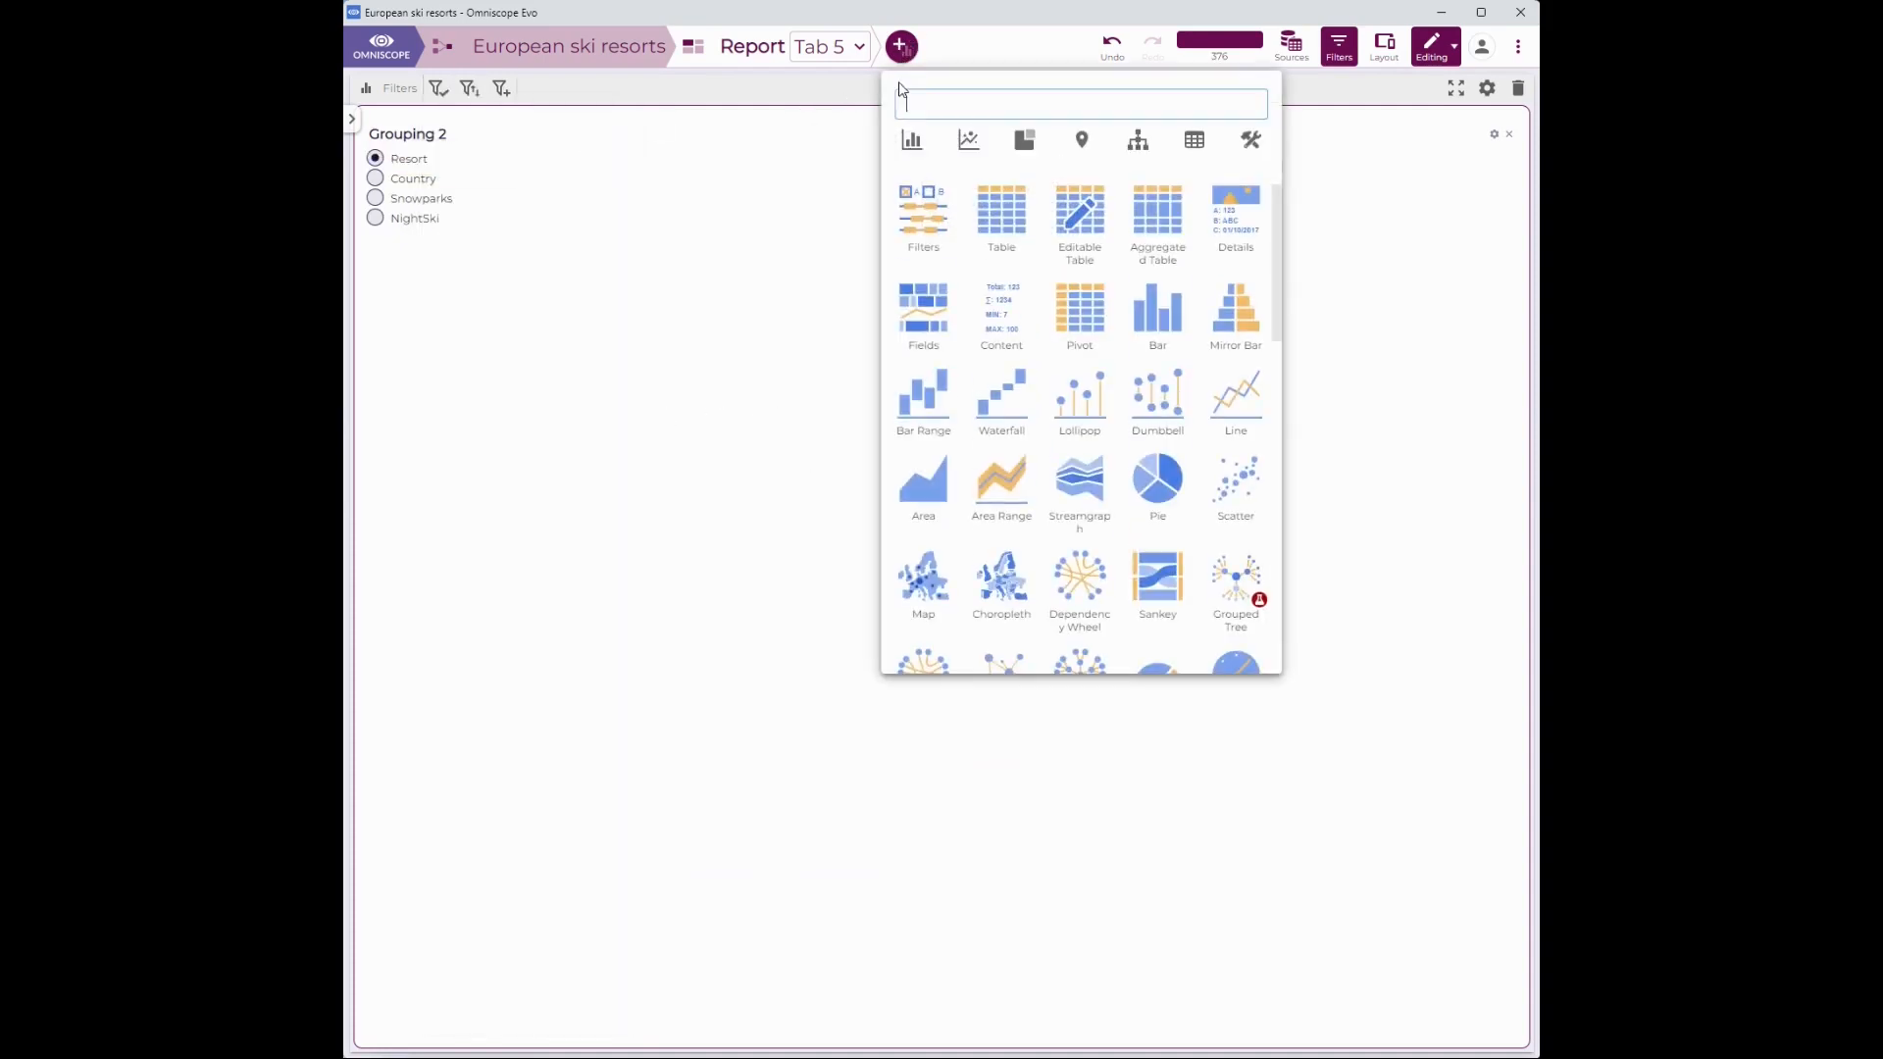
{"action": "left_click", "coordinate": [1167, 304]}
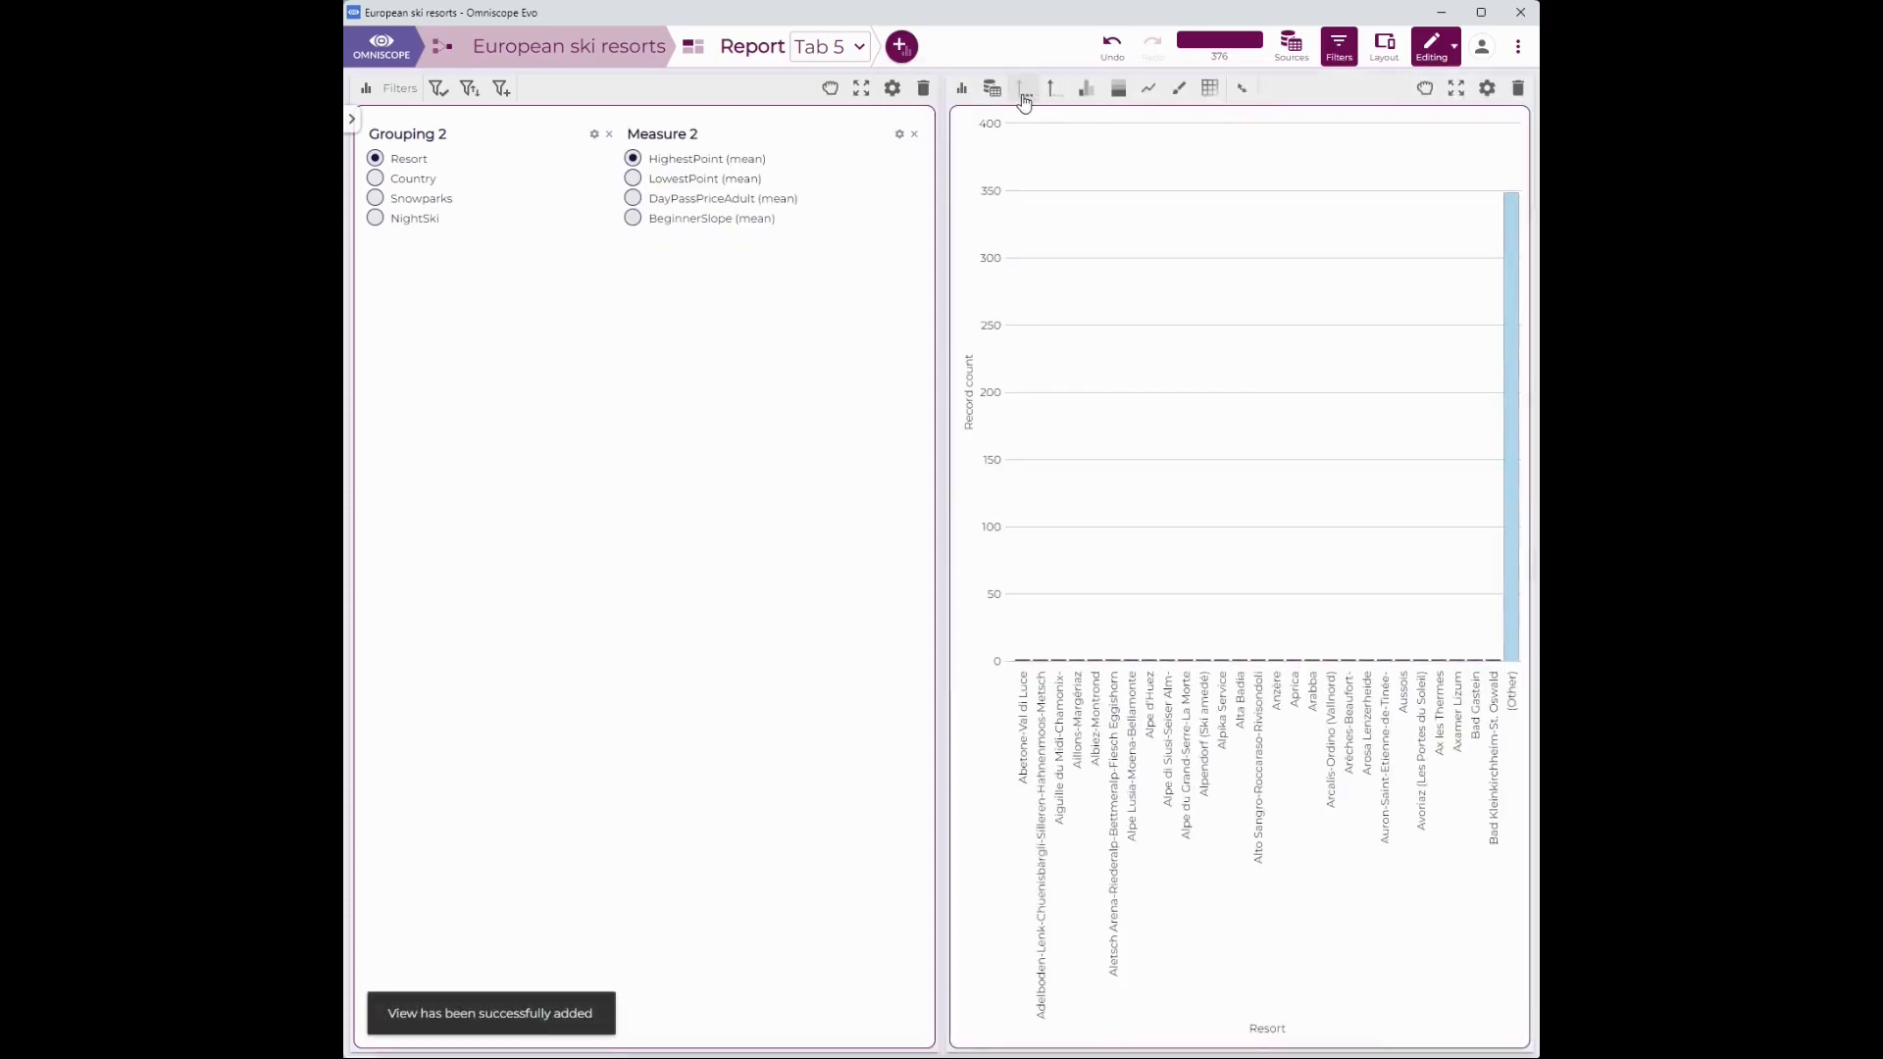
{"action": "left_click", "coordinate": [1024, 89]}
{"action": "left_click", "coordinate": [896, 172]}
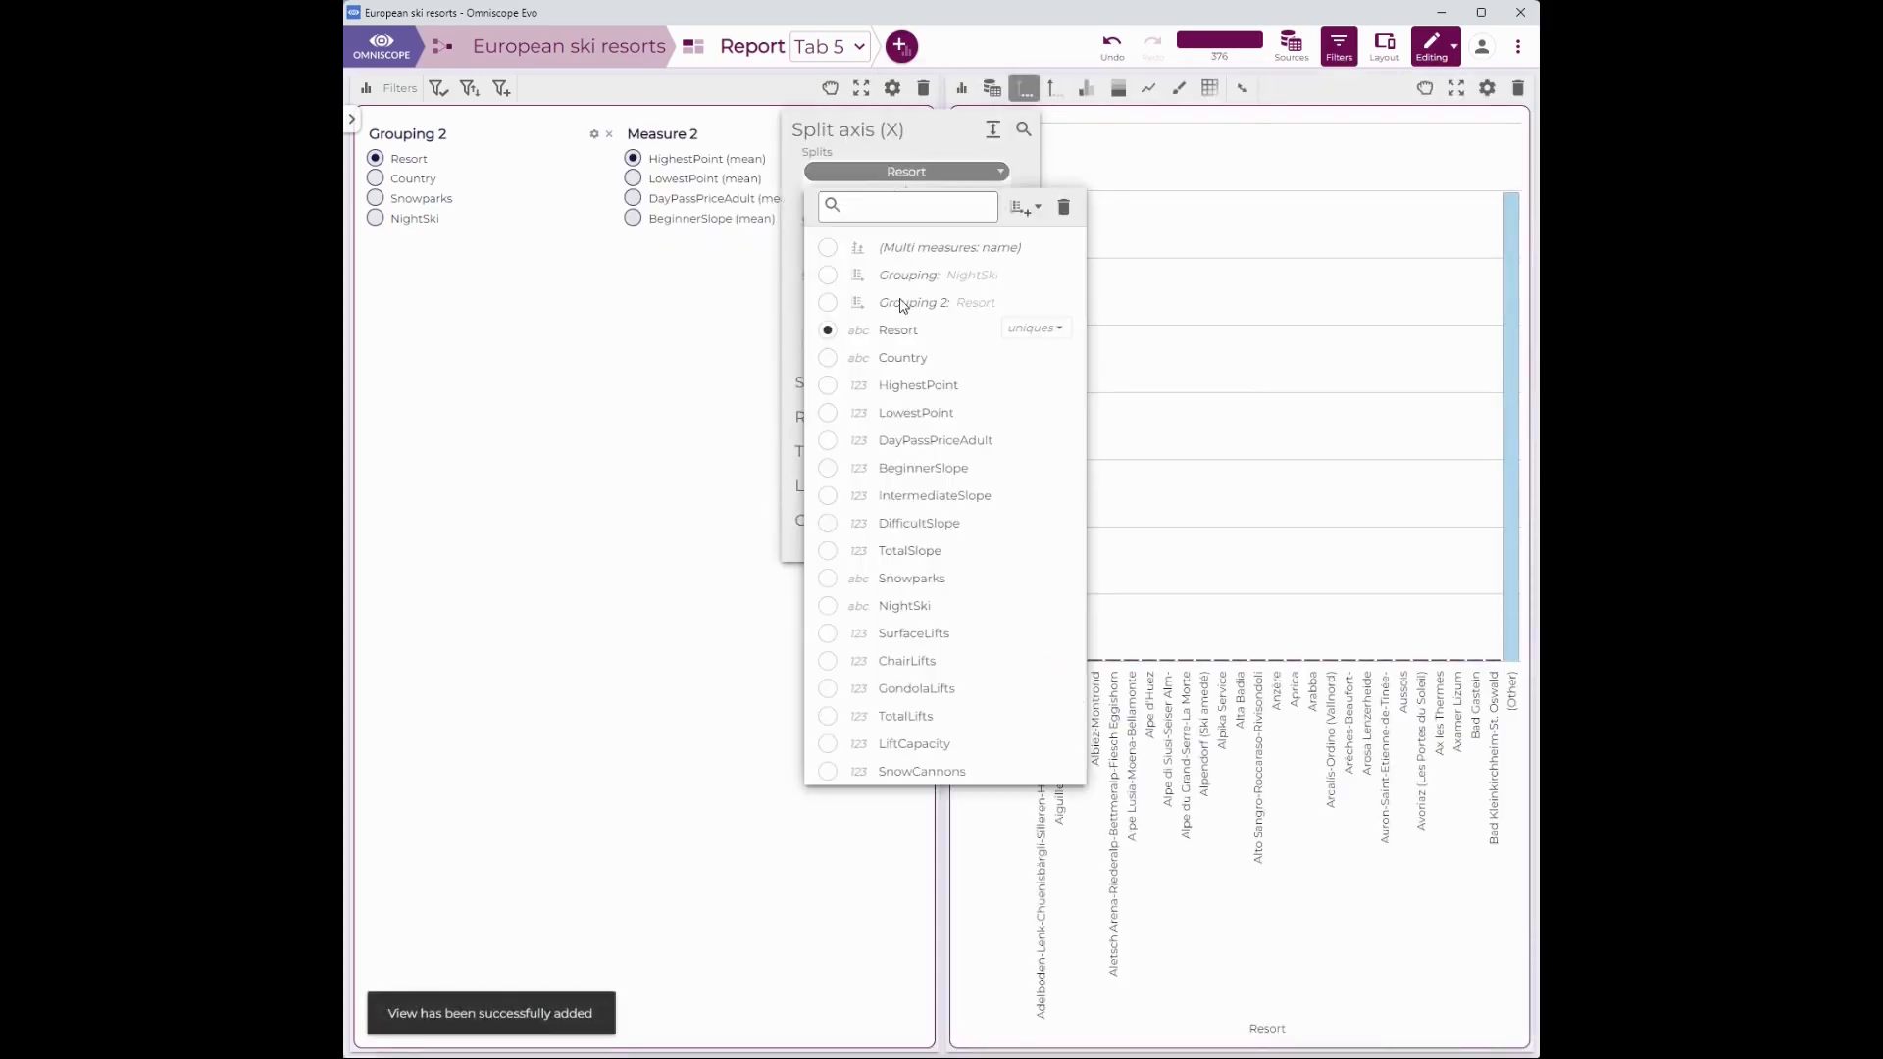
{"action": "left_click", "coordinate": [996, 310]}
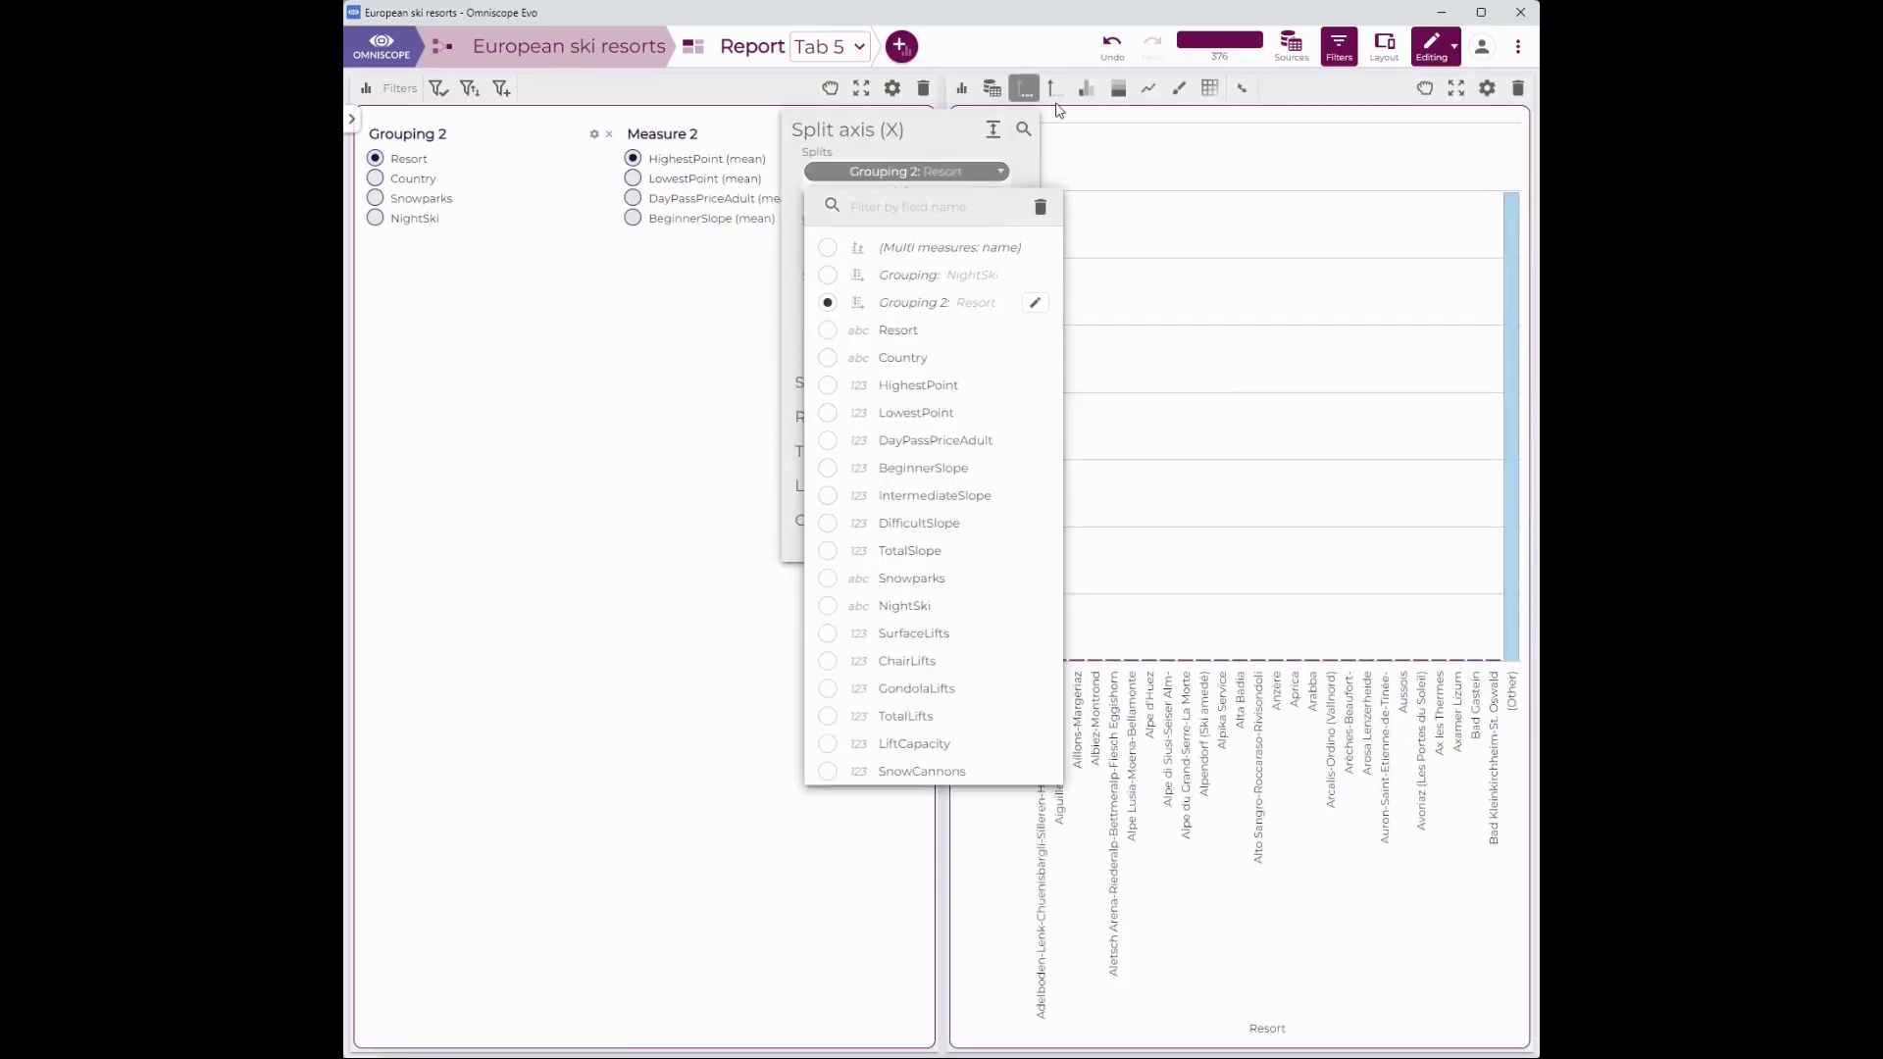
Set the bar chart's Y-axis measure to the named measure choice Measure 2.
{"action": "left_click", "coordinate": [1053, 90]}
{"action": "left_click", "coordinate": [993, 175]}
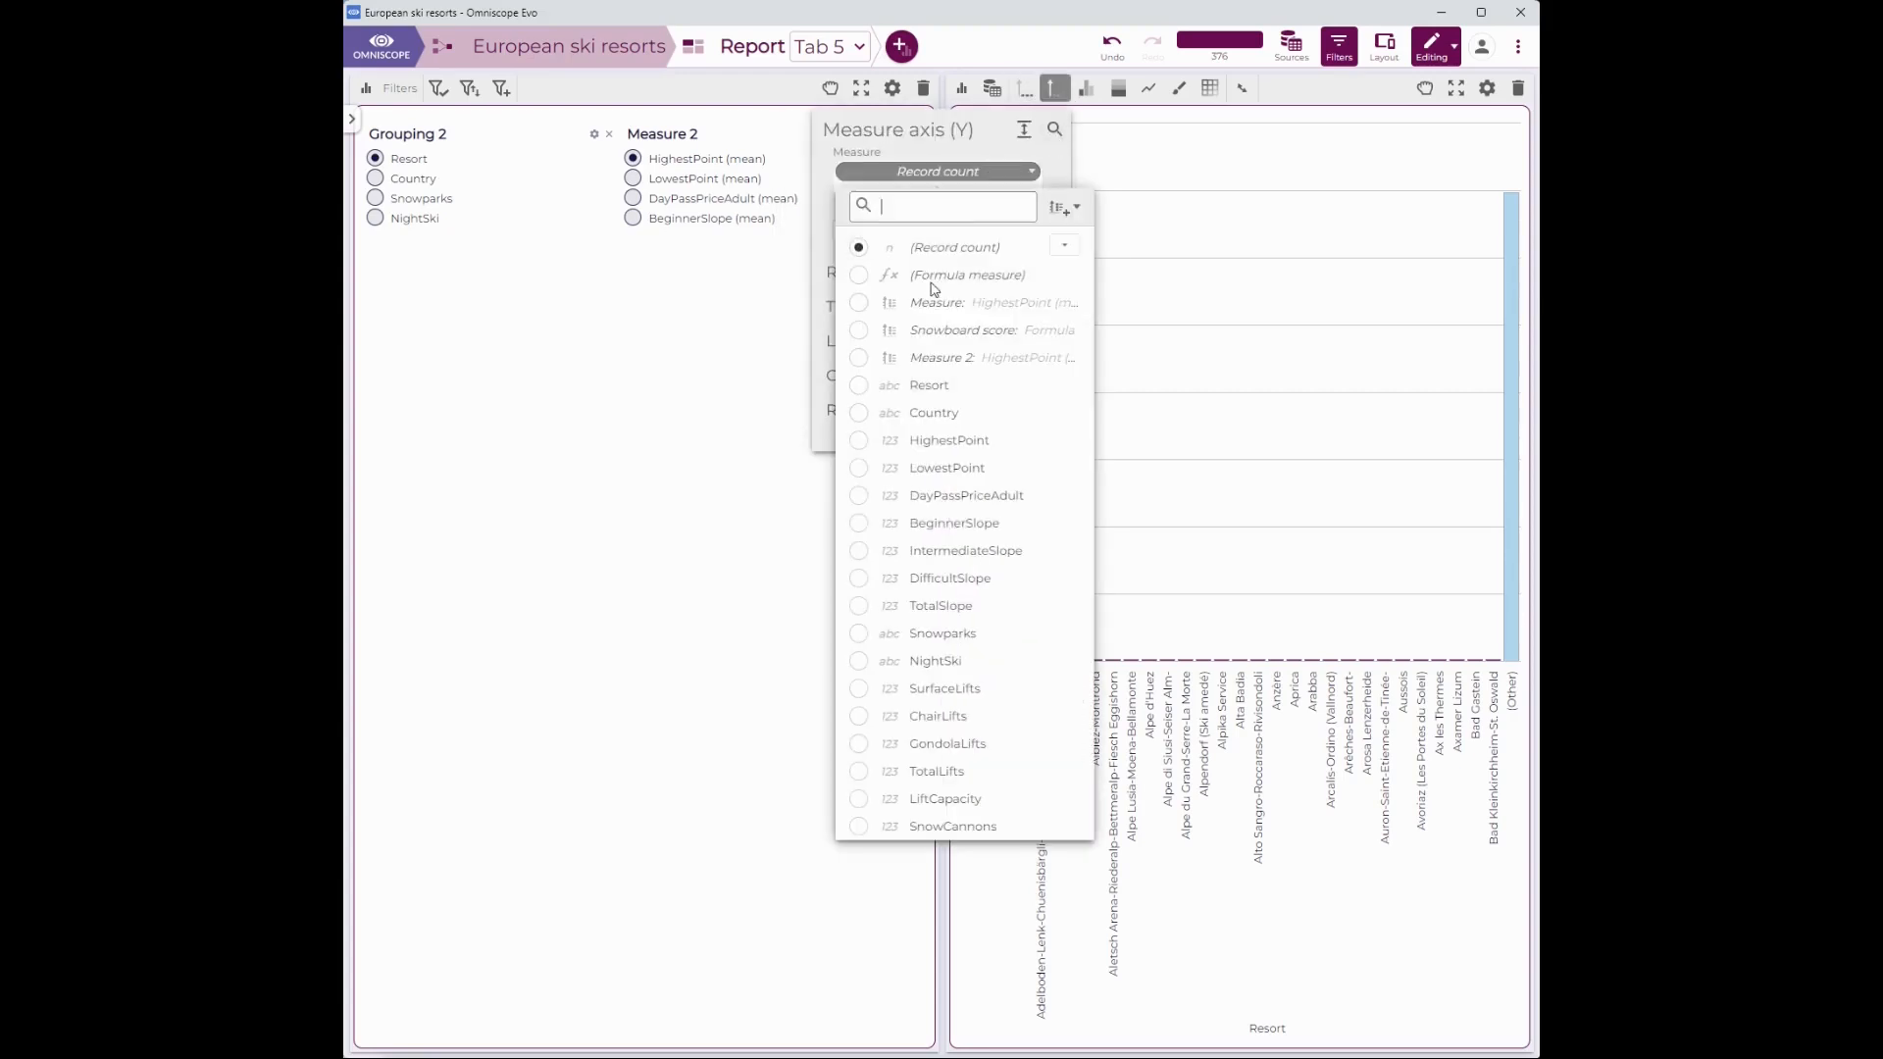
{"action": "left_click", "coordinate": [946, 359]}
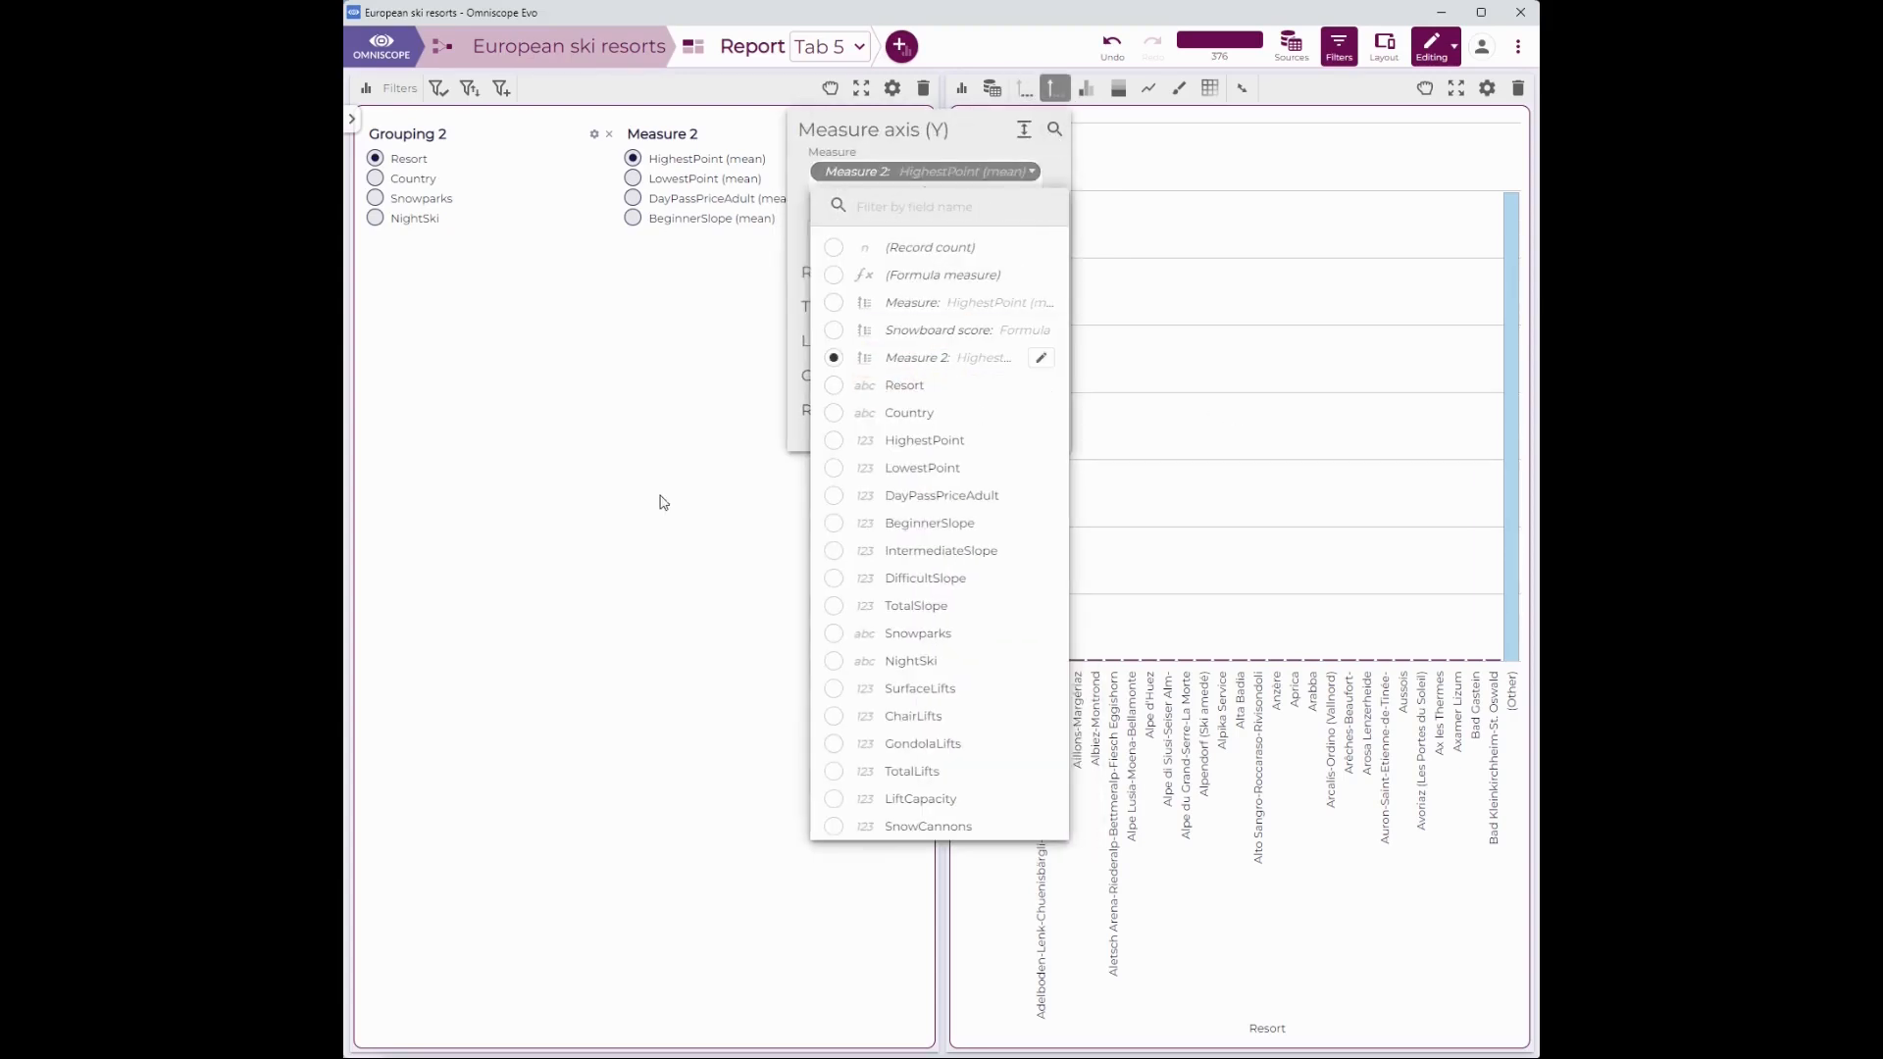
{"action": "left_click", "coordinate": [634, 462]}
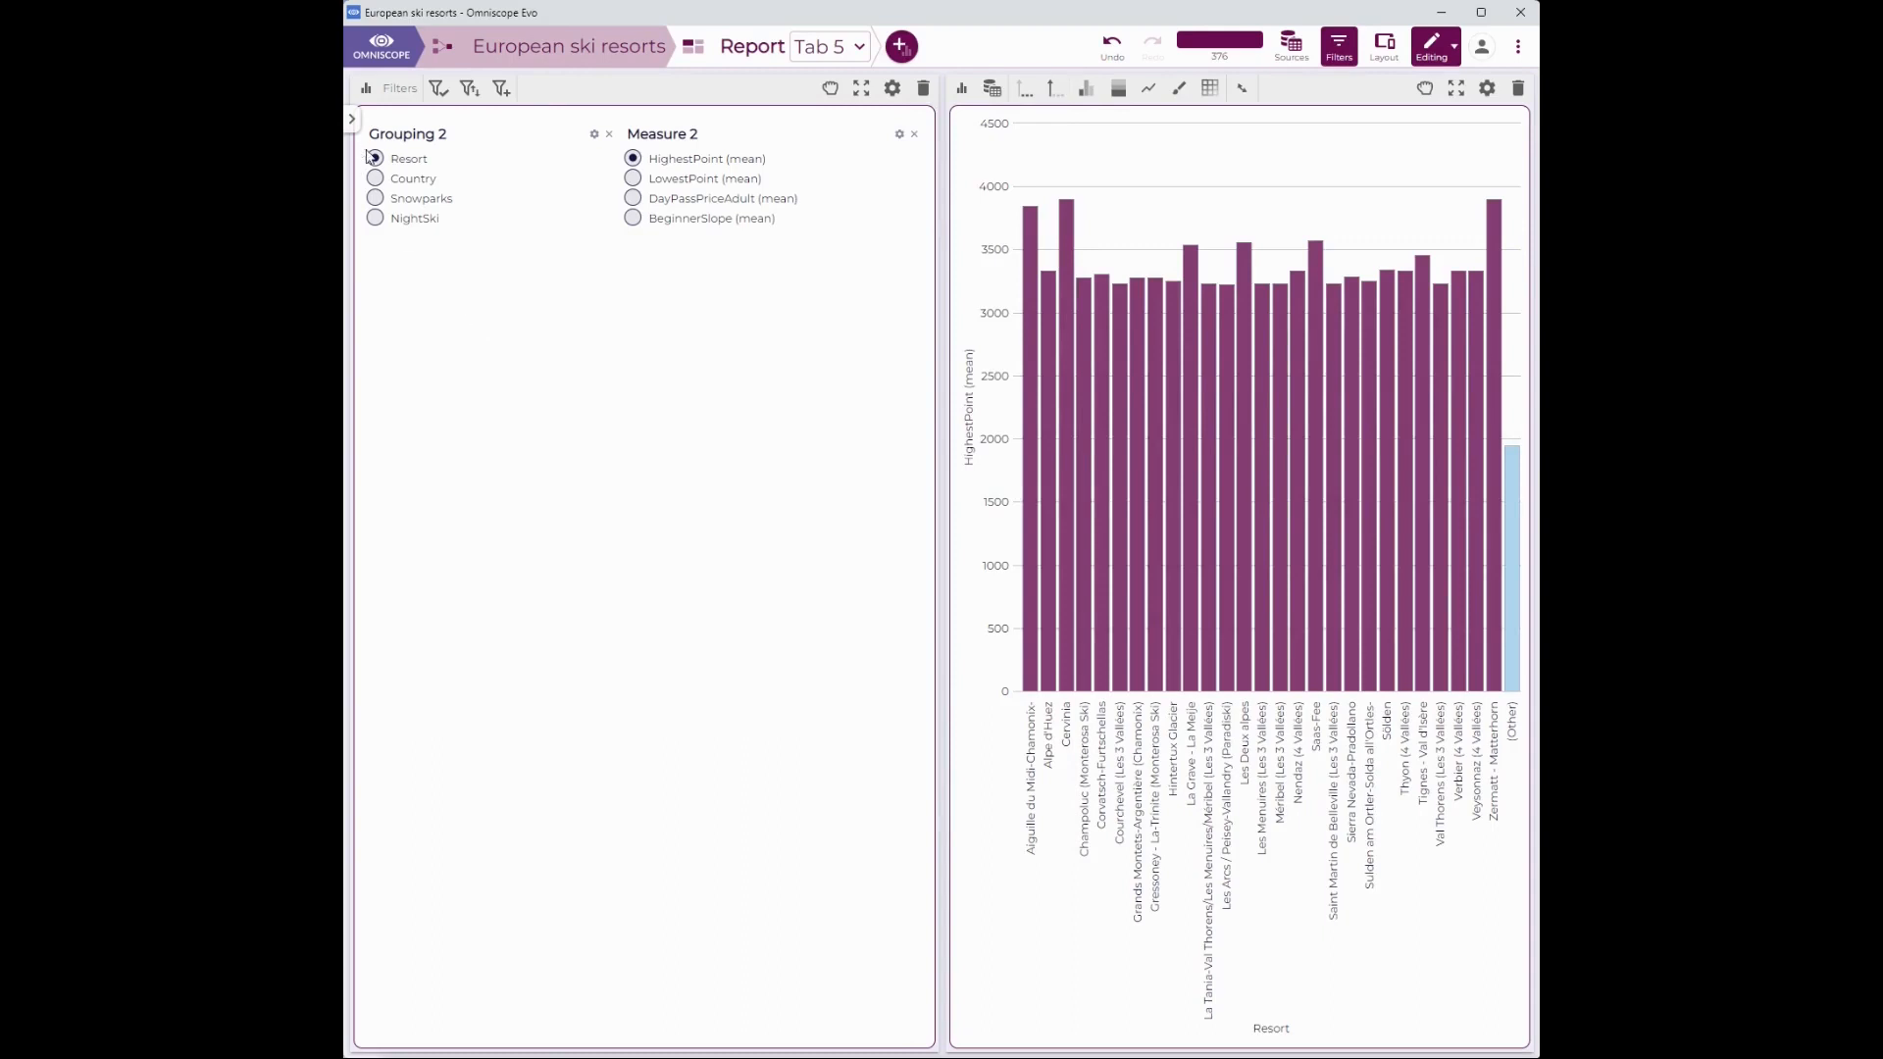
Try the Grouping 2 options Country, Snowparks and NightSki, and switch Measure 2 to DayPassPriceAdult (mean).
{"action": "left_click", "coordinate": [376, 180]}
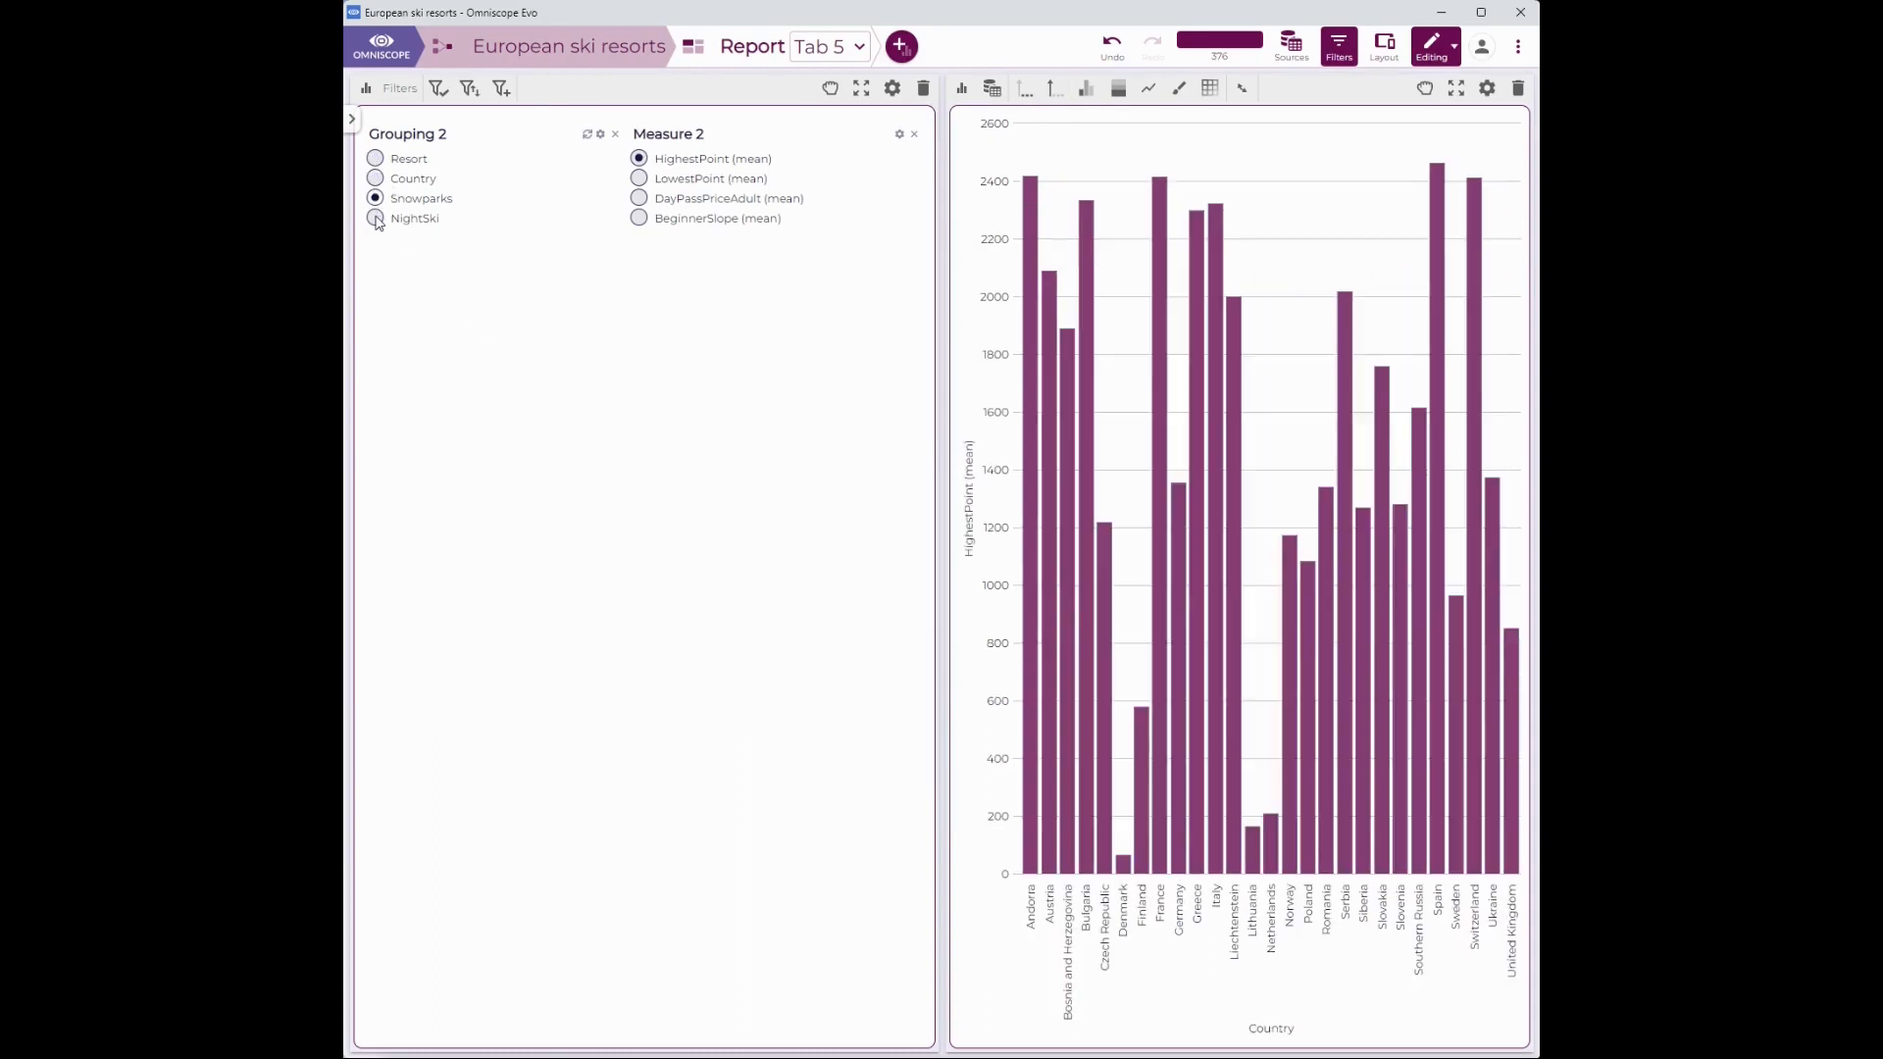
{"action": "left_click", "coordinate": [639, 199]}
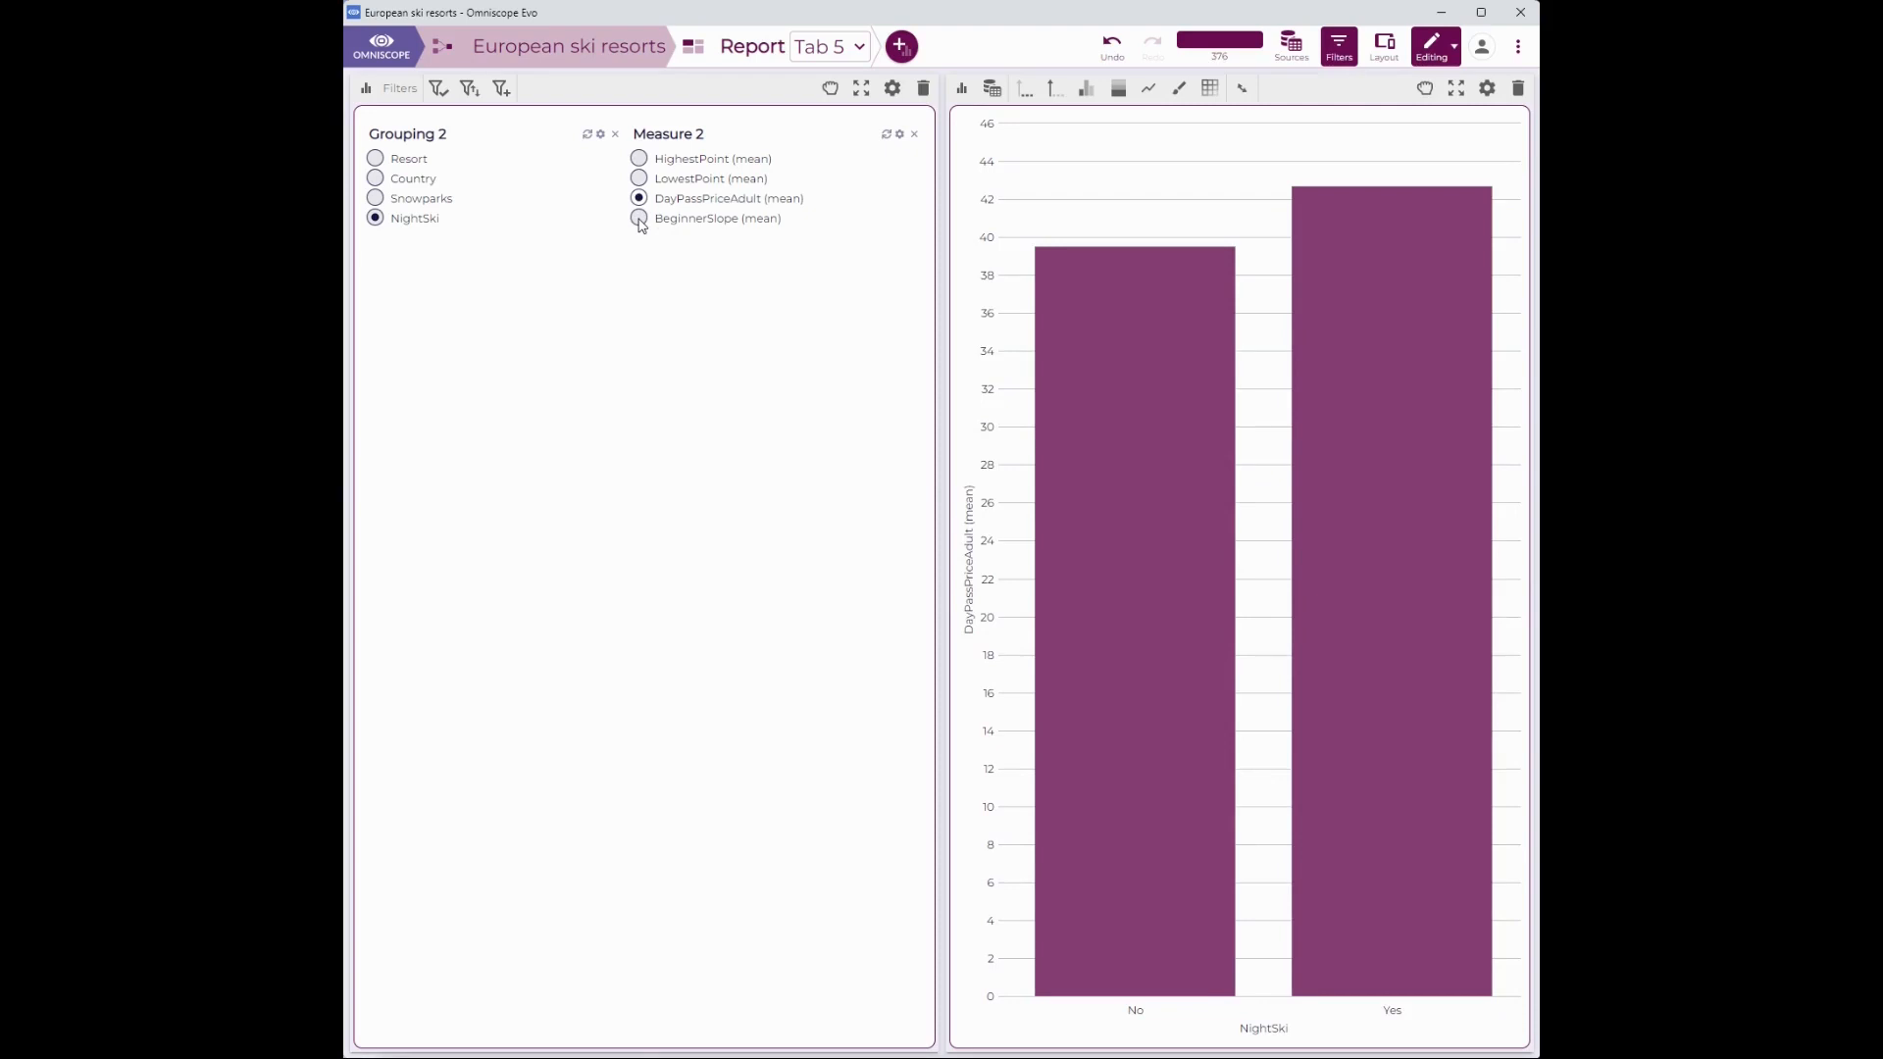
Add another blank tab to the report after Tab 5.
{"action": "left_click", "coordinate": [859, 46]}
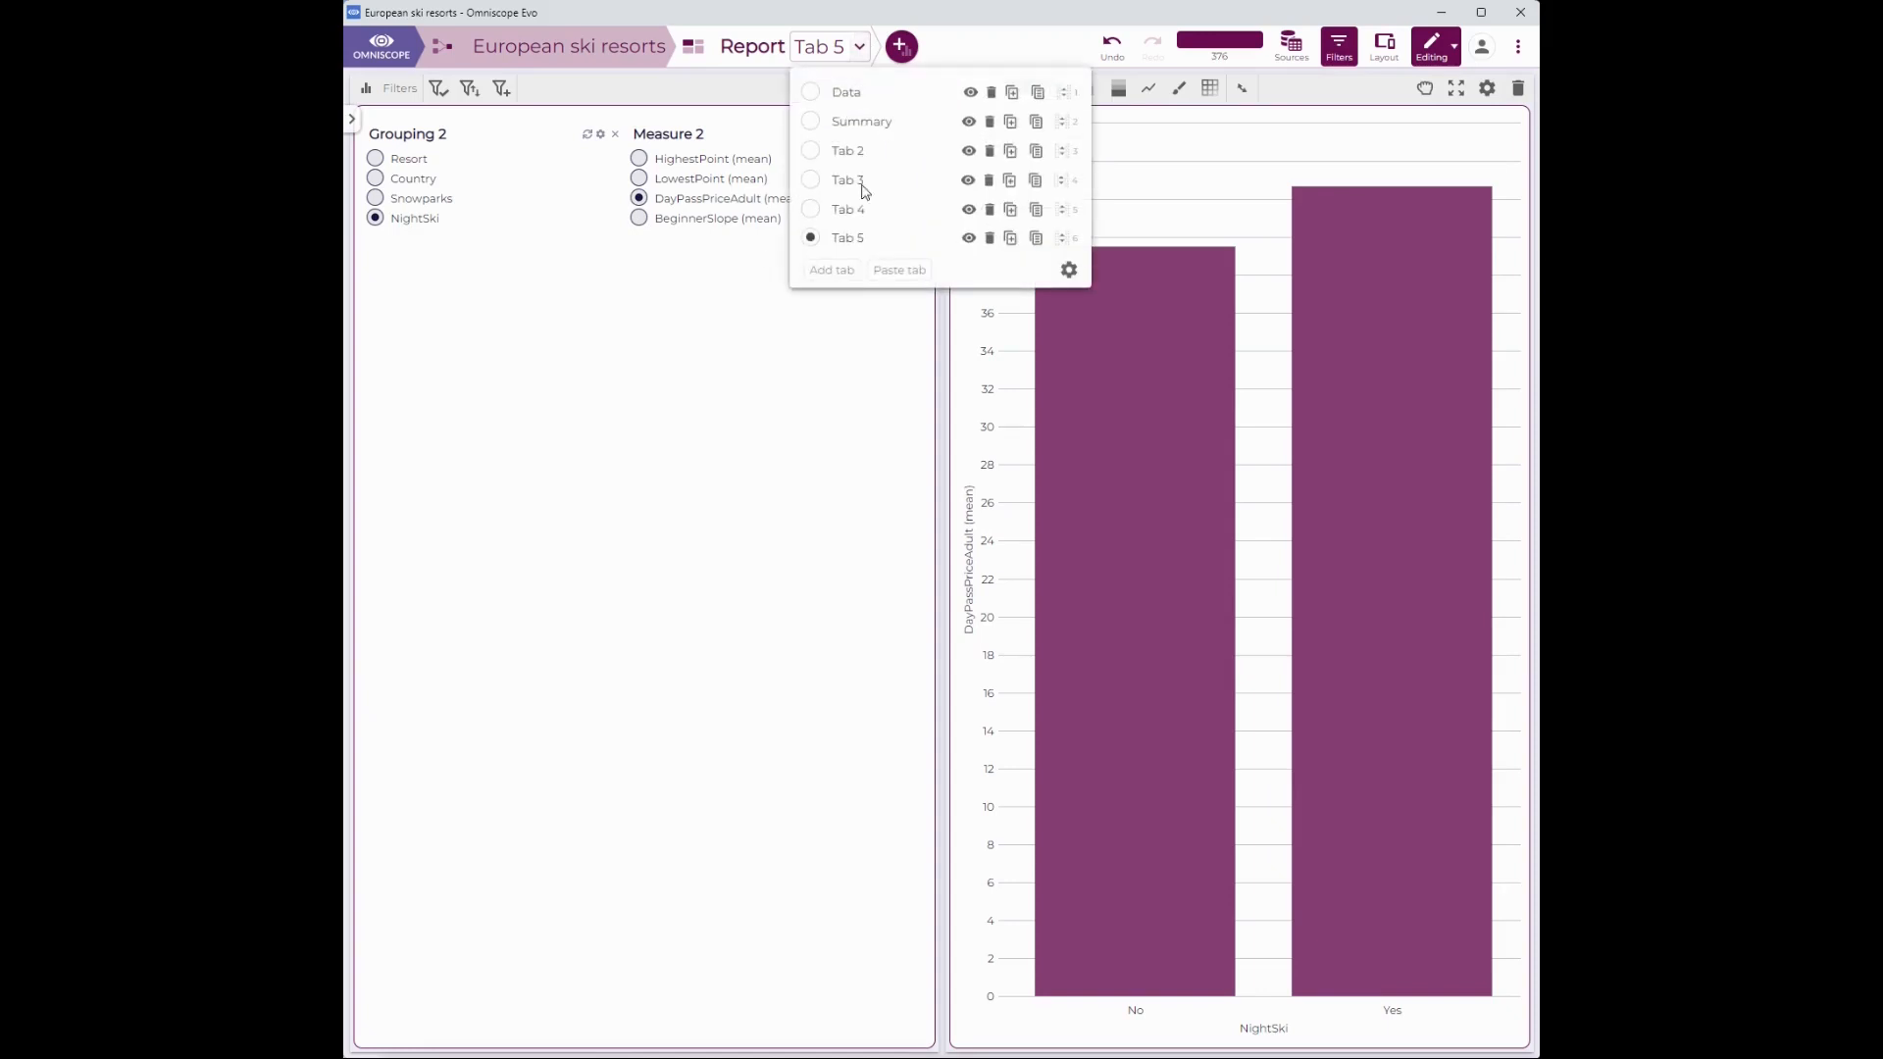
{"action": "left_click", "coordinate": [841, 271]}
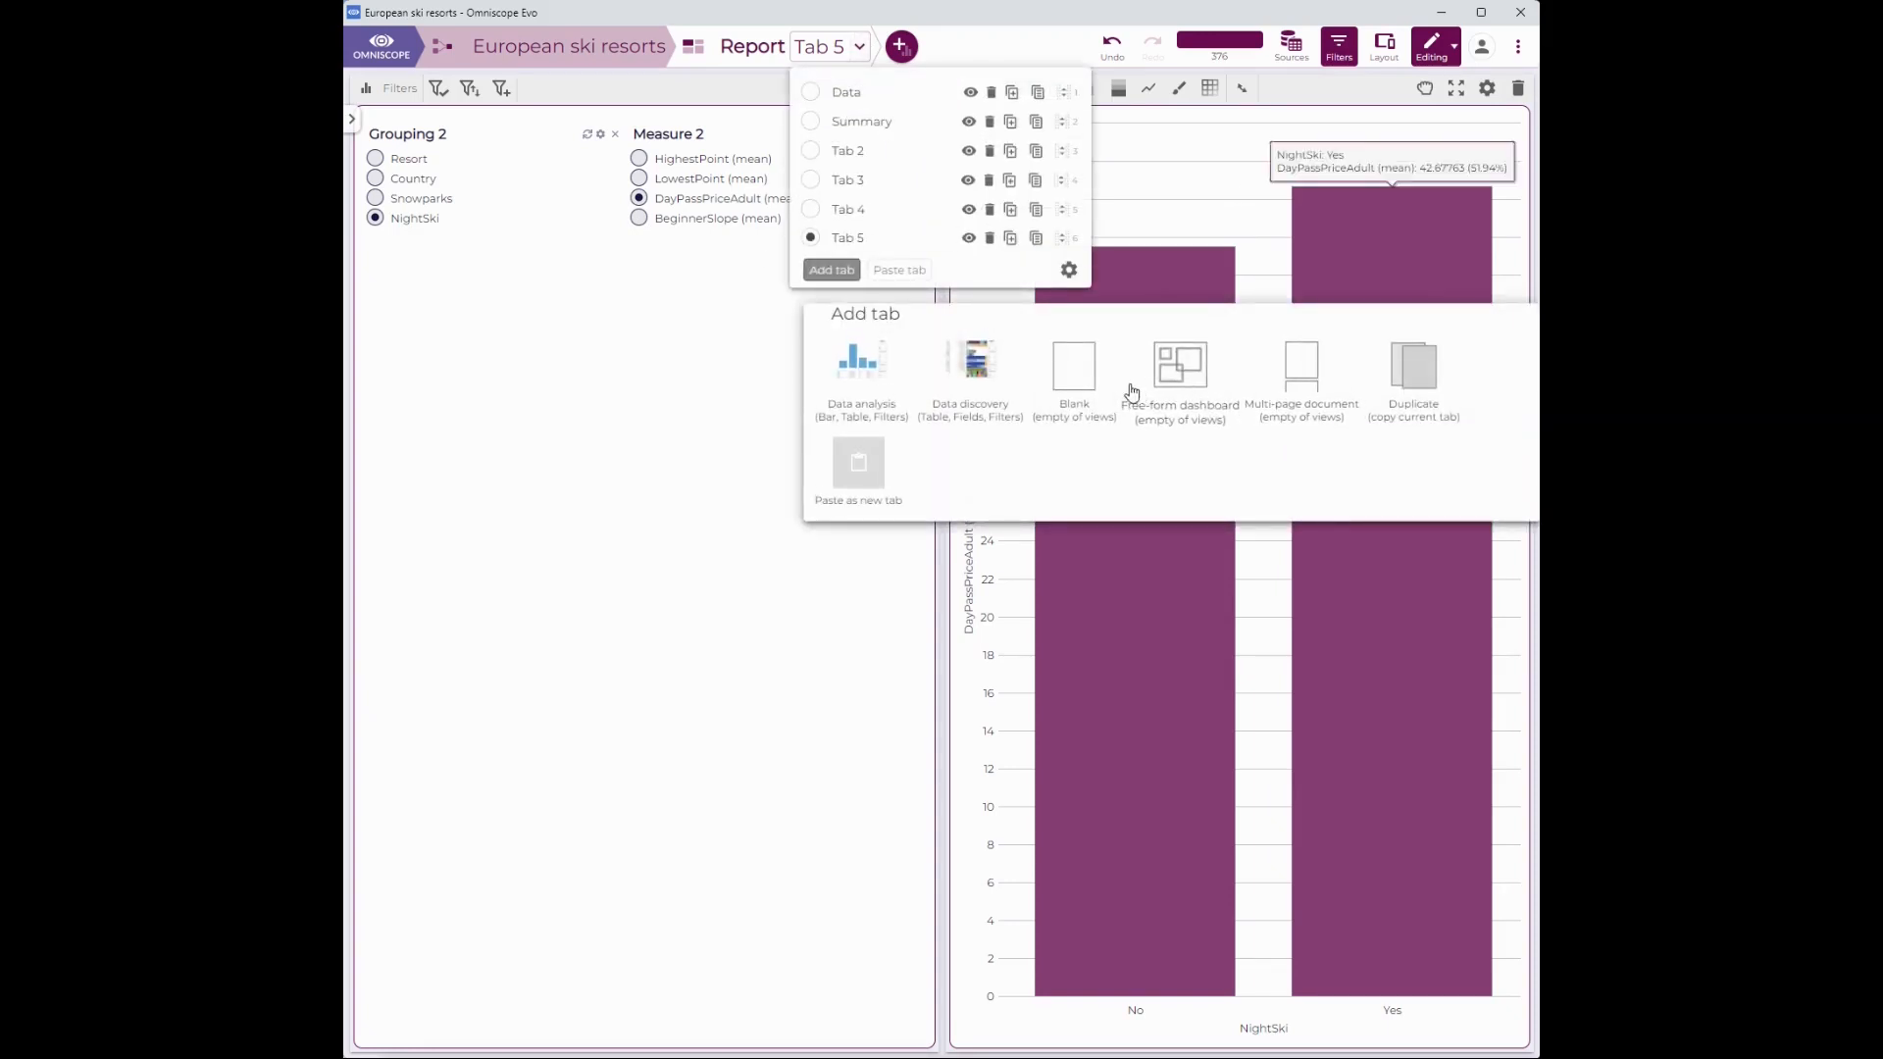
{"action": "left_click", "coordinate": [1082, 366]}
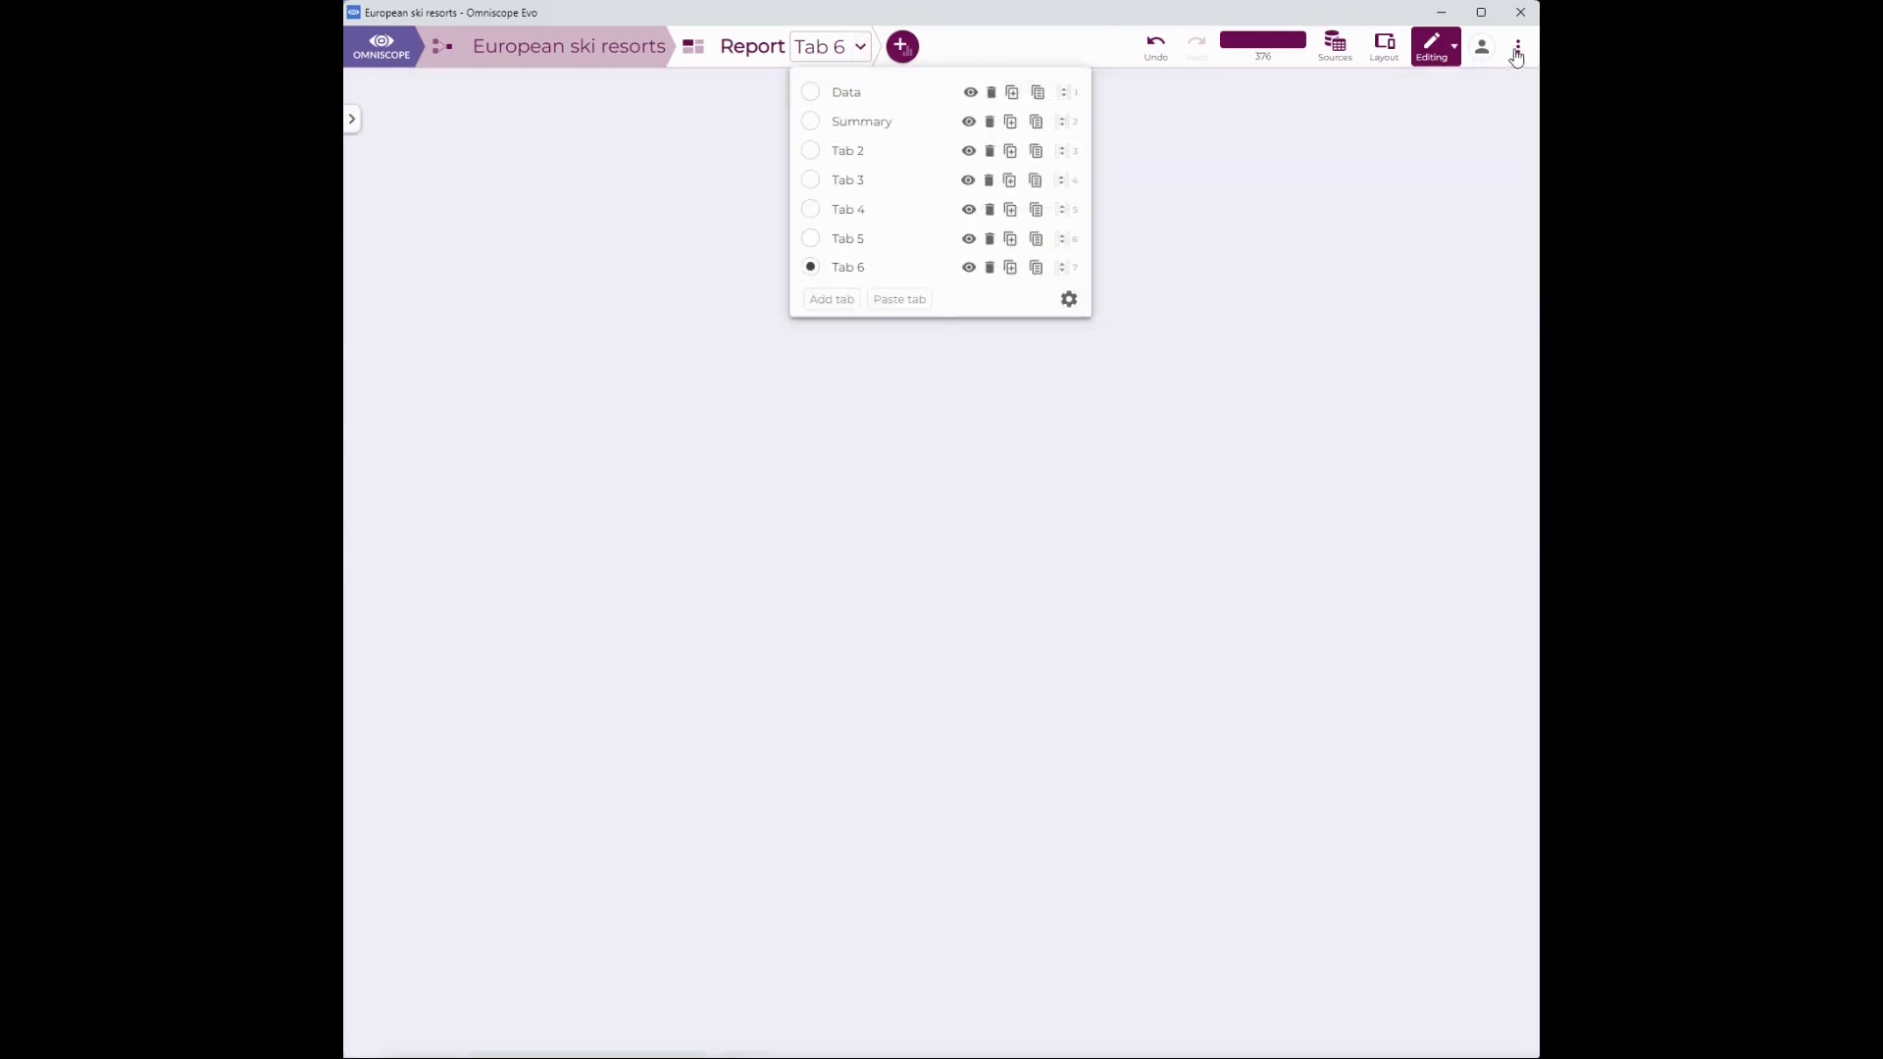
Add a further single-select measure choice with two options to the data model.
{"action": "left_click", "coordinate": [1516, 57]}
{"action": "left_click", "coordinate": [1417, 178]}
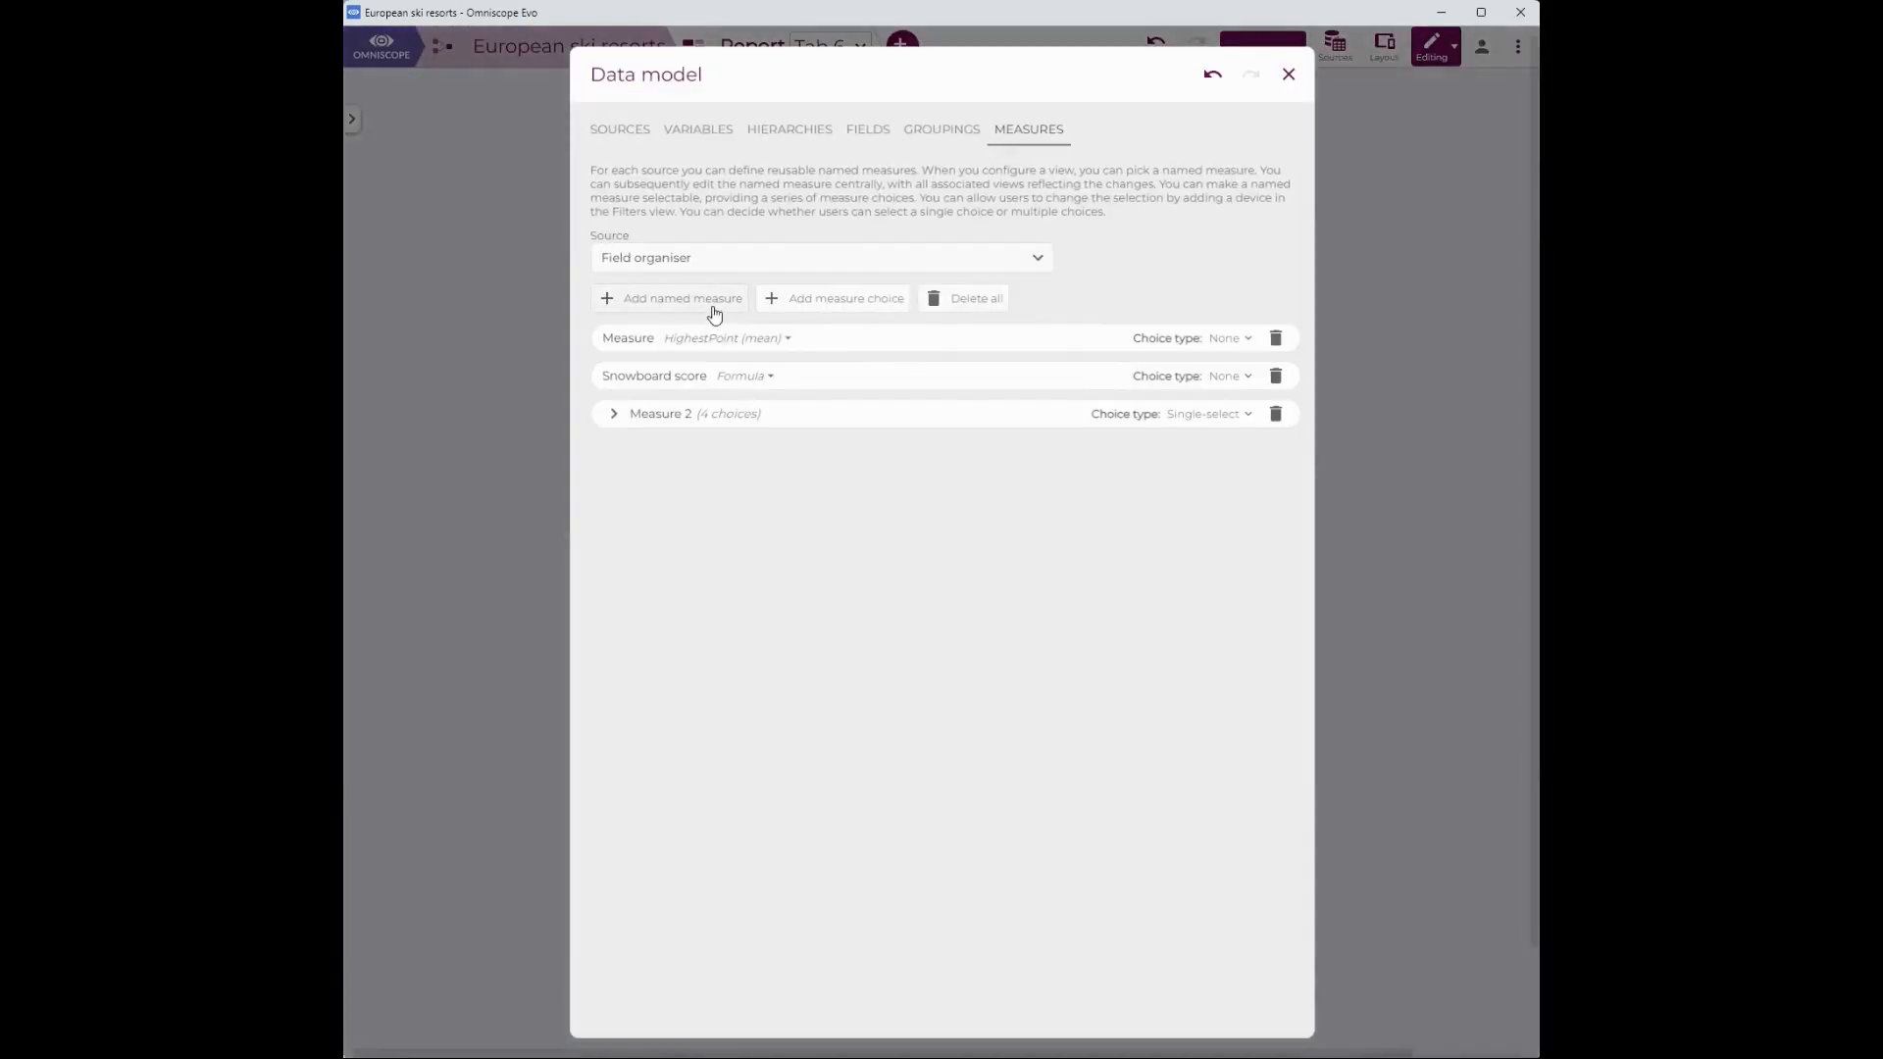
{"action": "left_click", "coordinate": [806, 299]}
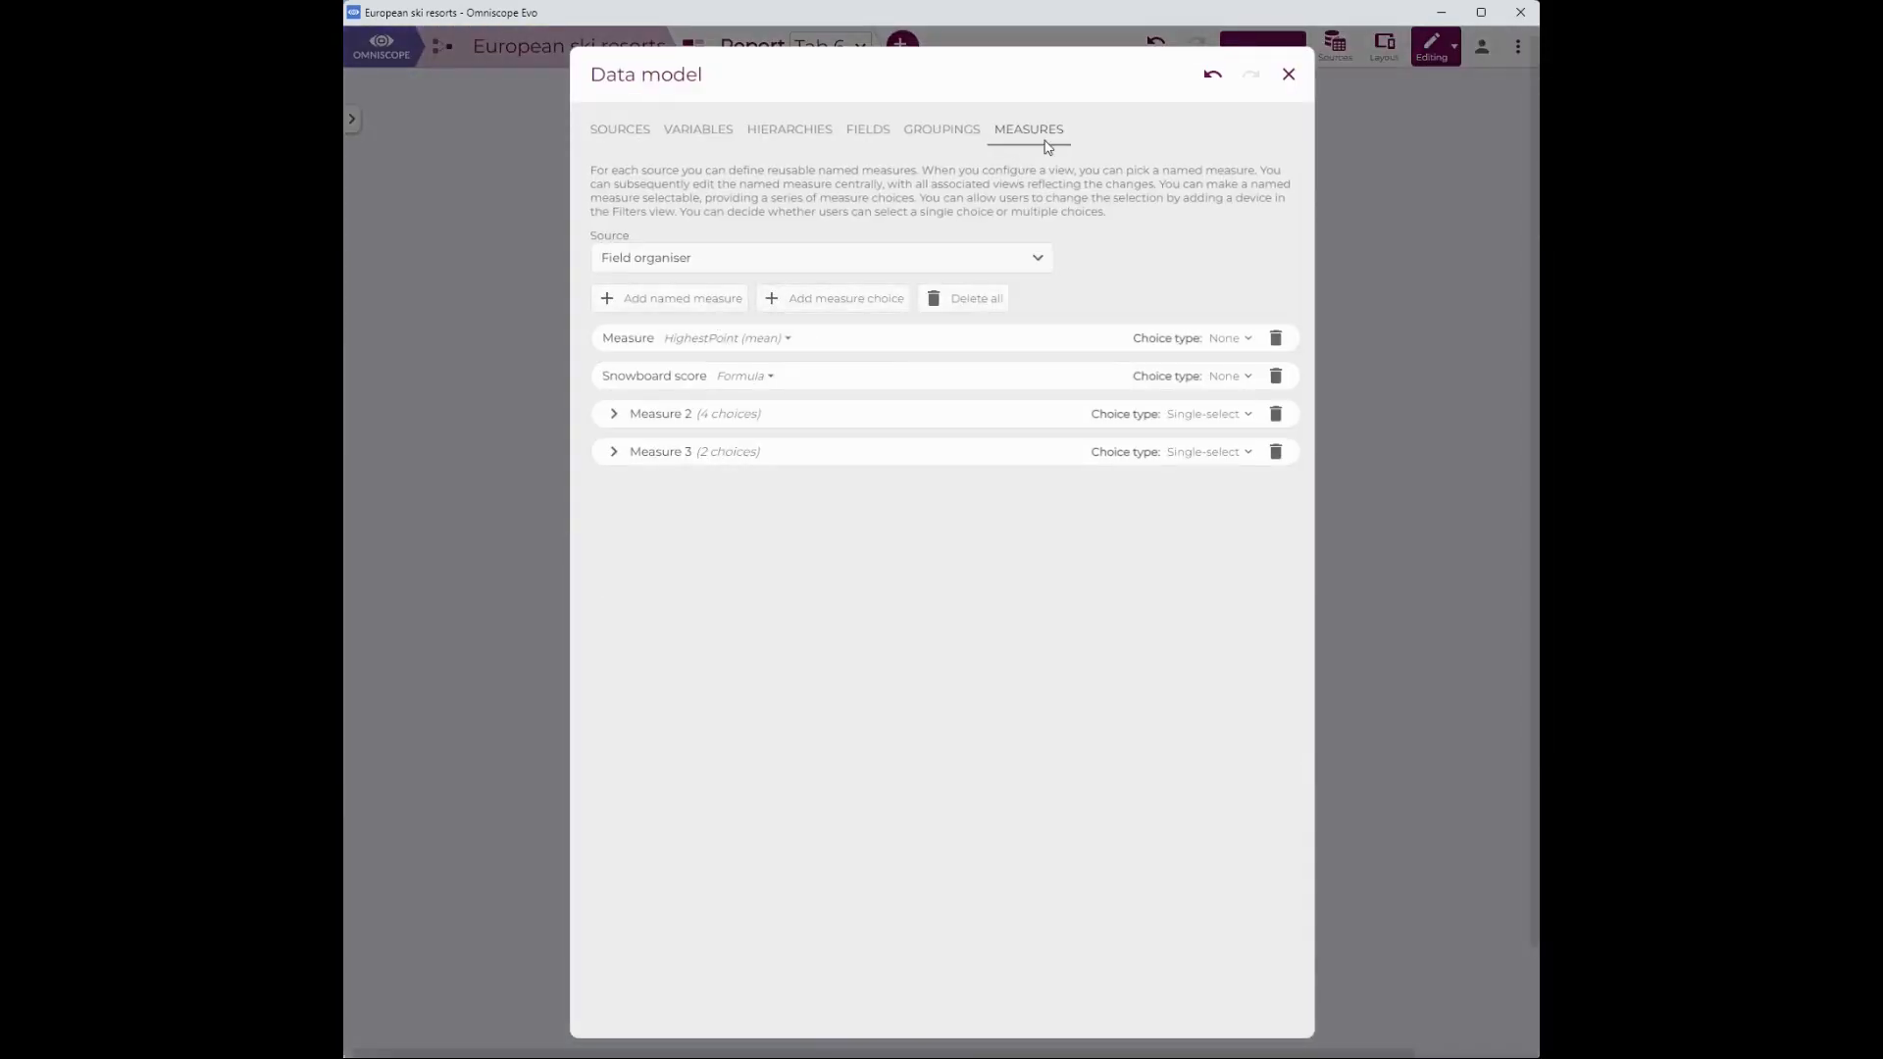
Add another grouping choice to the data model with the options Country and NightSki.
{"action": "left_click", "coordinate": [934, 128]}
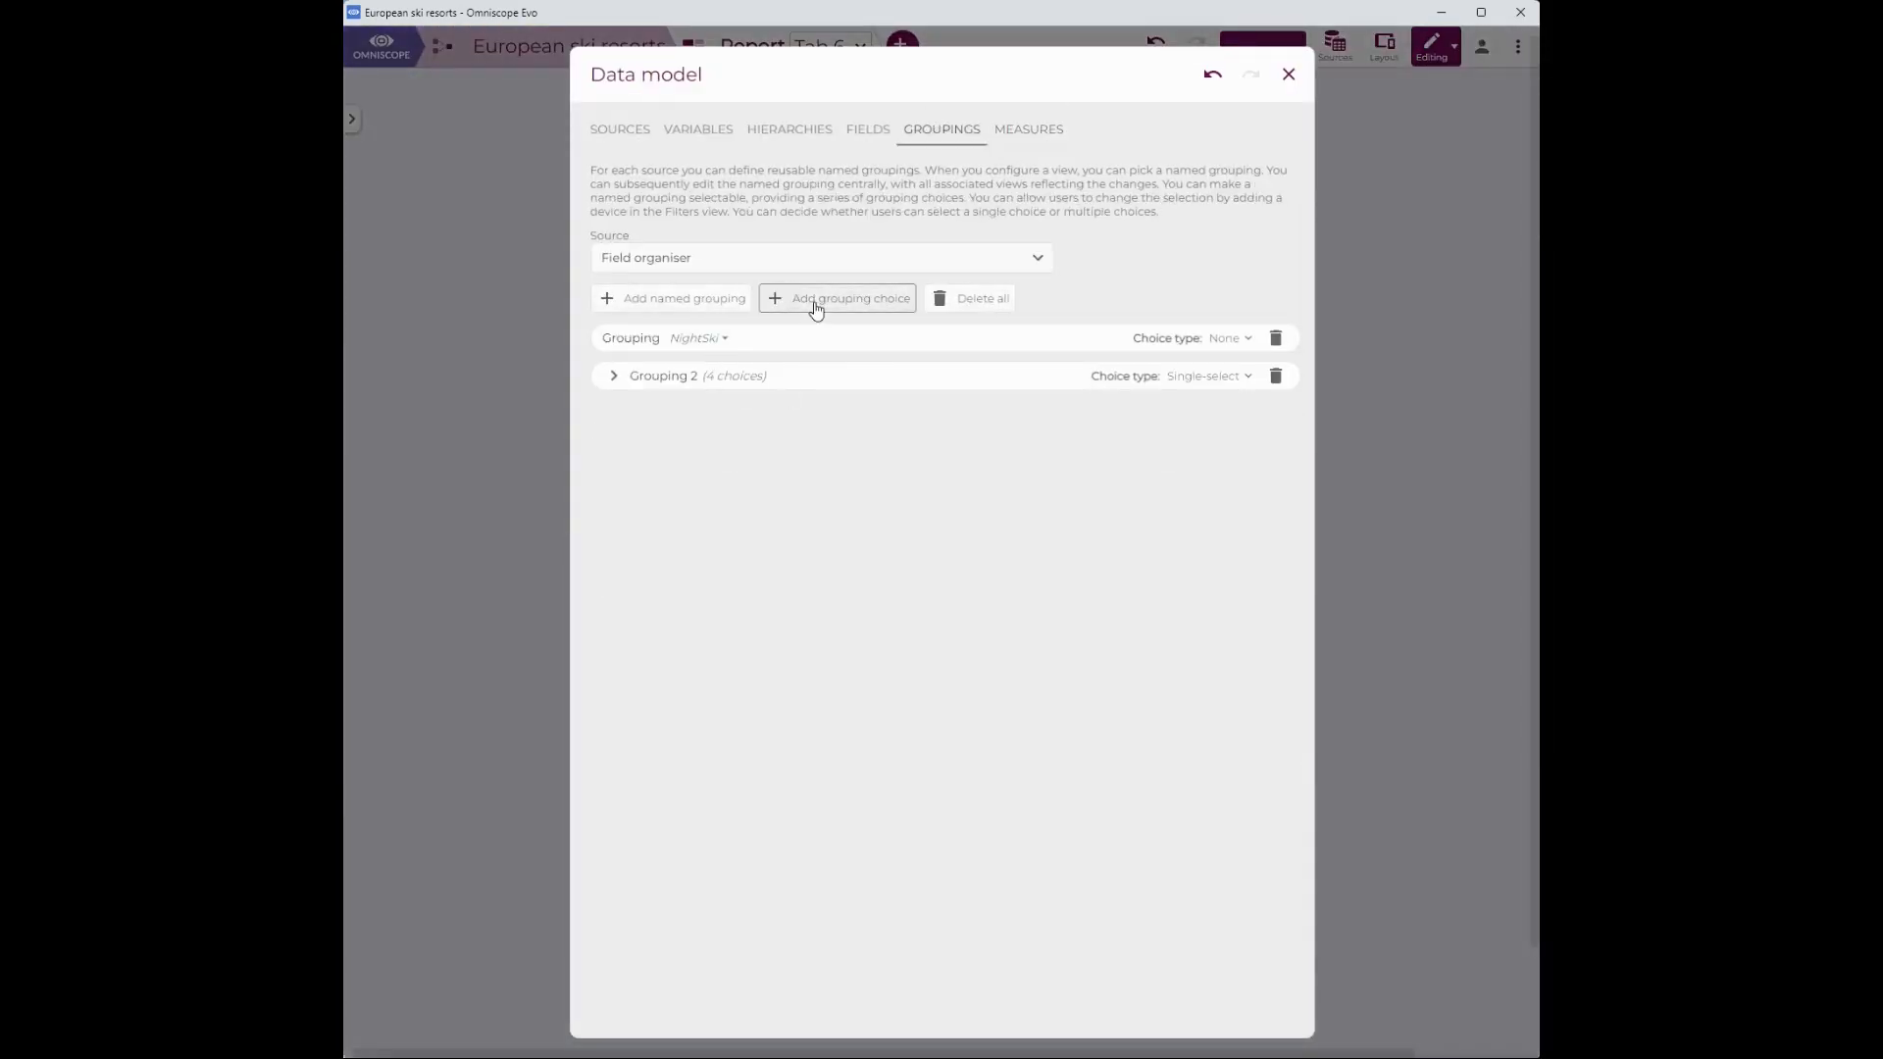
{"action": "left_click", "coordinate": [812, 301]}
{"action": "left_click", "coordinate": [675, 490]}
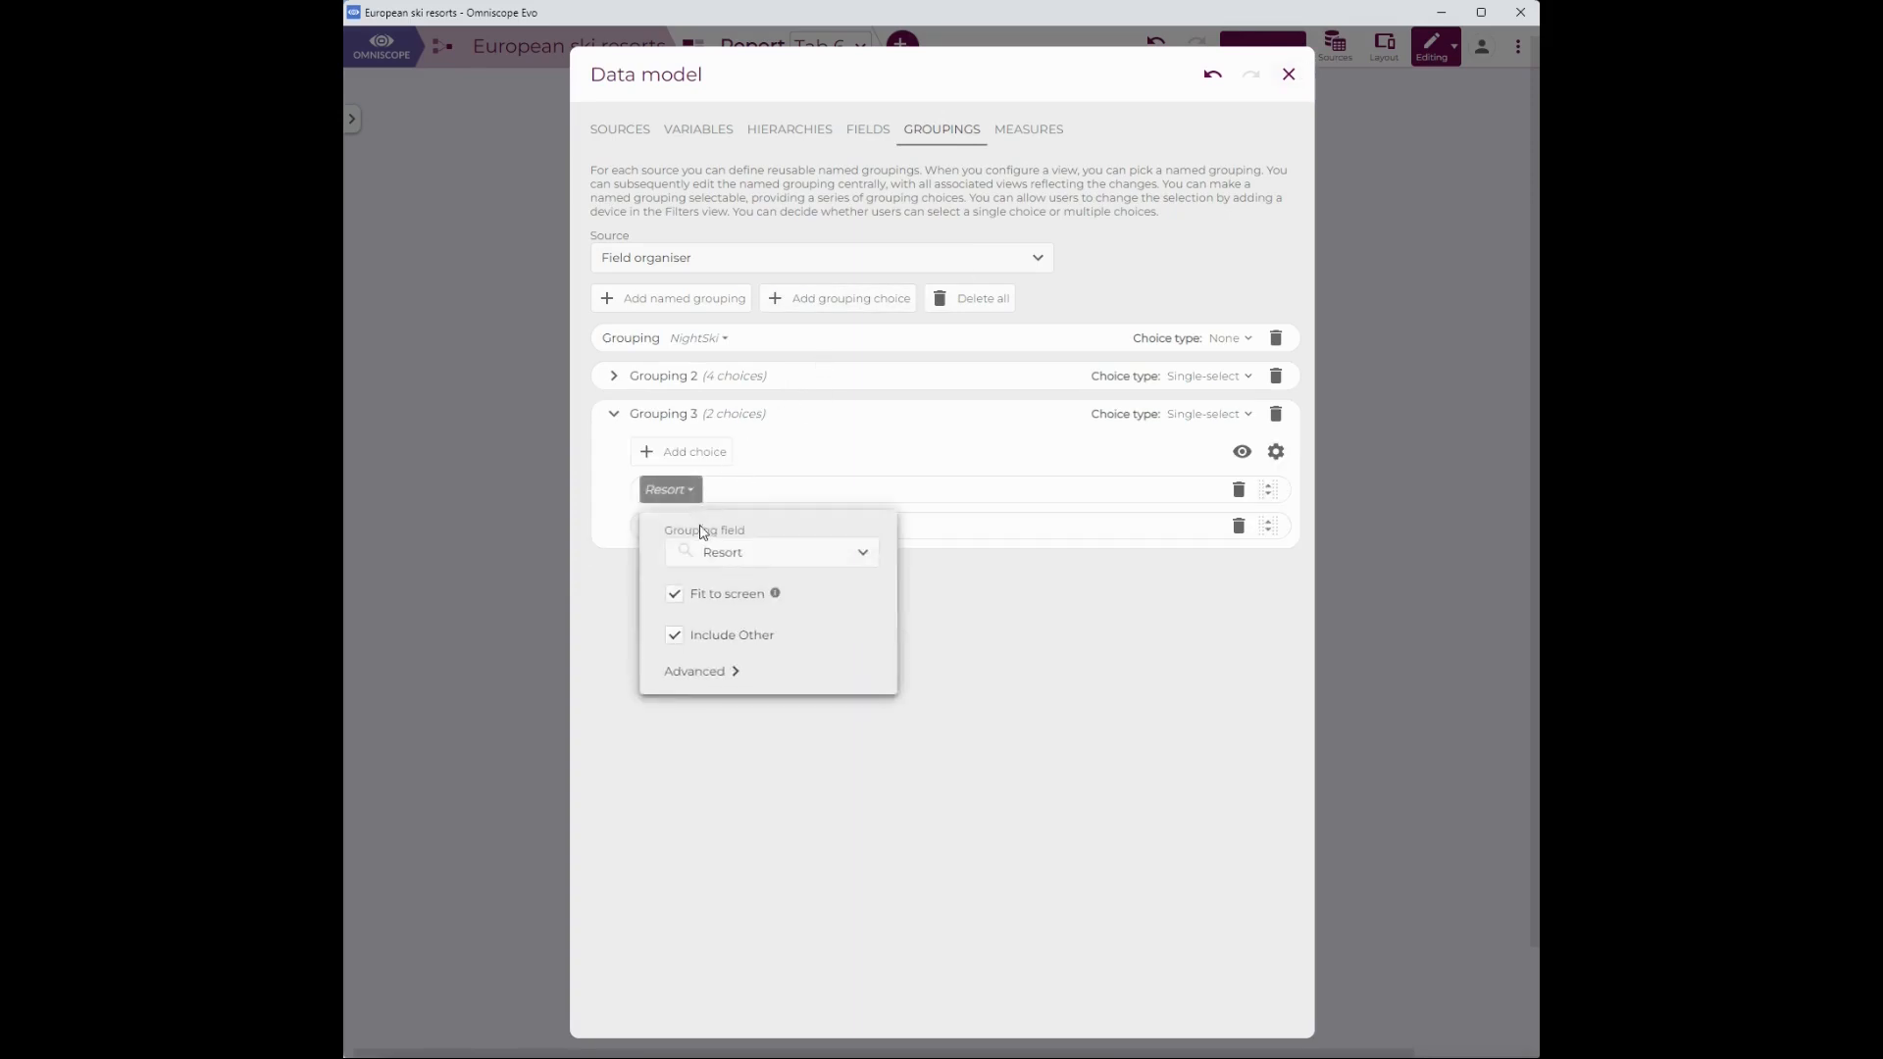
{"action": "left_click", "coordinate": [723, 552]}
{"action": "left_click", "coordinate": [734, 135]}
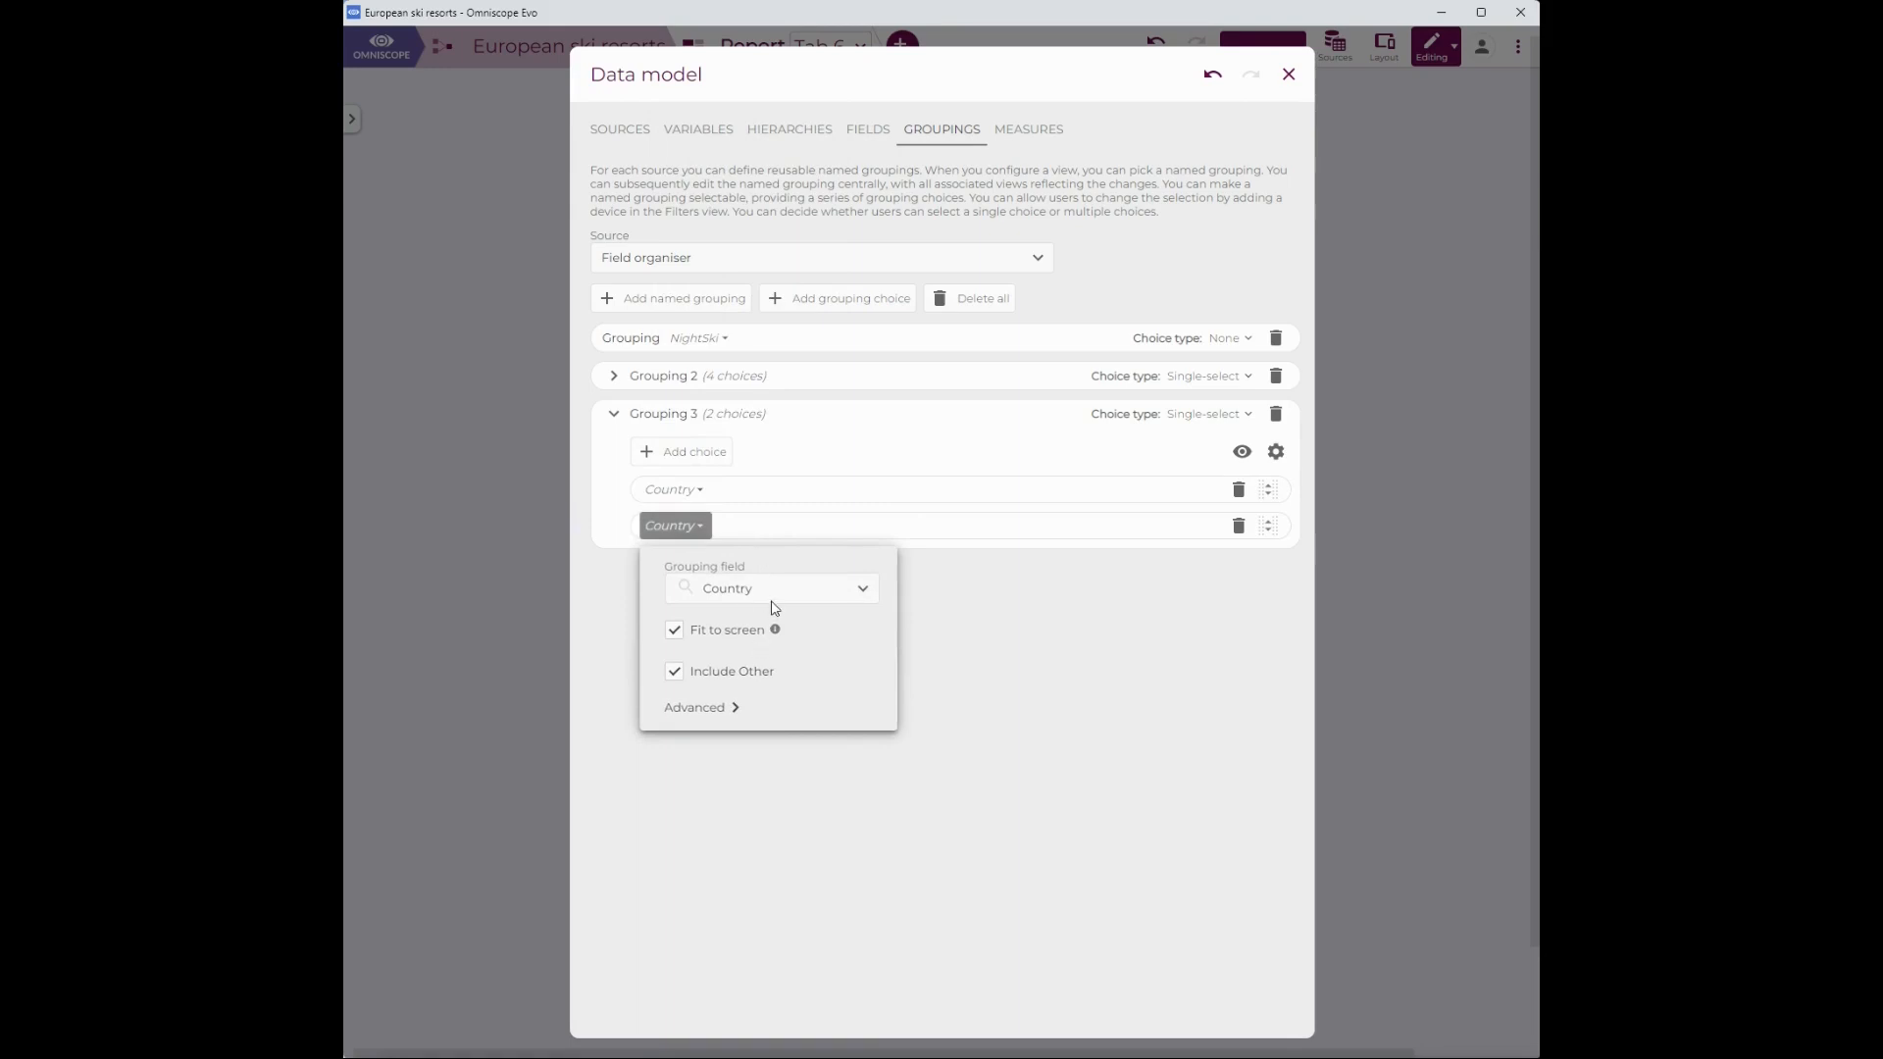
{"action": "left_click", "coordinate": [769, 589]}
{"action": "left_click", "coordinate": [733, 403]}
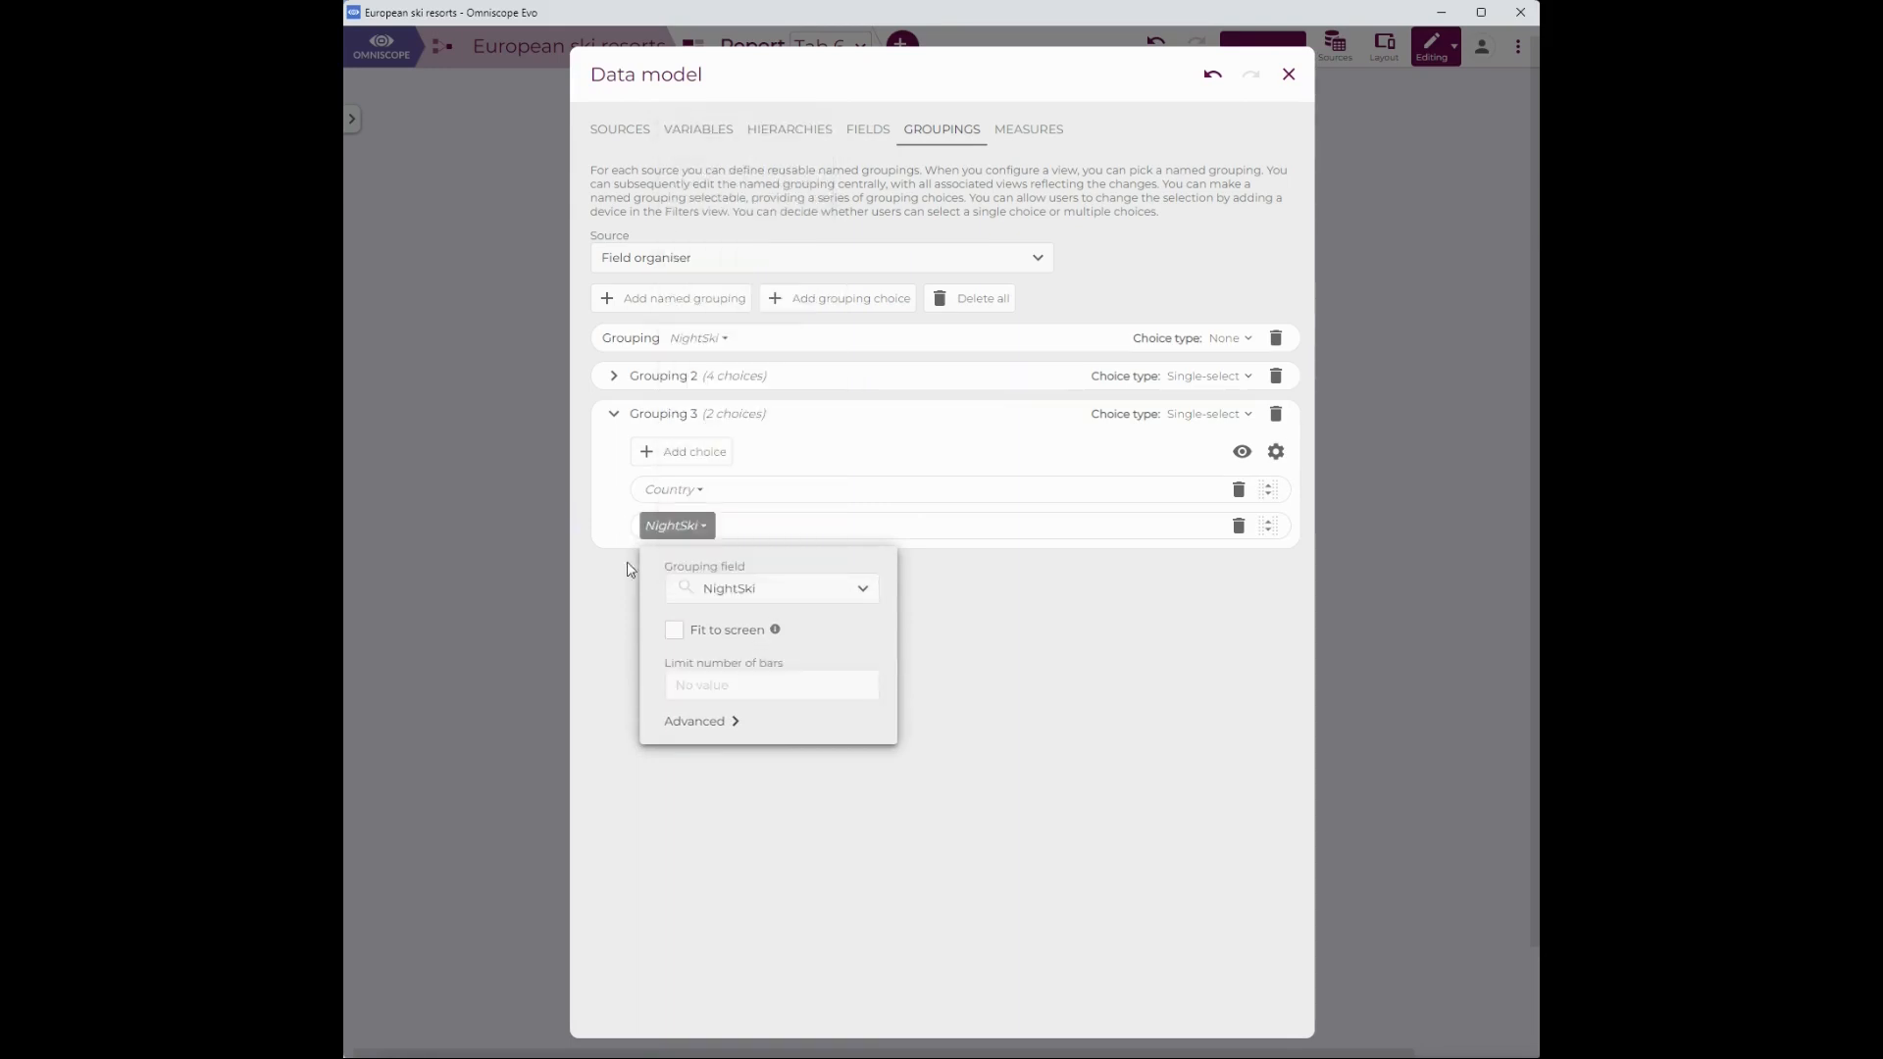
{"action": "left_click", "coordinate": [601, 630]}
Add Snowparks as a third option of the Grouping 3 choice.
{"action": "left_click", "coordinate": [702, 454]}
{"action": "left_click", "coordinate": [695, 564]}
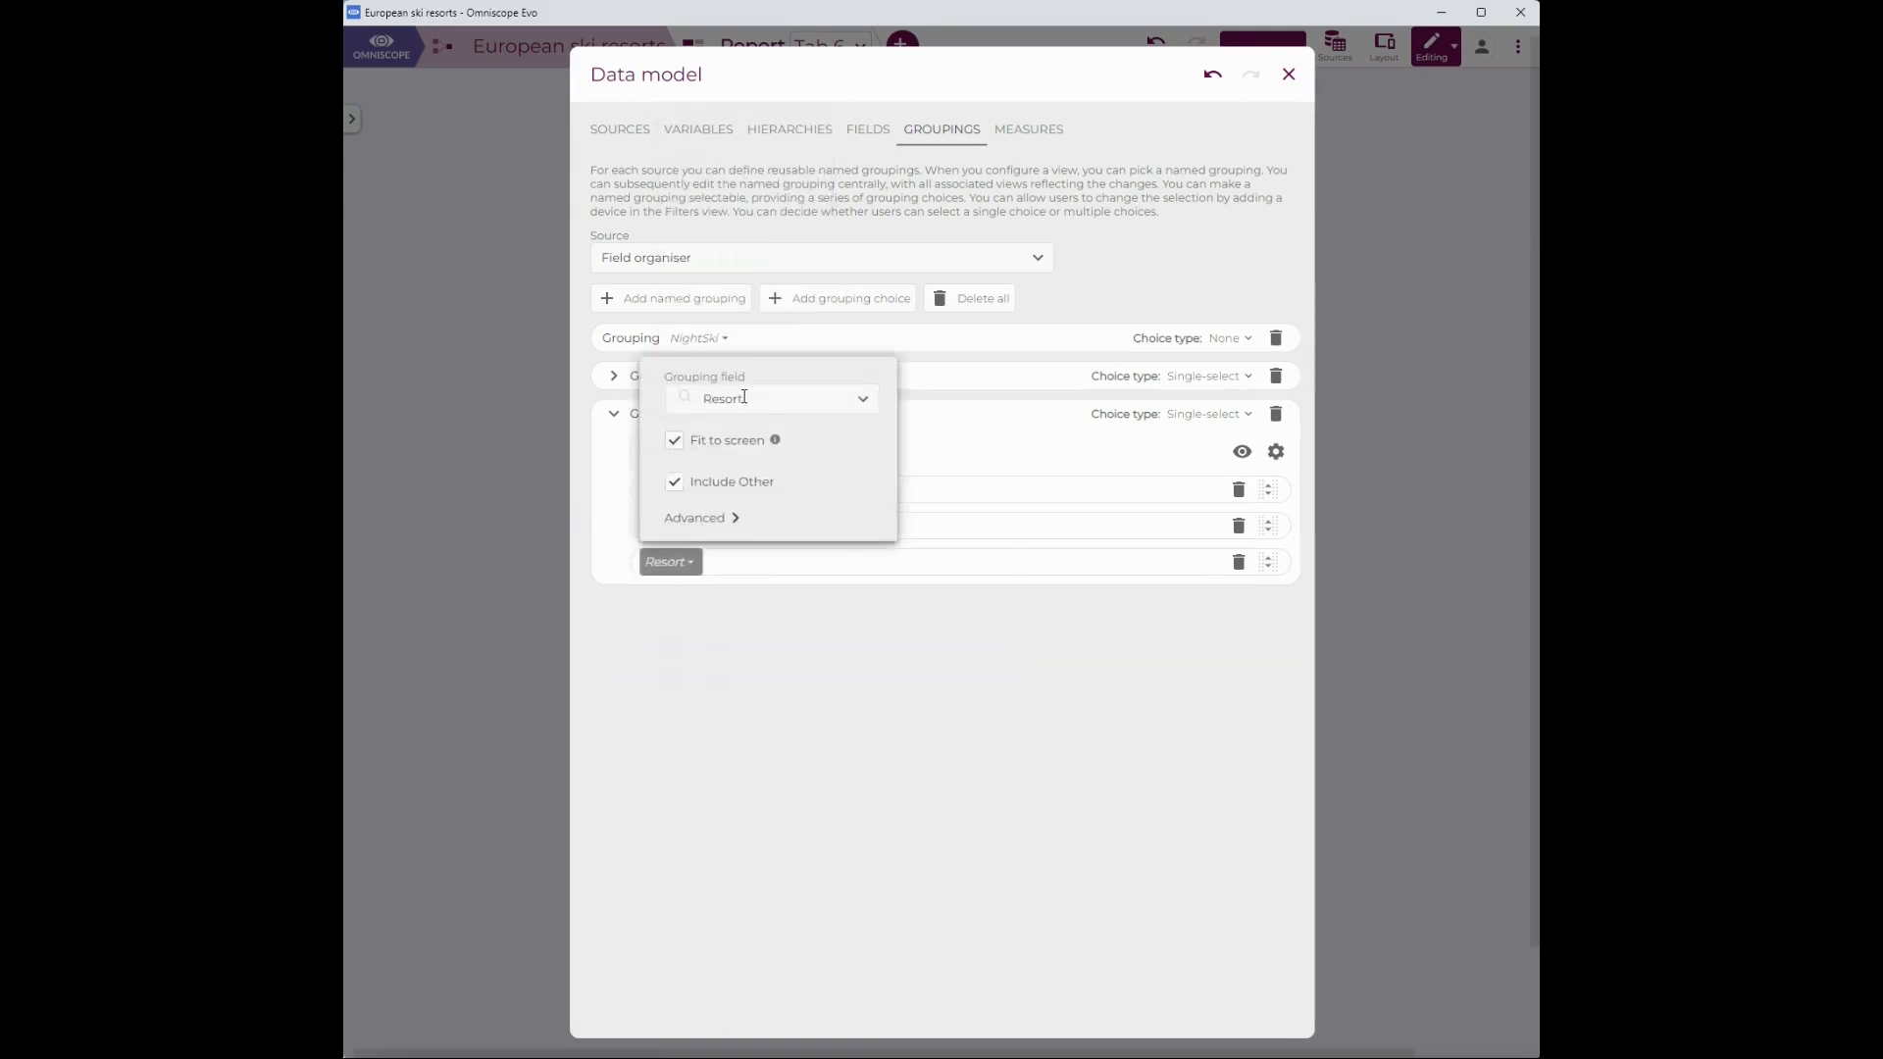
{"action": "left_click", "coordinate": [743, 398]}
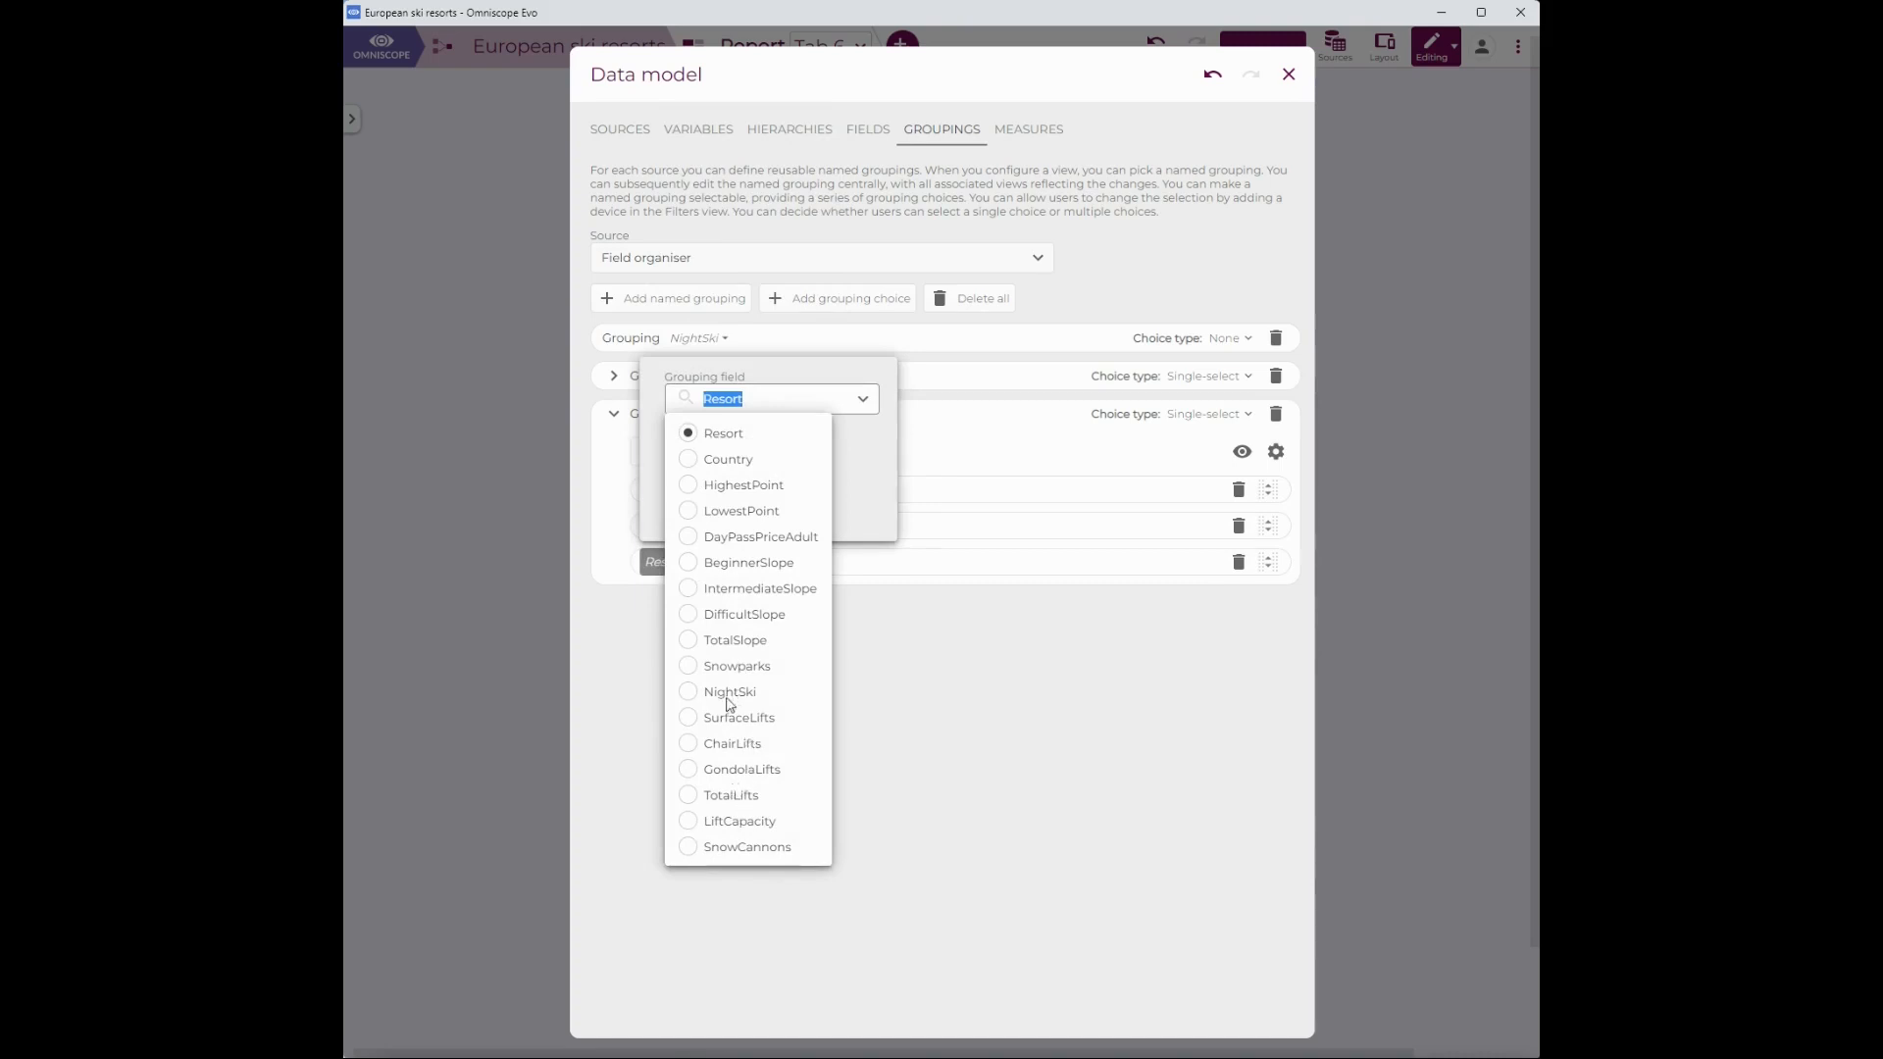
{"action": "left_click", "coordinate": [1017, 726]}
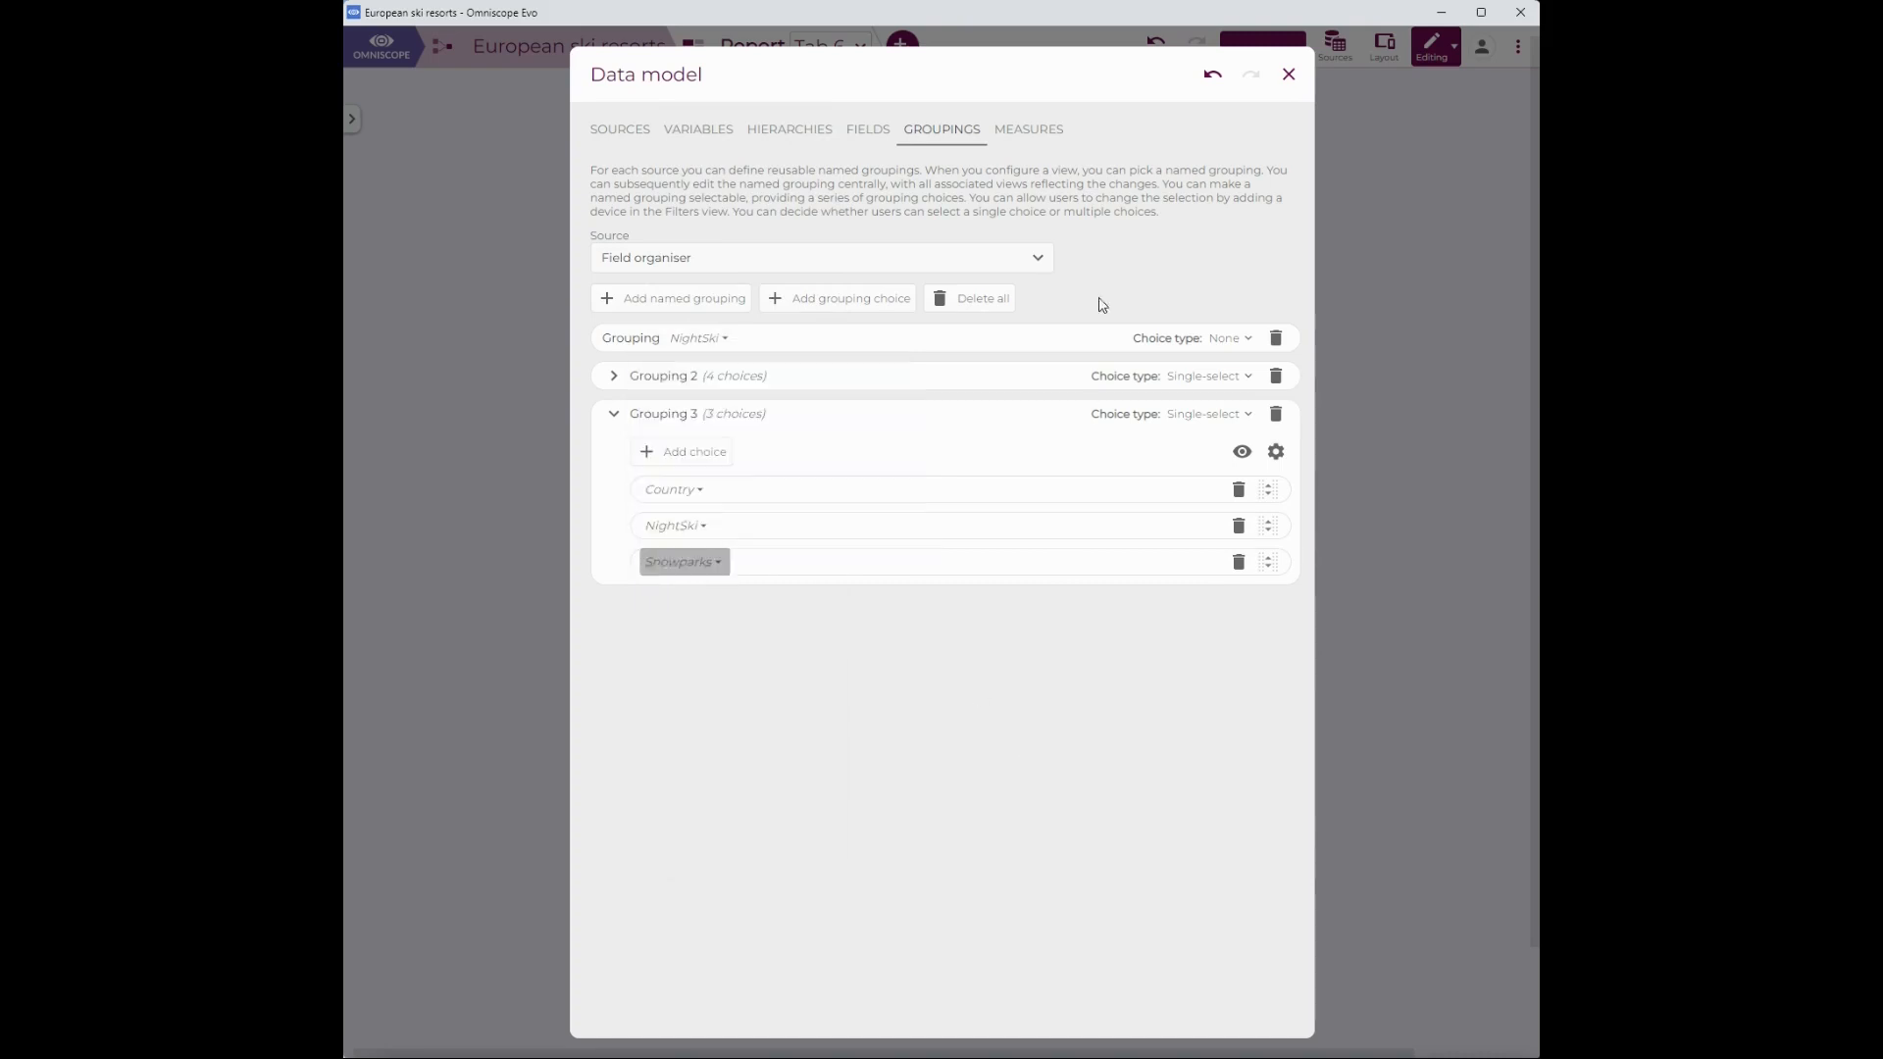
Change the first option of the Measure 3 choice to BeginnerSlope (sum).
{"action": "left_click", "coordinate": [1030, 129]}
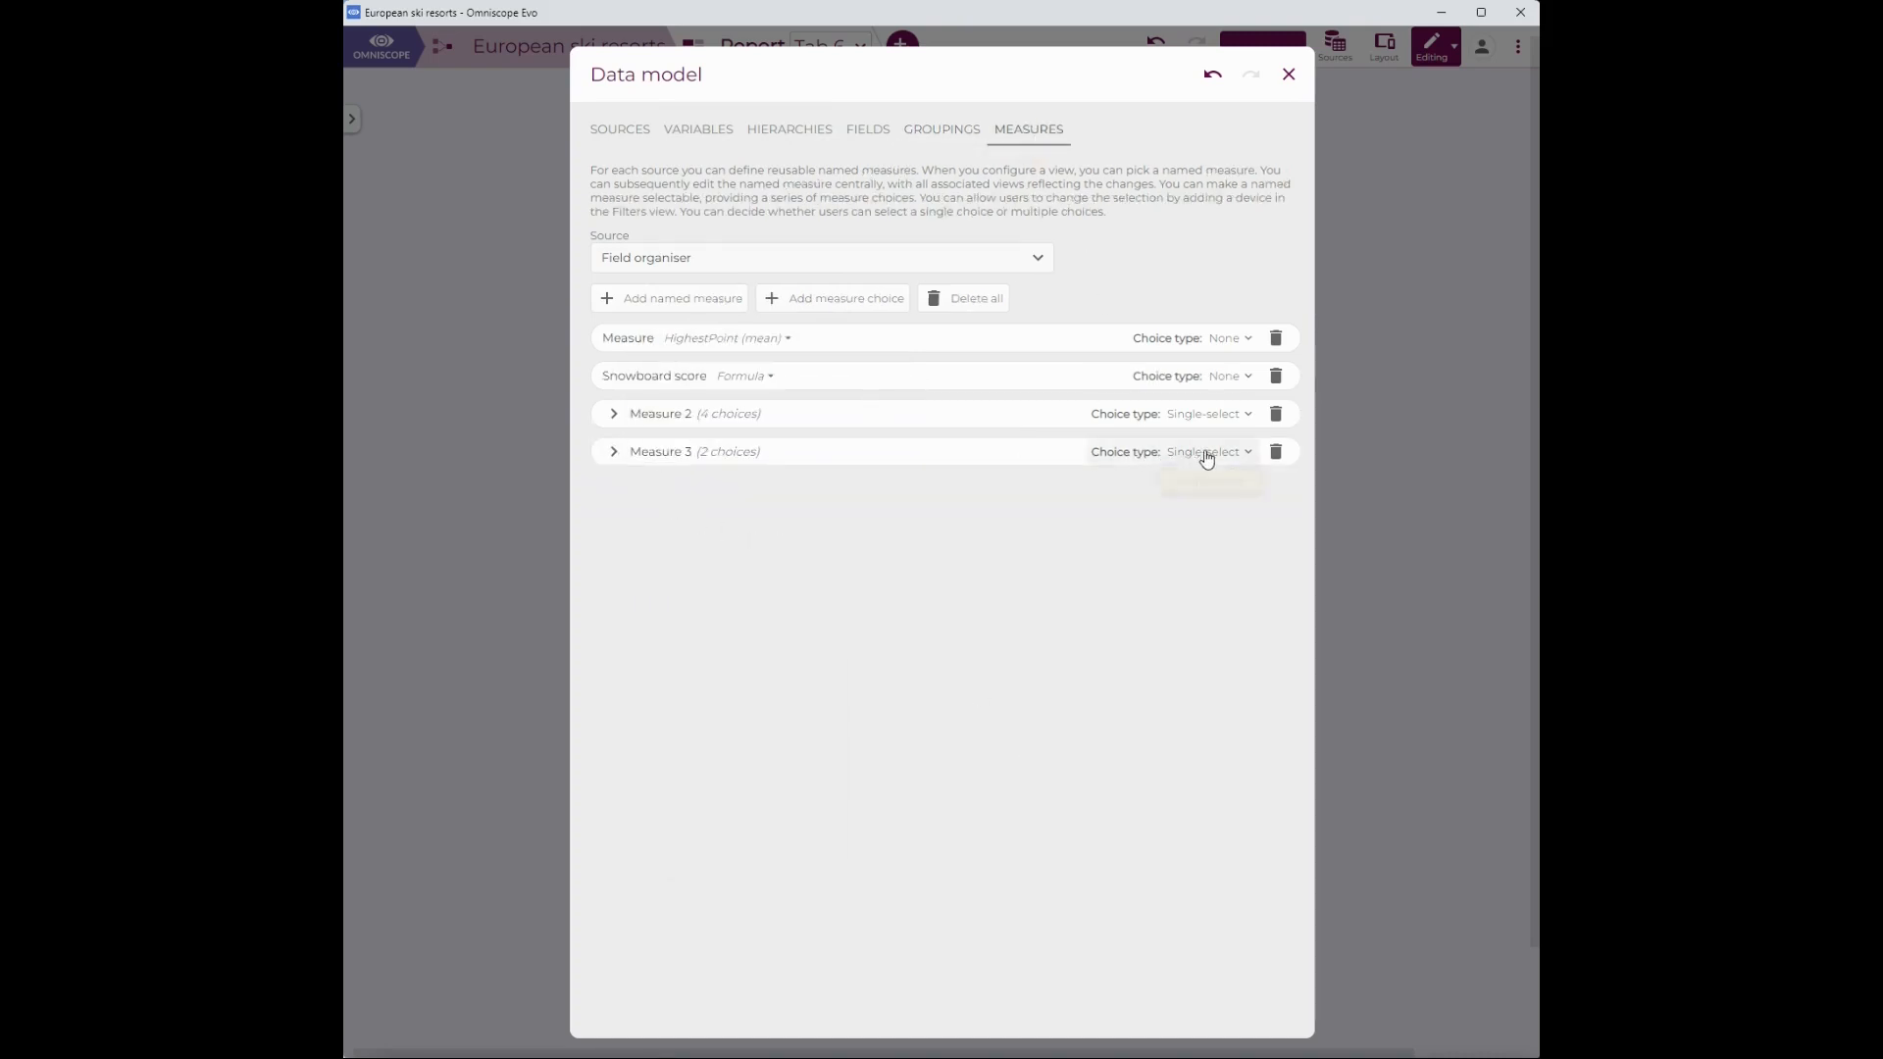
{"action": "left_click", "coordinate": [615, 452]}
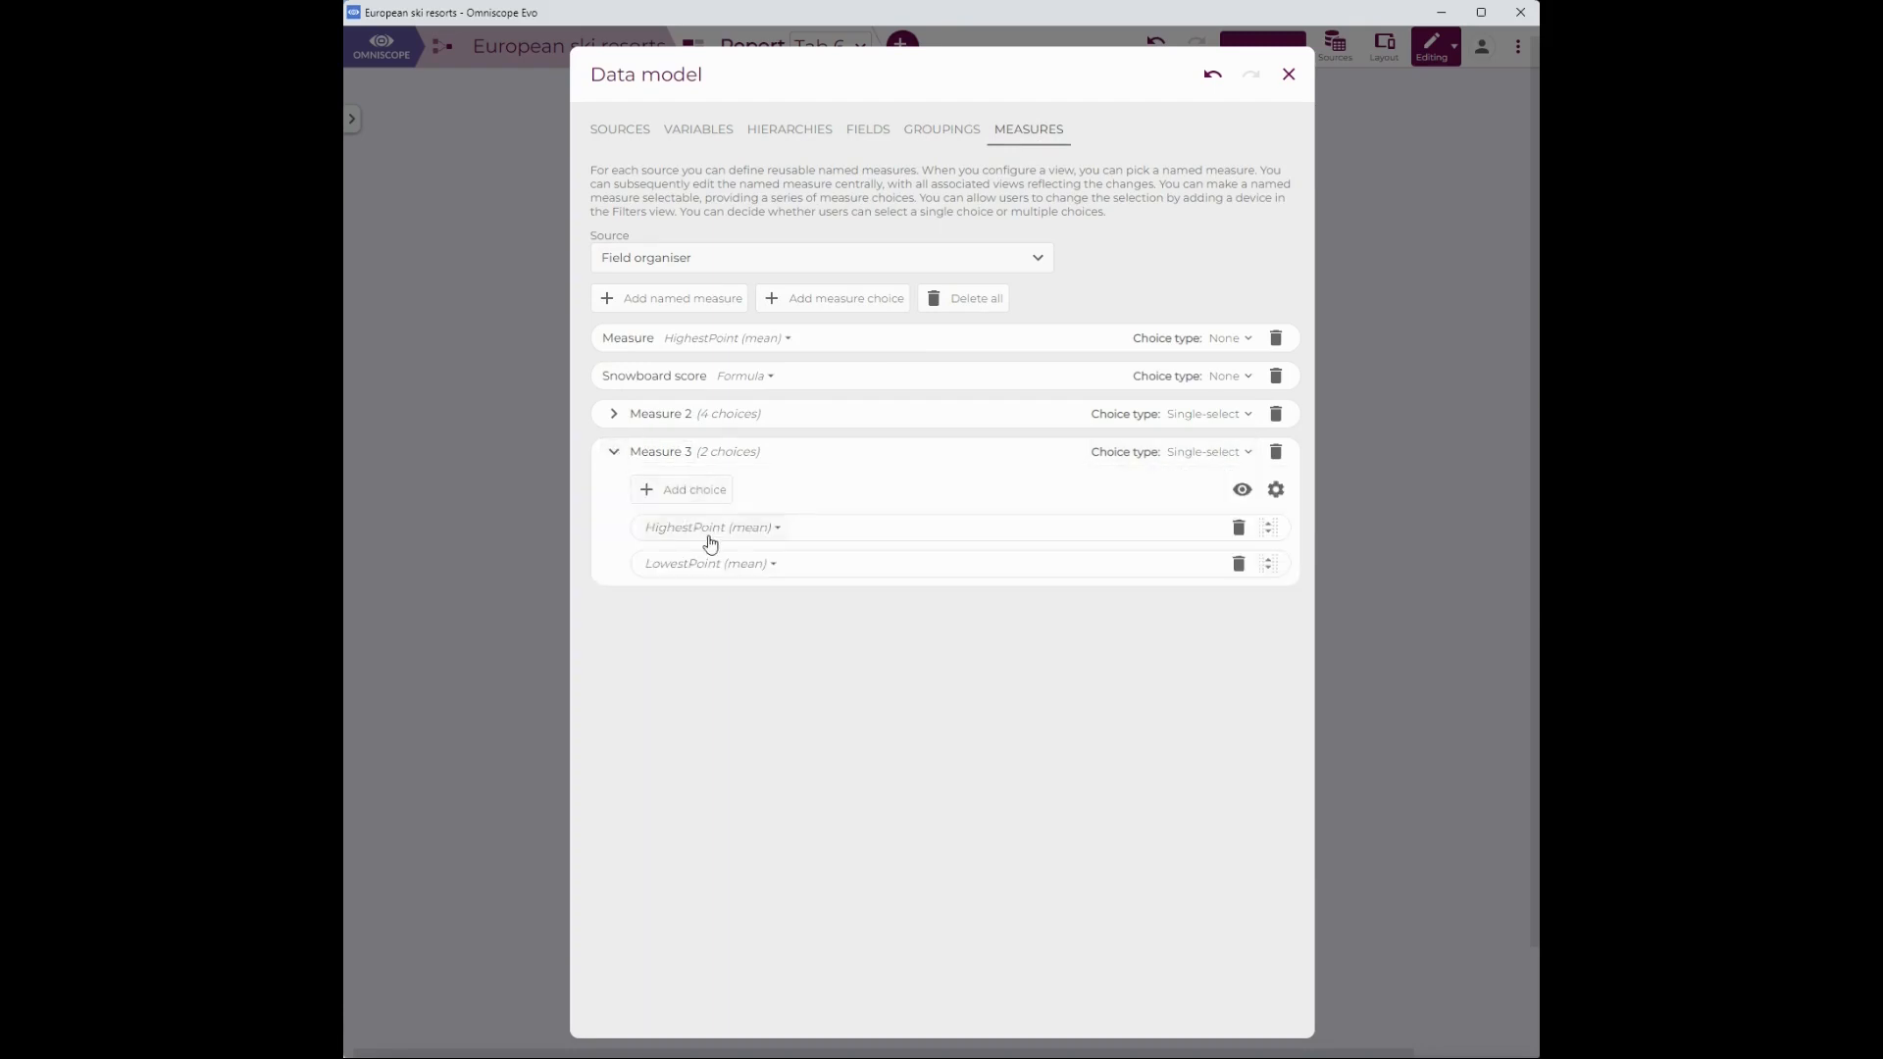
{"action": "left_click", "coordinate": [767, 530]}
{"action": "left_click", "coordinate": [776, 587]}
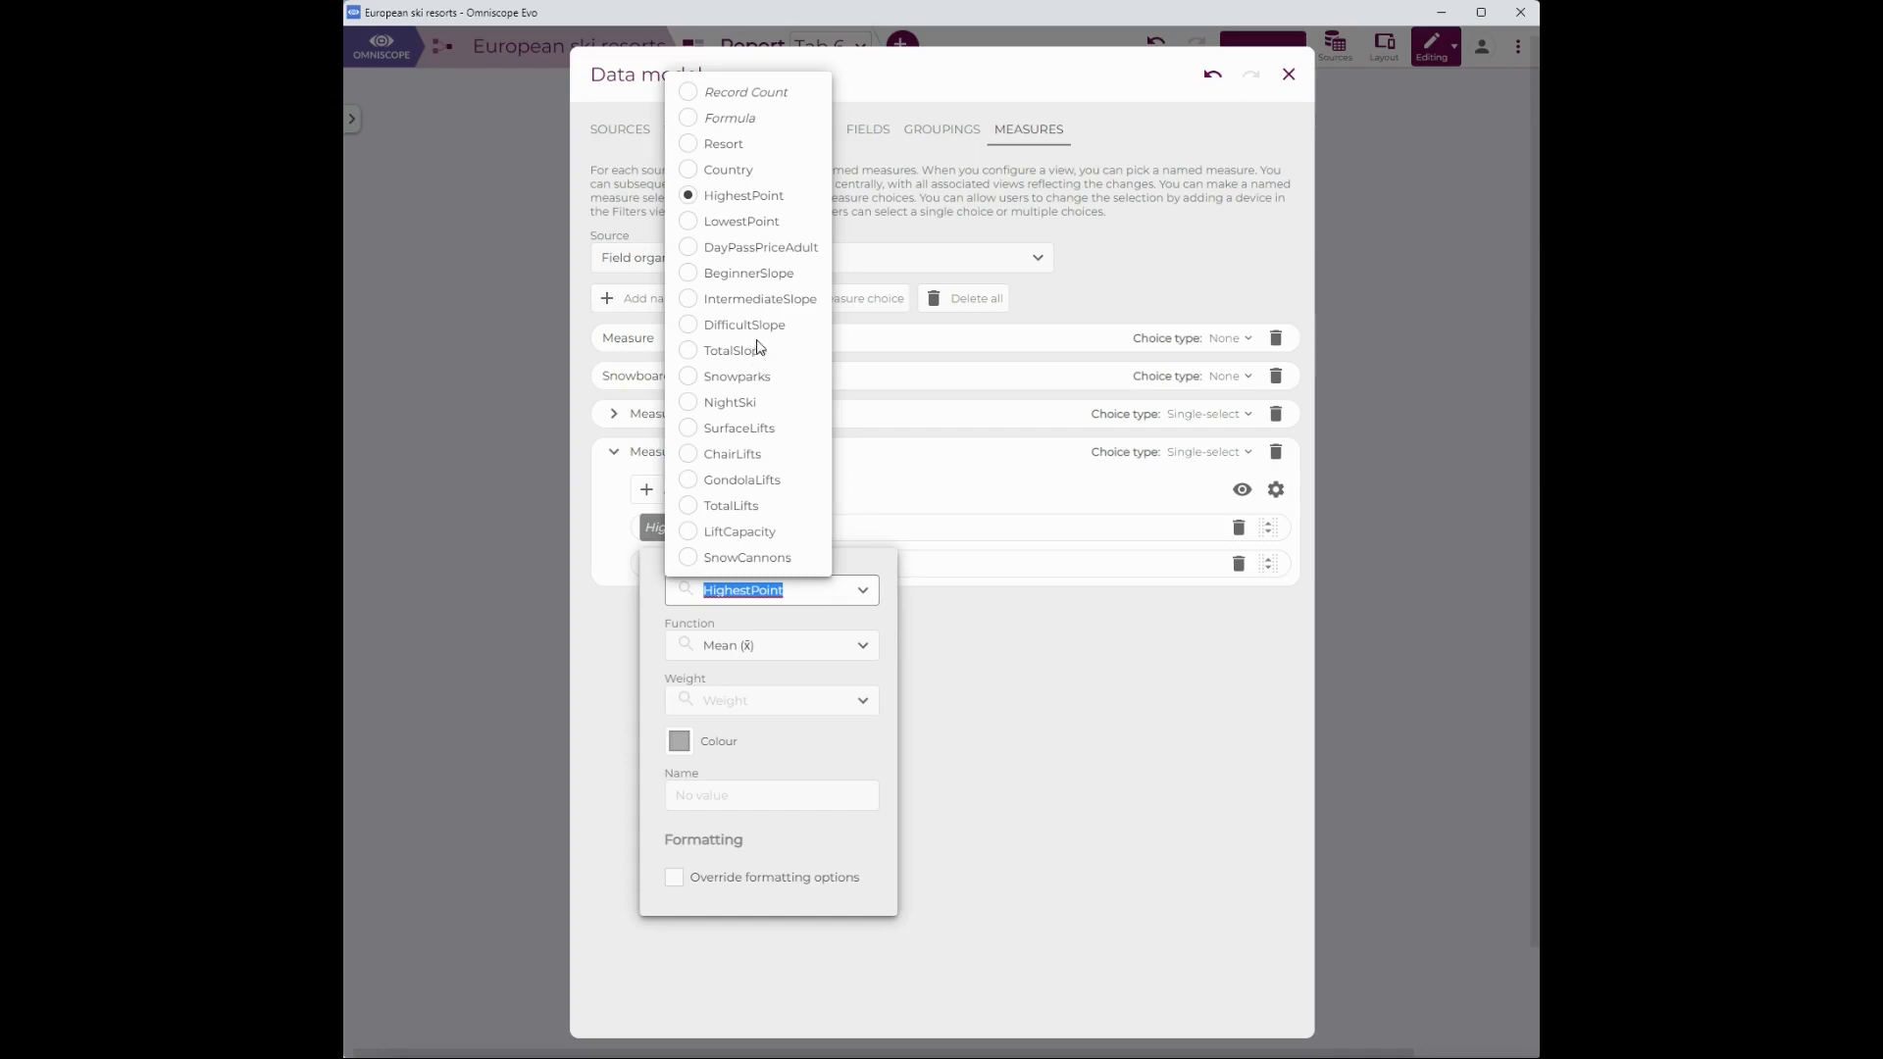
{"action": "left_click", "coordinate": [755, 275]}
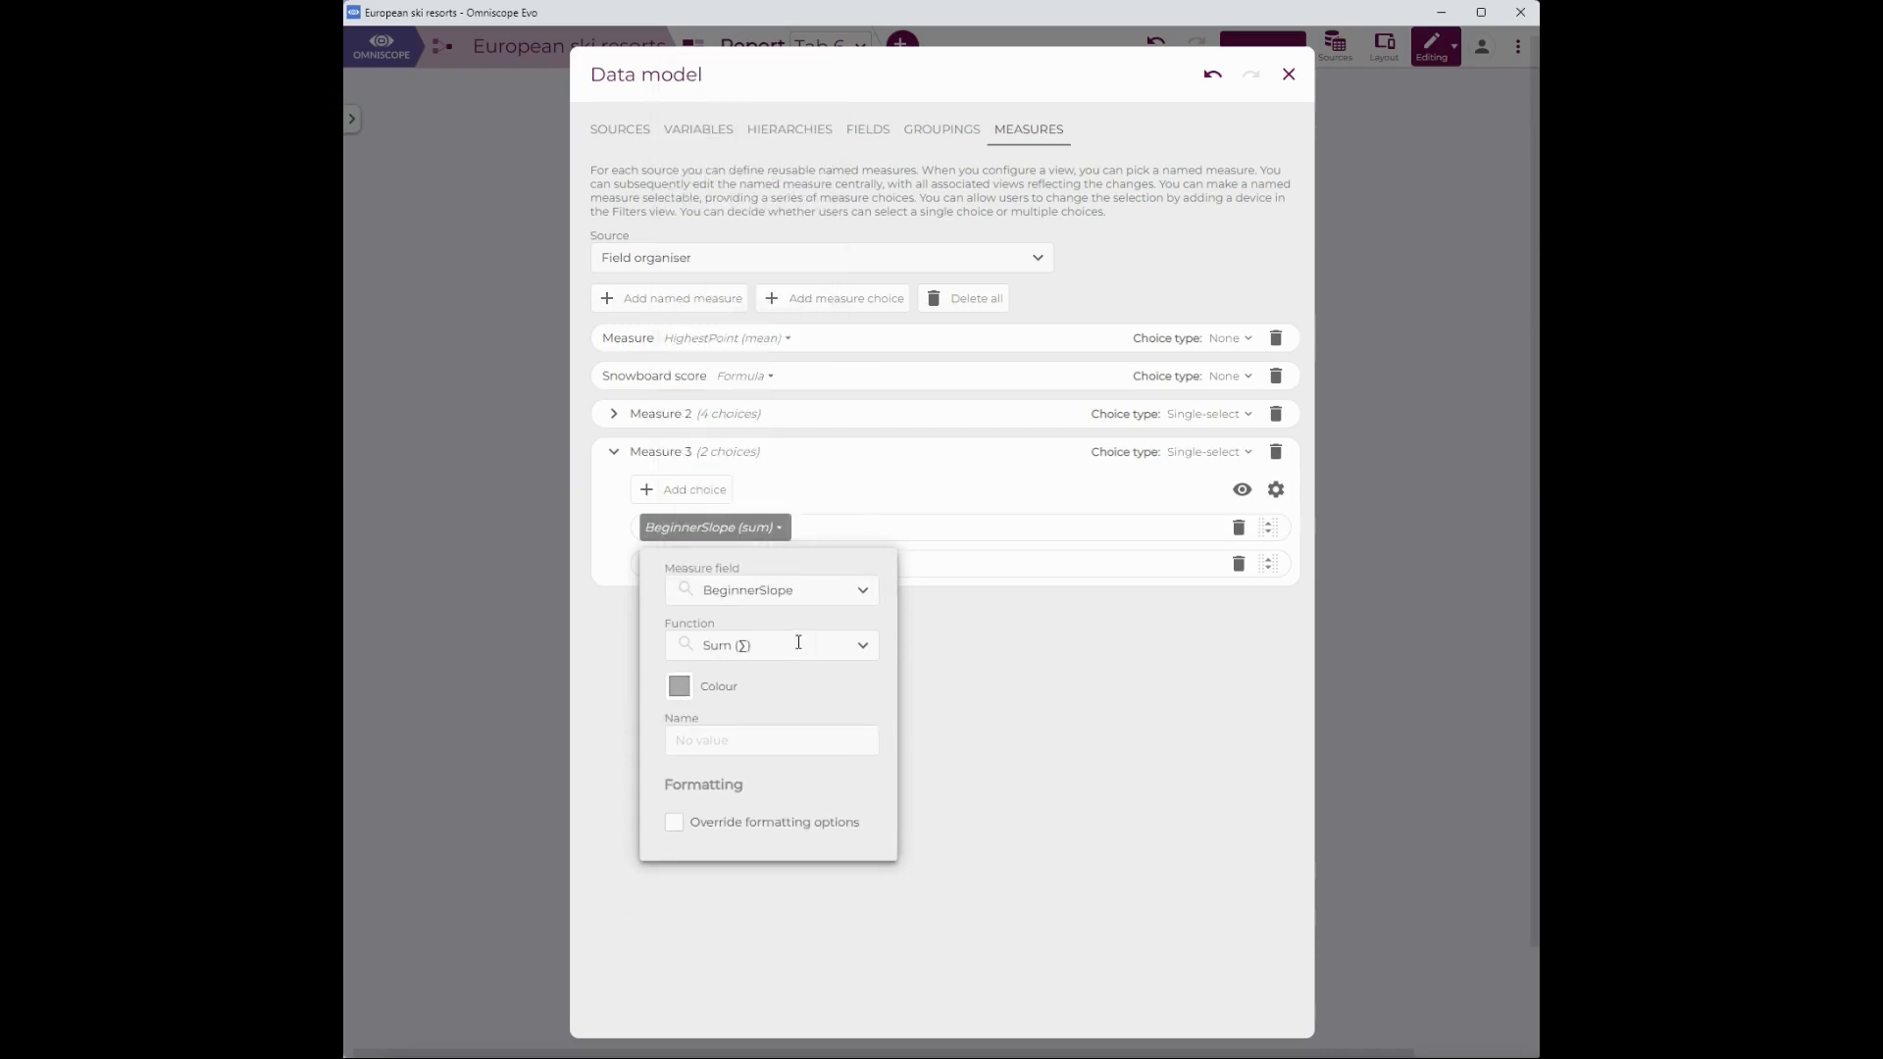
{"action": "left_click", "coordinate": [622, 597]}
Change the second option of the Measure 3 choice to IntermediateSlope (sum).
{"action": "left_click", "coordinate": [704, 561]}
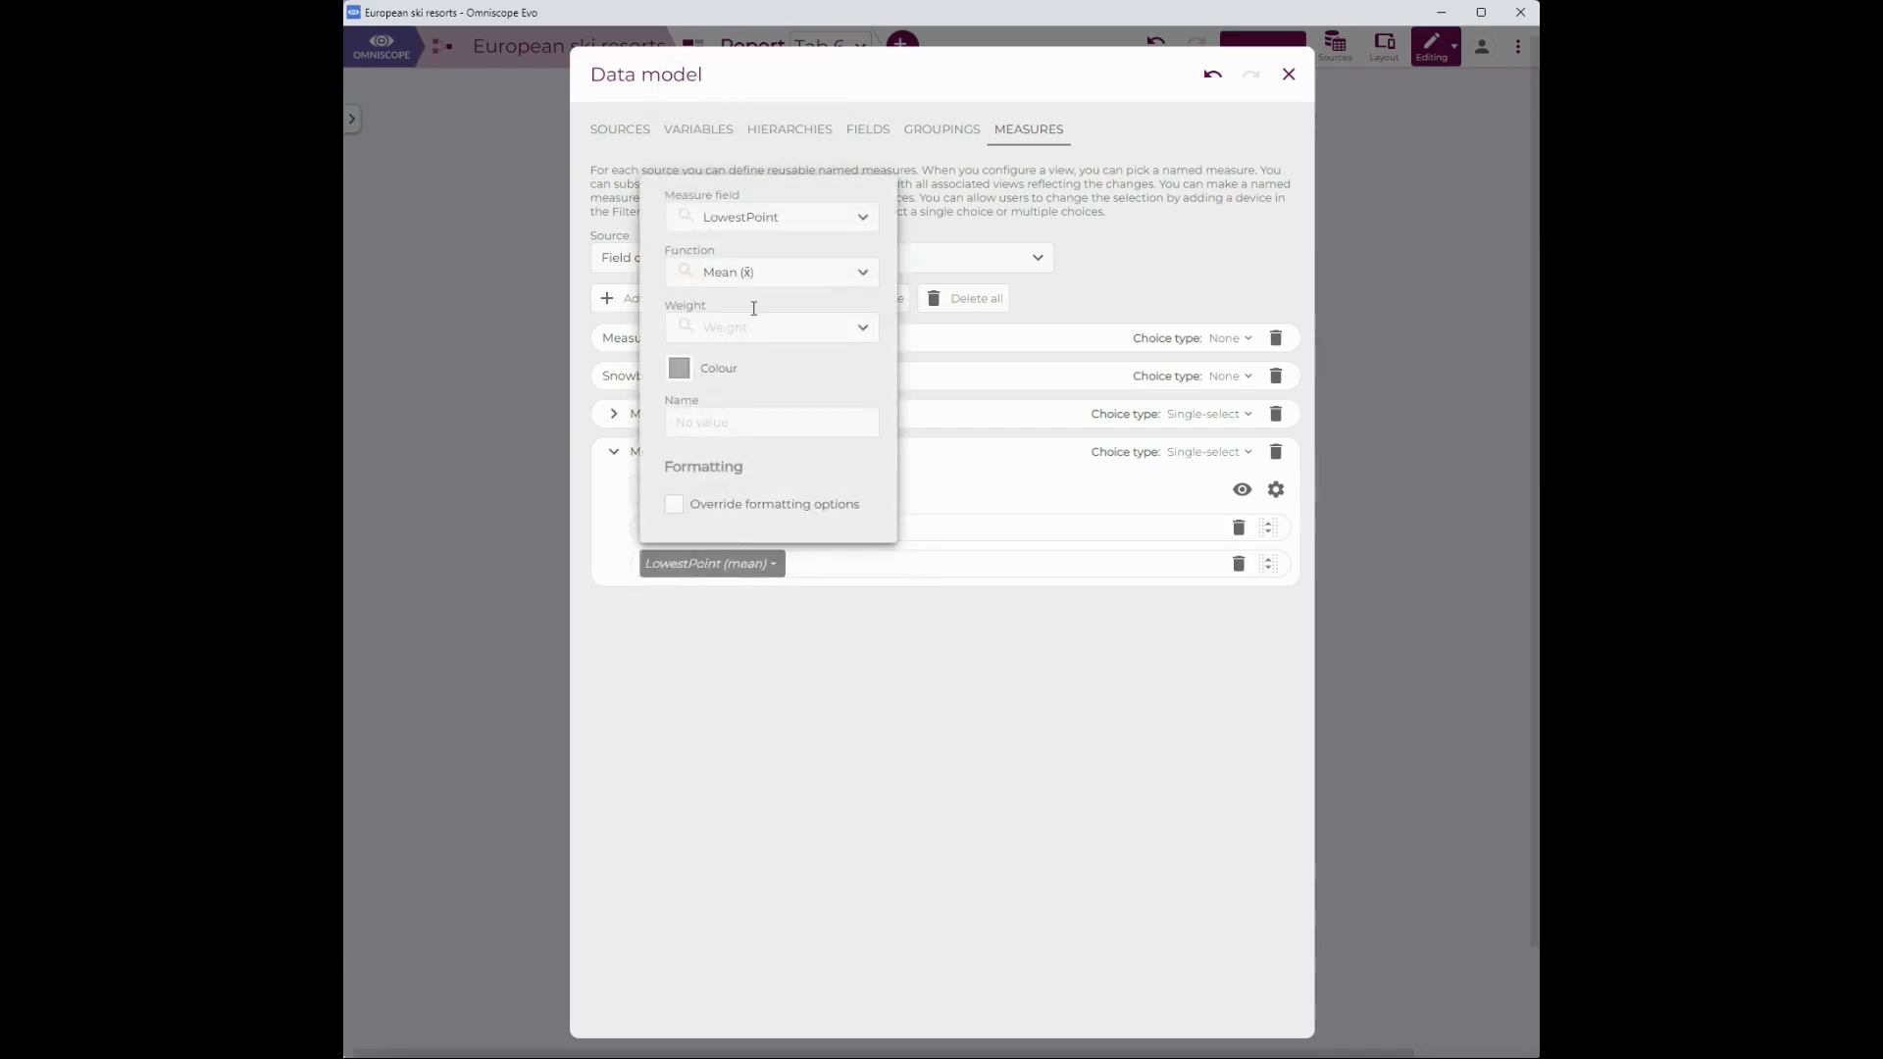
{"action": "left_click", "coordinate": [797, 224]}
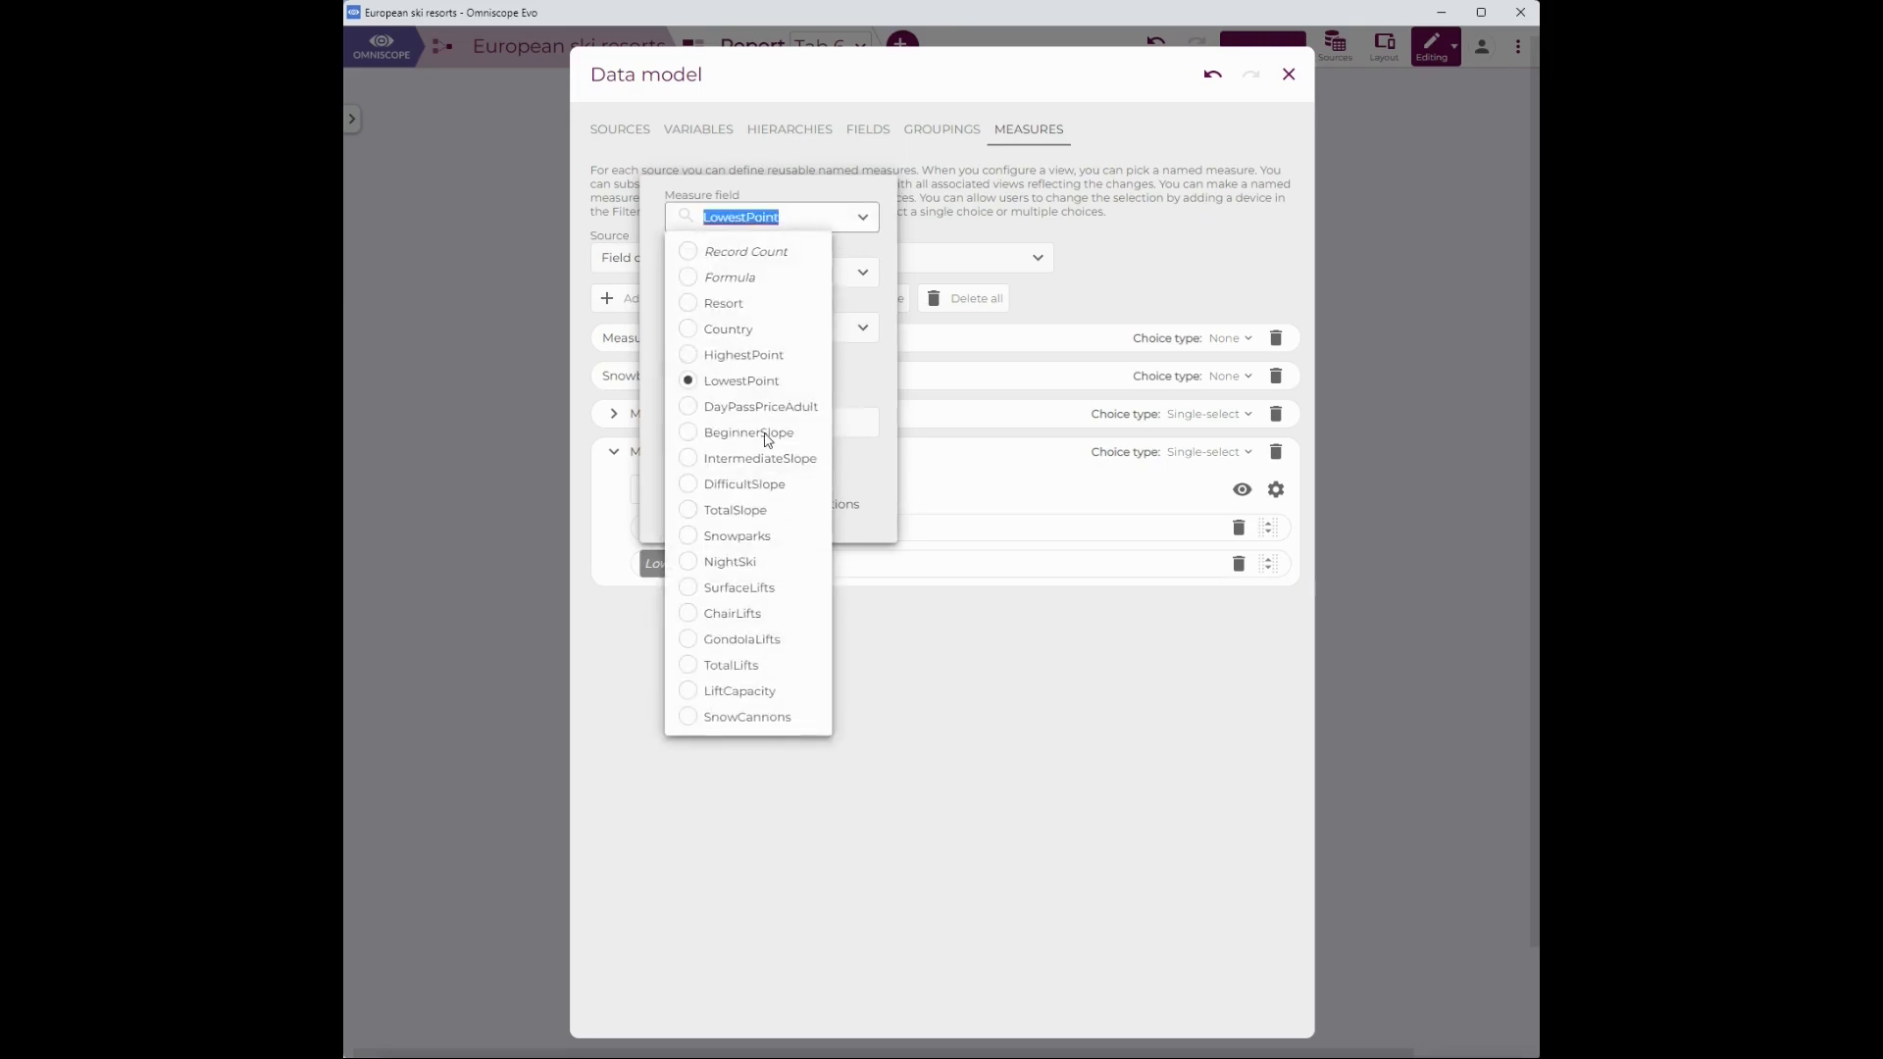
{"action": "left_click", "coordinate": [770, 454]}
{"action": "left_click", "coordinate": [638, 657]}
Add a third option to the Measure 3 choice, using the DifficultSlope field.
{"action": "left_click", "coordinate": [677, 491]}
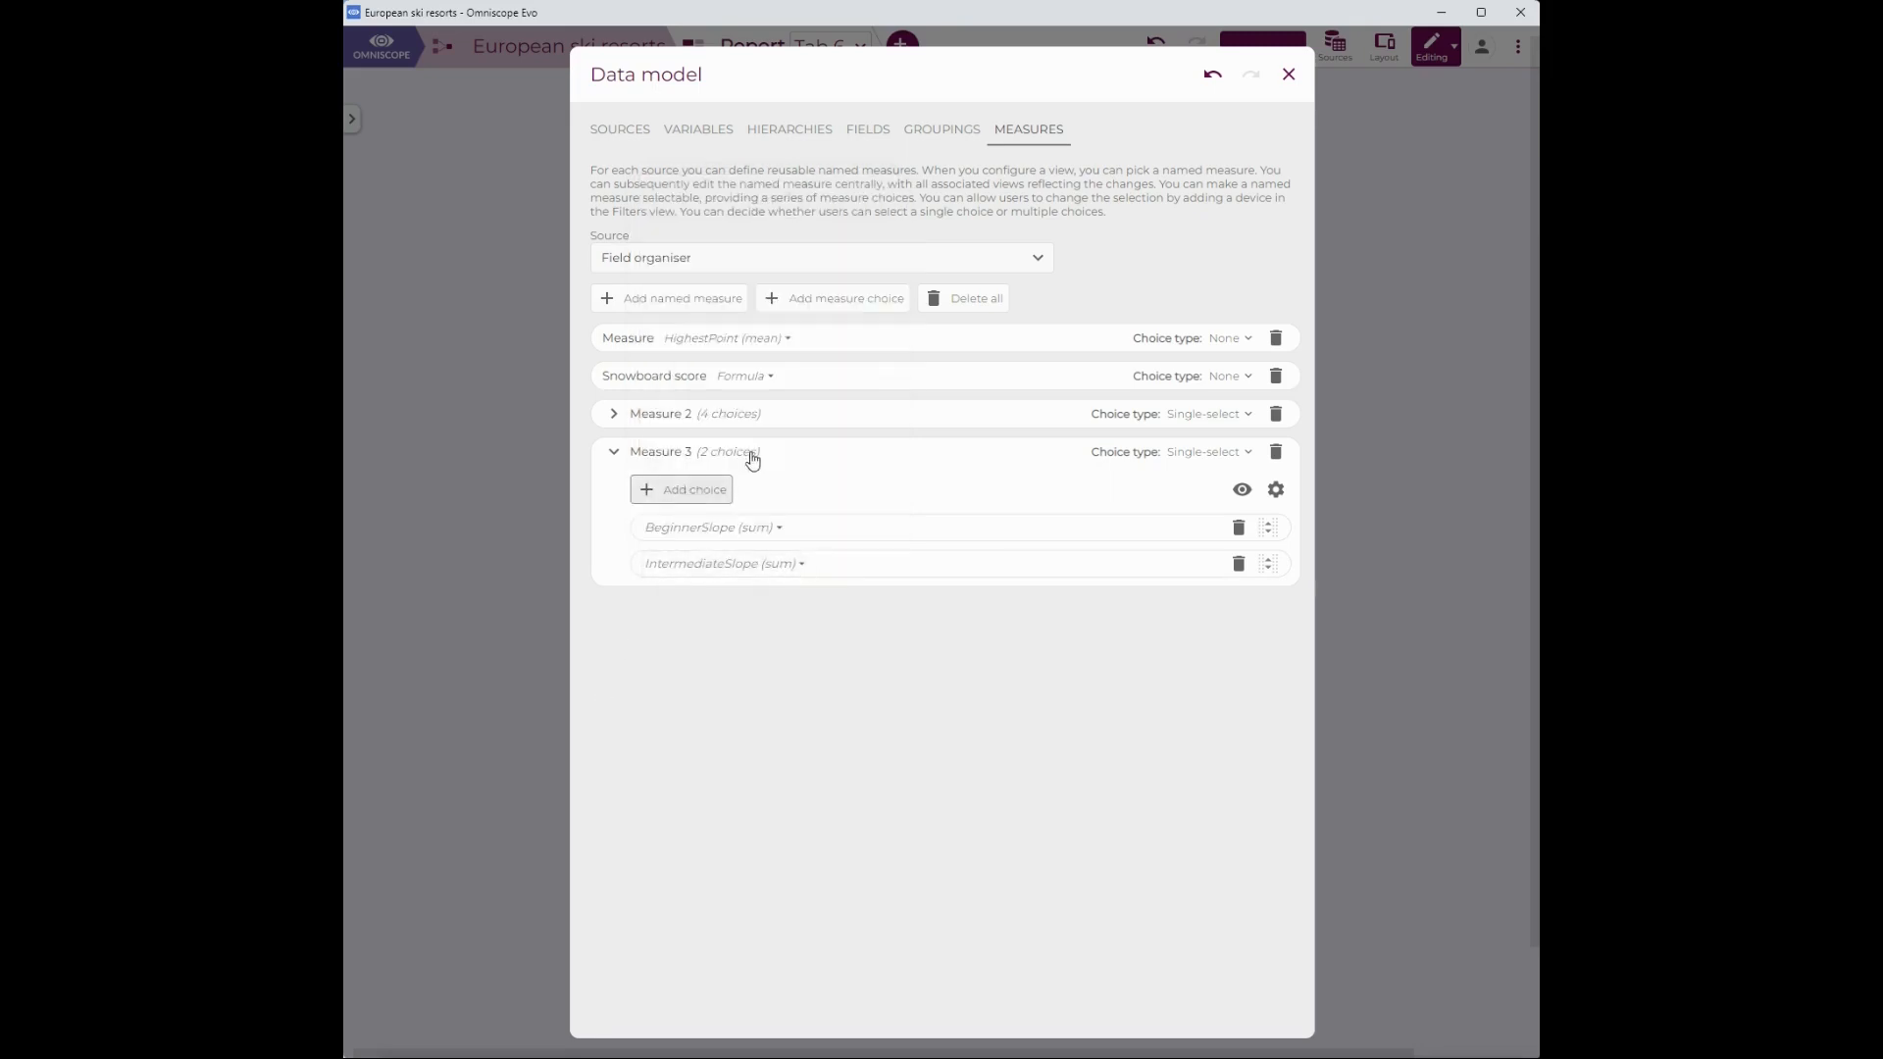
{"action": "left_click", "coordinate": [714, 600]}
{"action": "left_click", "coordinate": [796, 257]}
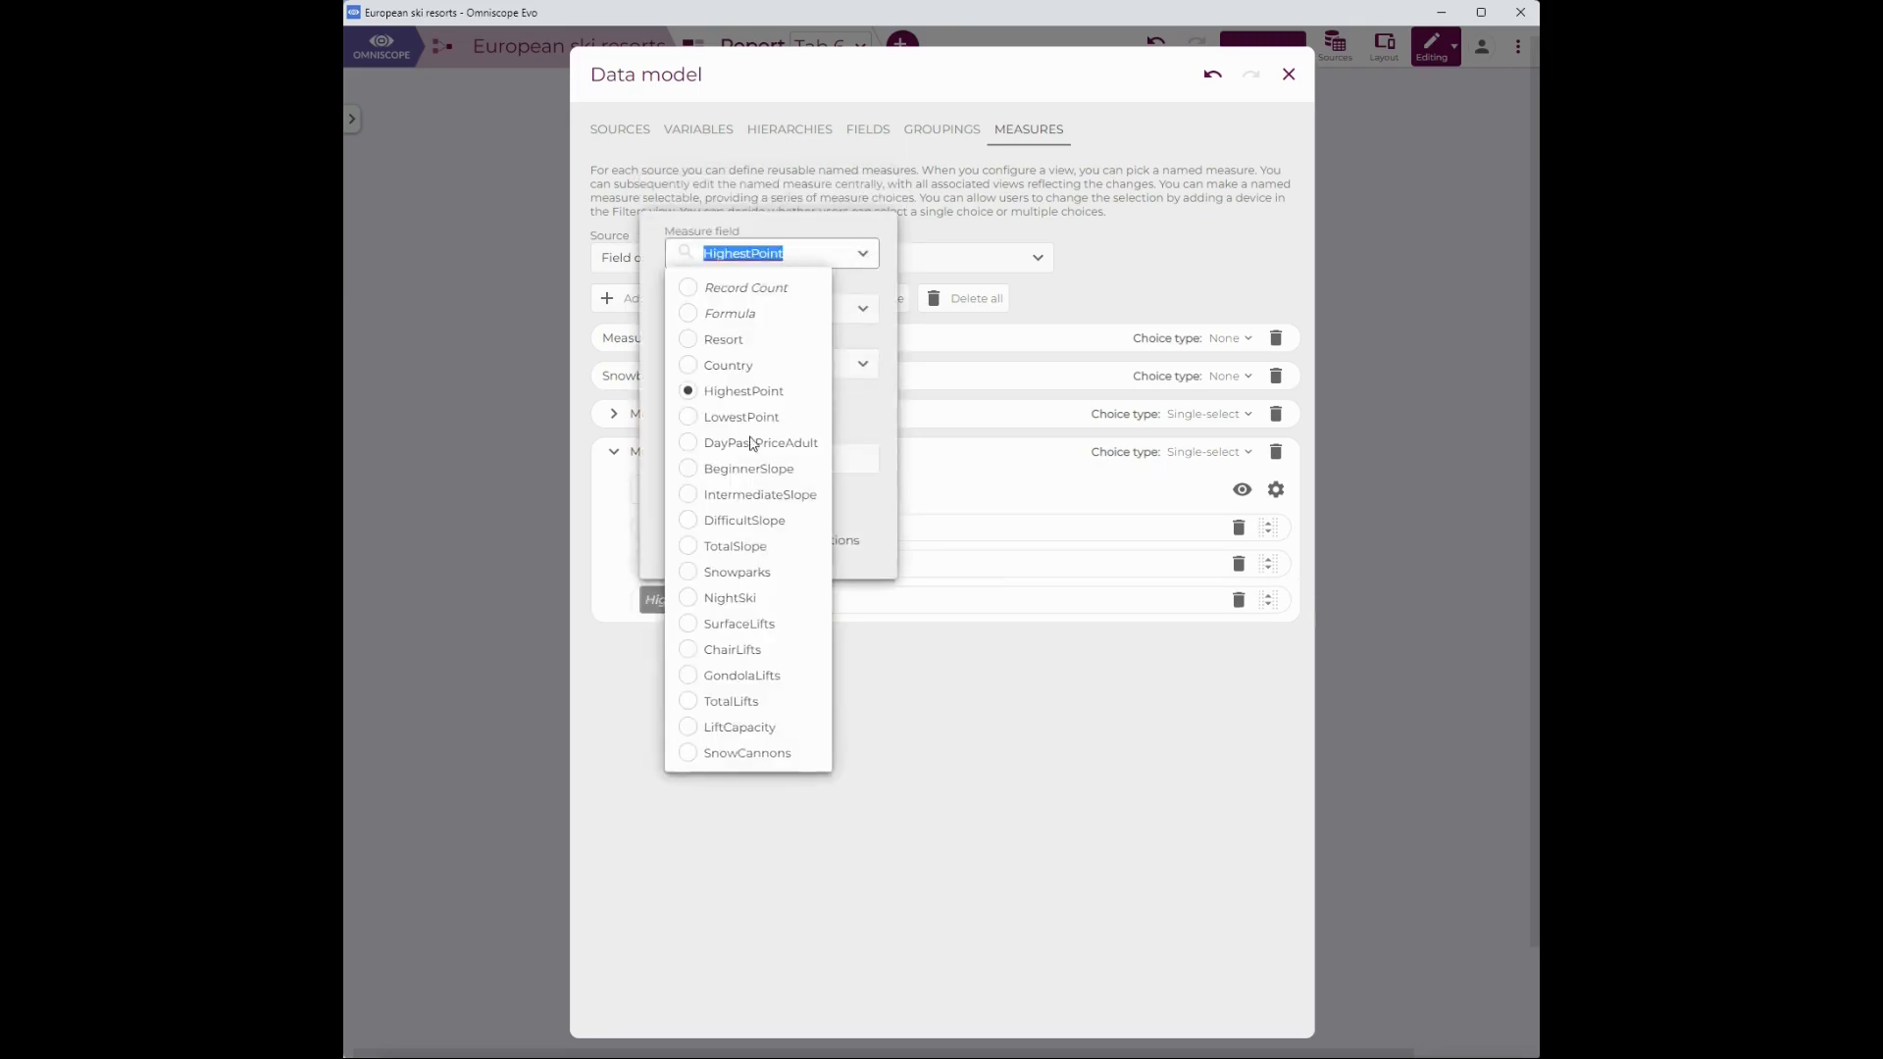
{"action": "left_click", "coordinate": [766, 520]}
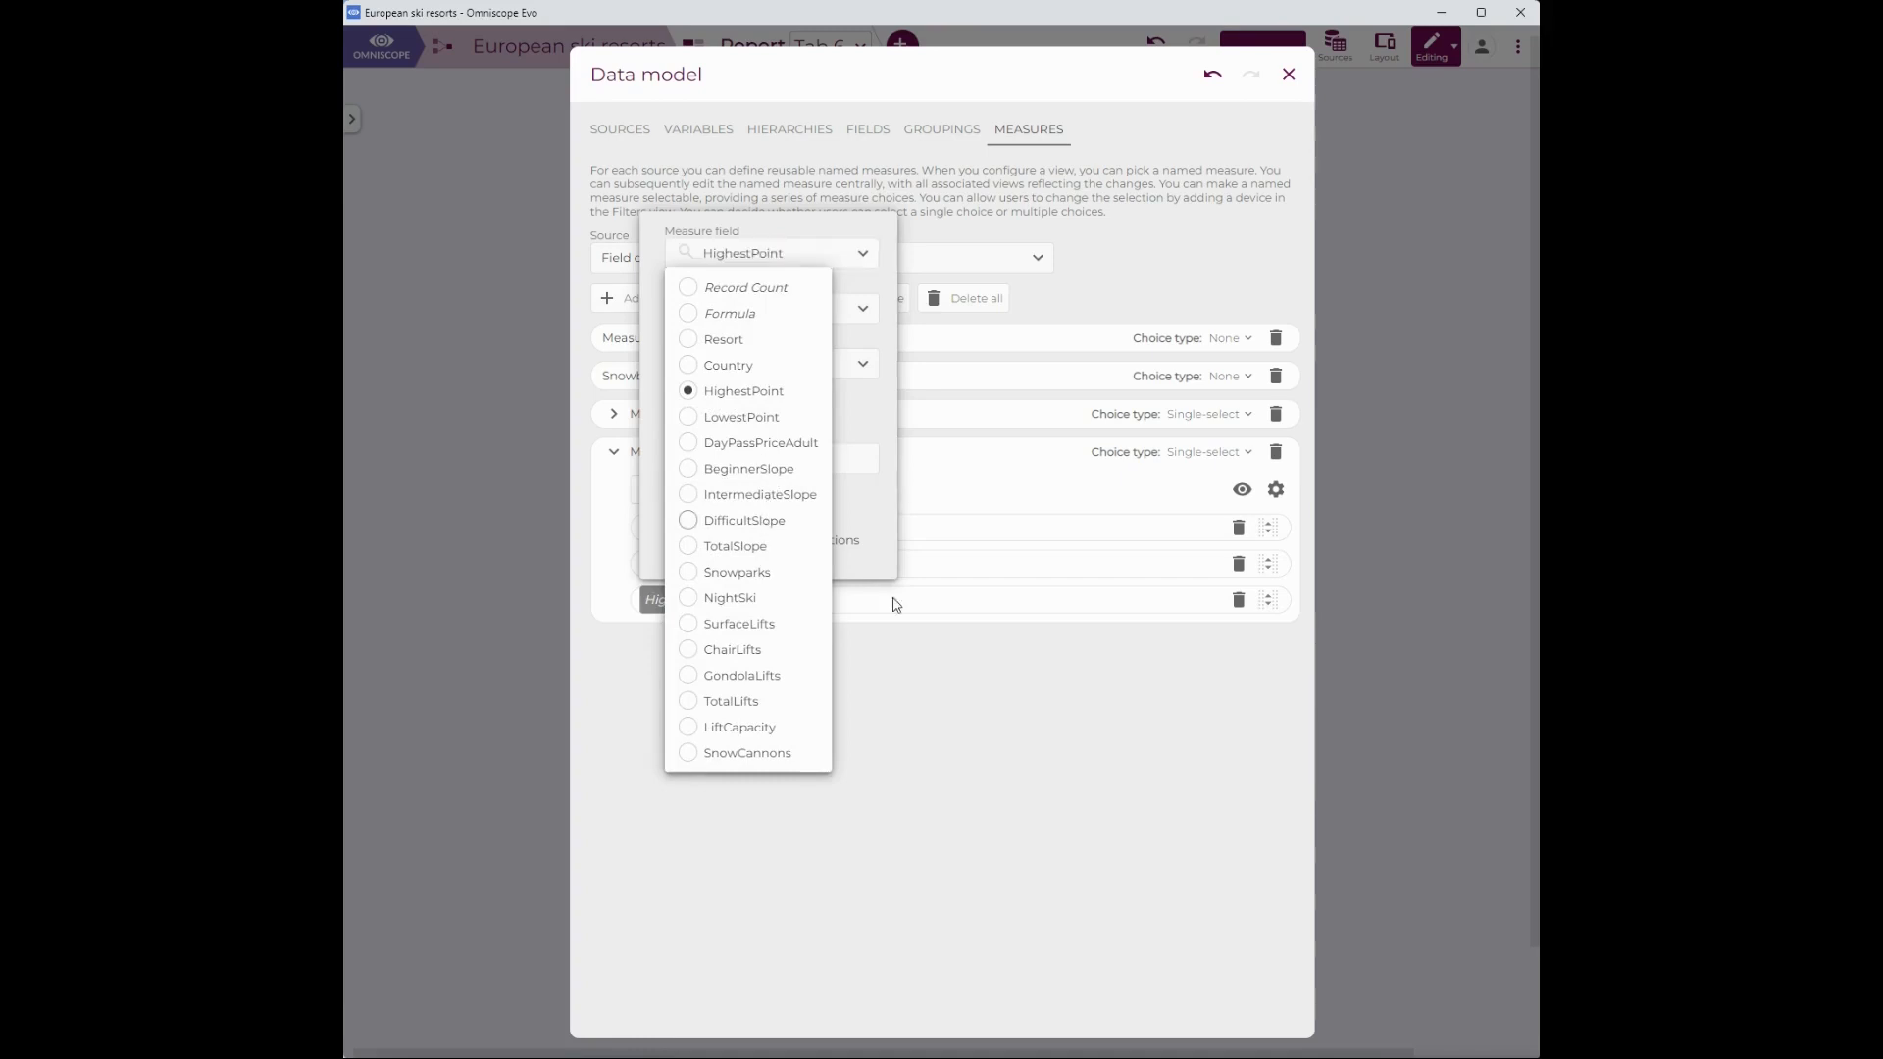
{"action": "left_click", "coordinate": [940, 756]}
Rename Measure 3 as Multi select measure.
{"action": "left_click", "coordinate": [680, 458]}
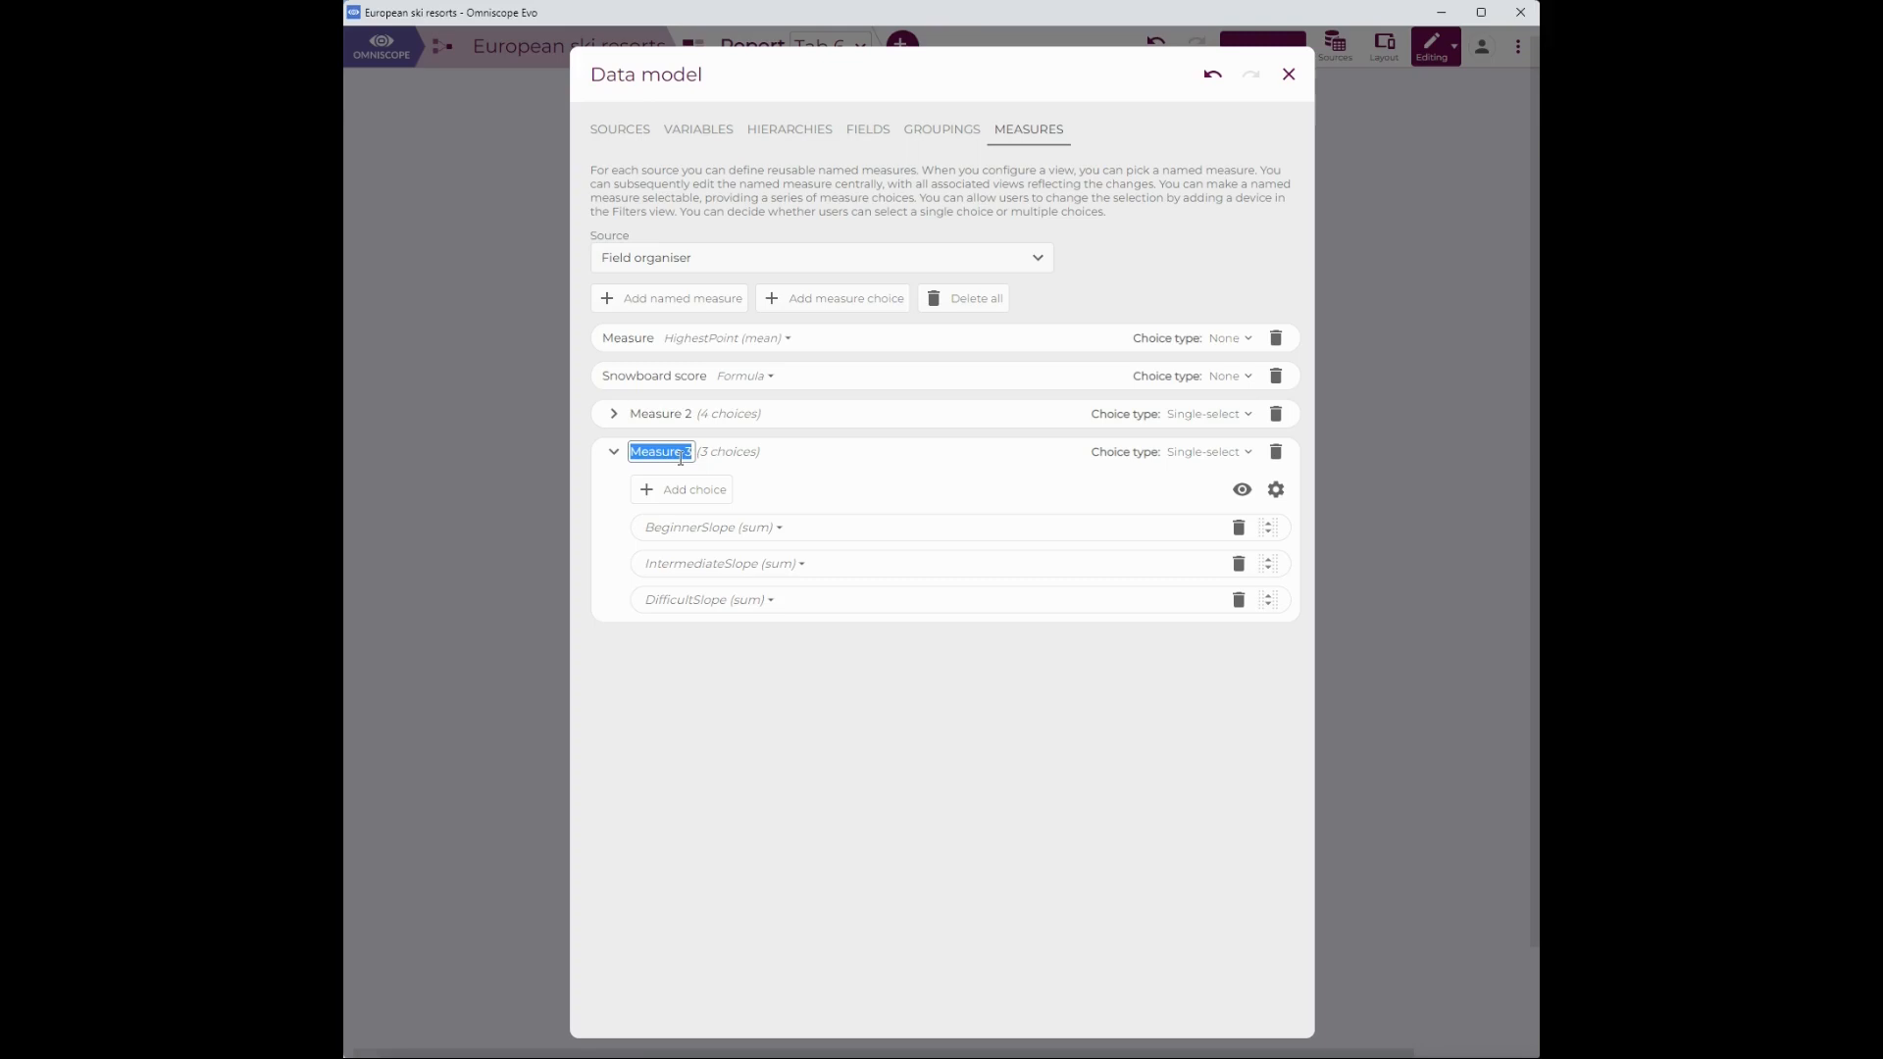
{"action": "type", "text": "Multi select measure"}
{"action": "key", "text": "Return"}
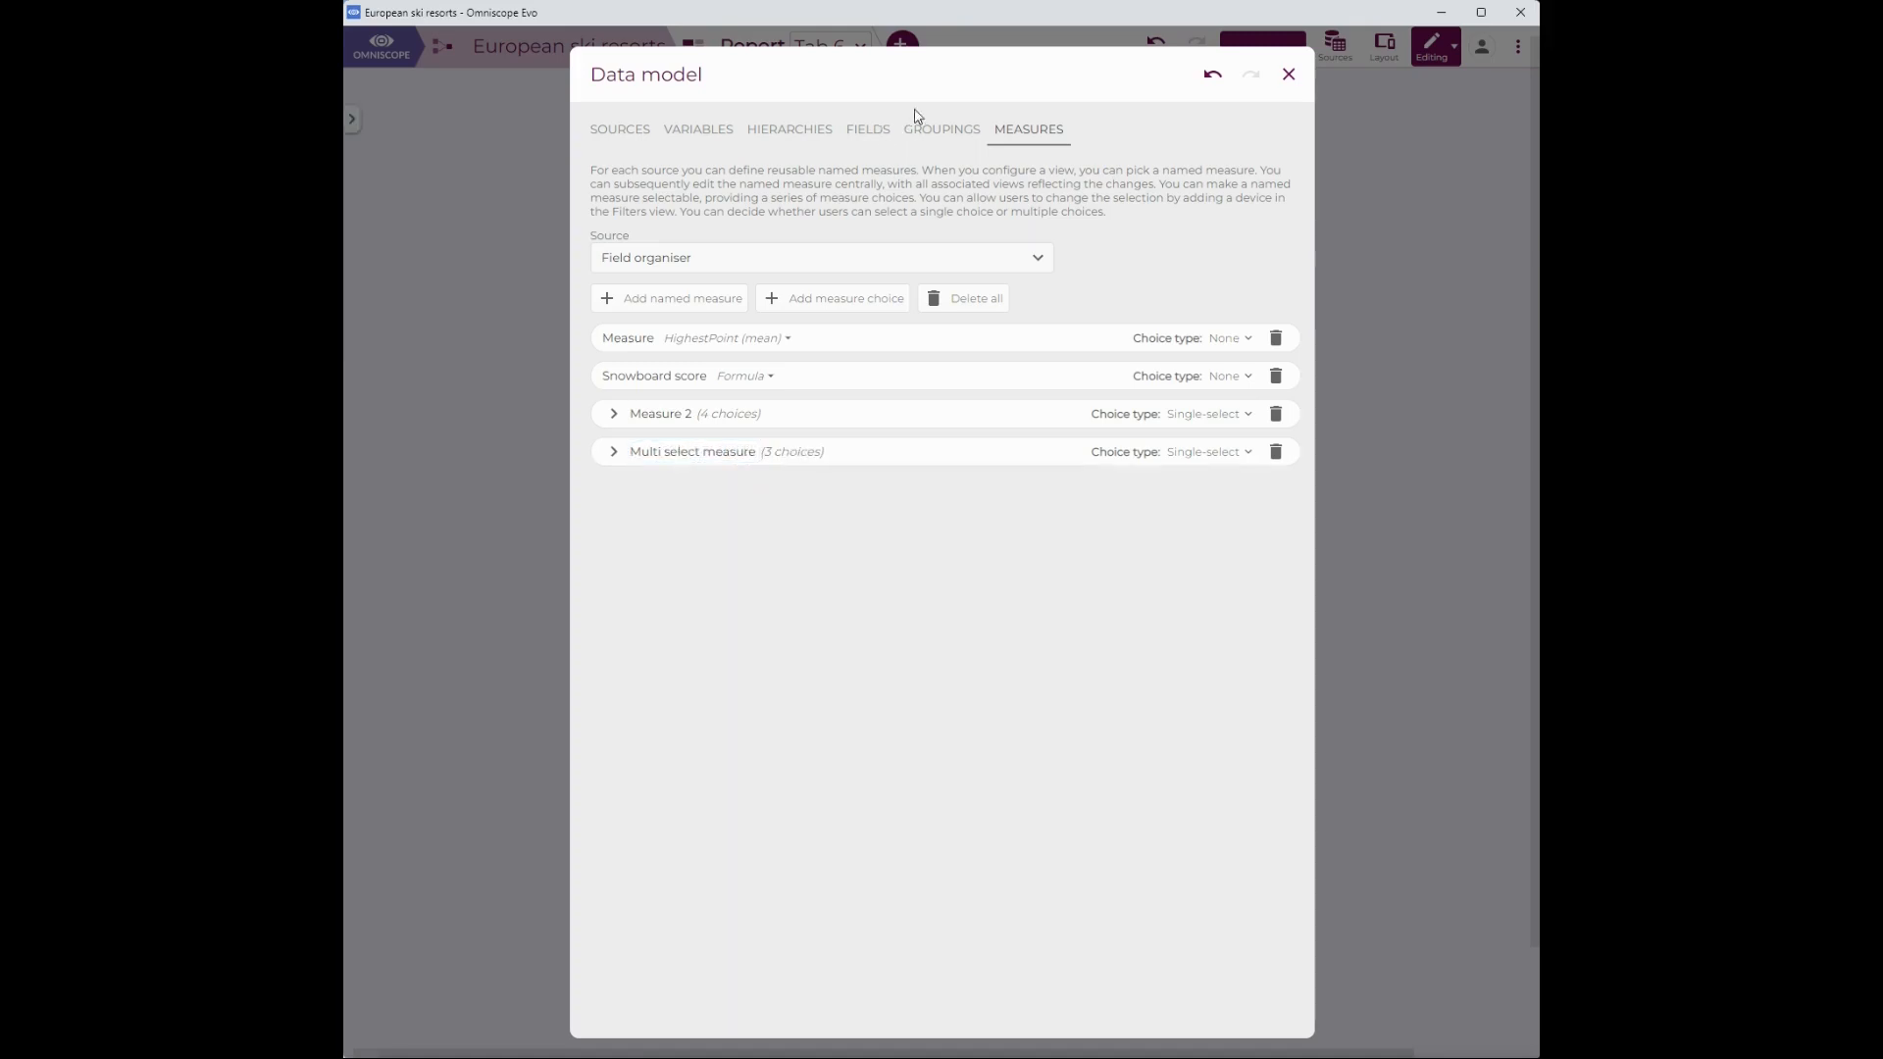
Rename Grouping 3 as Multi select grouping.
{"action": "left_click", "coordinate": [950, 126]}
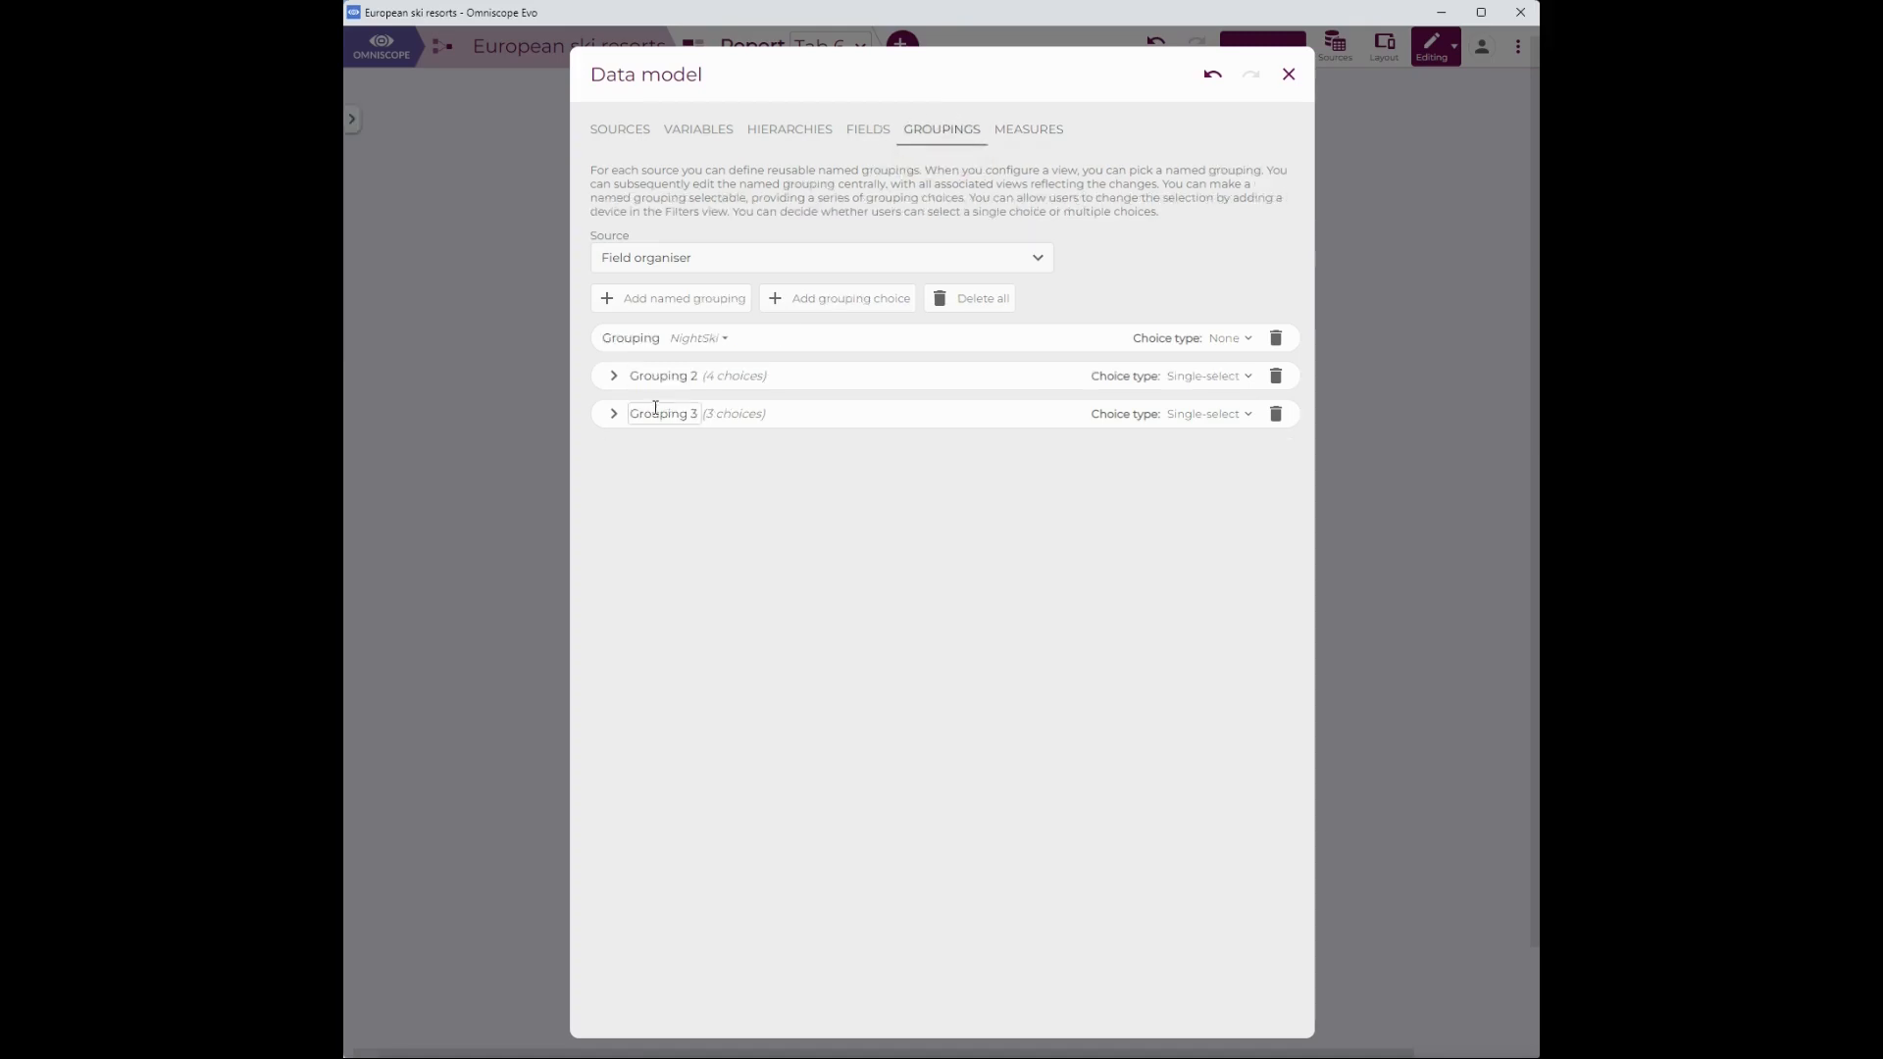
{"action": "left_click", "coordinate": [614, 415]}
{"action": "left_click", "coordinate": [681, 412]}
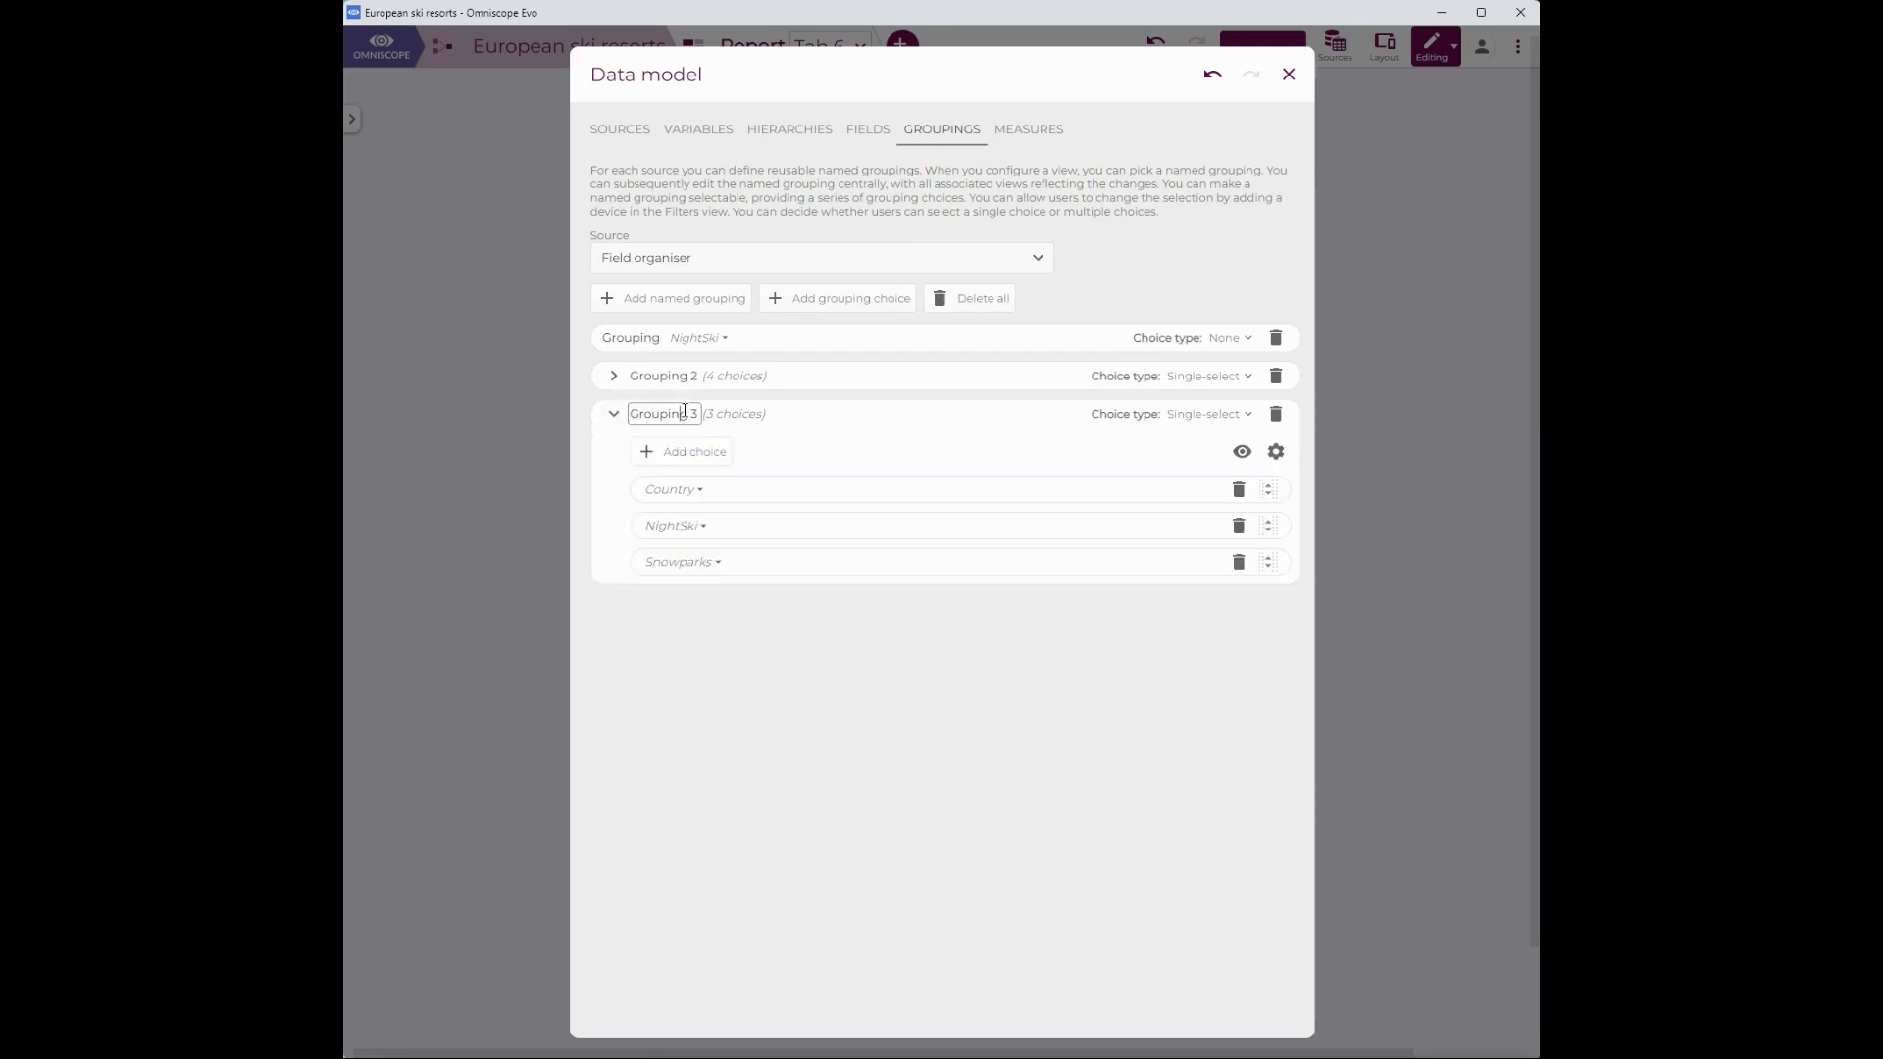
{"action": "type", "text": "Multi select grouping"}
{"action": "key", "text": "Return"}
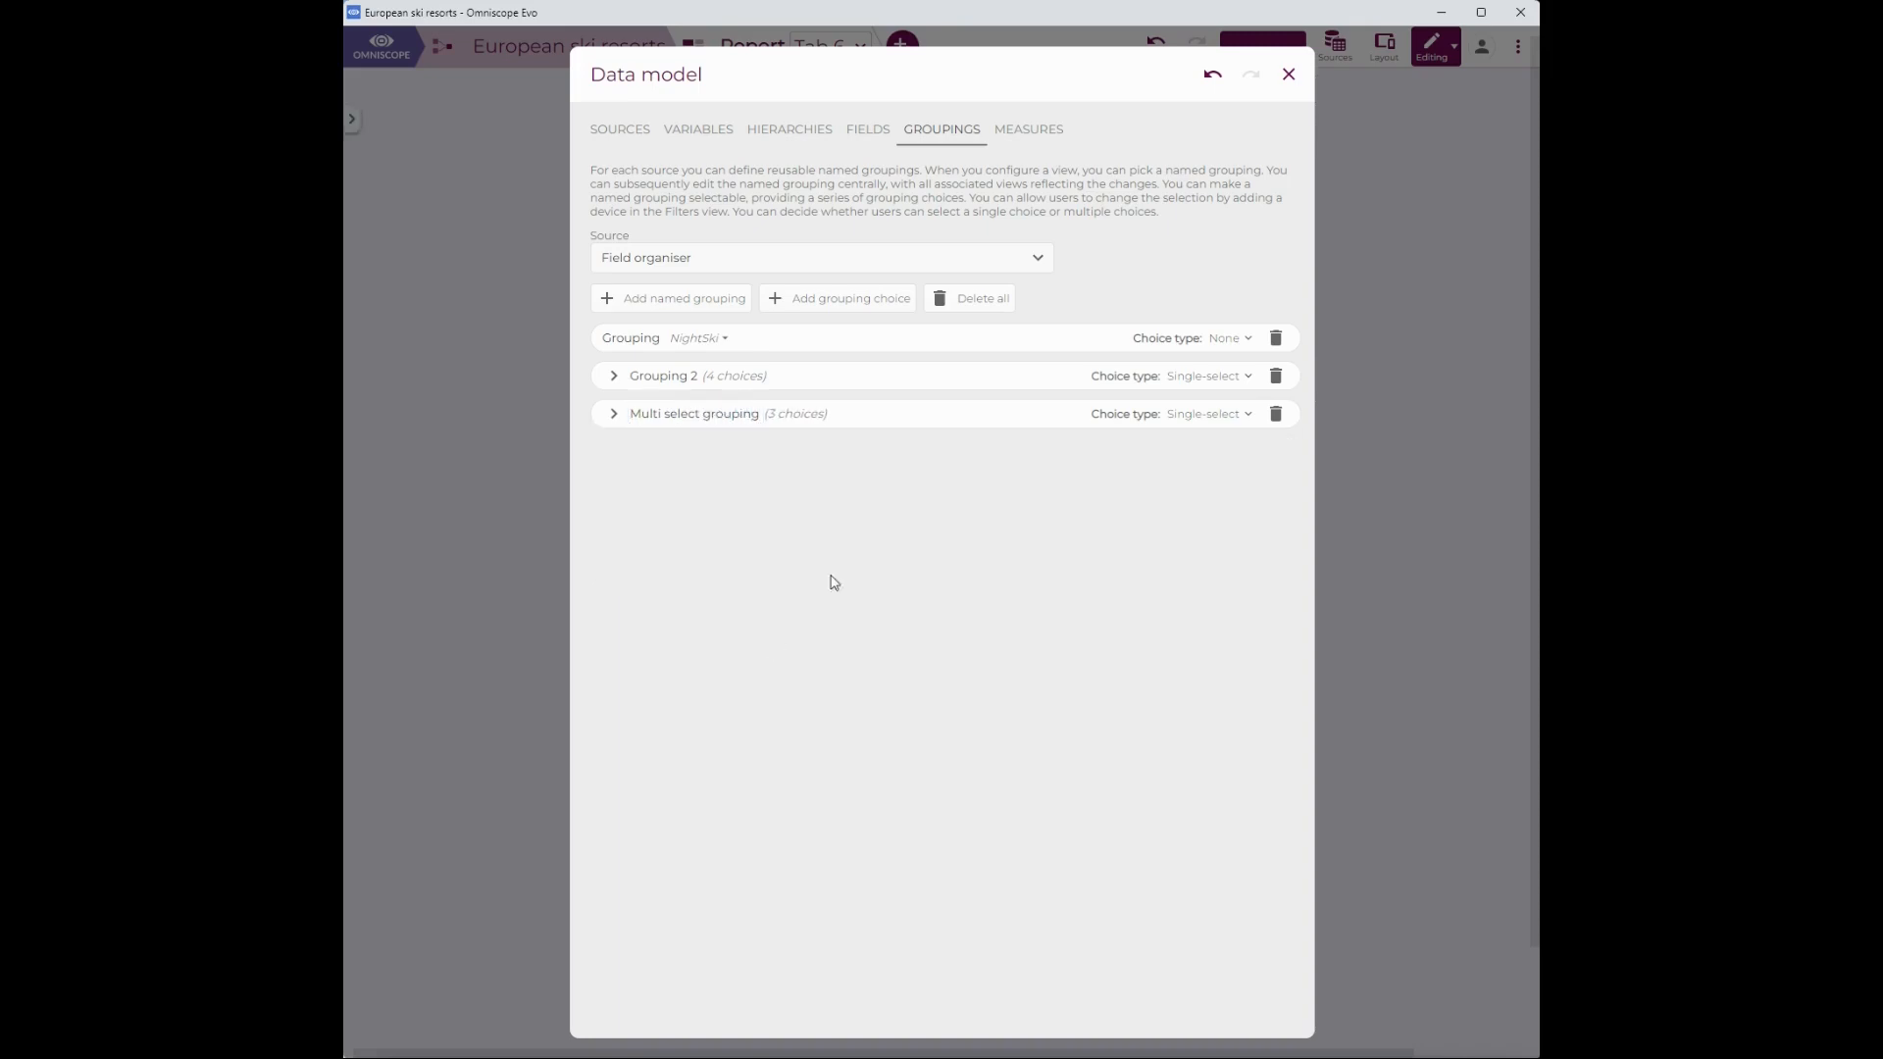
Set the choice type of Multi select grouping to Multi-select.
{"action": "left_click", "coordinate": [608, 416]}
{"action": "left_click", "coordinate": [1218, 420]}
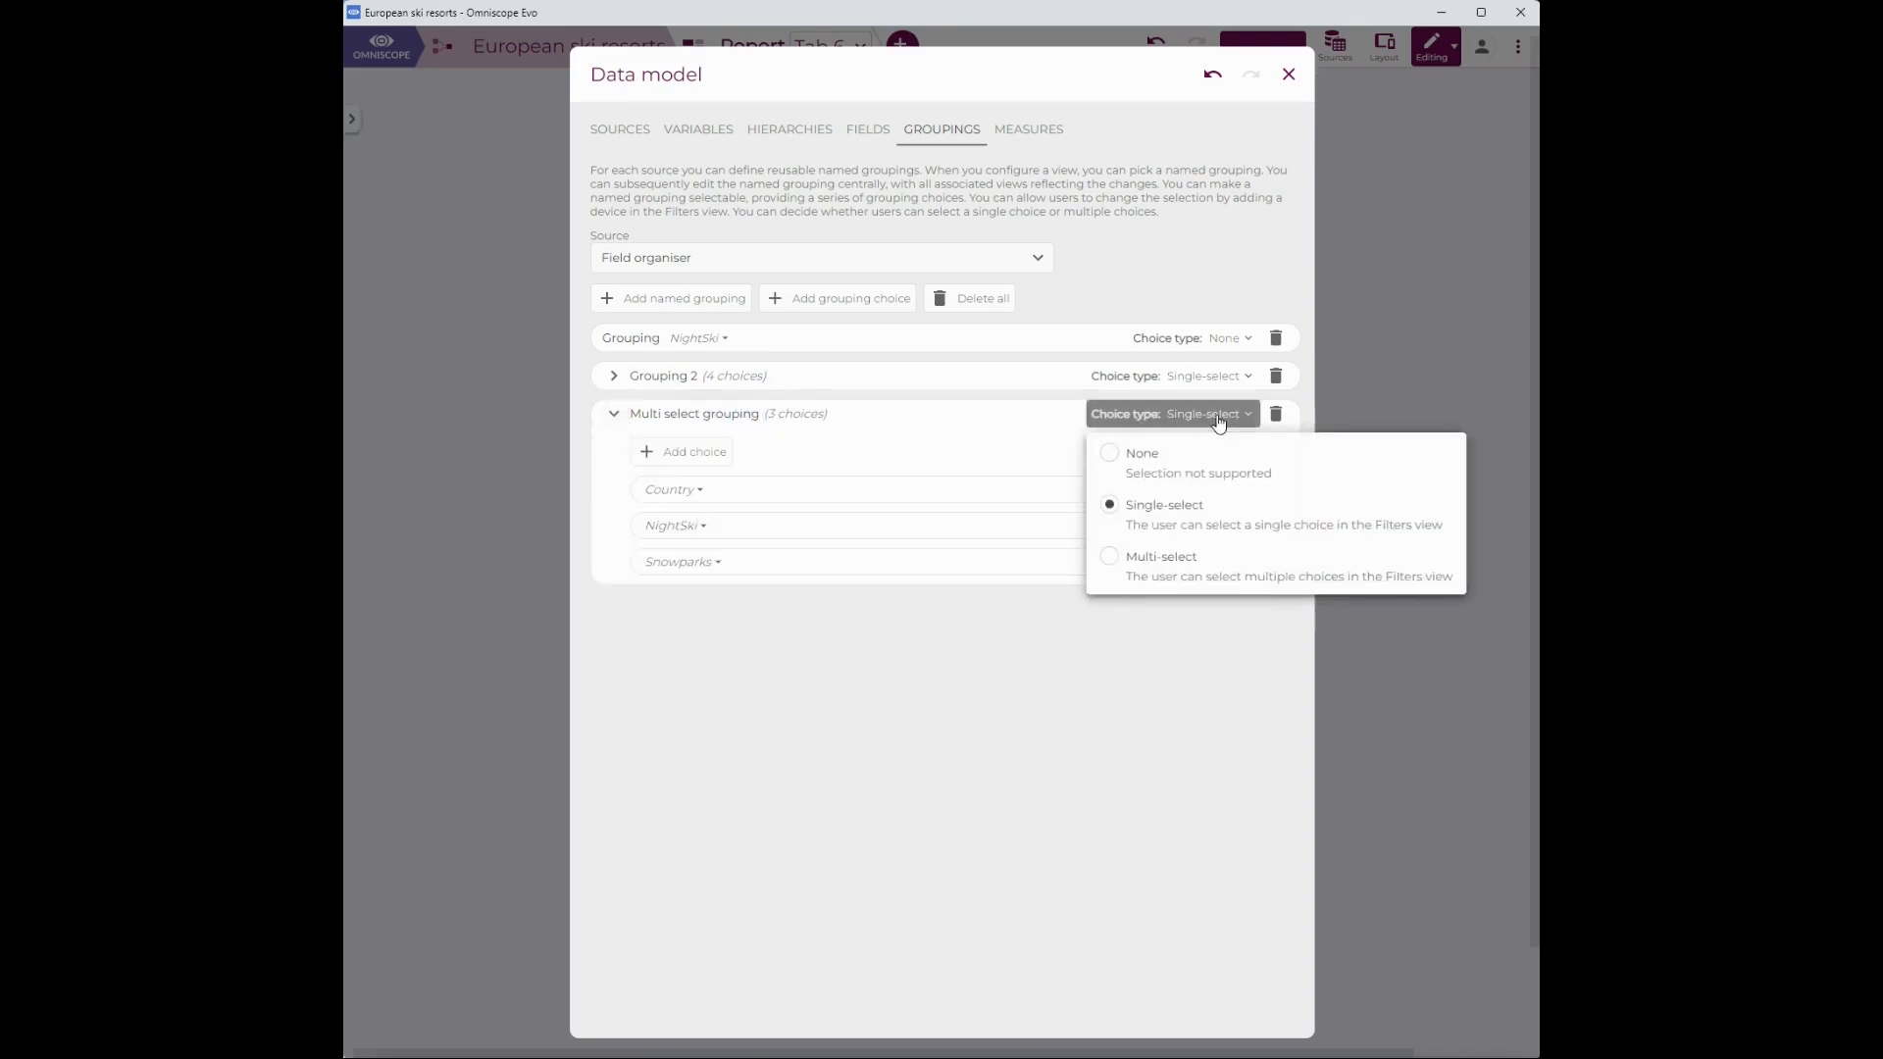
{"action": "left_click", "coordinate": [1167, 556]}
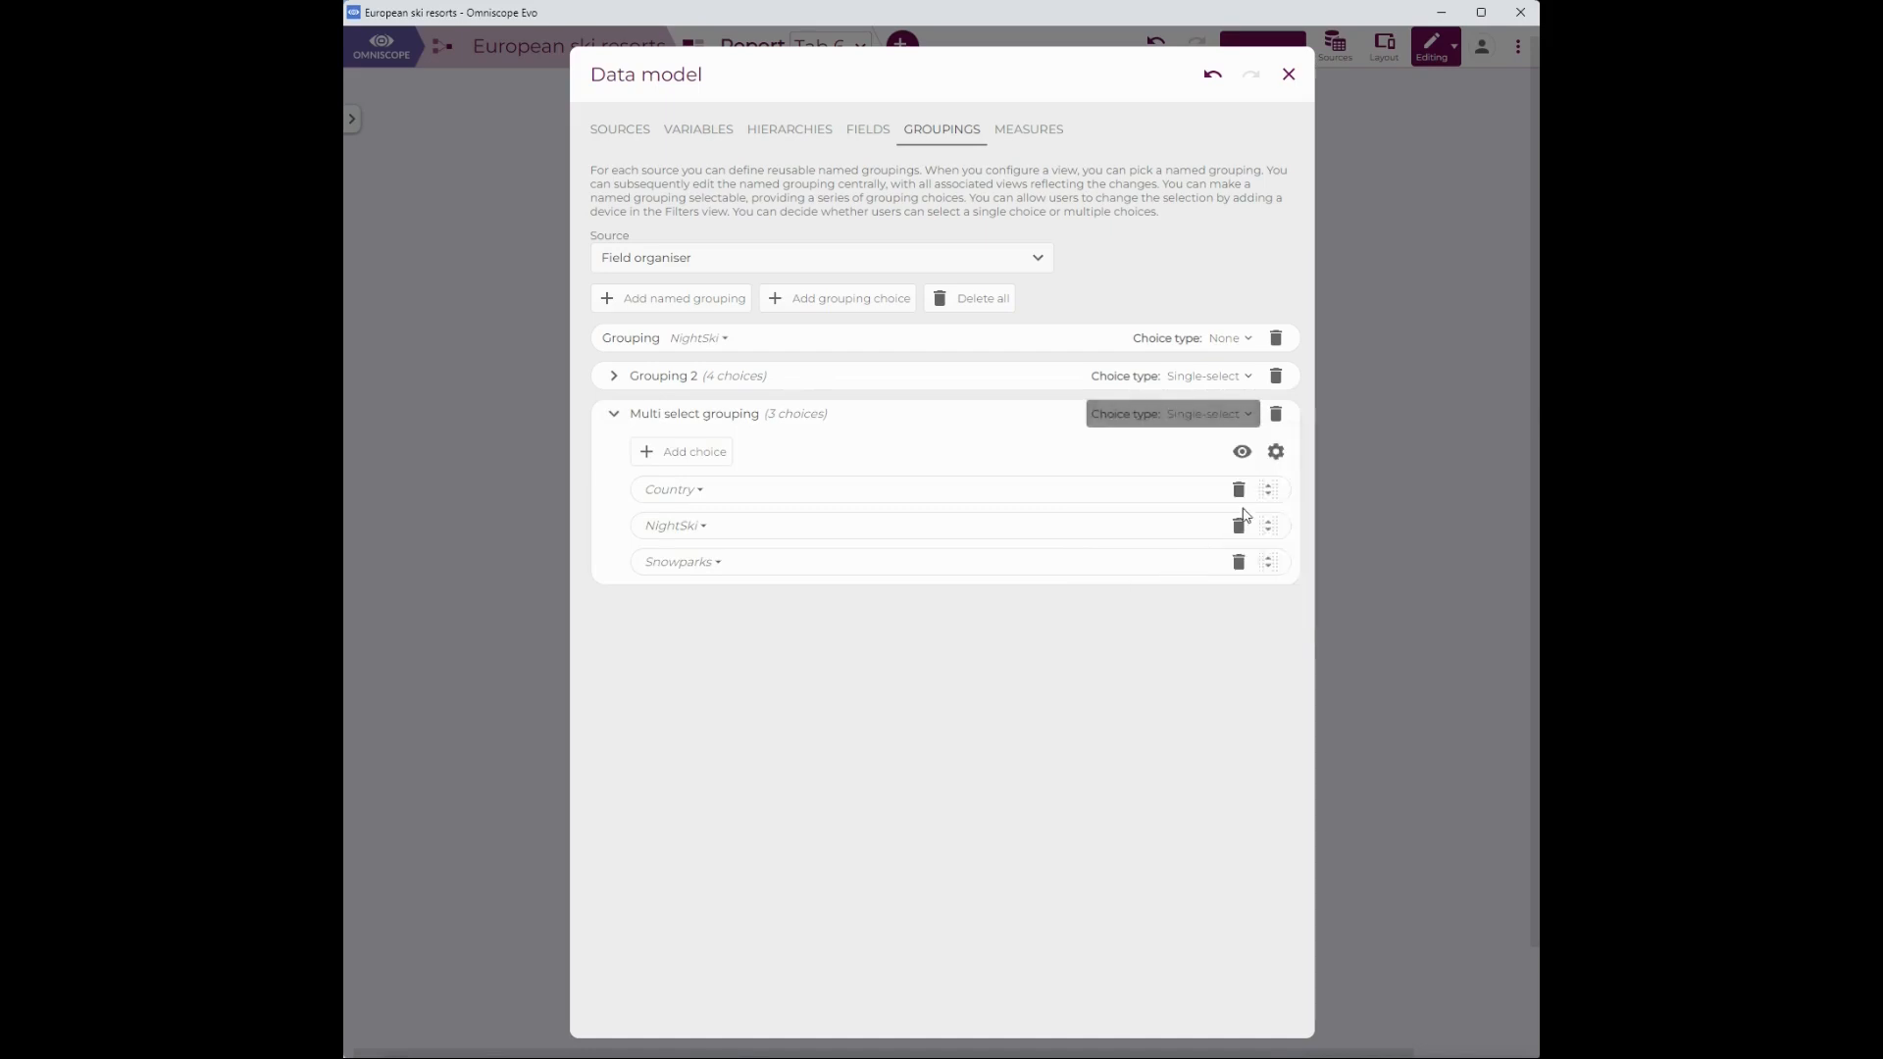
Set the choice type of Multi select measure to Multi-select and close the data model.
{"action": "left_click", "coordinate": [1020, 129]}
{"action": "left_click", "coordinate": [613, 452]}
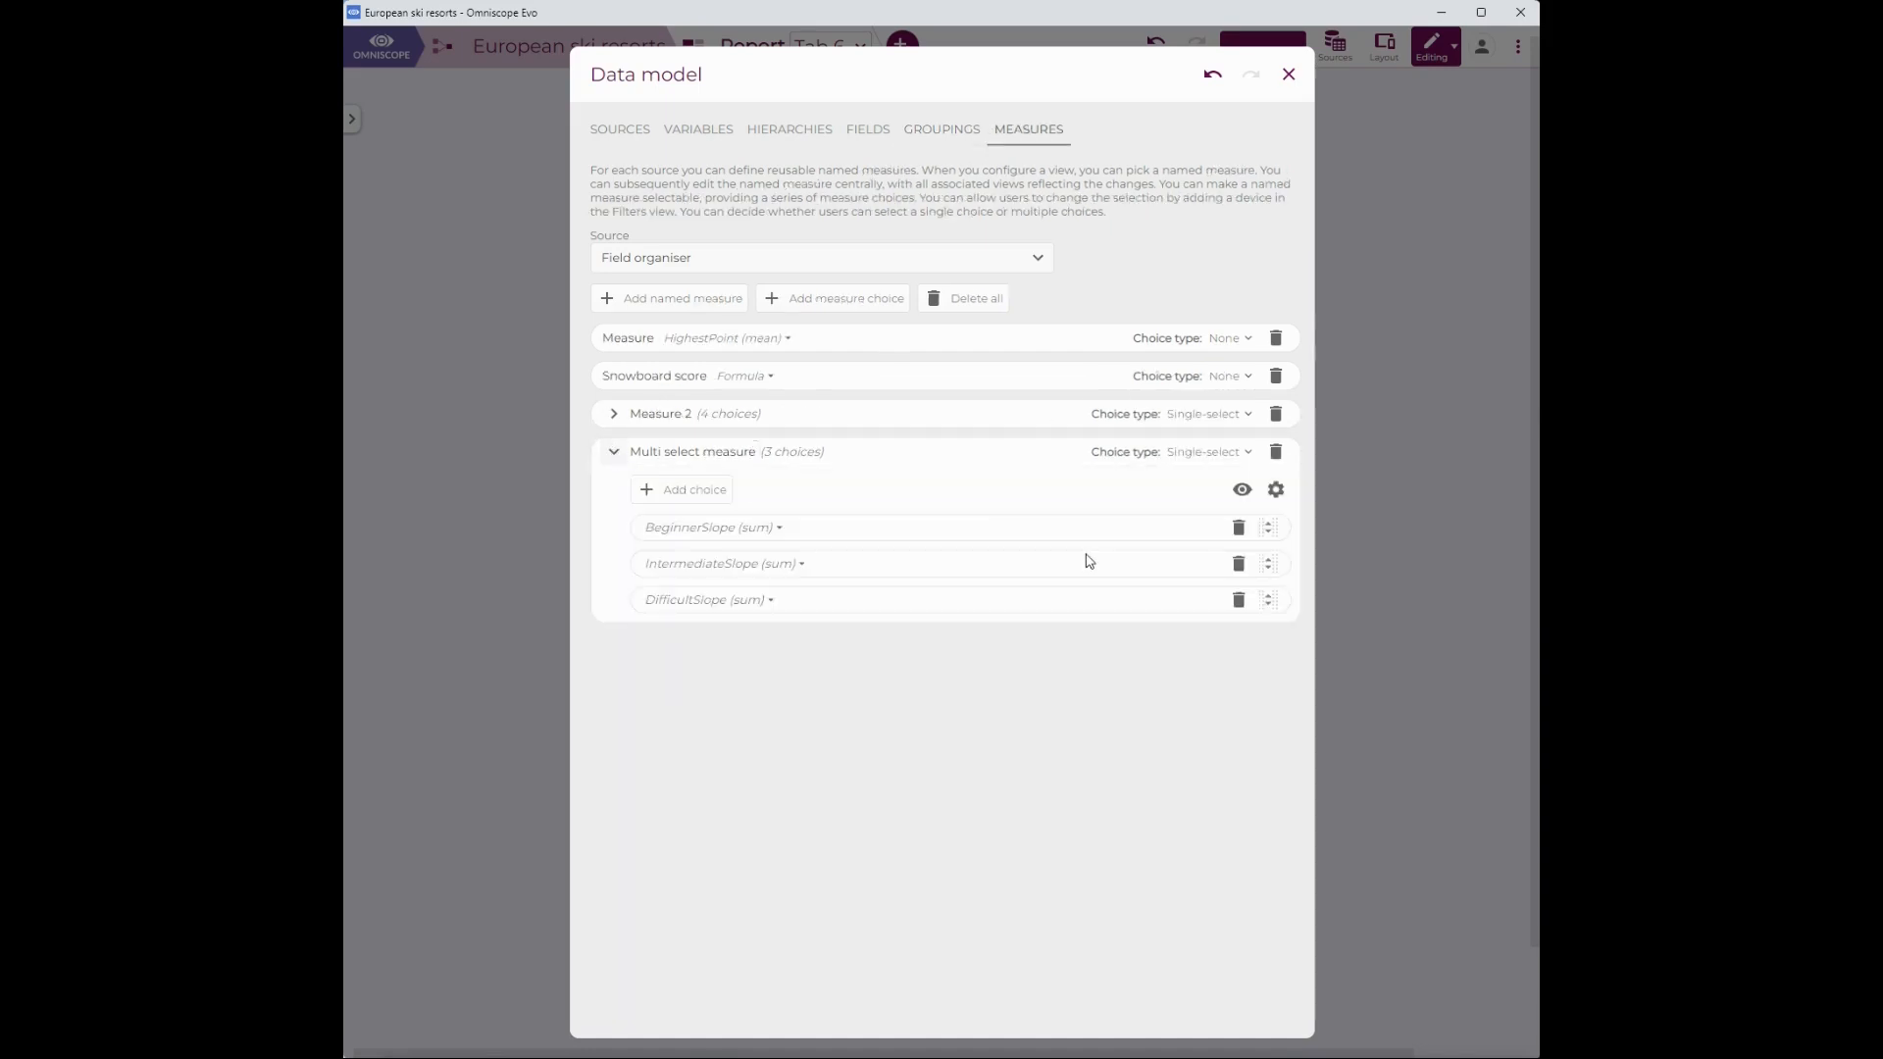
{"action": "left_click", "coordinate": [1216, 457]}
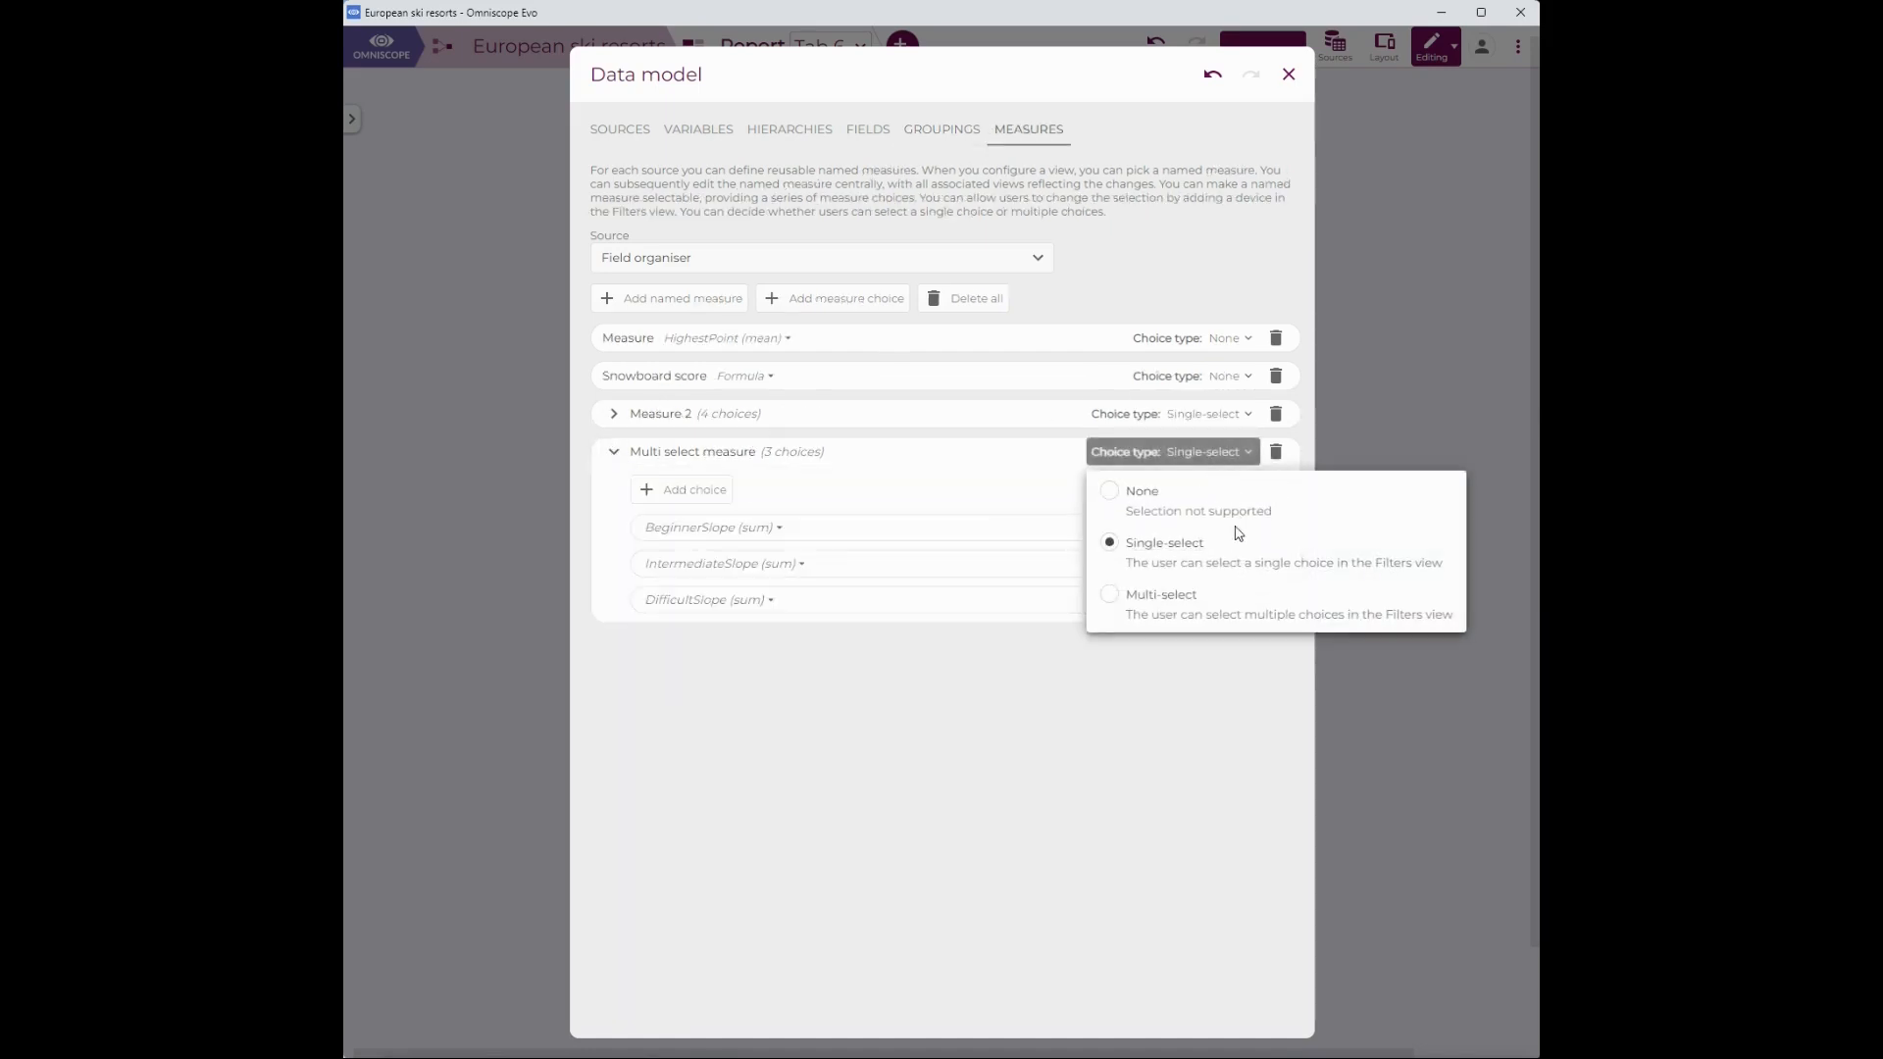
{"action": "left_click", "coordinate": [1181, 596]}
{"action": "left_click", "coordinate": [1287, 76]}
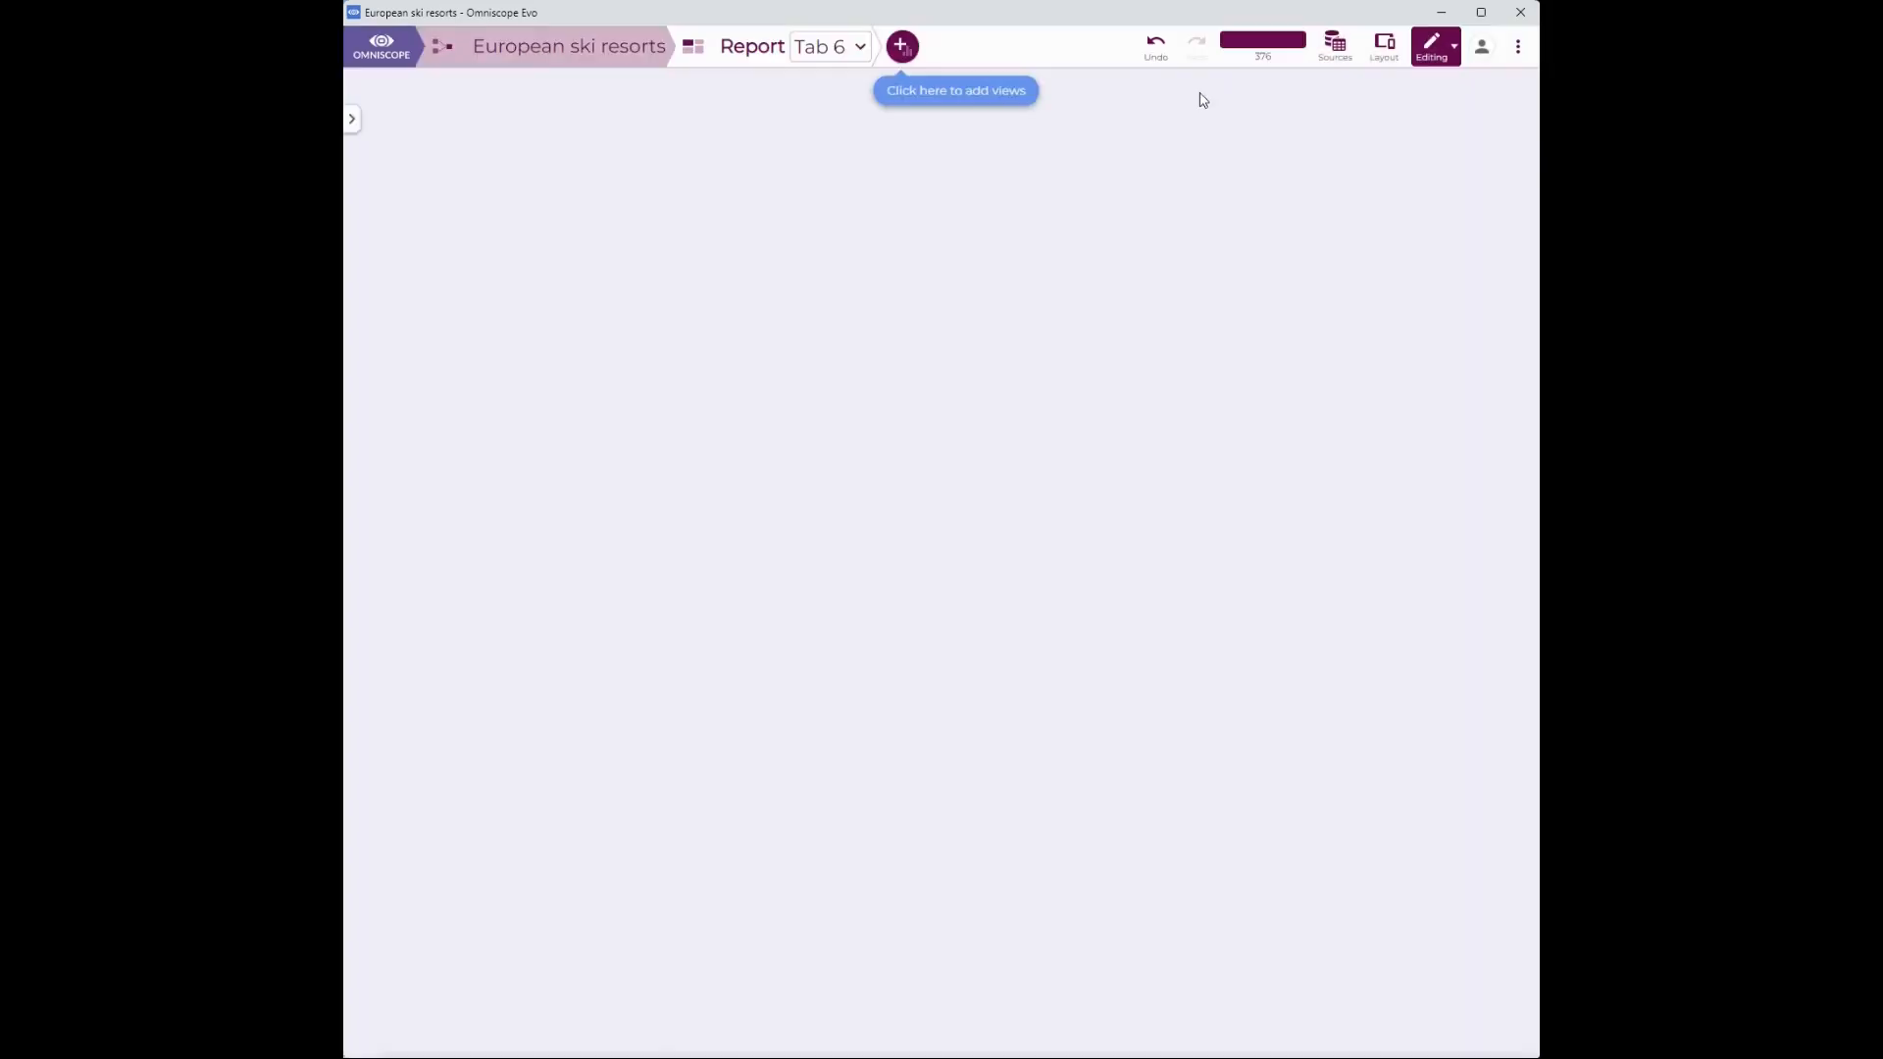
Add a Filters view to Tab 6 that shows only the Multi select grouping and Multi select measure devices.
{"action": "left_click", "coordinate": [902, 47]}
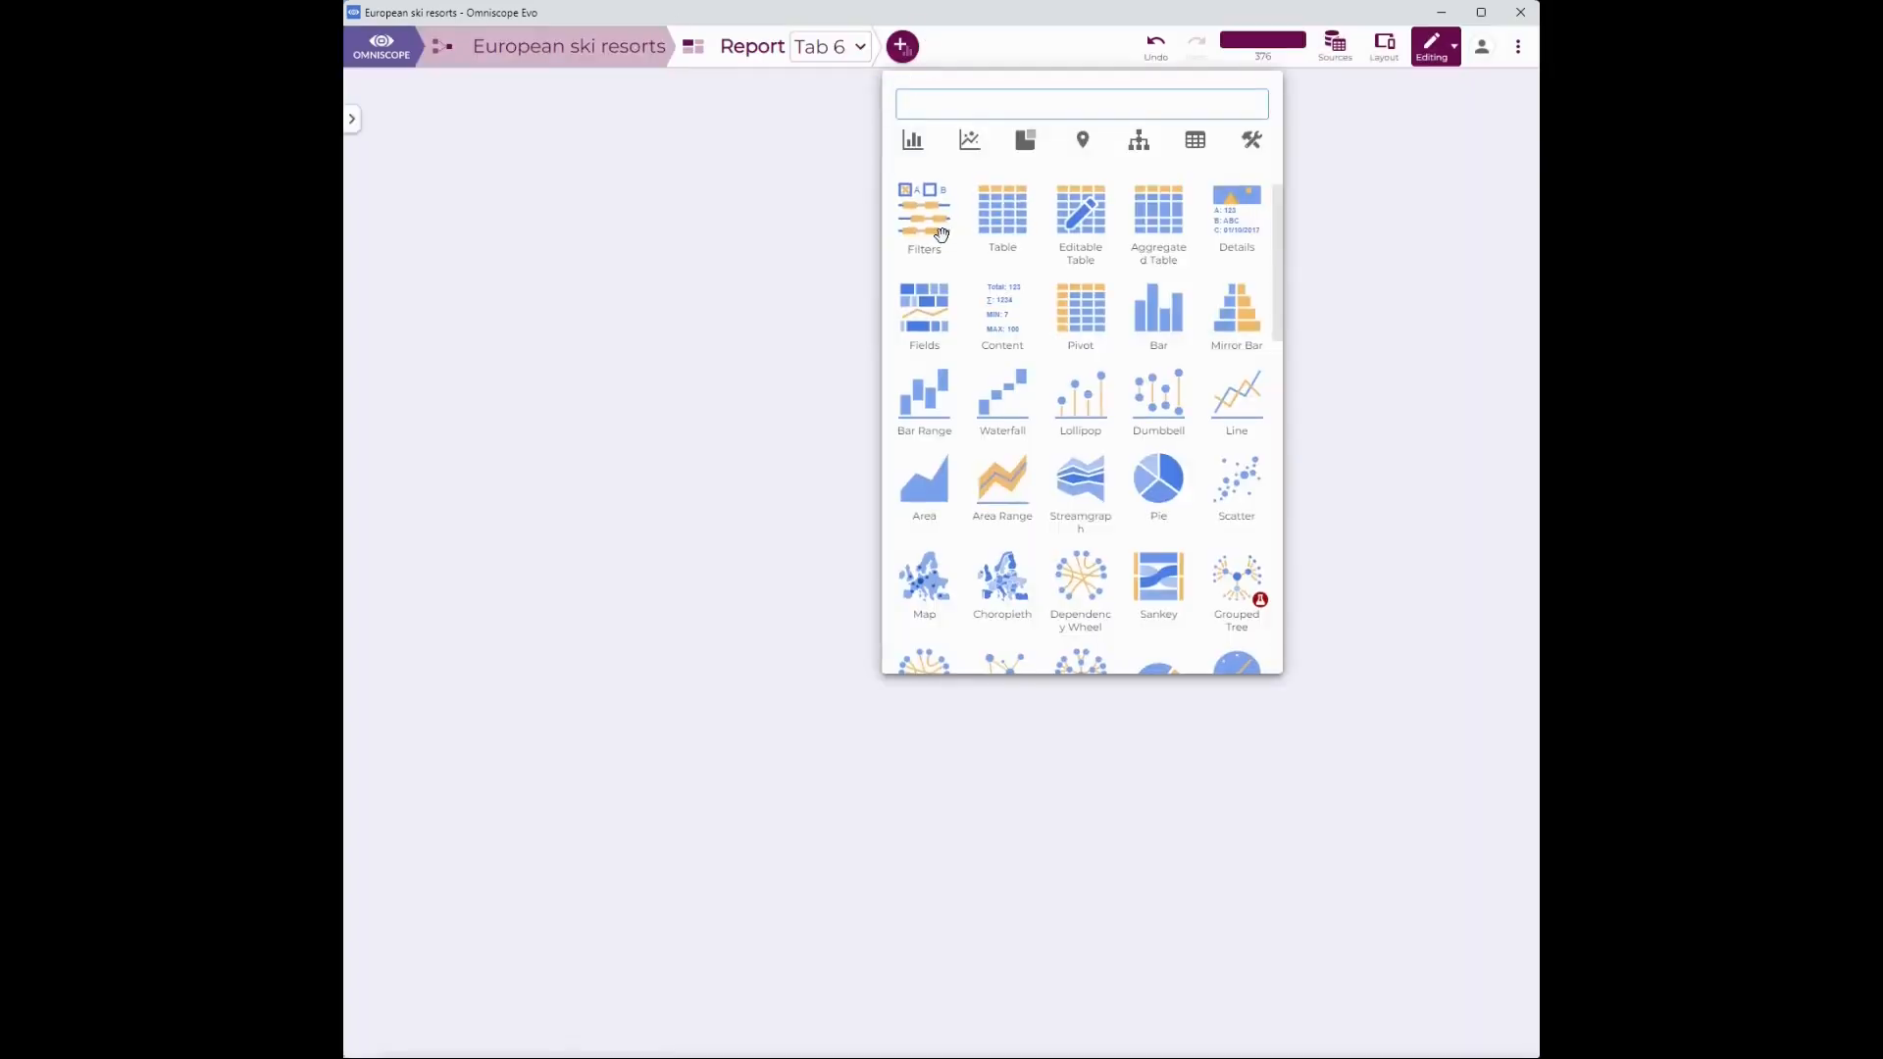
{"action": "left_click_drag", "start_coordinate": [593, 205], "coordinate": [590, 203]}
{"action": "left_click", "coordinate": [440, 90]}
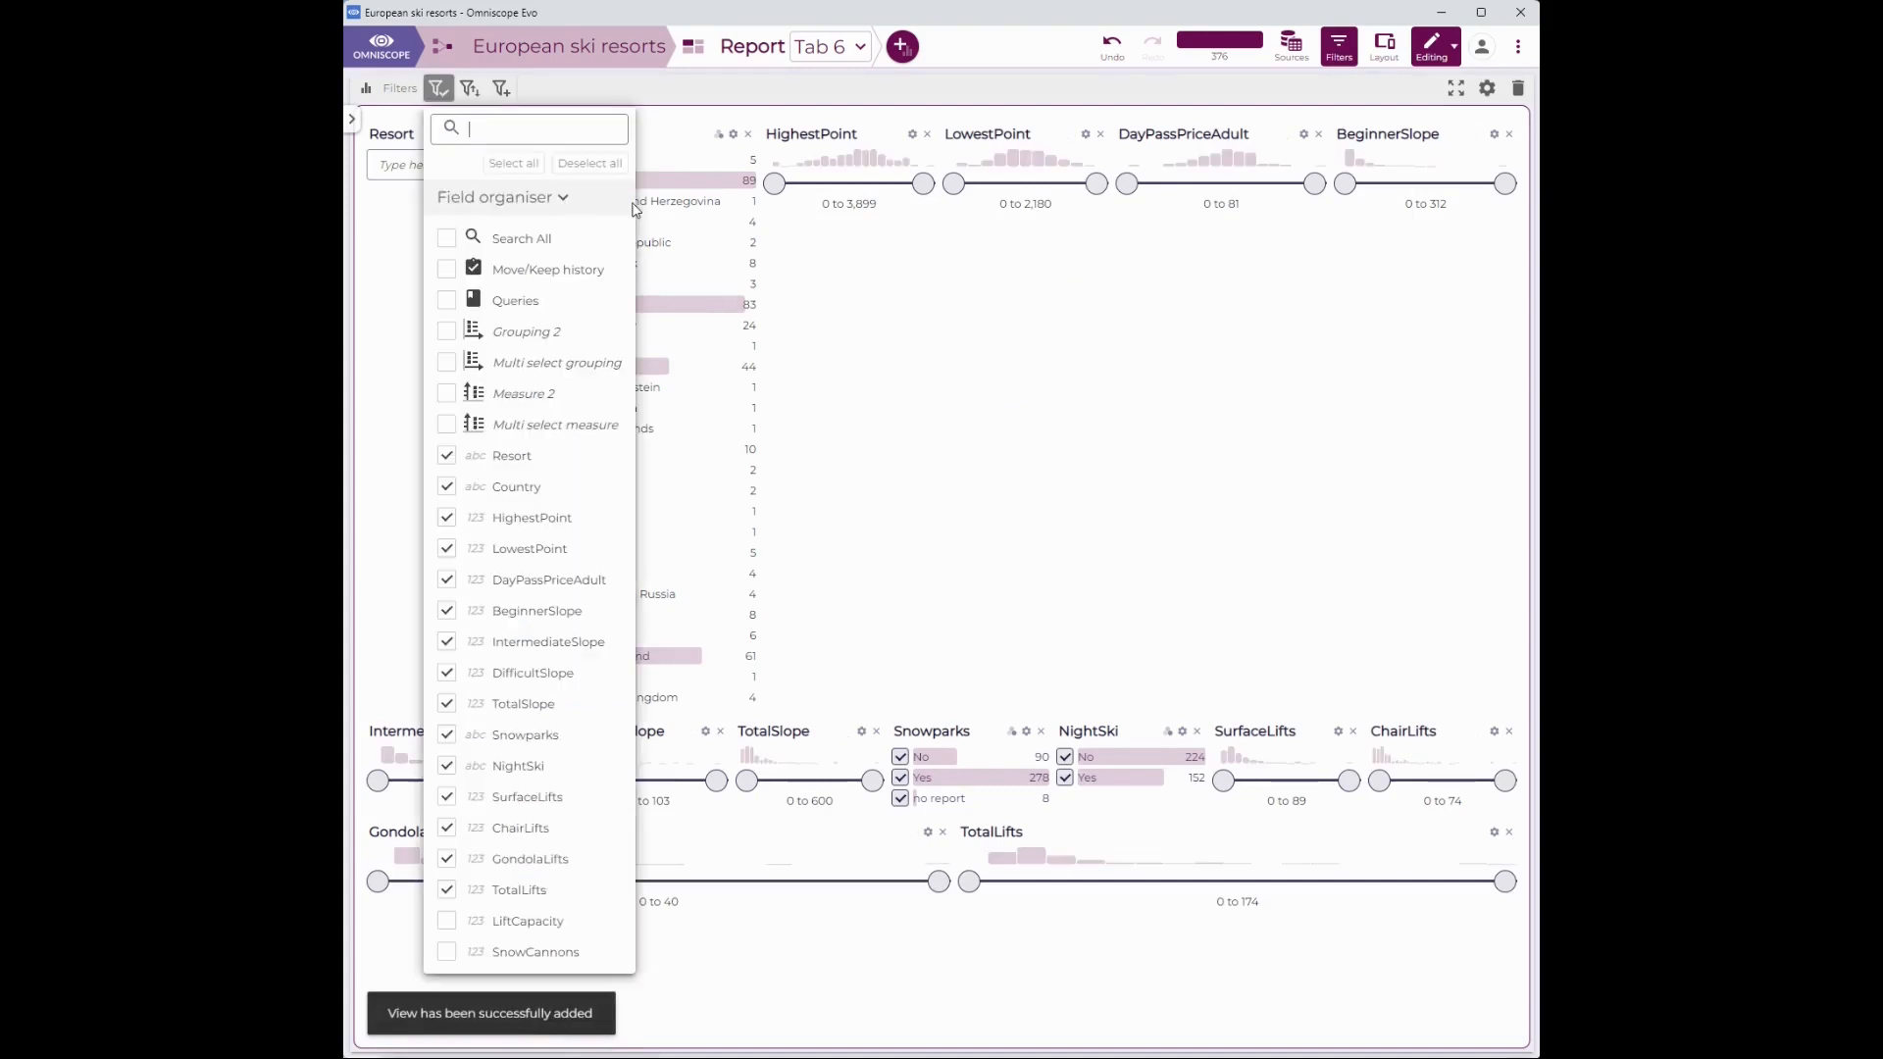
{"action": "left_click", "coordinate": [598, 168]}
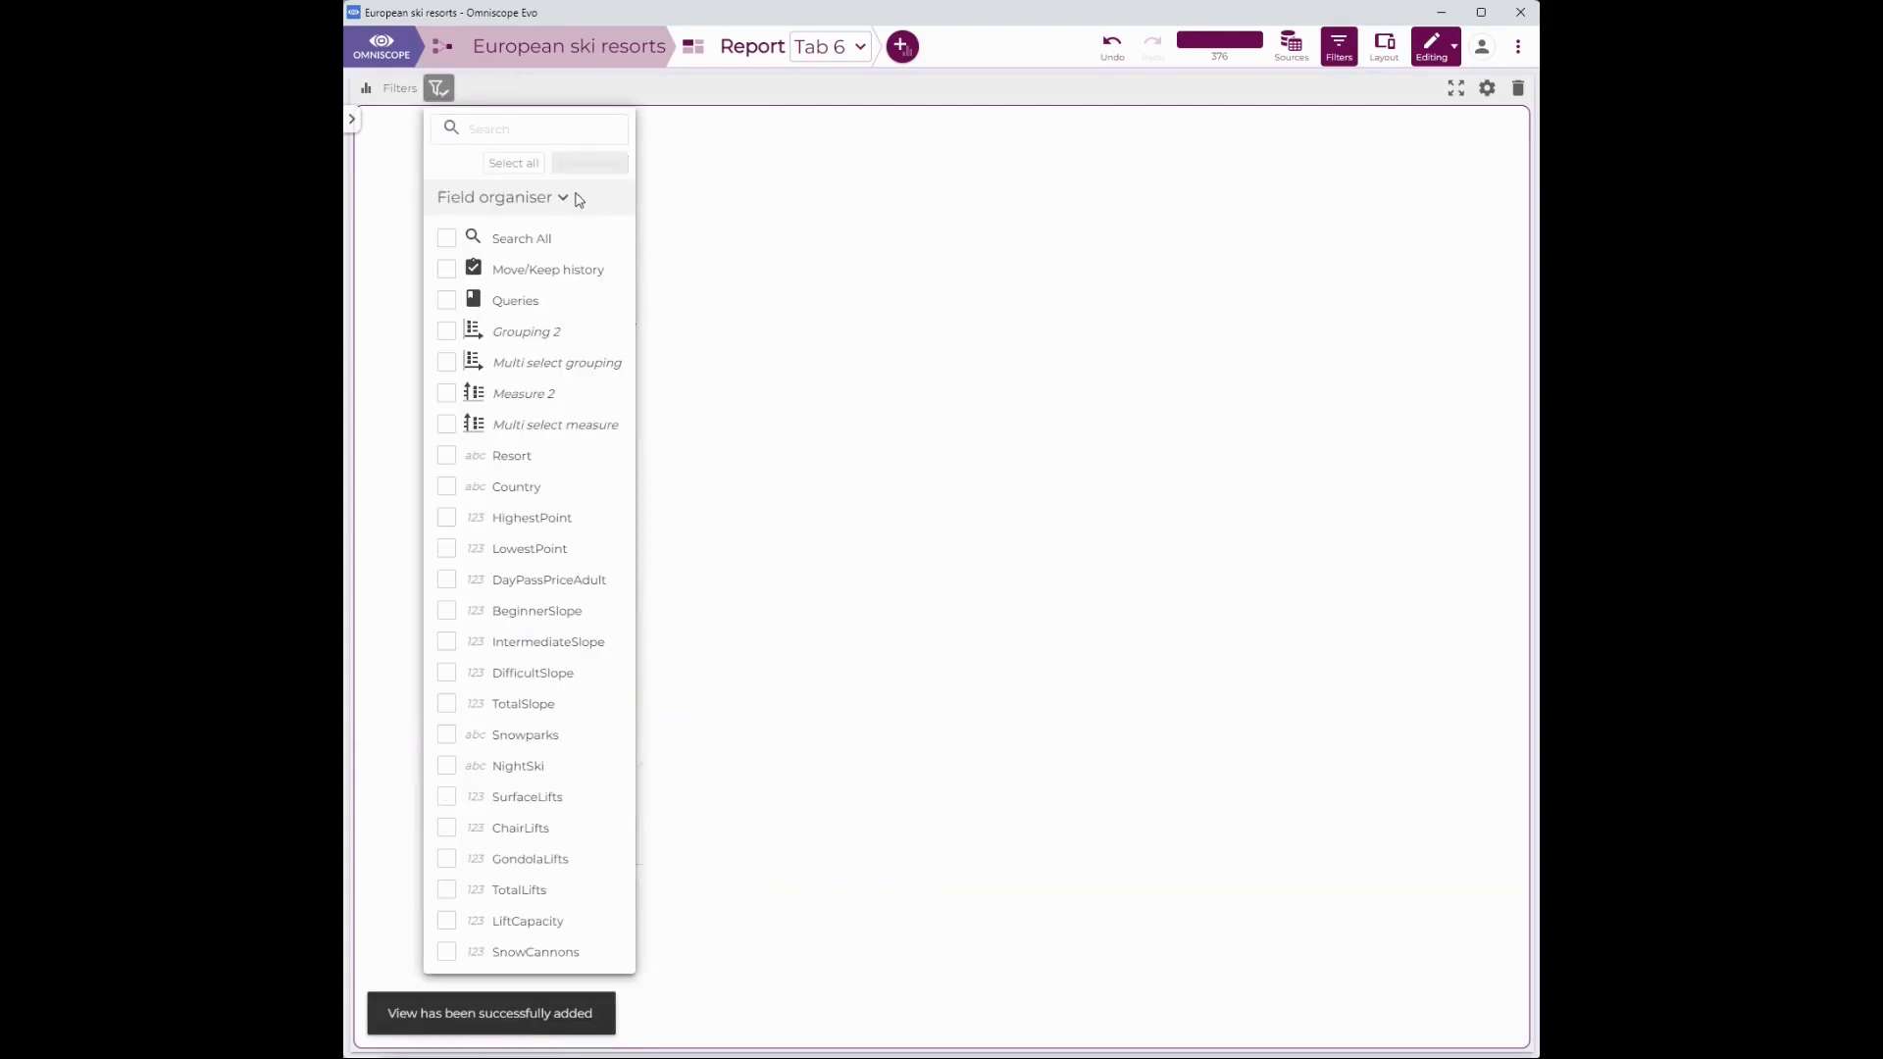
{"action": "left_click", "coordinate": [446, 363]}
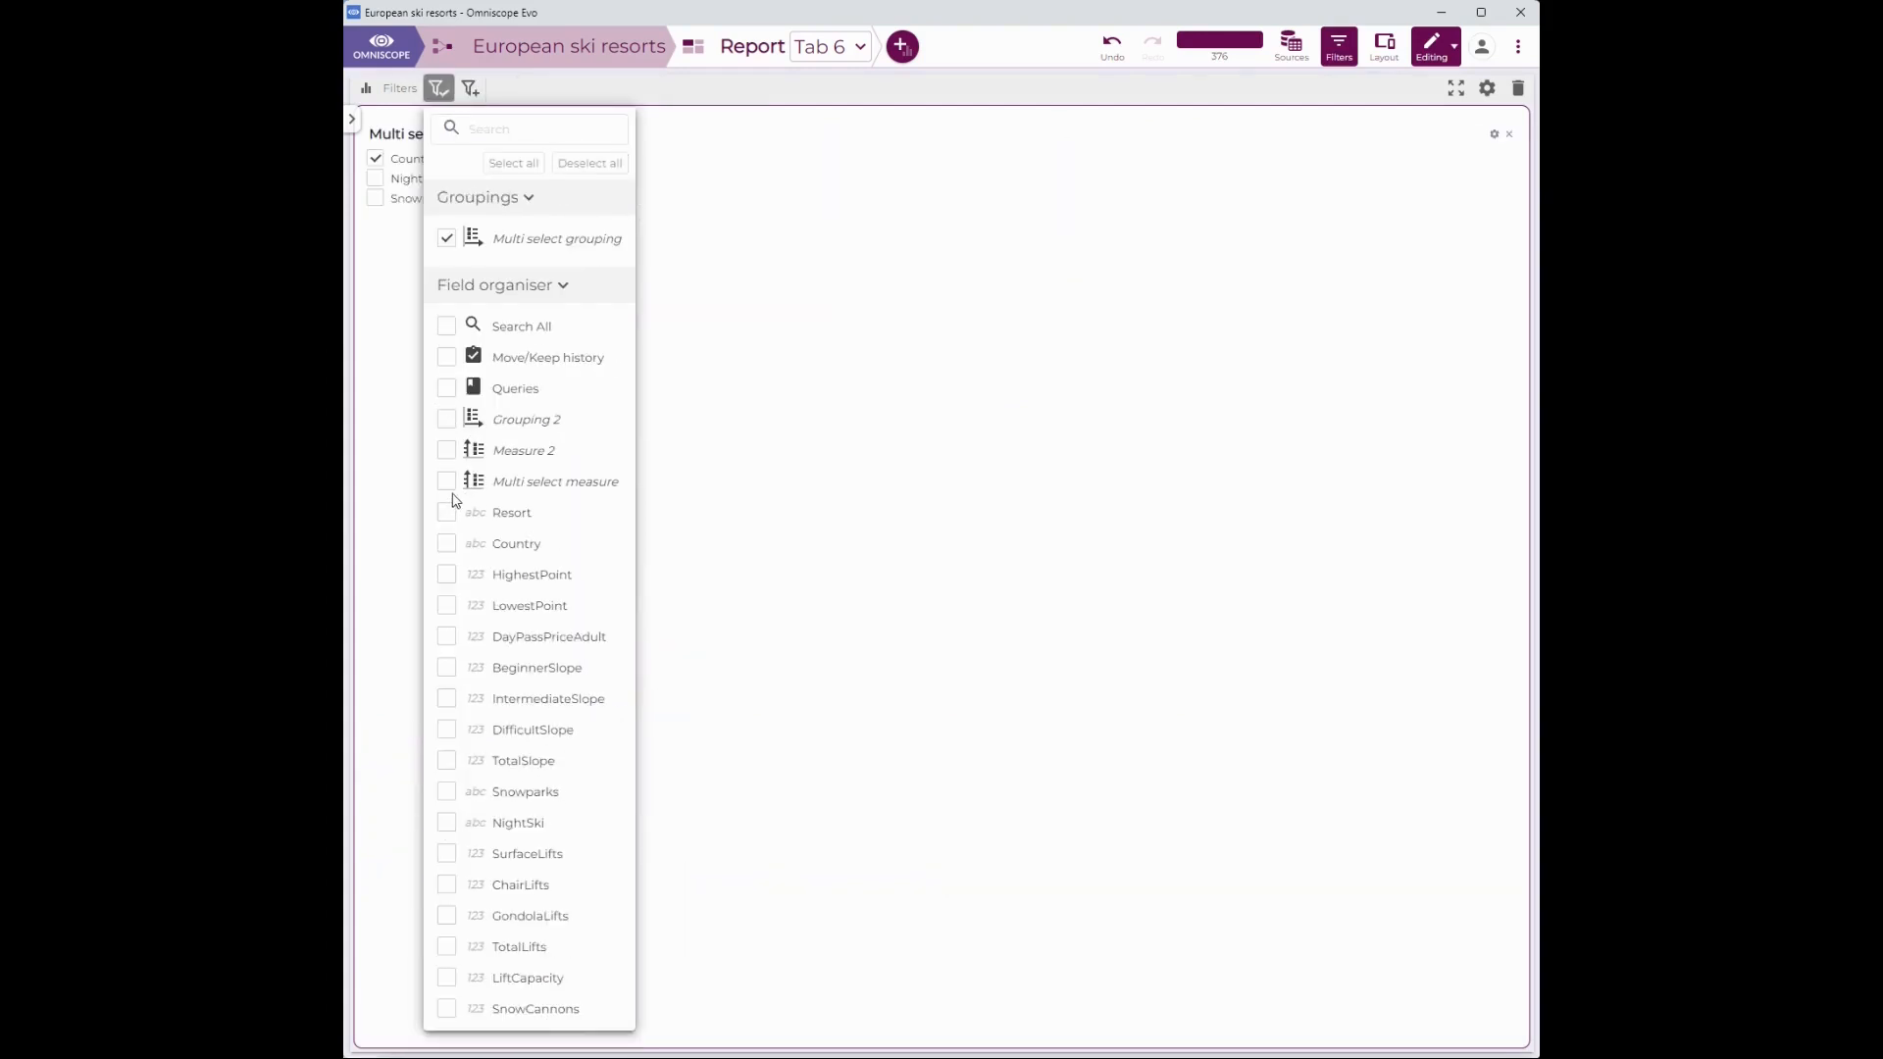
{"action": "left_click", "coordinate": [446, 482]}
{"action": "left_click", "coordinate": [687, 285]}
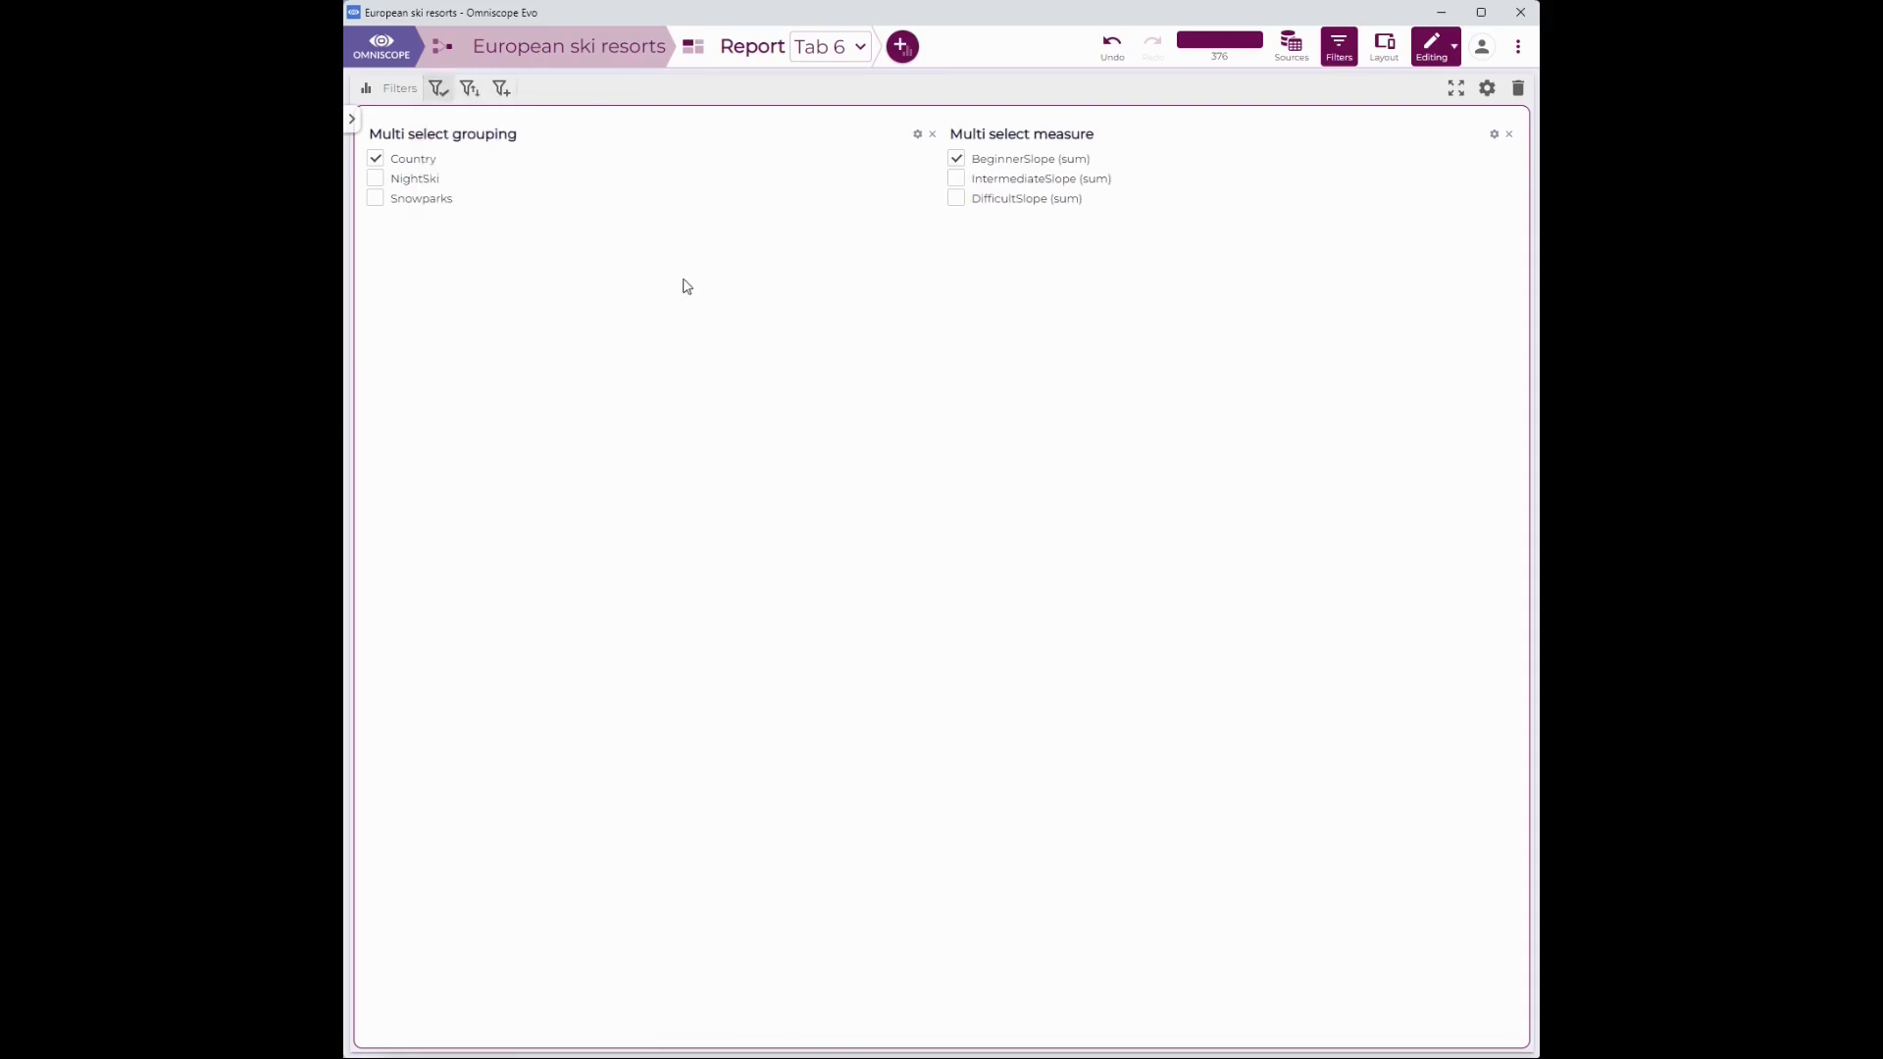
Try selecting NightSki and Snowparks alongside Country in the Multi select grouping filter, and clear both again.
{"action": "left_click", "coordinate": [407, 181]}
{"action": "left_click", "coordinate": [419, 199]}
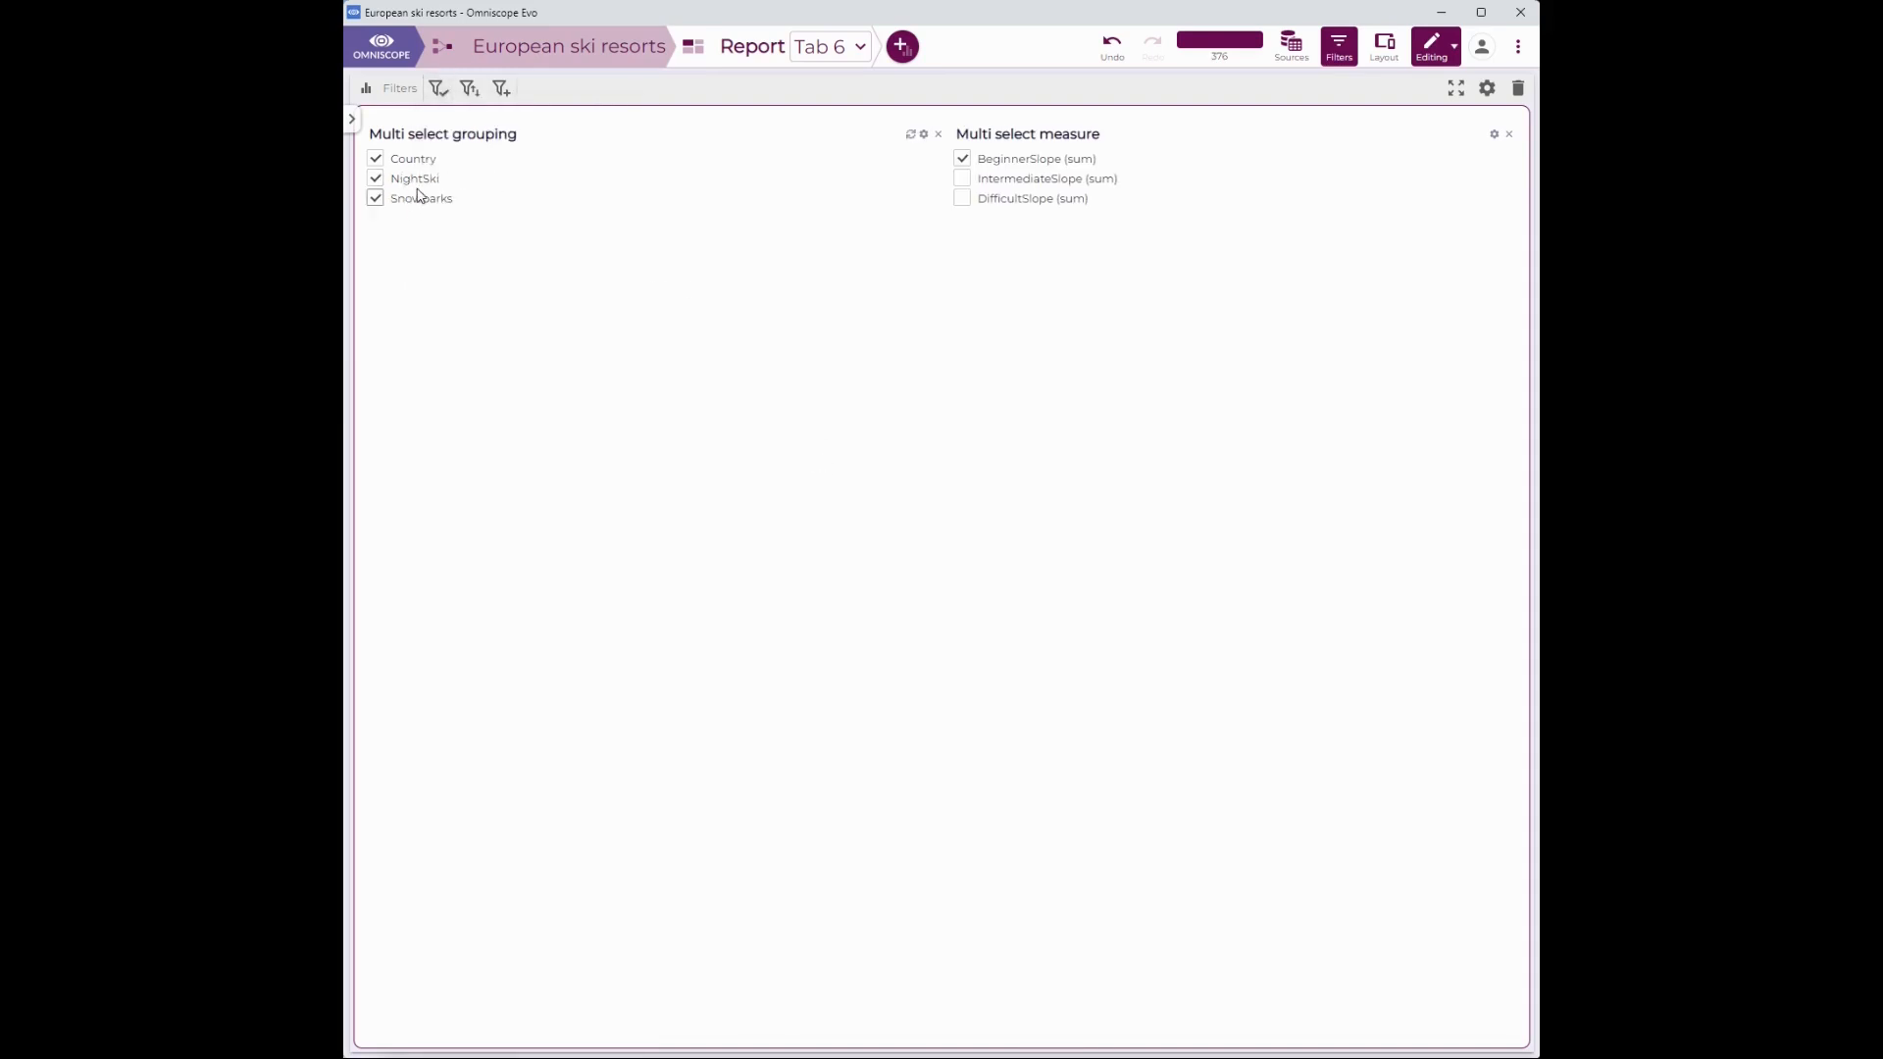
{"action": "left_click", "coordinate": [419, 193]}
{"action": "left_click", "coordinate": [418, 184]}
Add a network view beside the Filters view and set its network type to Grouped.
{"action": "left_click", "coordinate": [902, 49]}
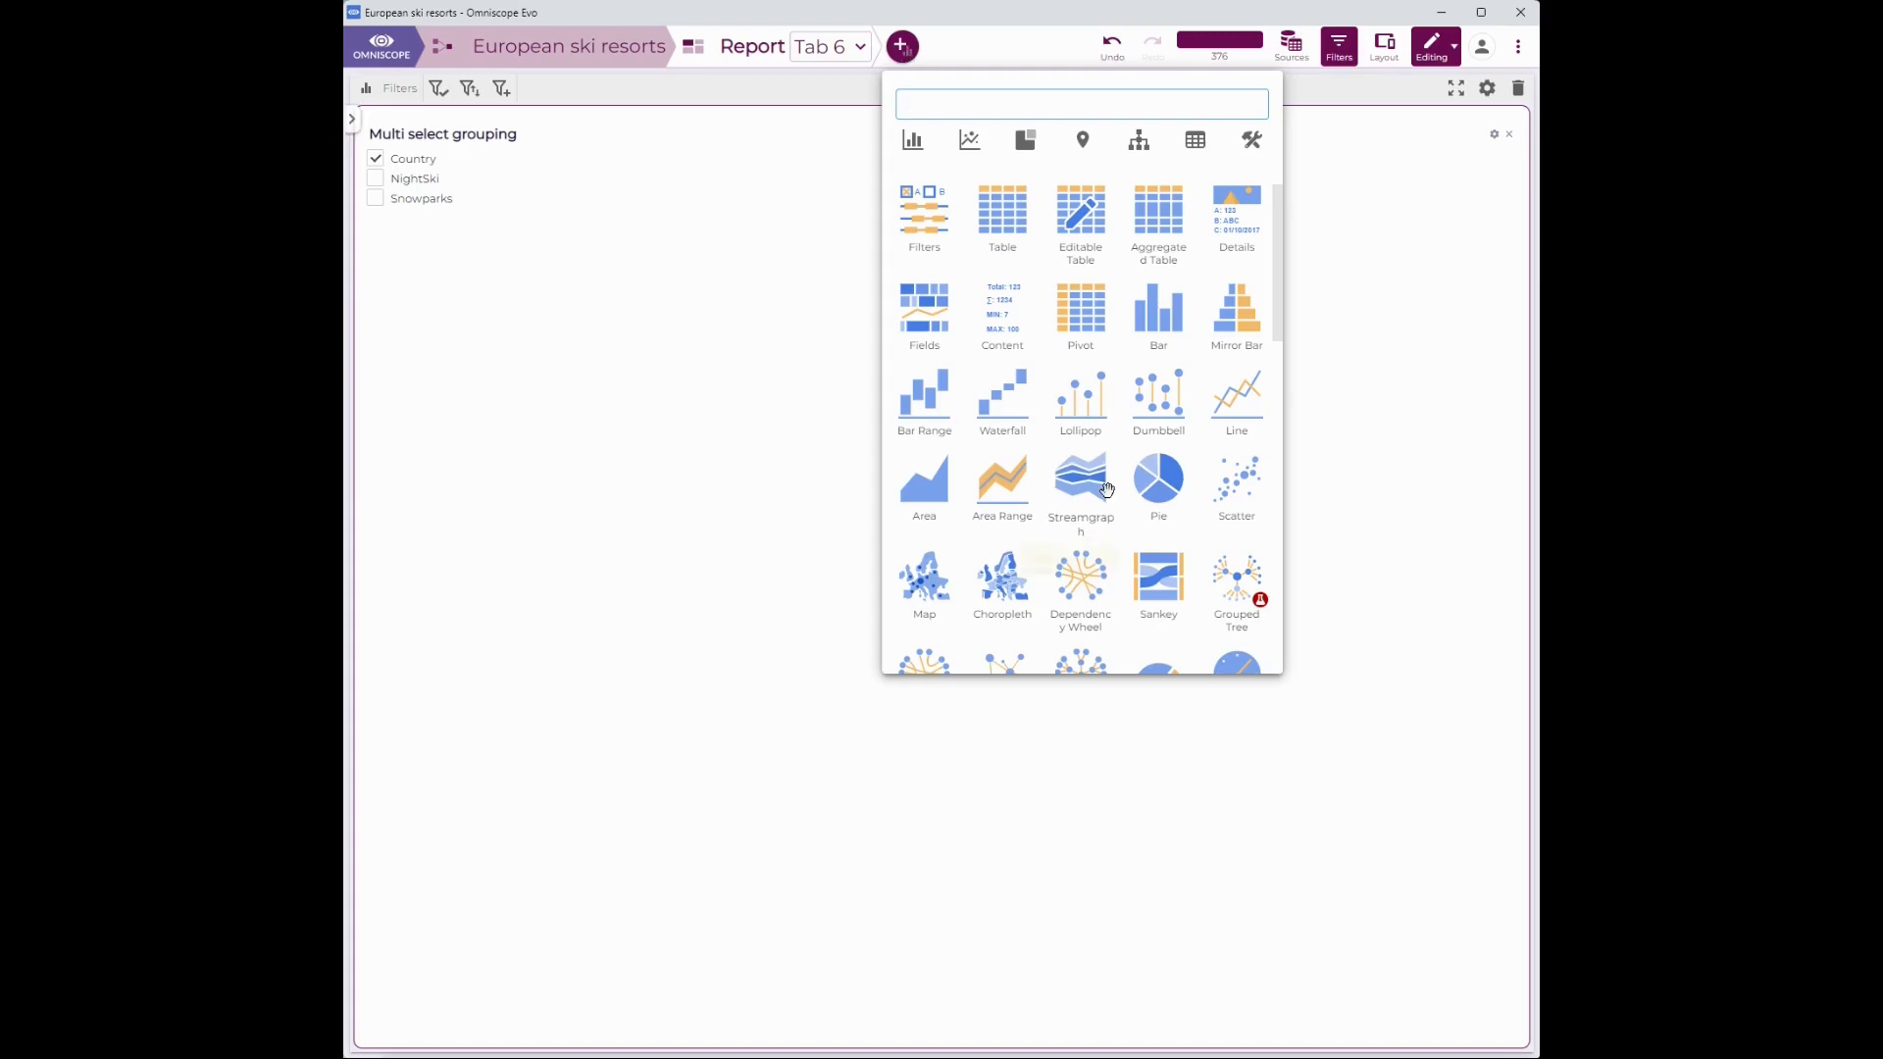
{"action": "scroll", "coordinate": [1138, 451], "scroll_direction": "down", "scroll_amount": 1}
{"action": "left_click", "coordinate": [1144, 498]}
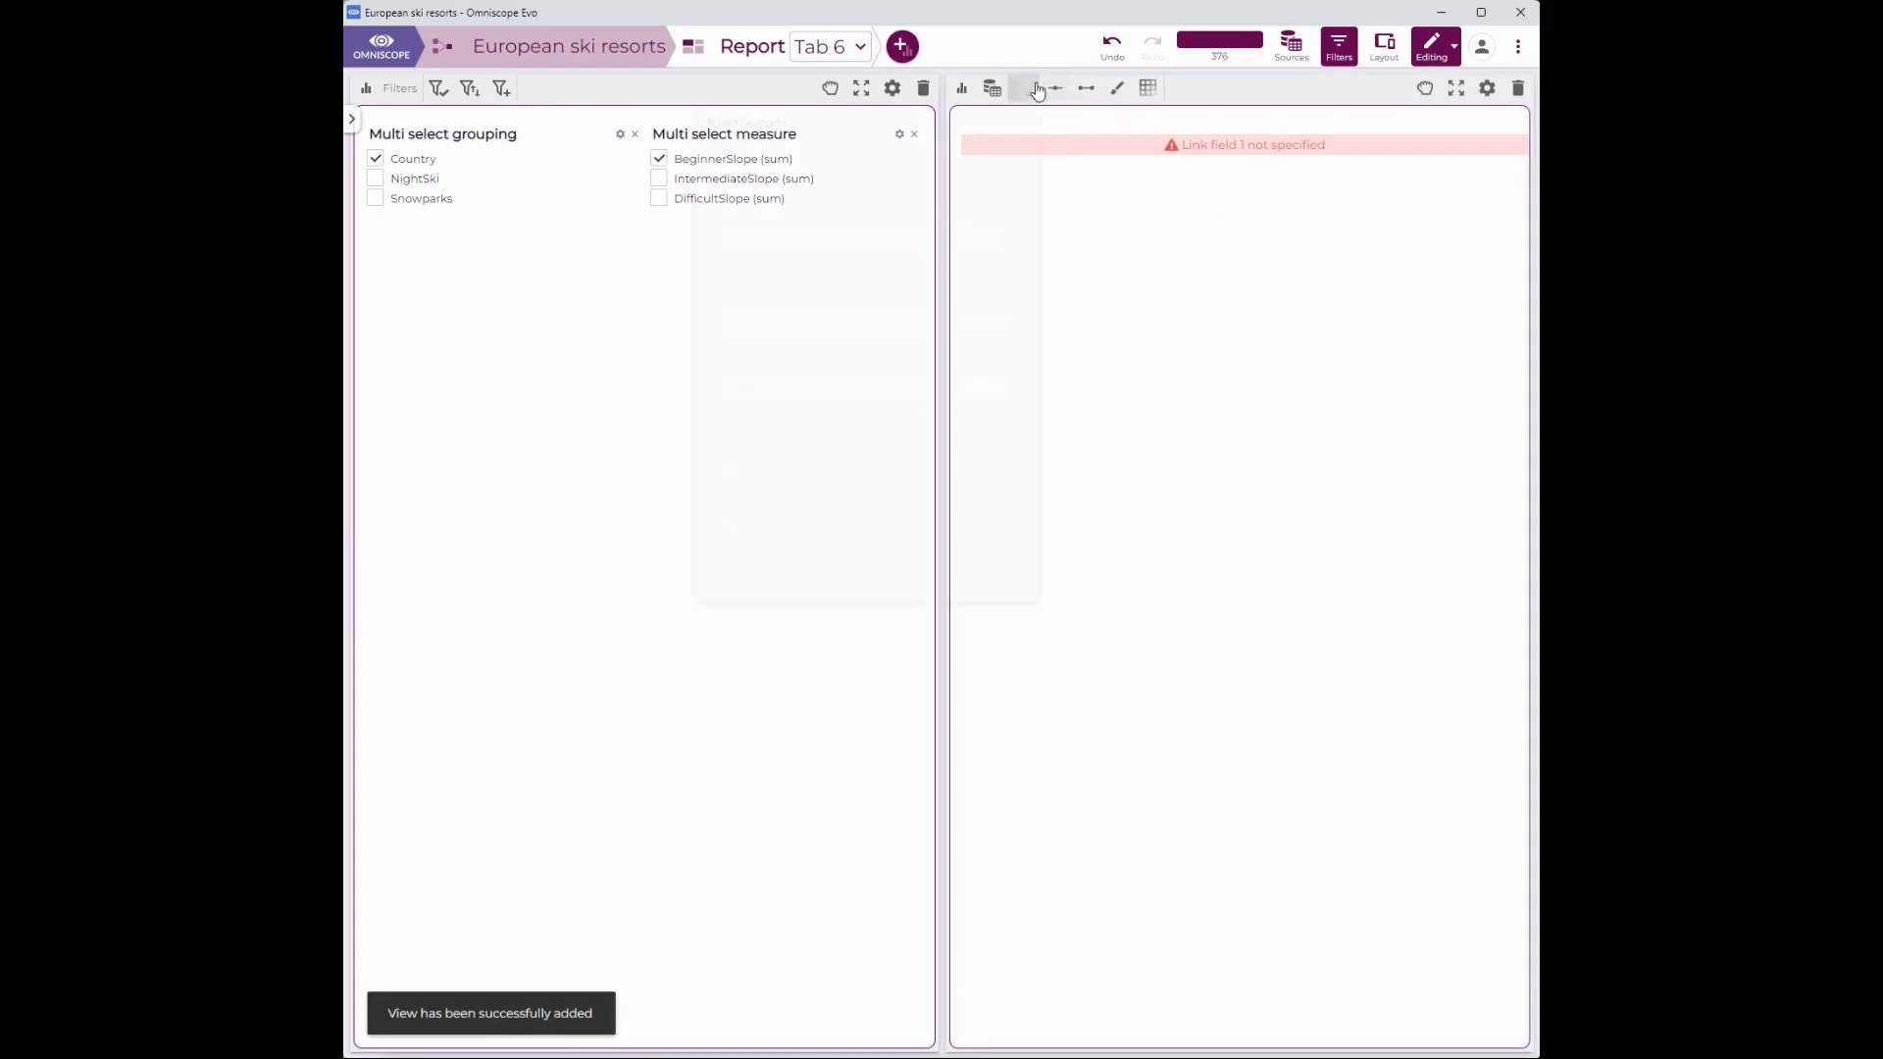
{"action": "left_click", "coordinate": [1025, 87]}
{"action": "left_click", "coordinate": [778, 216]}
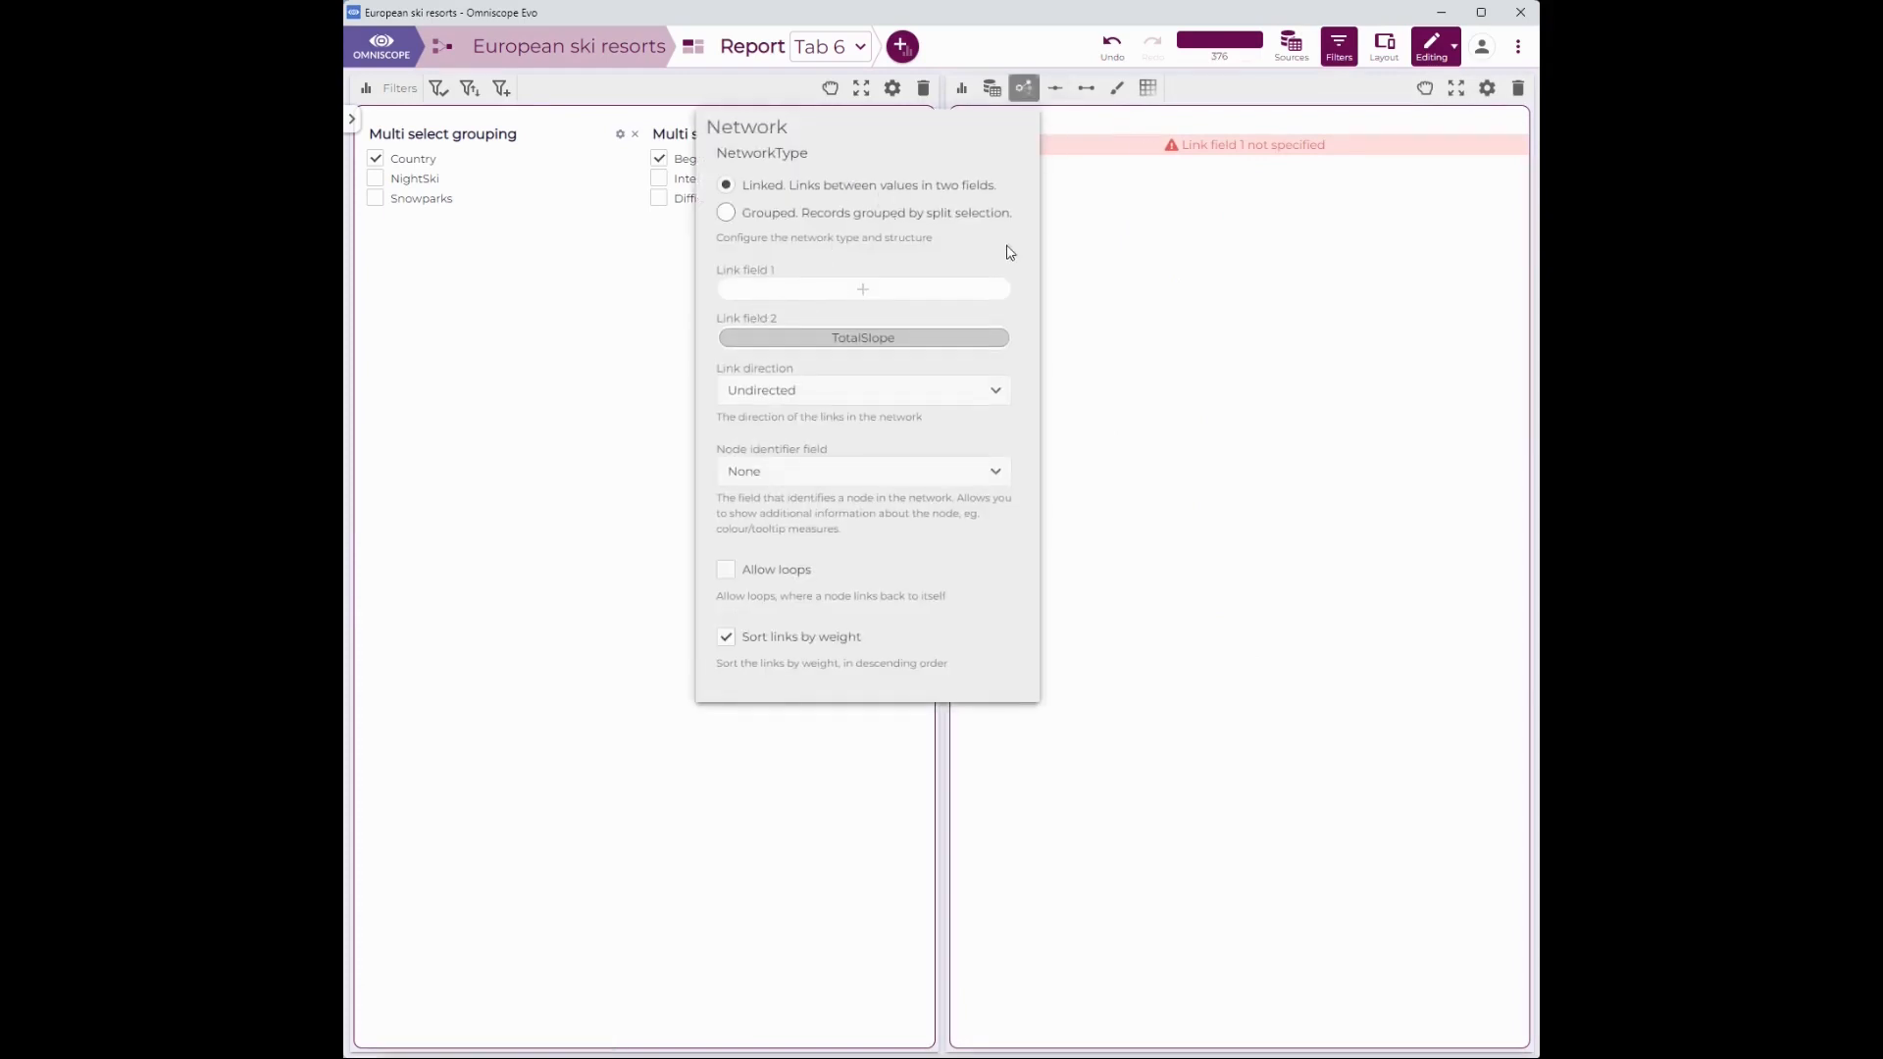
Set the grouped network view's split to the Multi select grouping instead of Resort.
{"action": "left_click_drag", "start_coordinate": [862, 317], "coordinate": [1074, 427]}
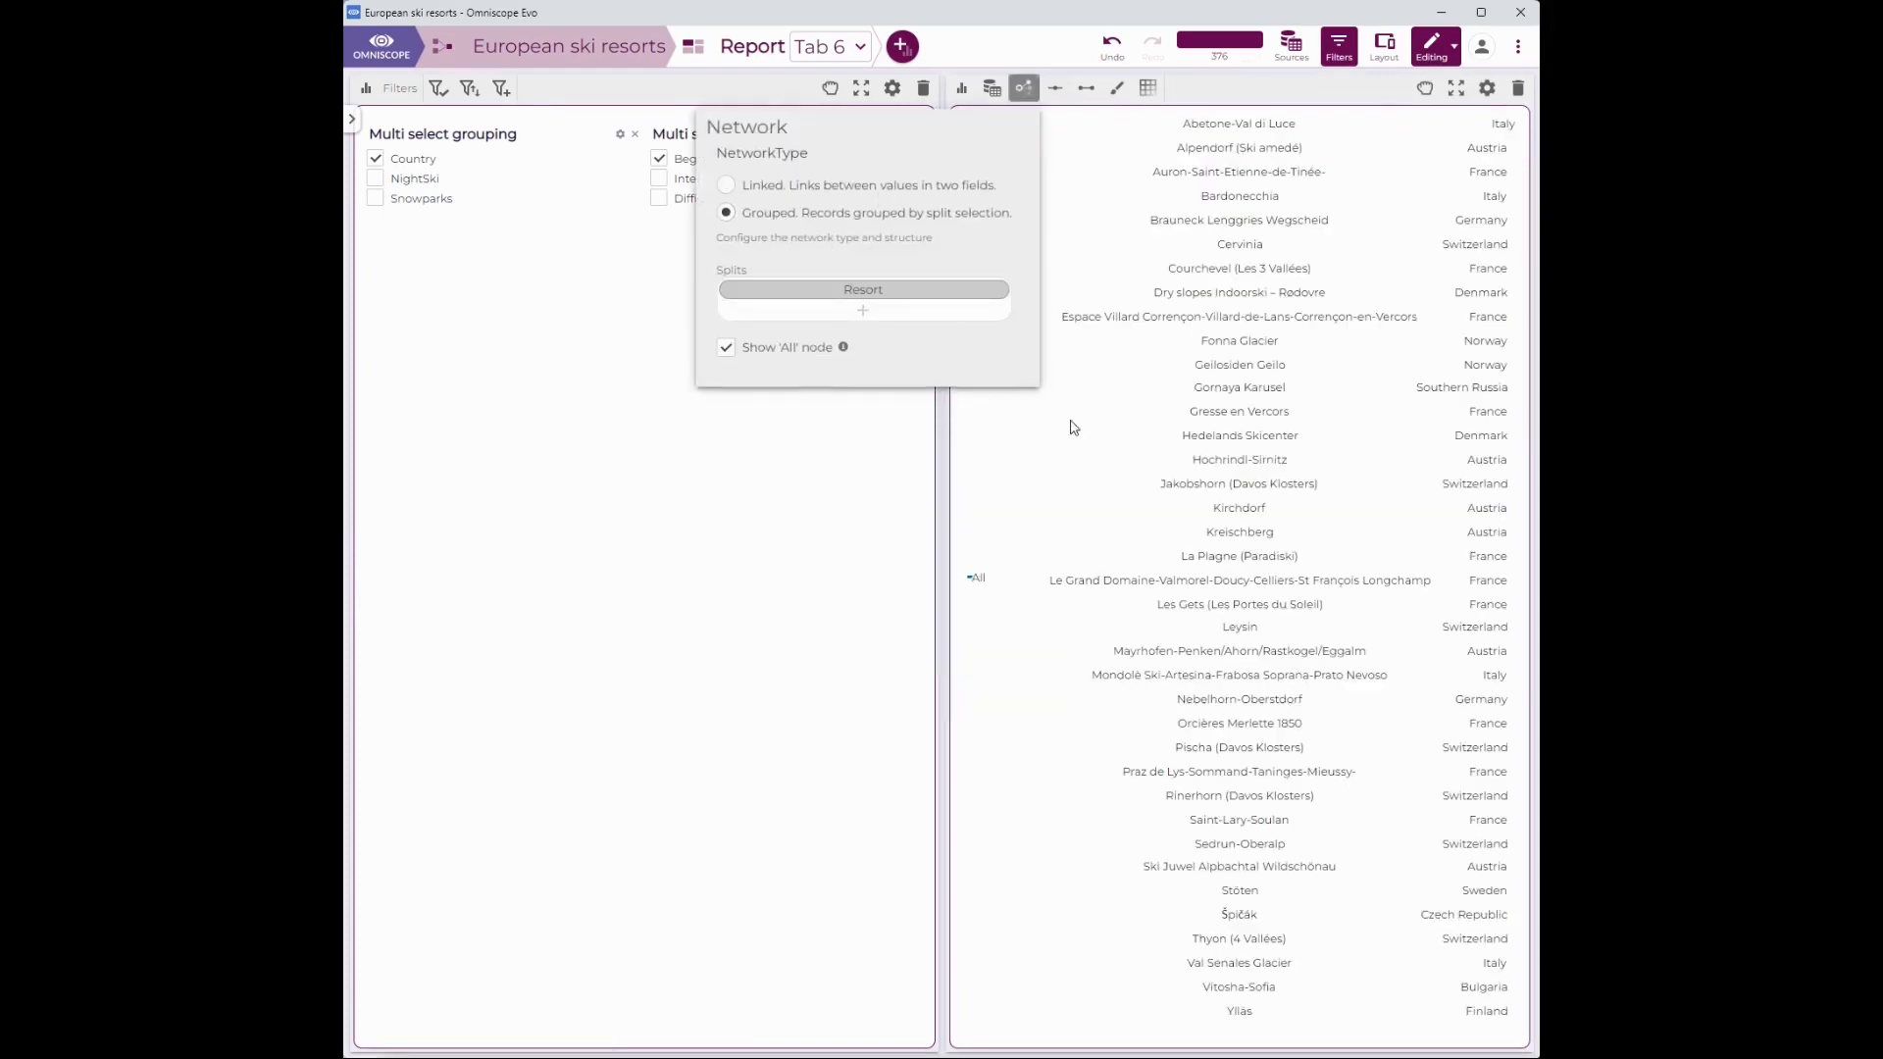
{"action": "left_click", "coordinate": [917, 289]}
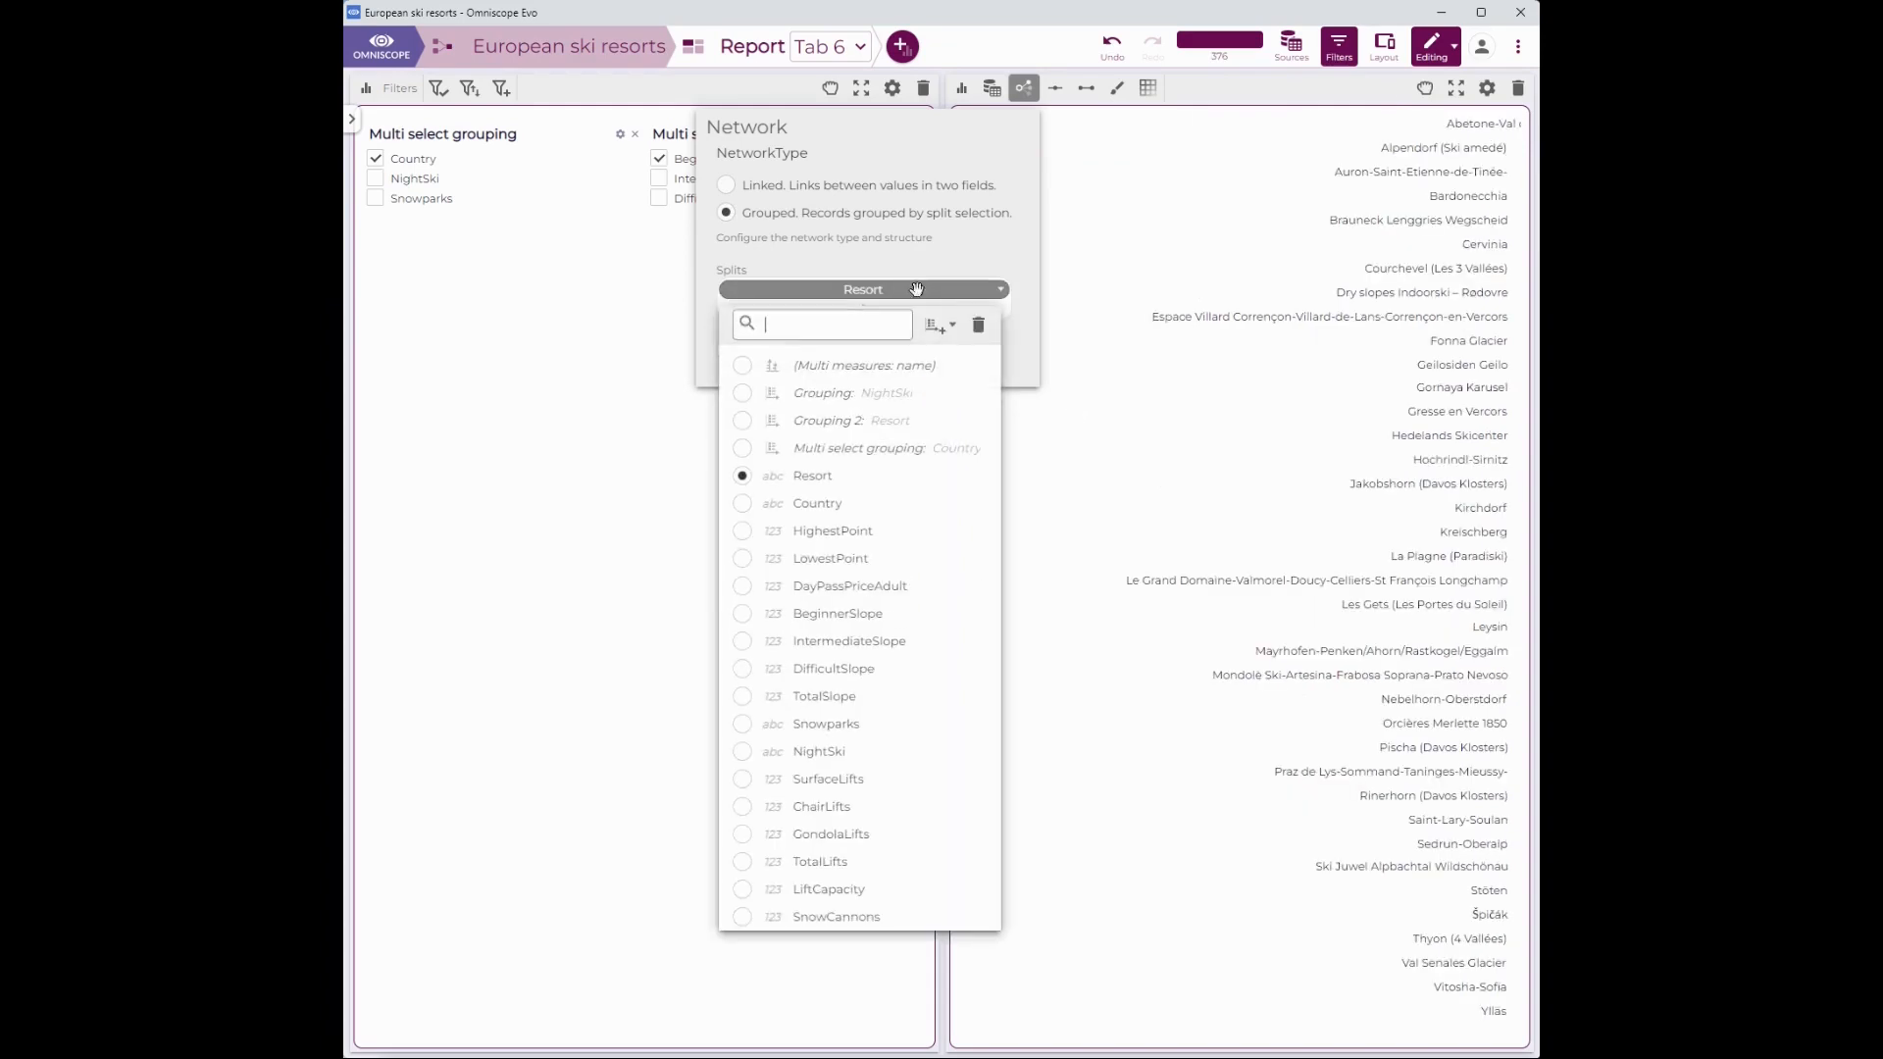
{"action": "left_click", "coordinate": [851, 447]}
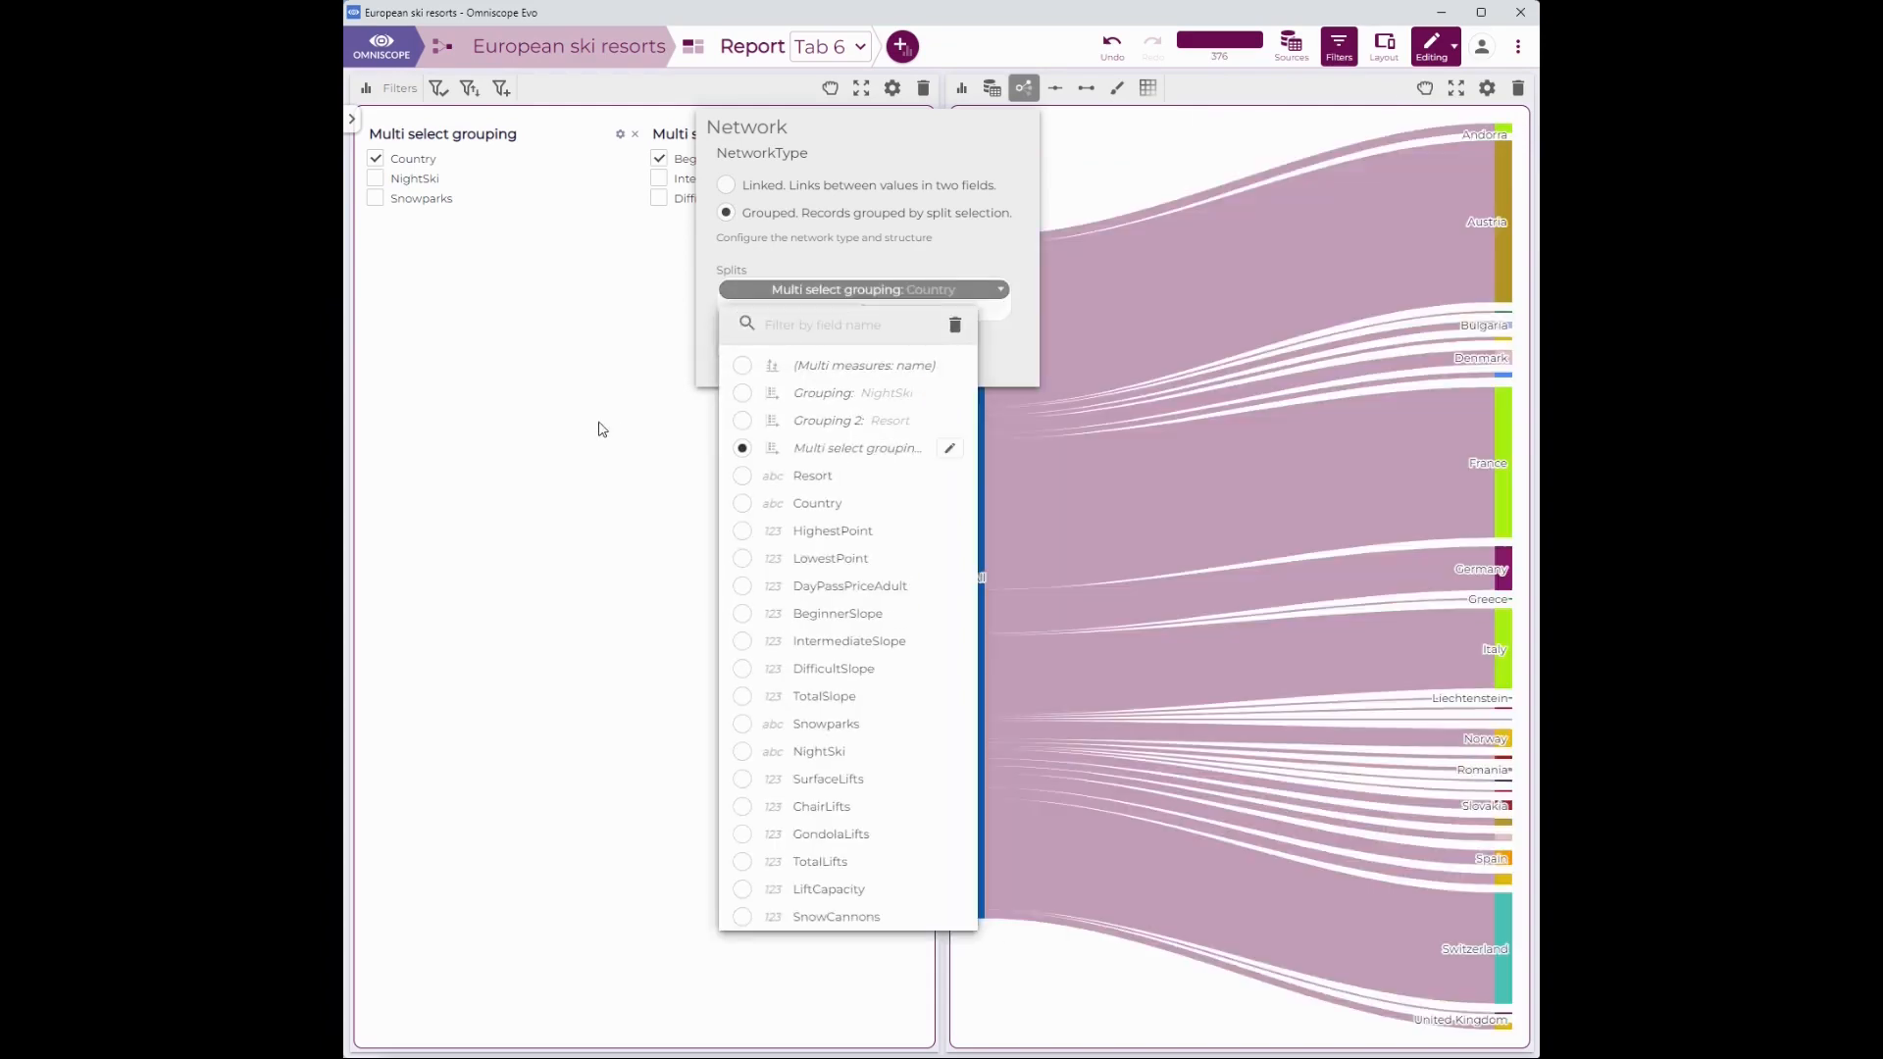
Select NightSki and Snowparks in the Multi select grouping filter and clear Country.
{"action": "left_click", "coordinate": [376, 180]}
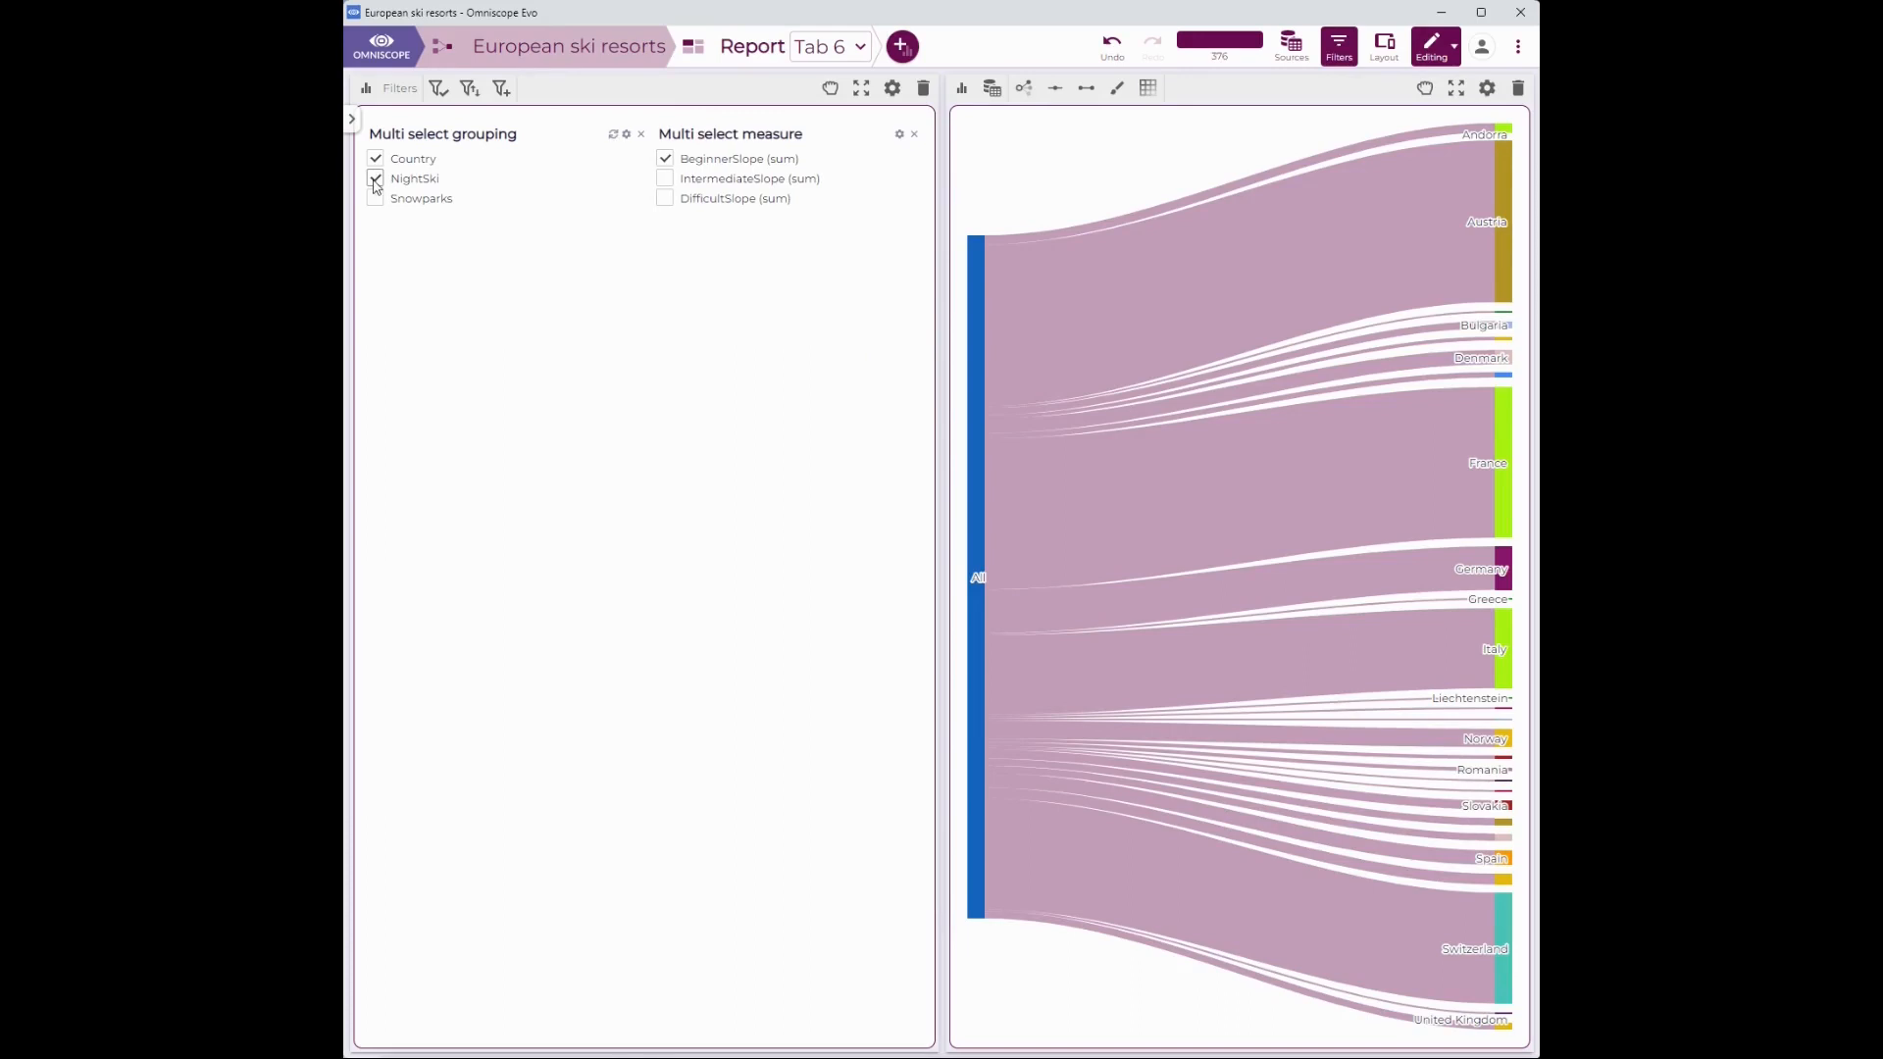
{"action": "left_click", "coordinate": [375, 182]}
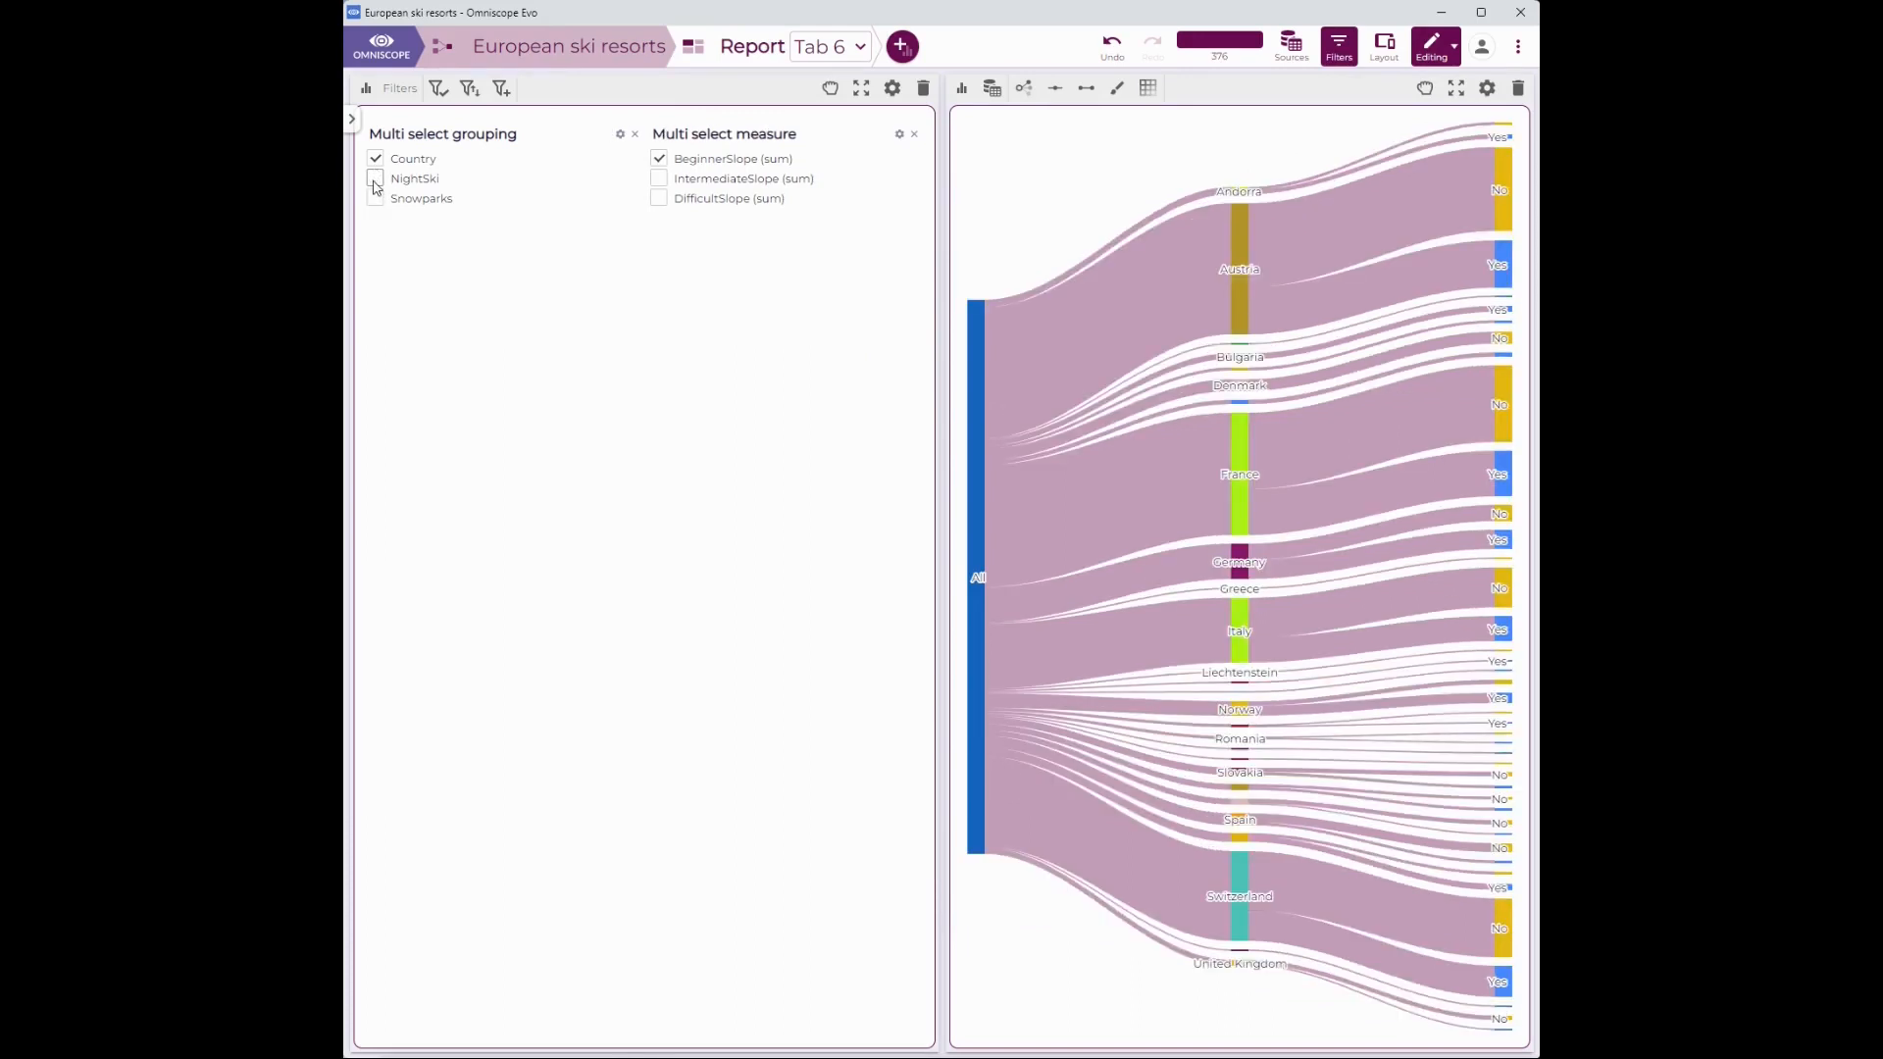
{"action": "left_click", "coordinate": [376, 180]}
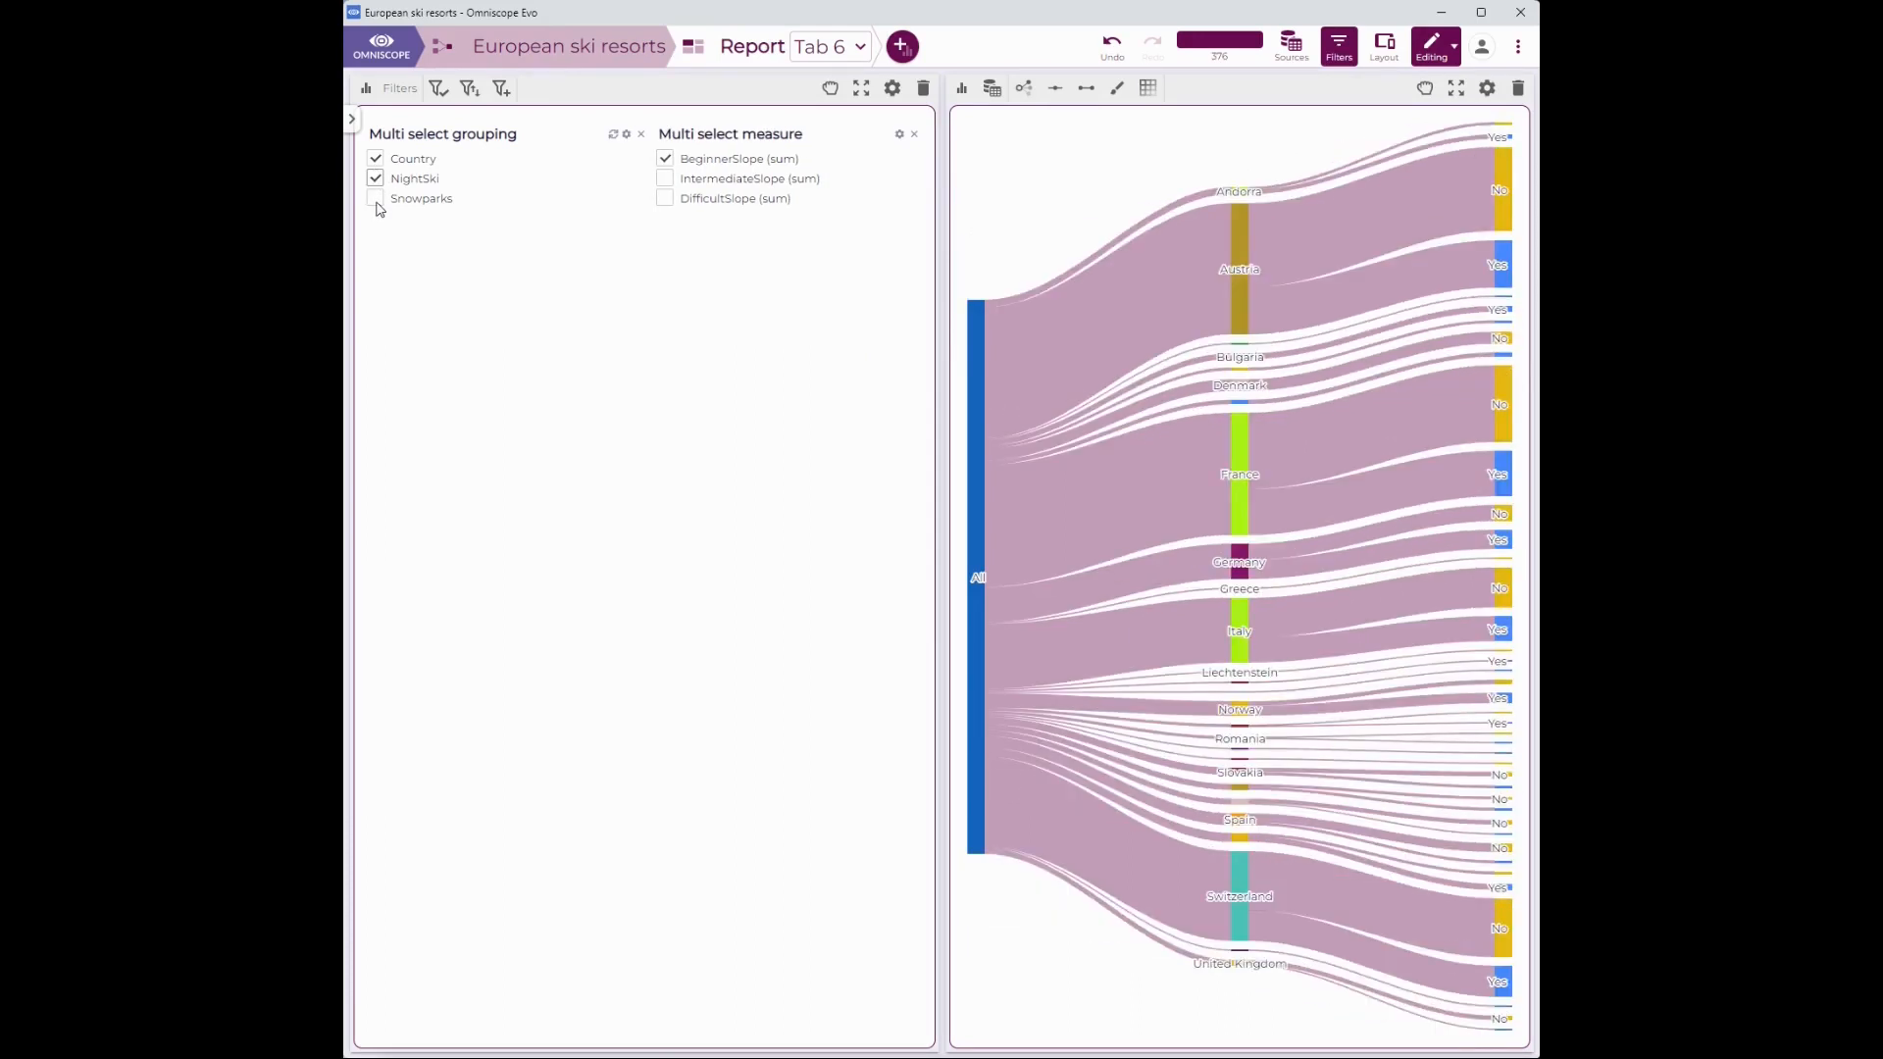
{"action": "left_click", "coordinate": [376, 201]}
{"action": "left_click", "coordinate": [375, 158]}
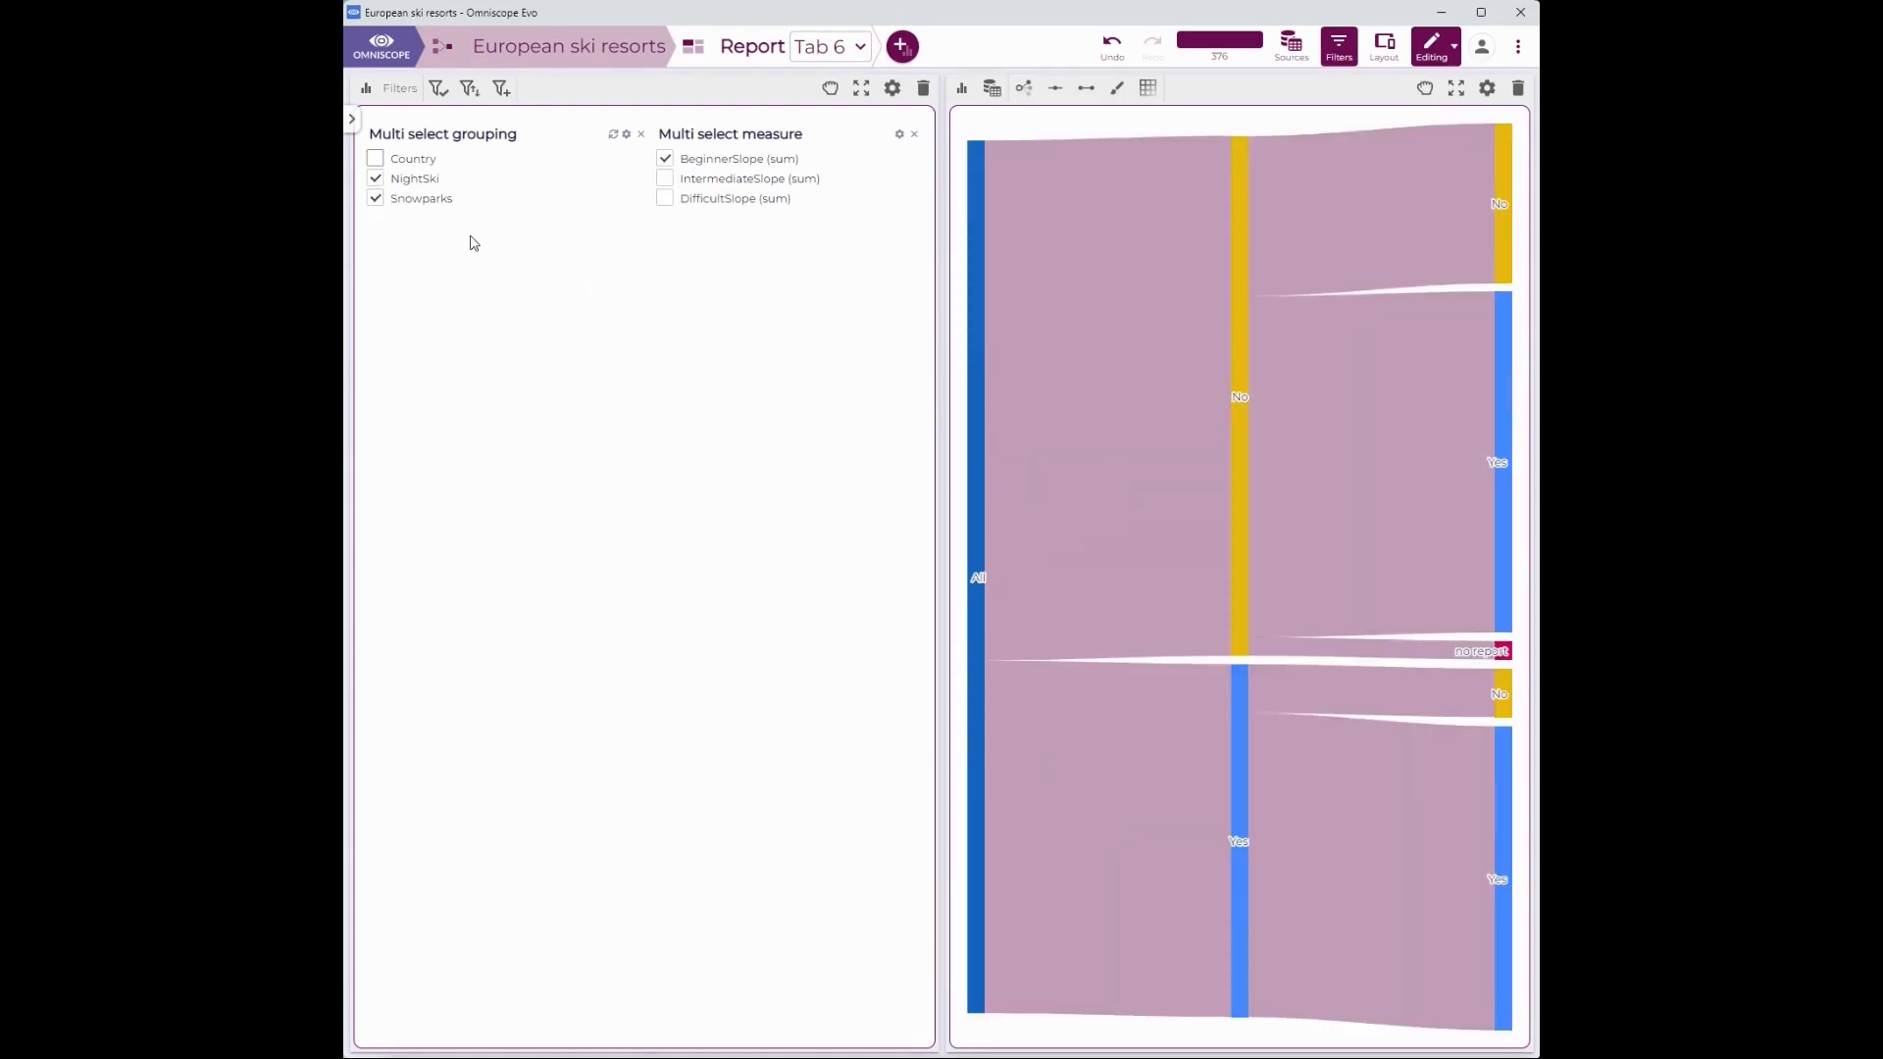
Replace the network view with a Bar view and split its X axis by Country.
{"action": "left_click", "coordinate": [1518, 88]}
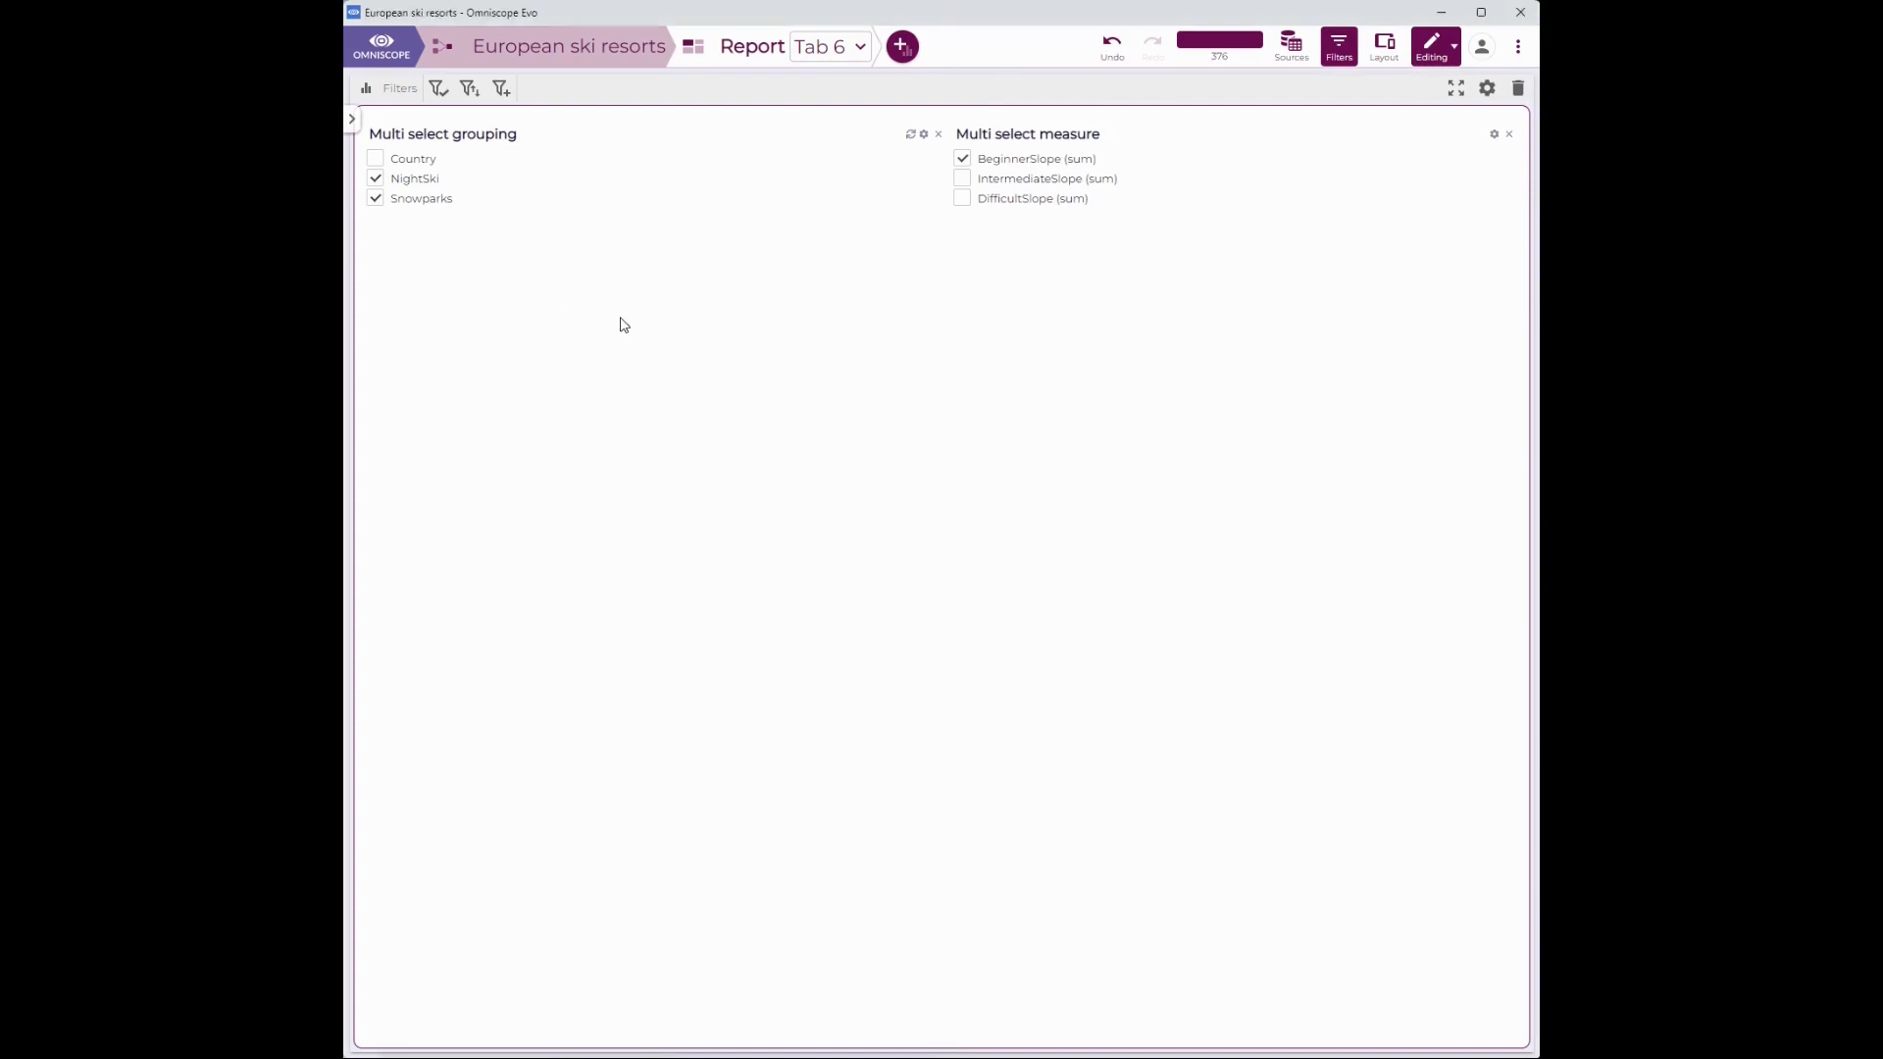
{"action": "left_click", "coordinate": [902, 46]}
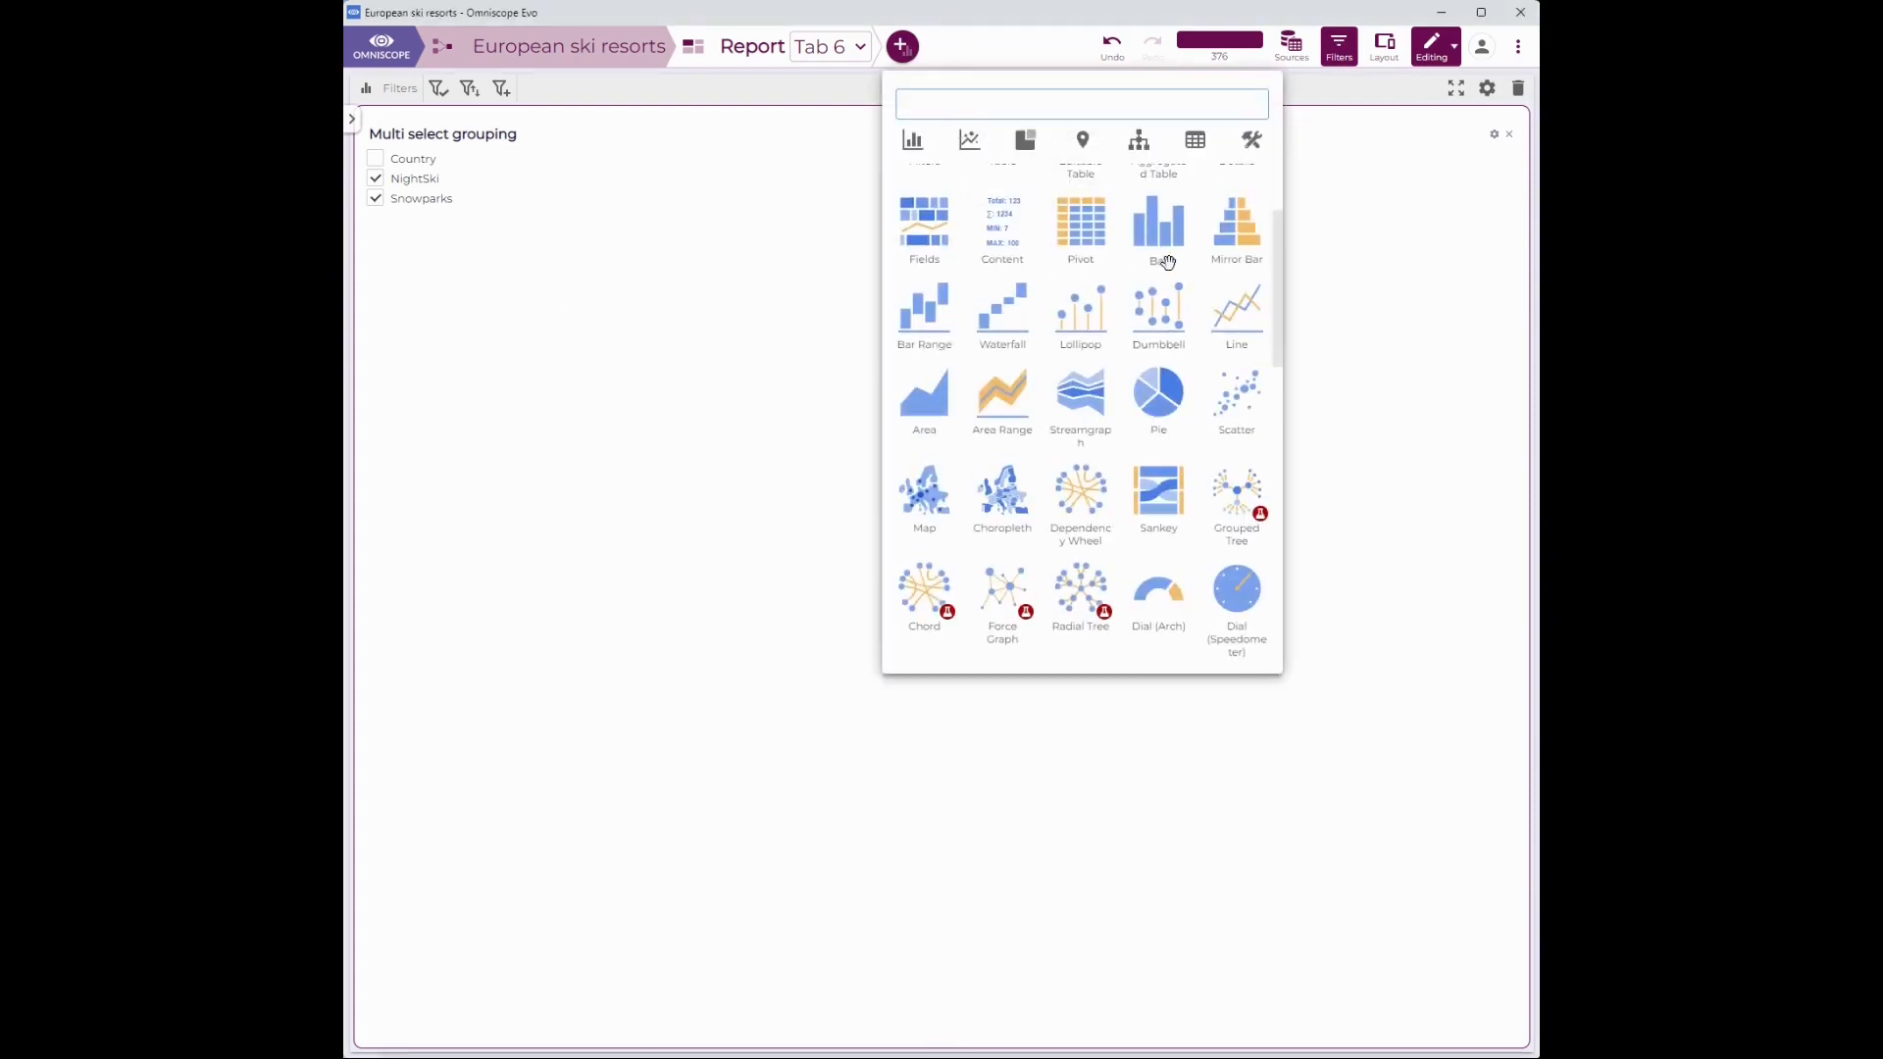
{"action": "left_click", "coordinate": [1158, 224]}
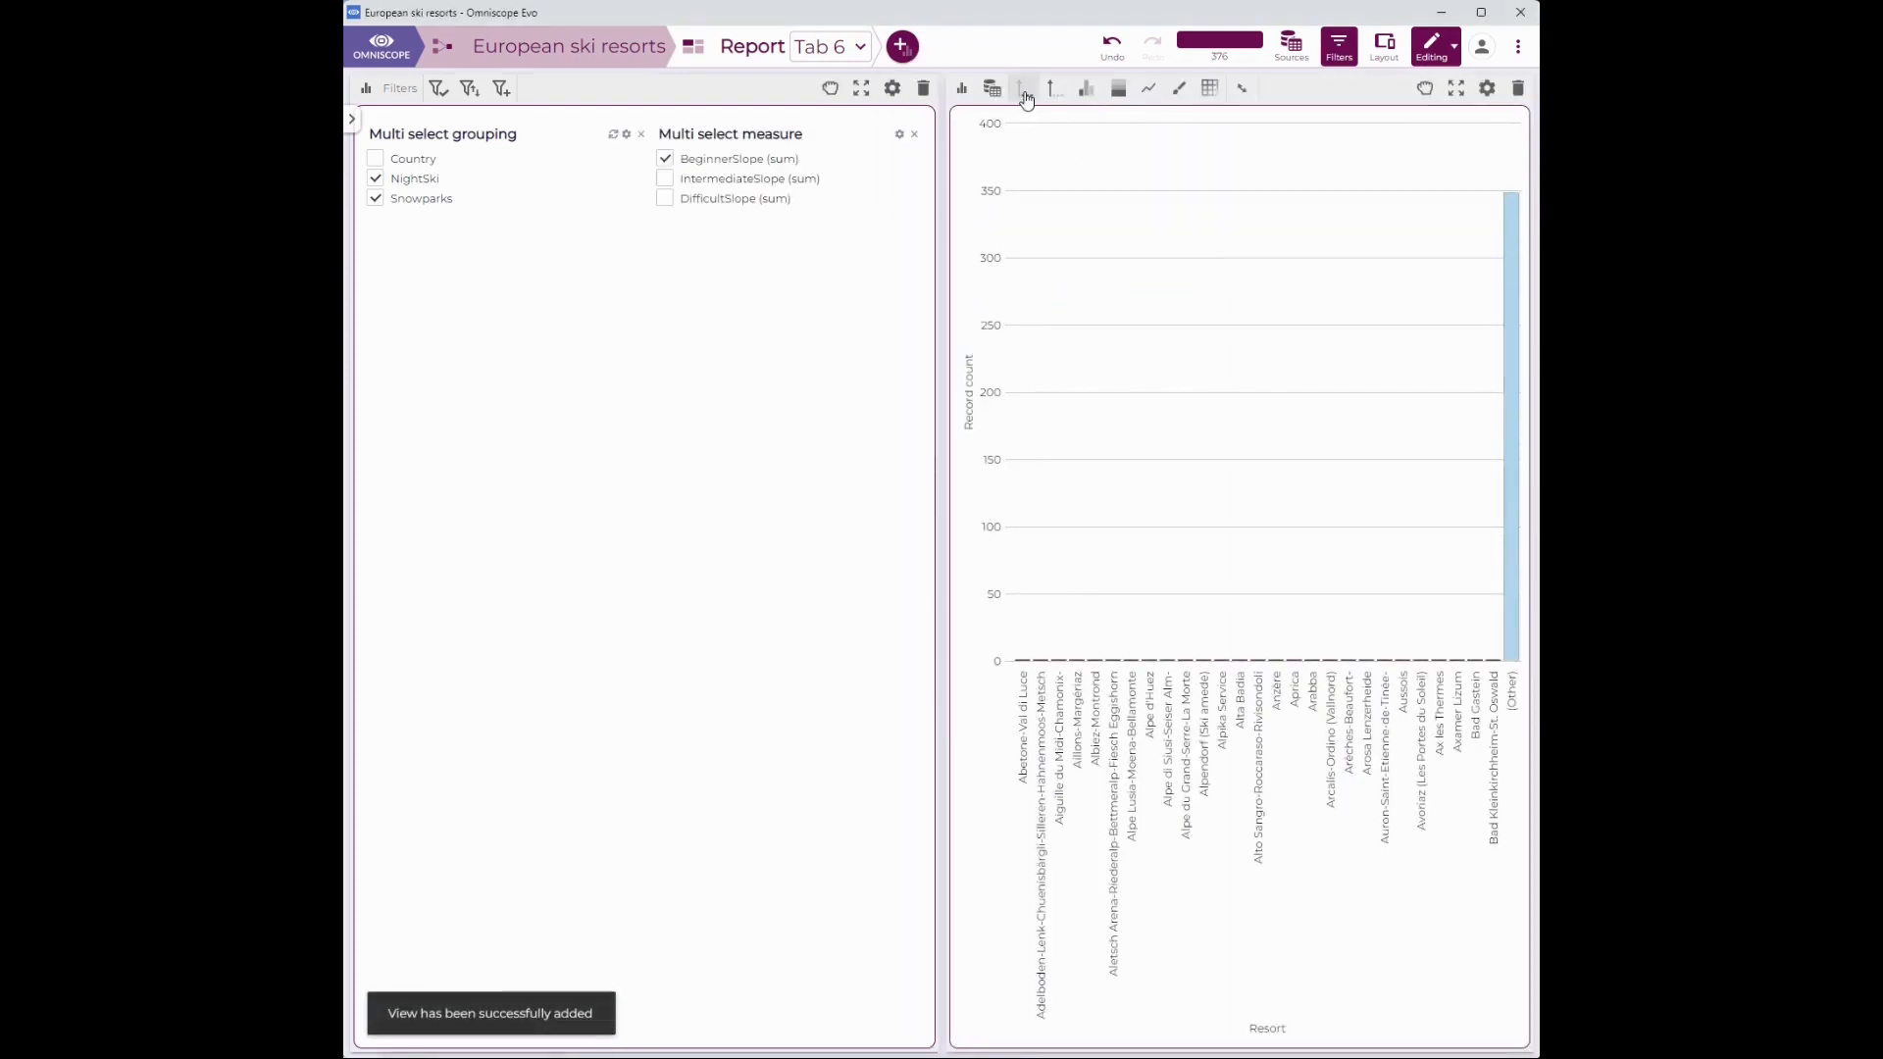
{"action": "left_click", "coordinate": [1024, 88]}
{"action": "left_click", "coordinate": [960, 167]}
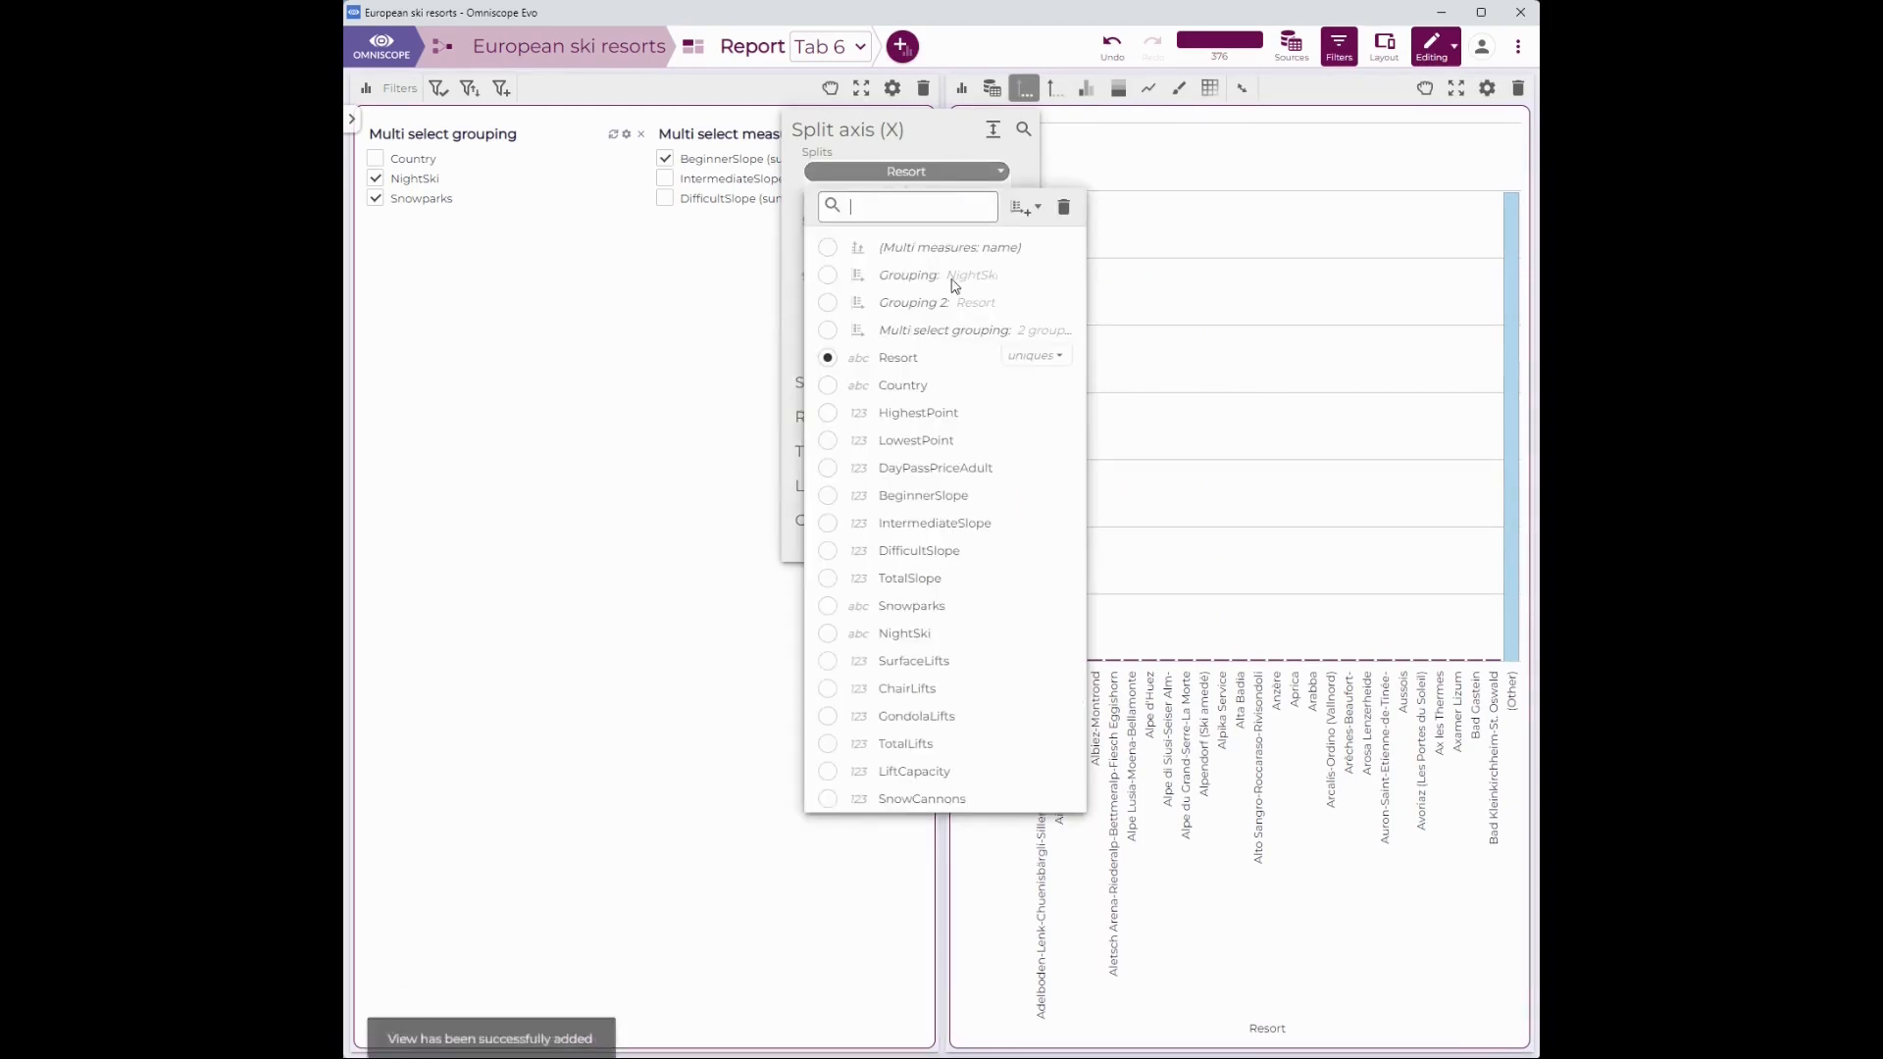
{"action": "left_click", "coordinate": [980, 384]}
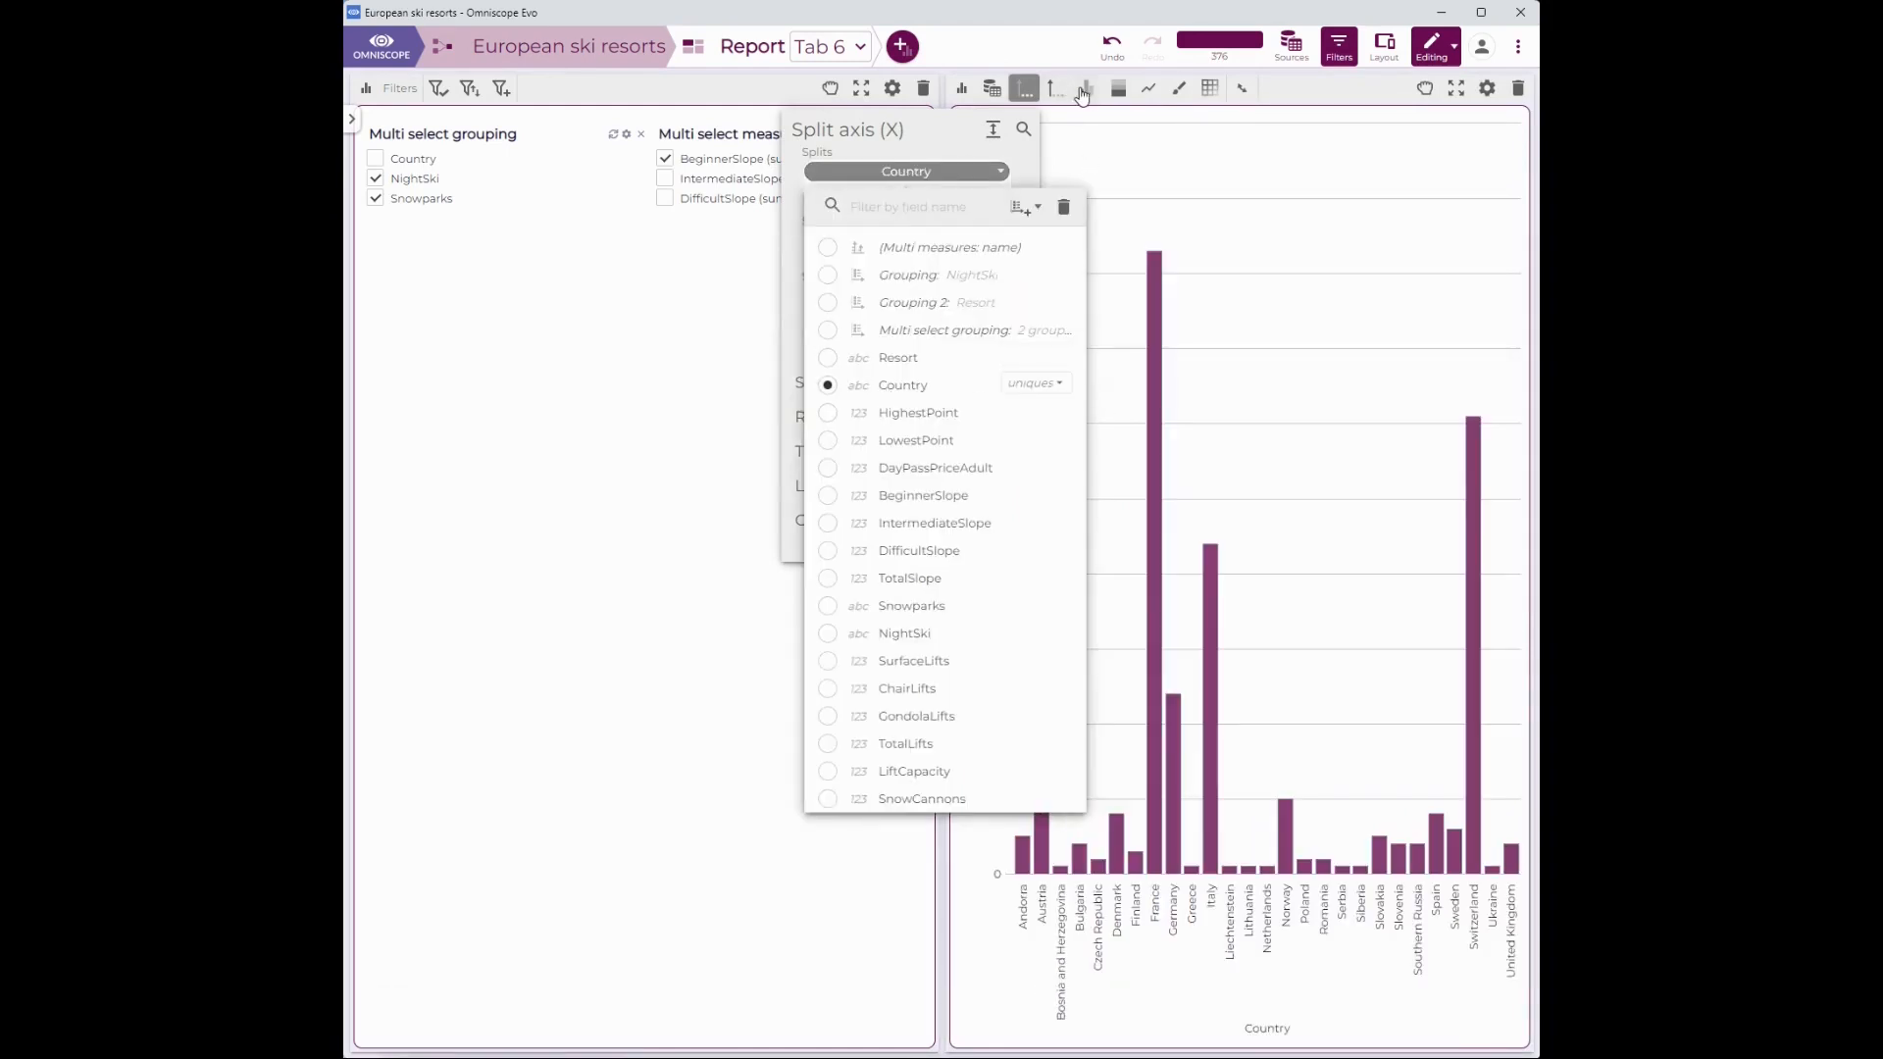
Stack the bars by (Multi measures: name) and set the Y-axis measure to Multi select measure.
{"action": "left_click", "coordinate": [1119, 89]}
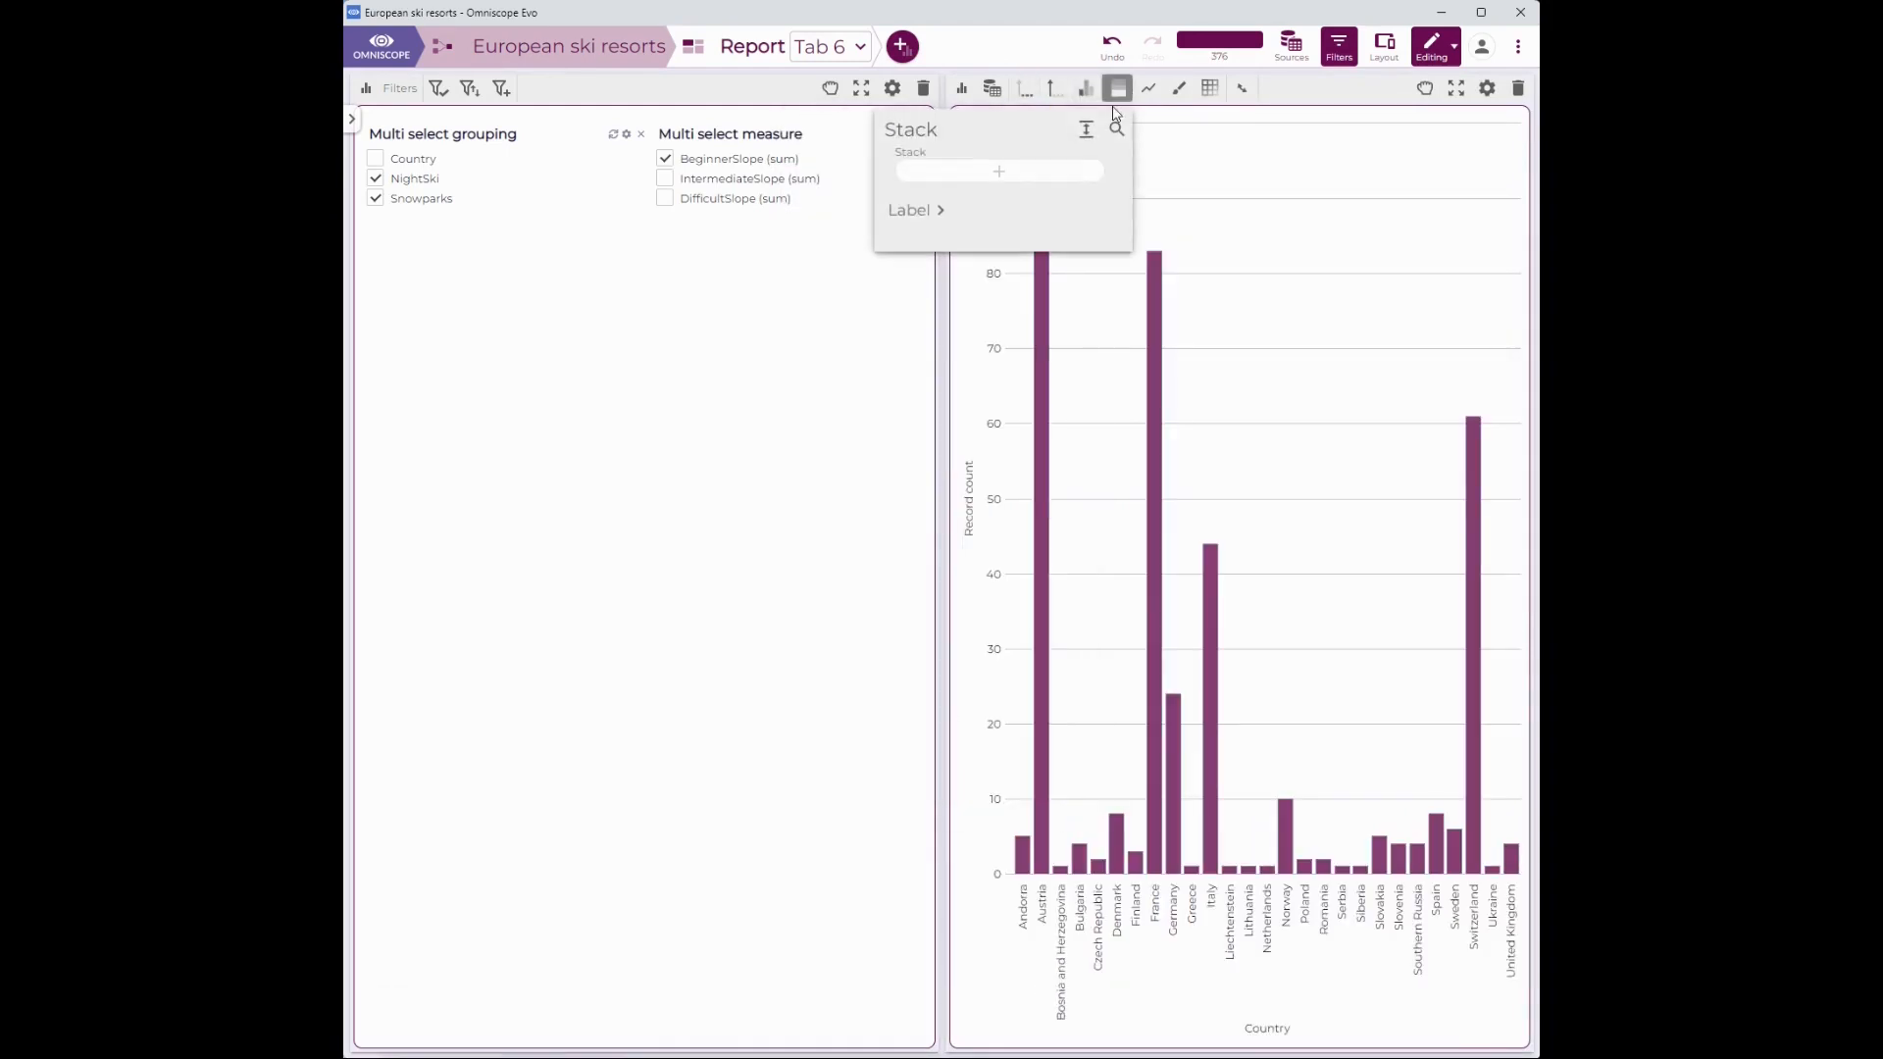
{"action": "left_click", "coordinate": [1019, 173]}
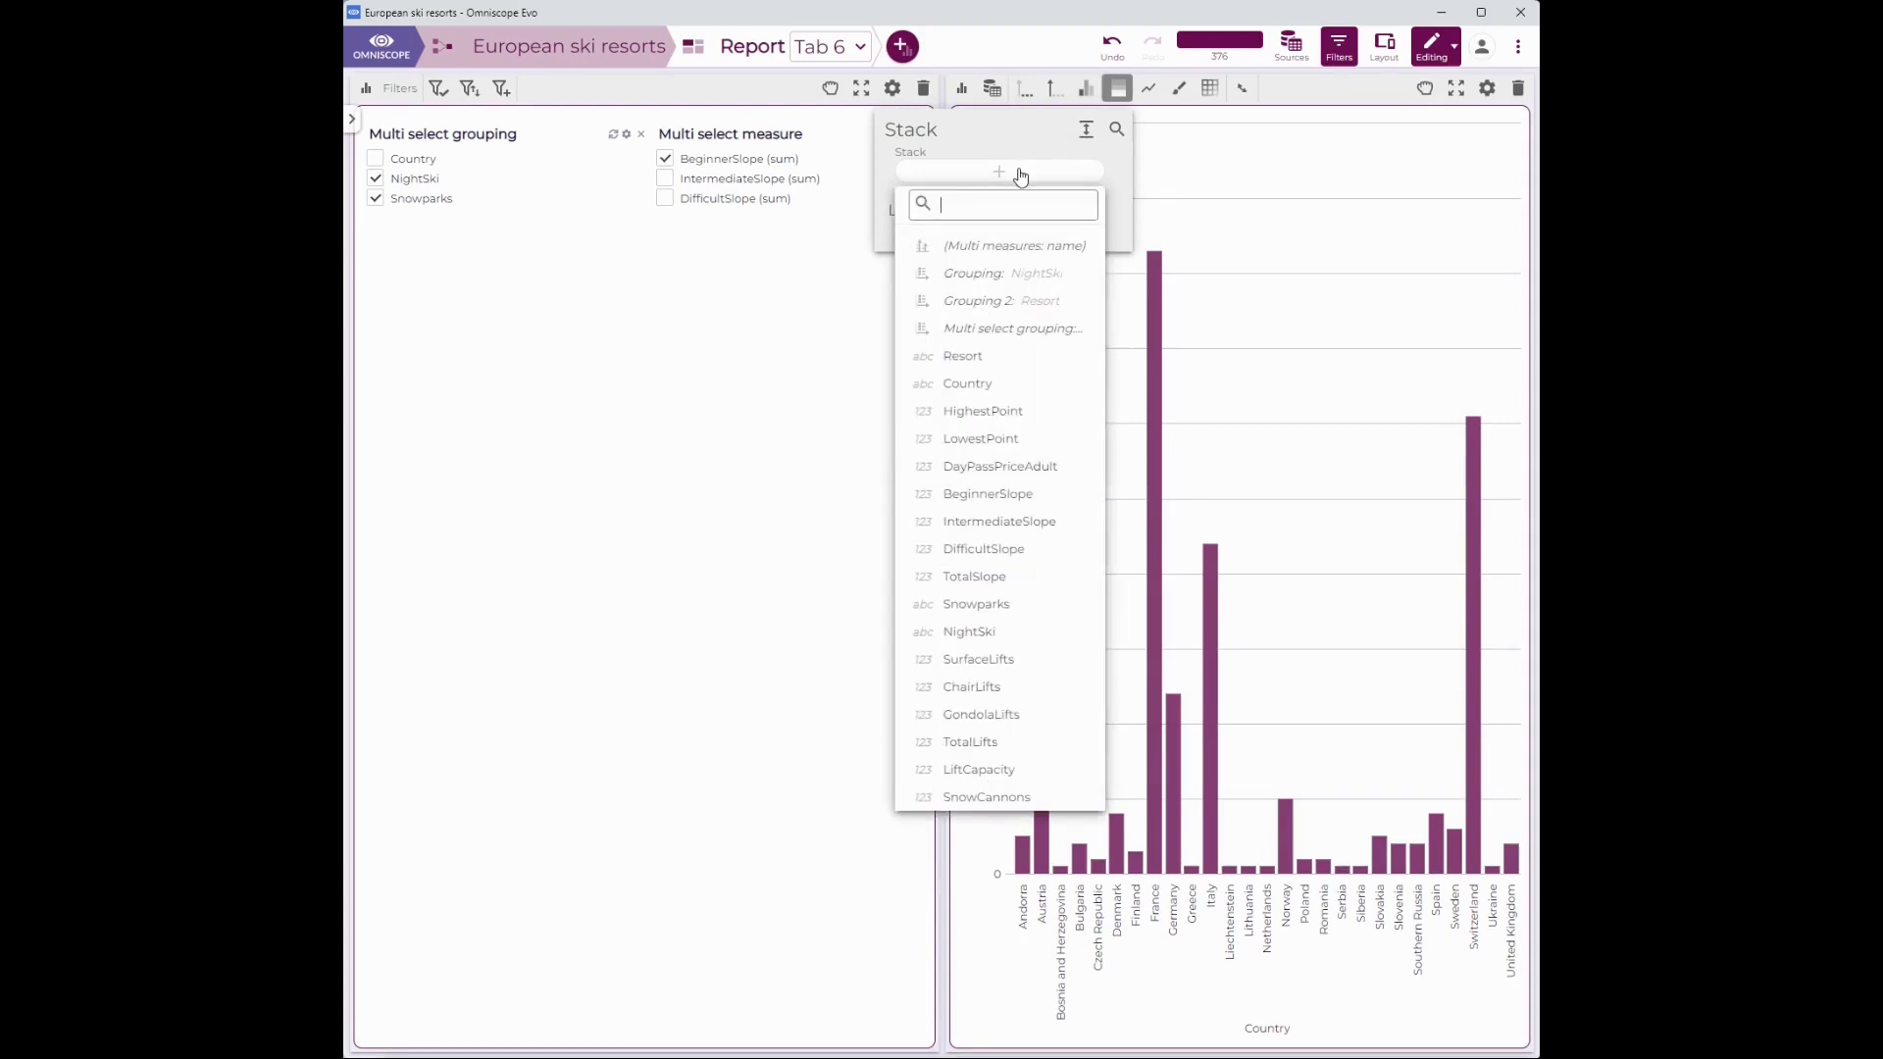
{"action": "left_click", "coordinate": [1019, 247]}
{"action": "left_click", "coordinate": [1055, 91]}
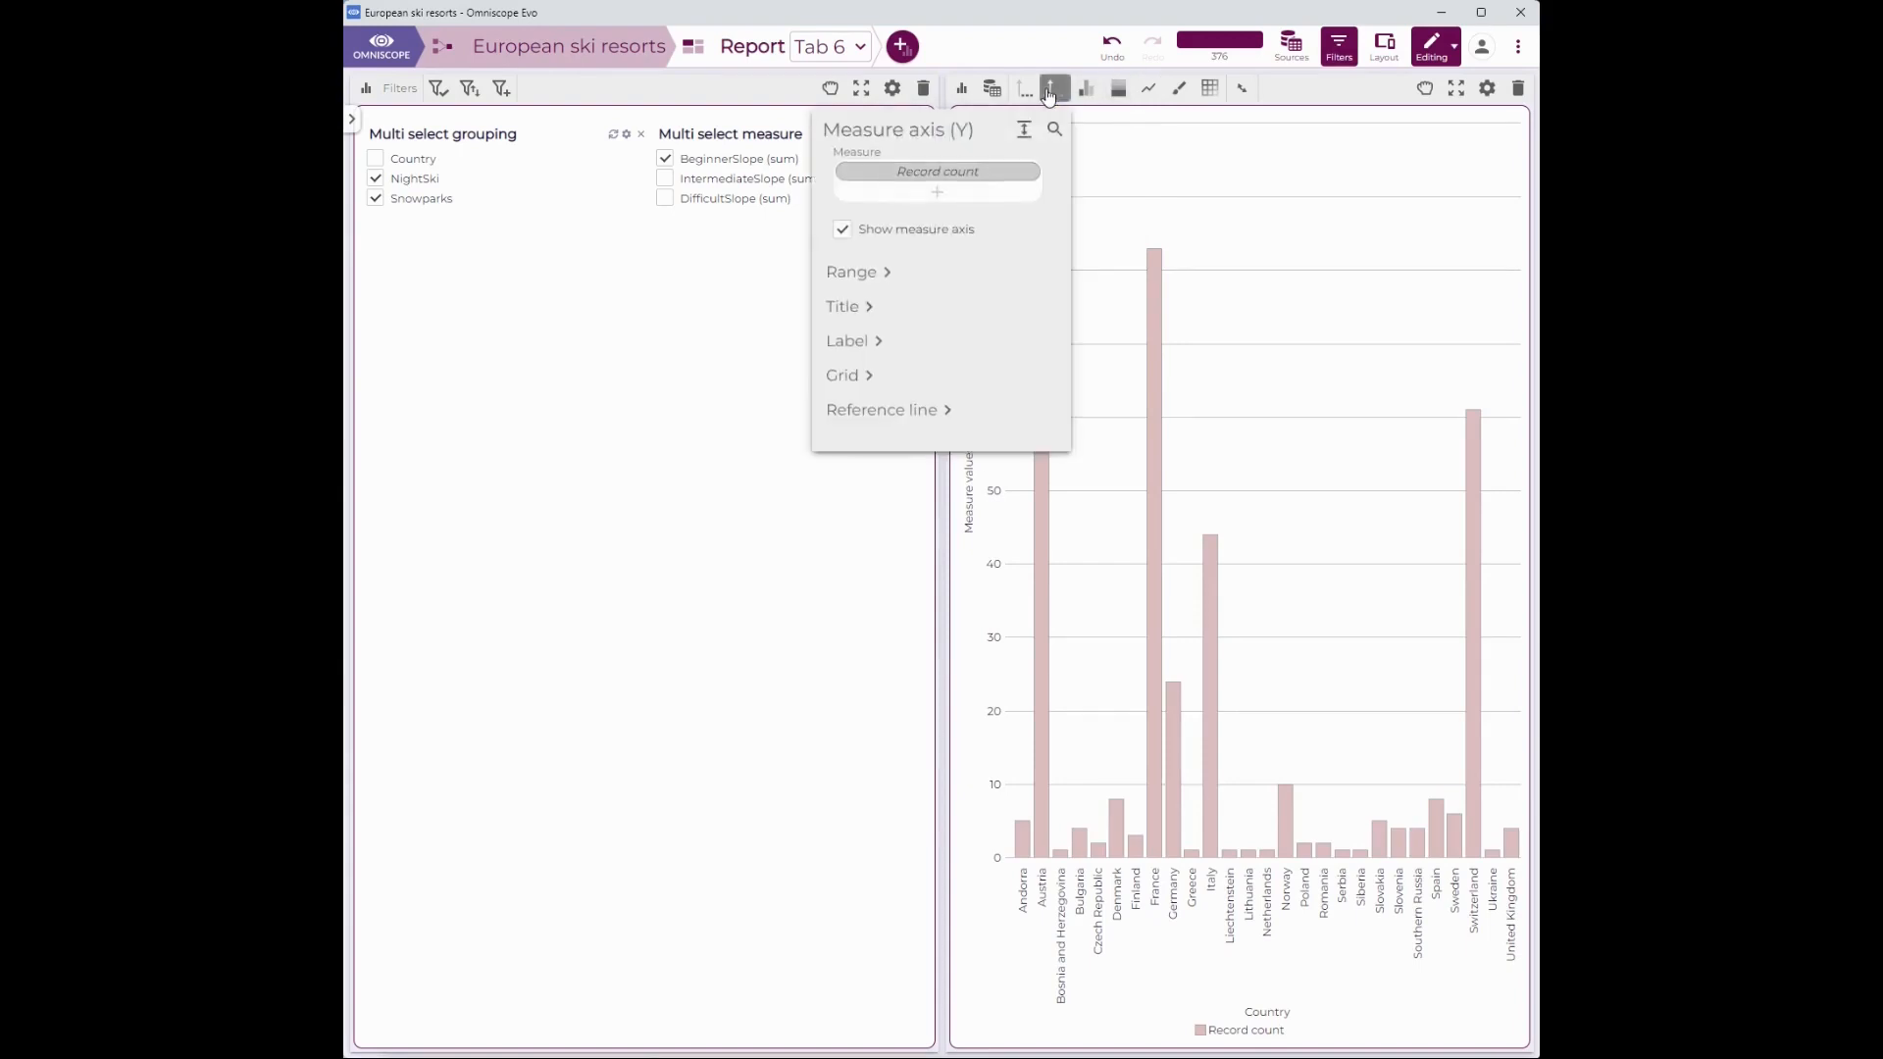
{"action": "left_click", "coordinate": [961, 172]}
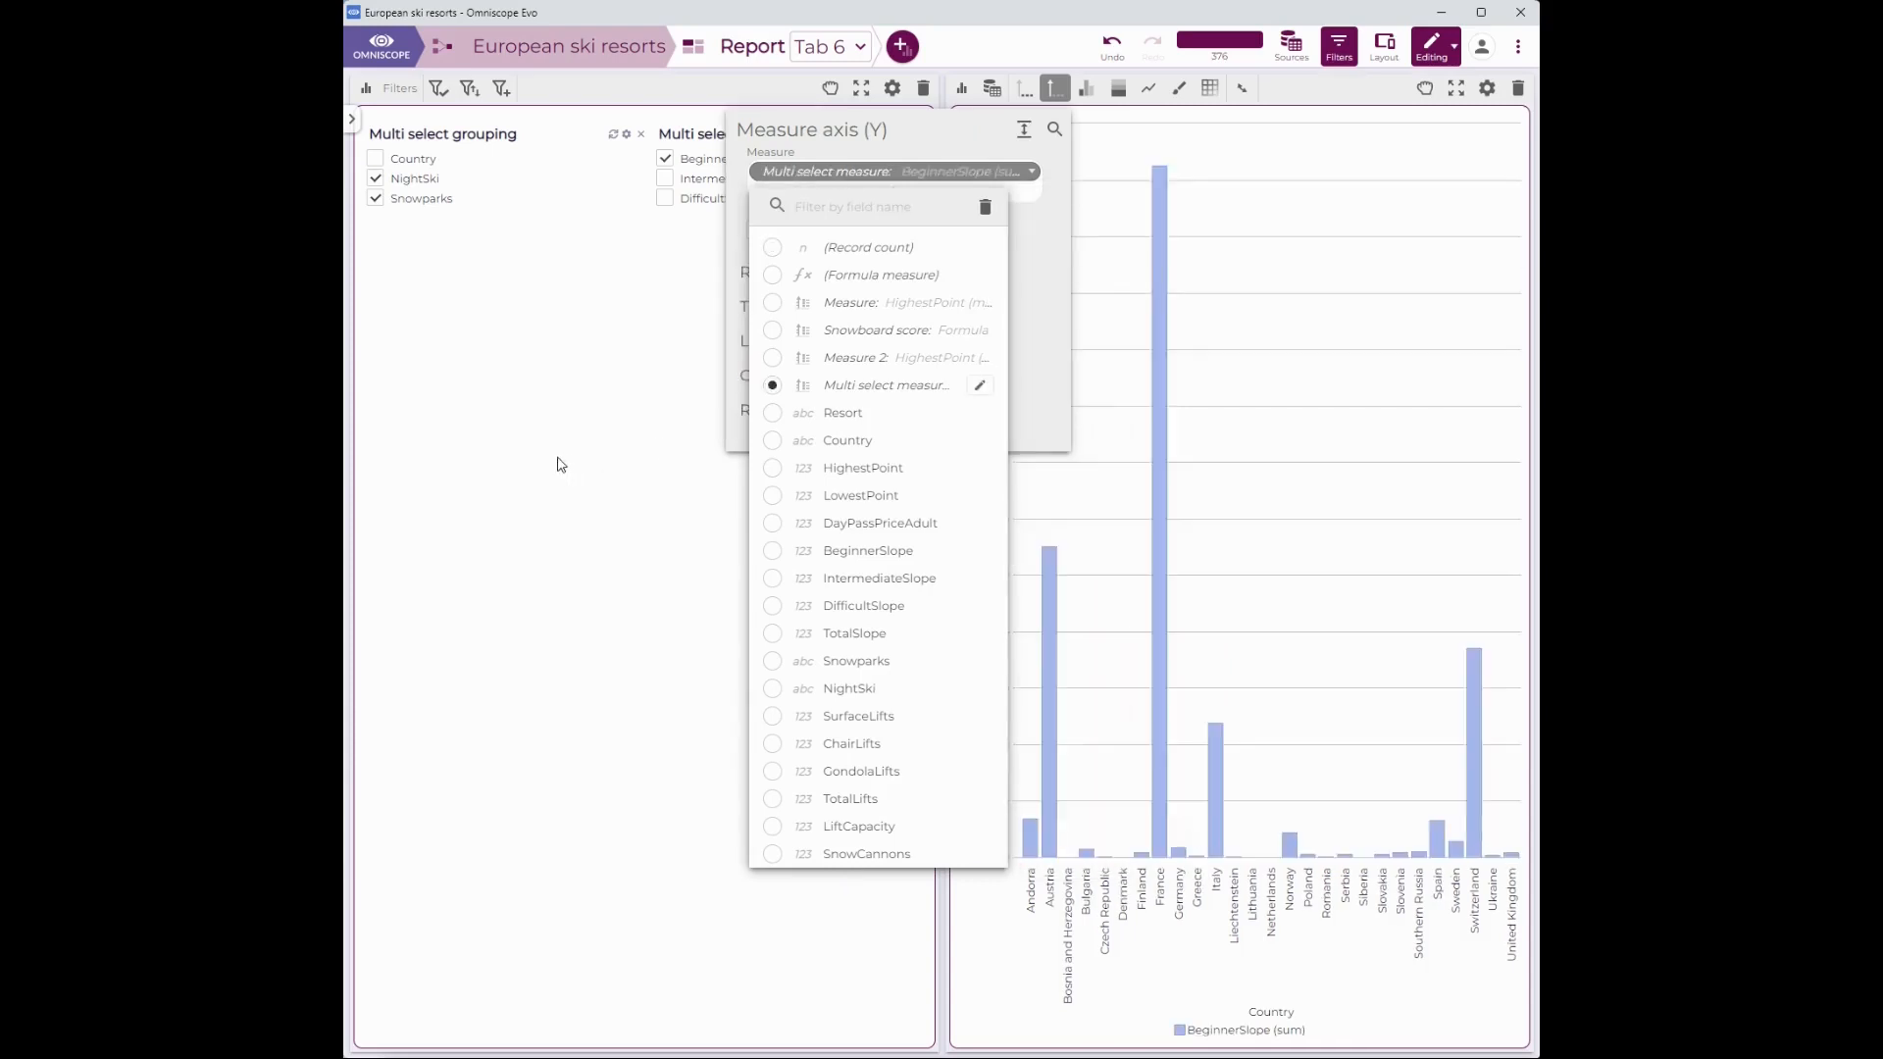
Add IntermediateSlope (sum) and DifficultSlope (sum) to BeginnerSlope (sum) in the Multi select measure filter, clearing and reselecting both to compare the bars.
{"action": "left_click", "coordinate": [666, 182]}
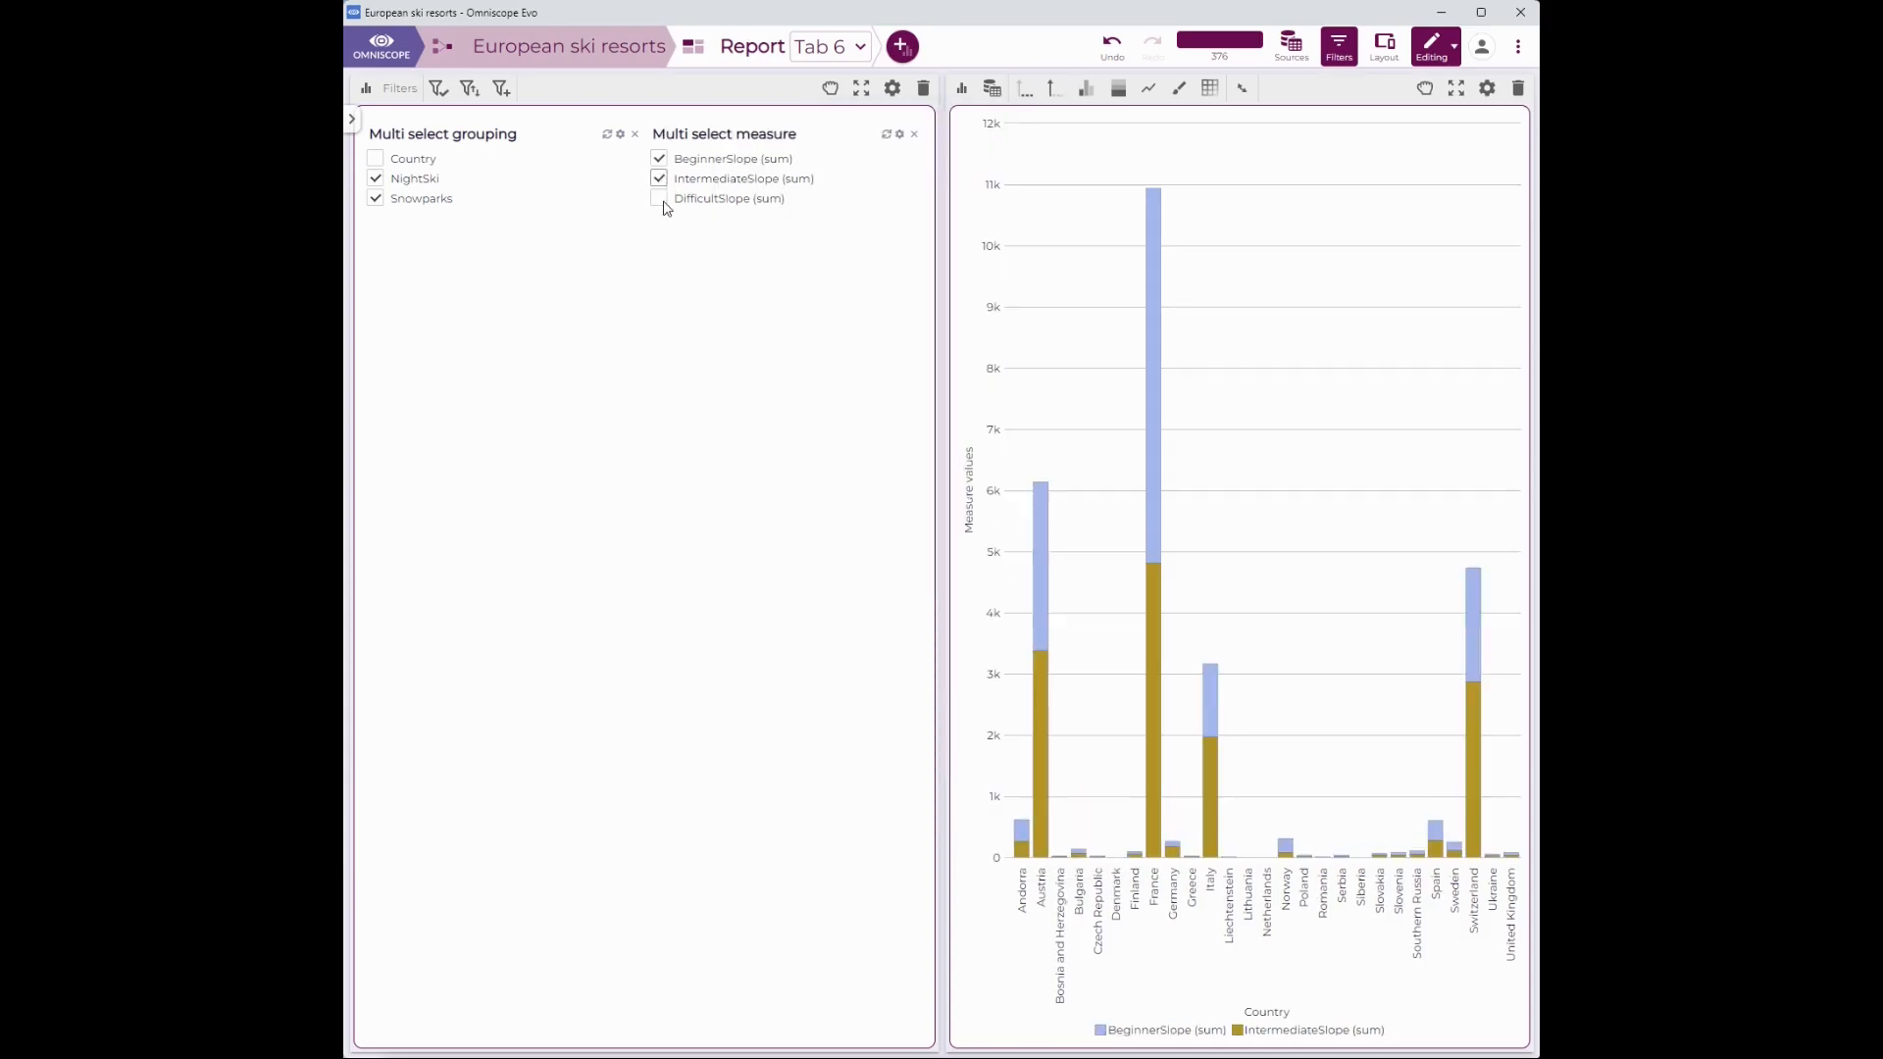
{"action": "left_click", "coordinate": [660, 199]}
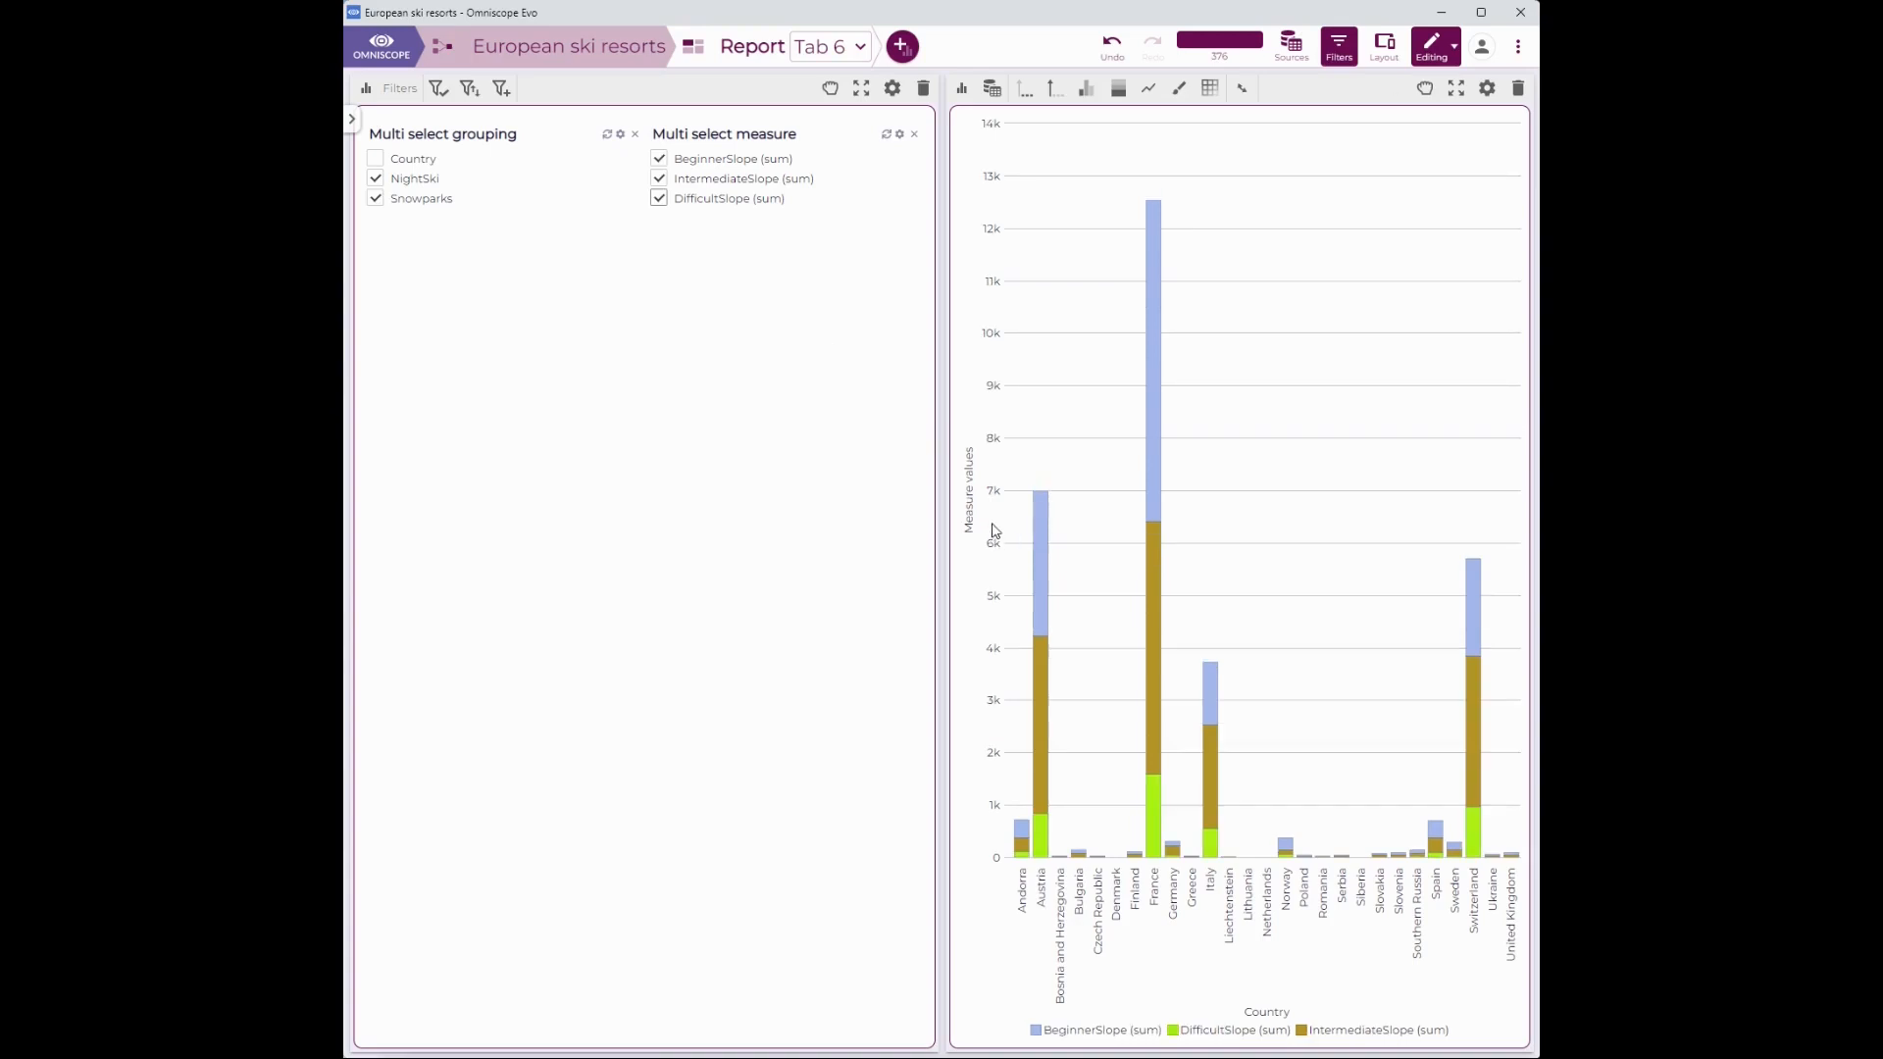
{"action": "left_click", "coordinate": [660, 178]}
{"action": "left_click", "coordinate": [659, 199]}
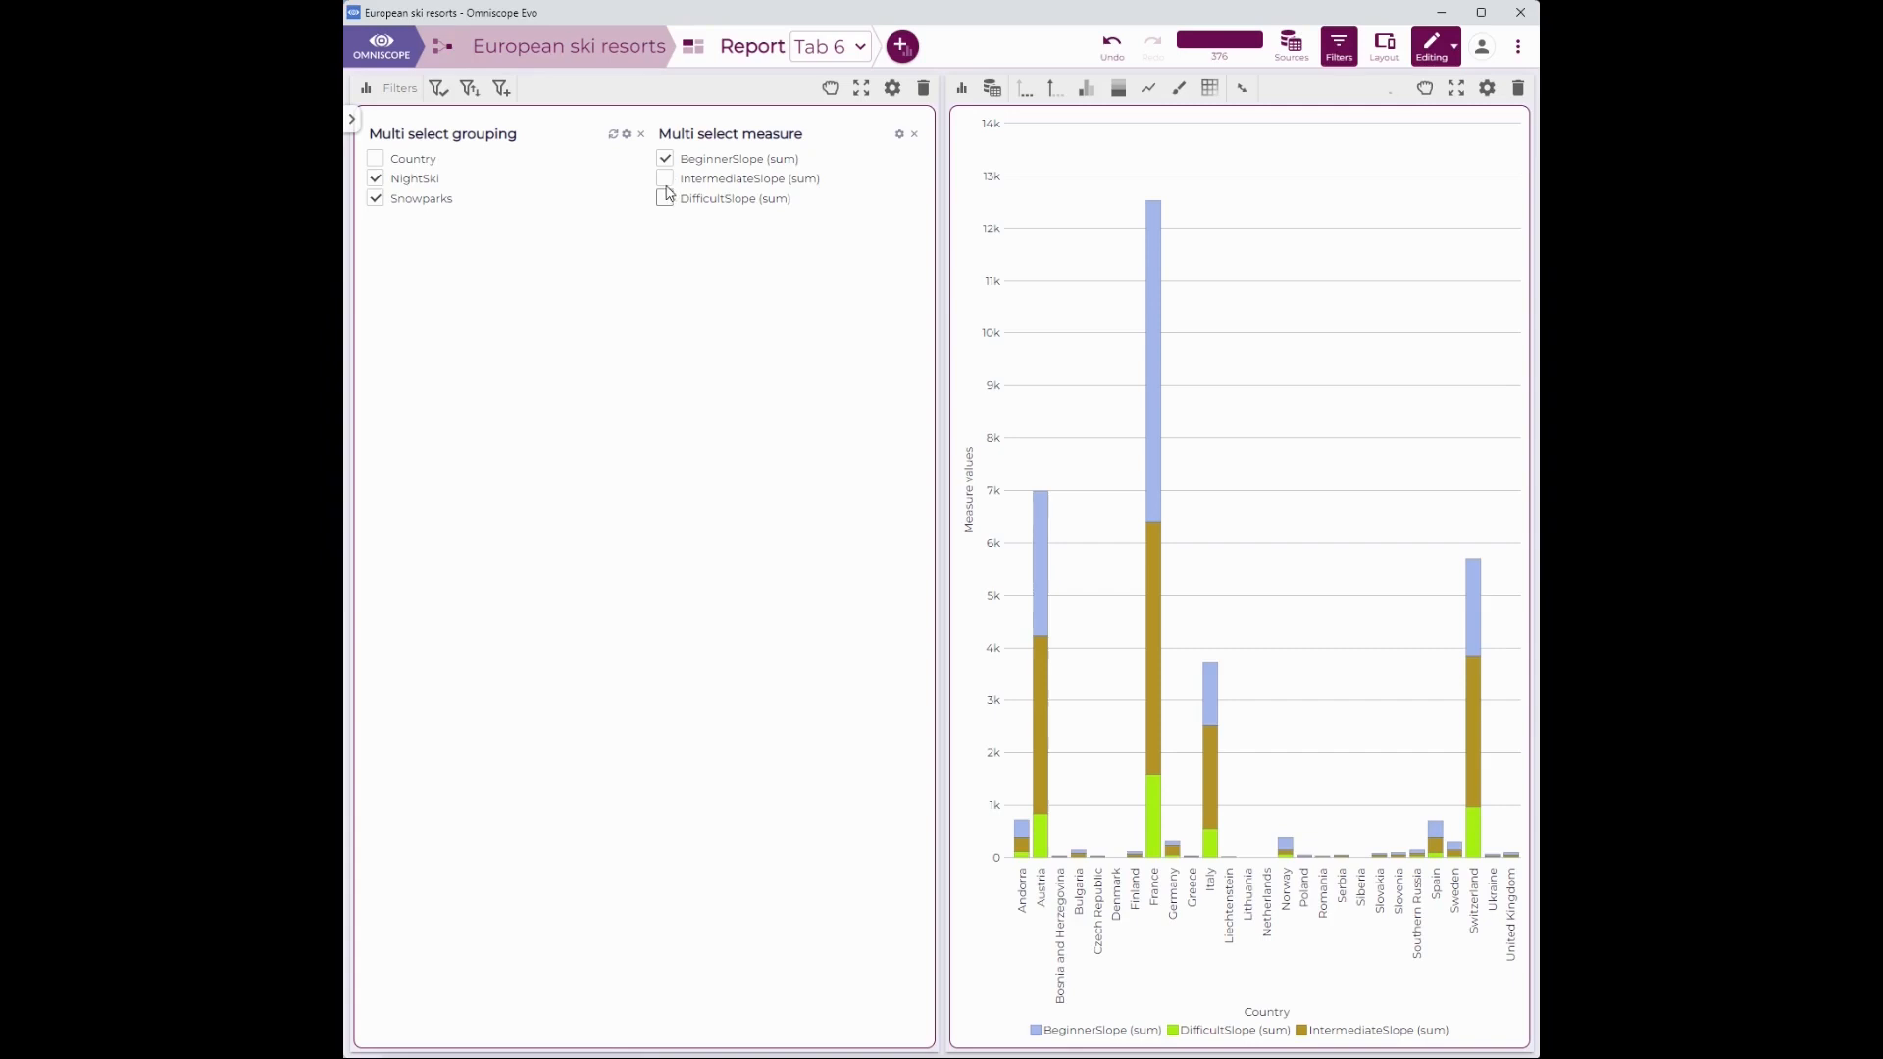
{"action": "left_click", "coordinate": [665, 179]}
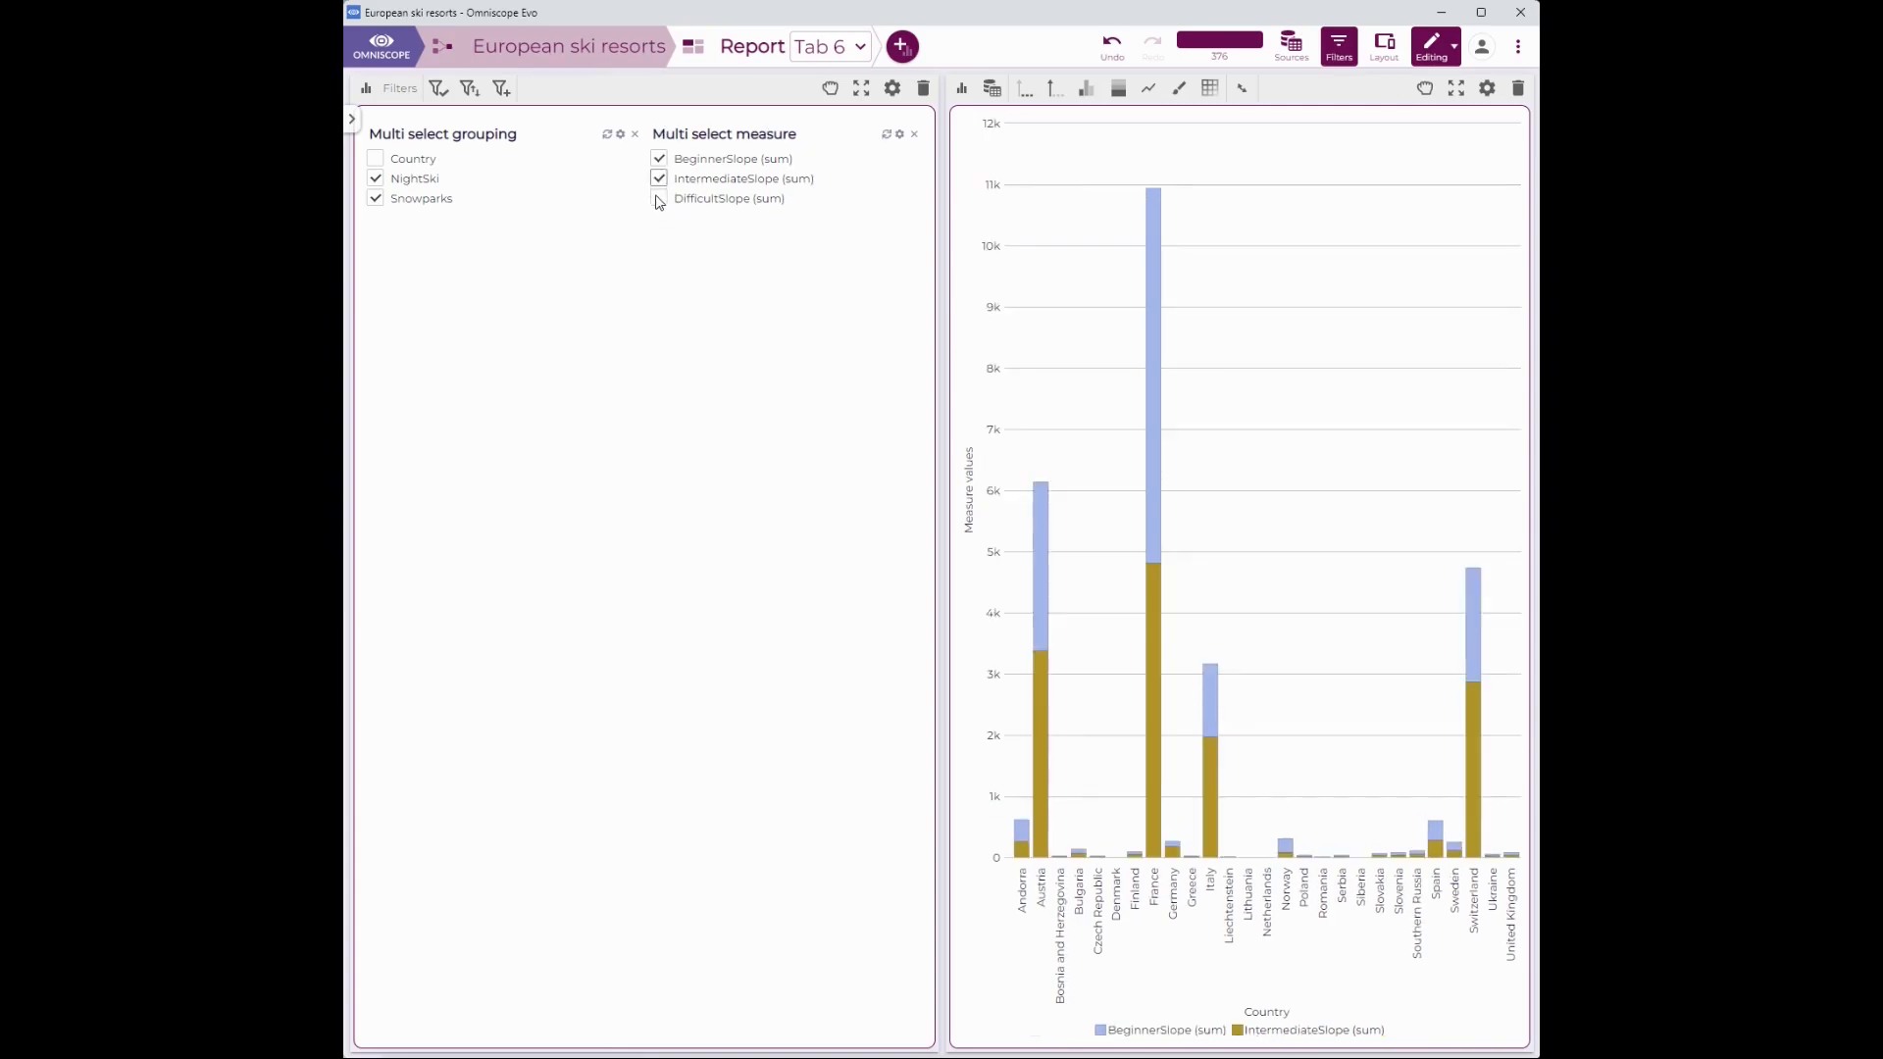
{"action": "left_click", "coordinate": [659, 200]}
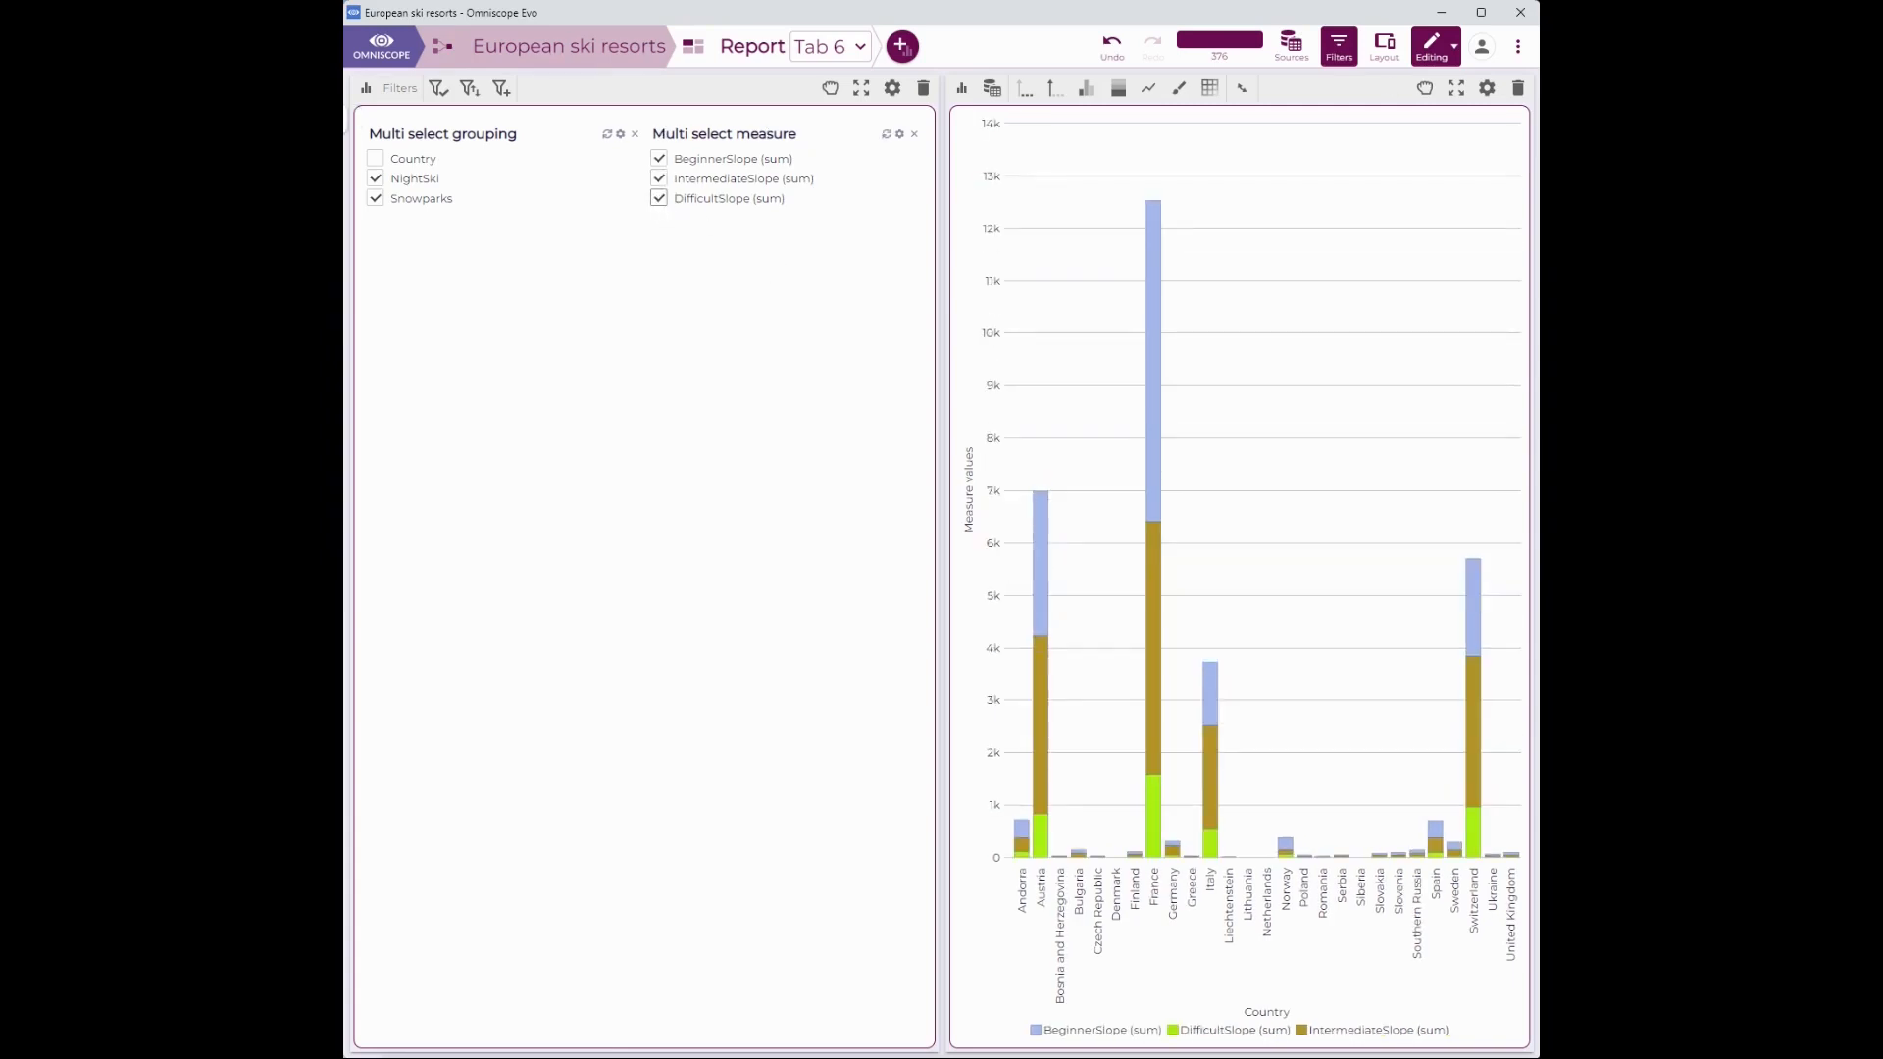